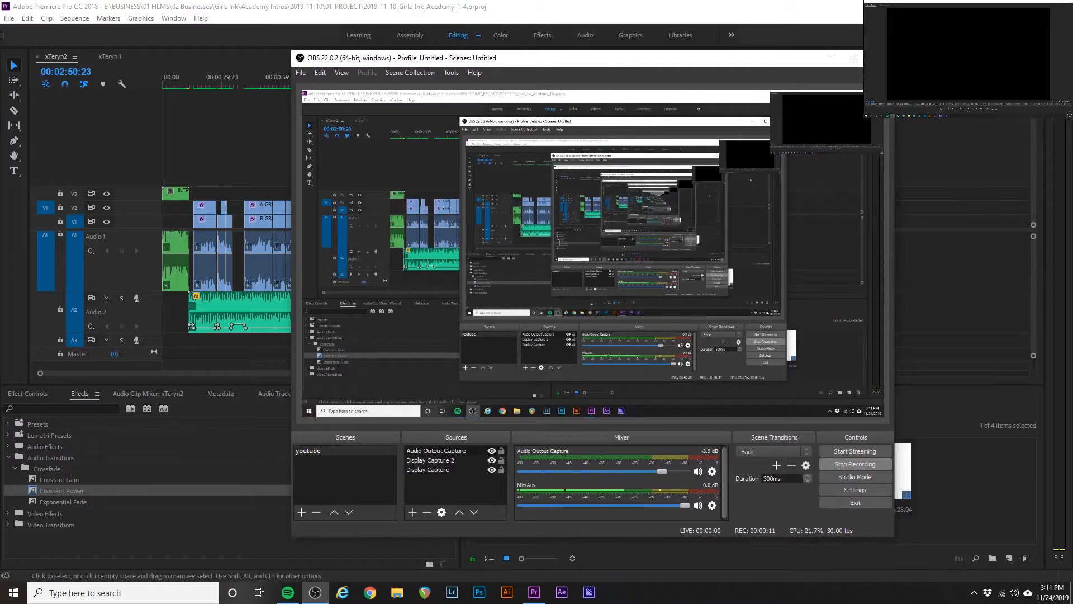
- Minimize OBS and select all the video clips with their linked audio after the green intro in the xTeryn2 sequence
left_click(830, 58)
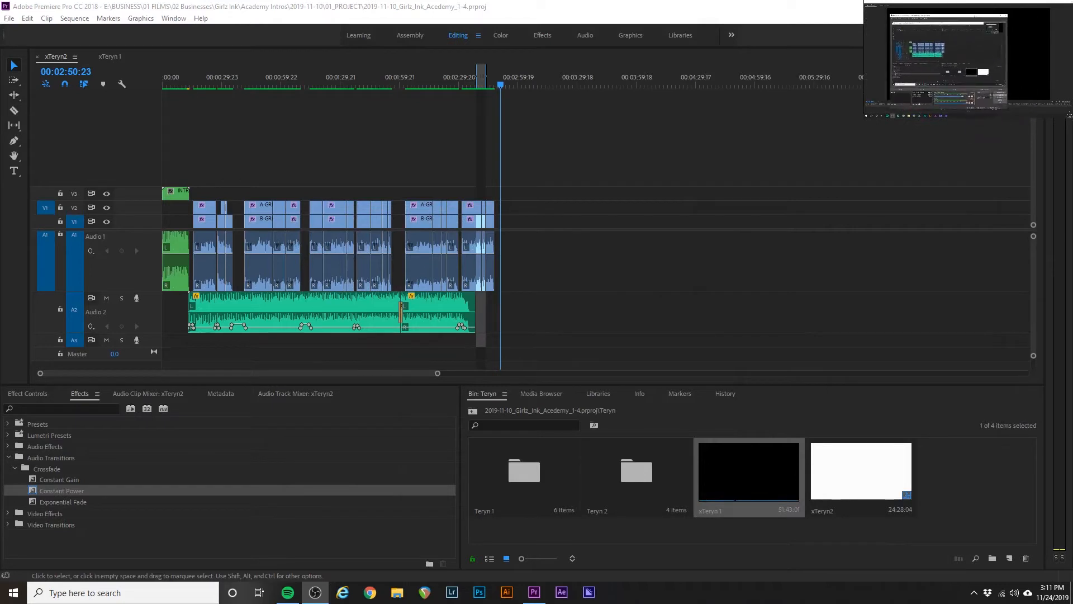
left_click(738, 66)
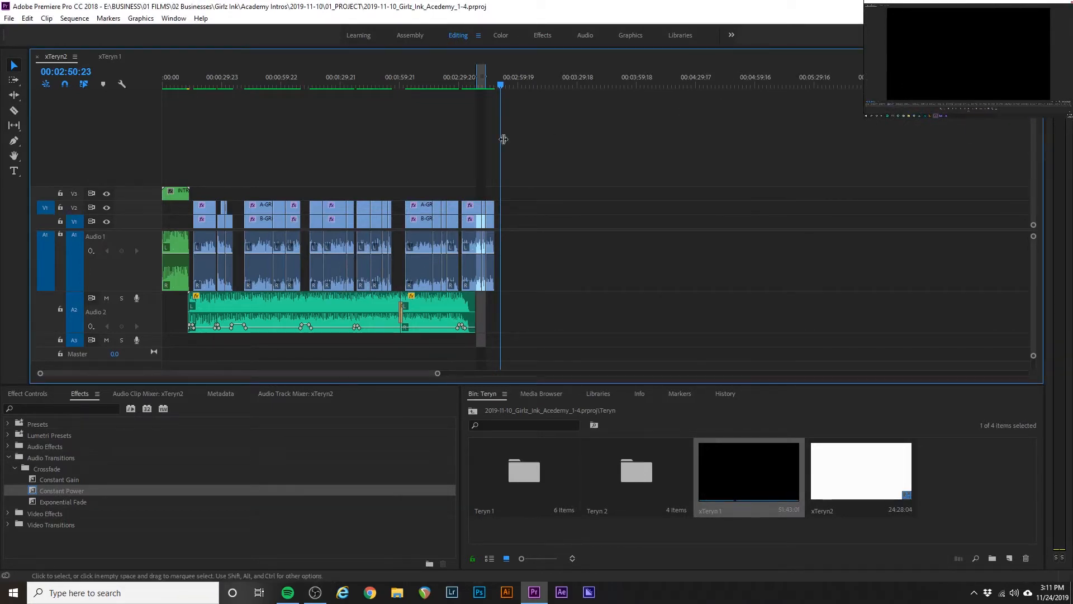
key("minus")
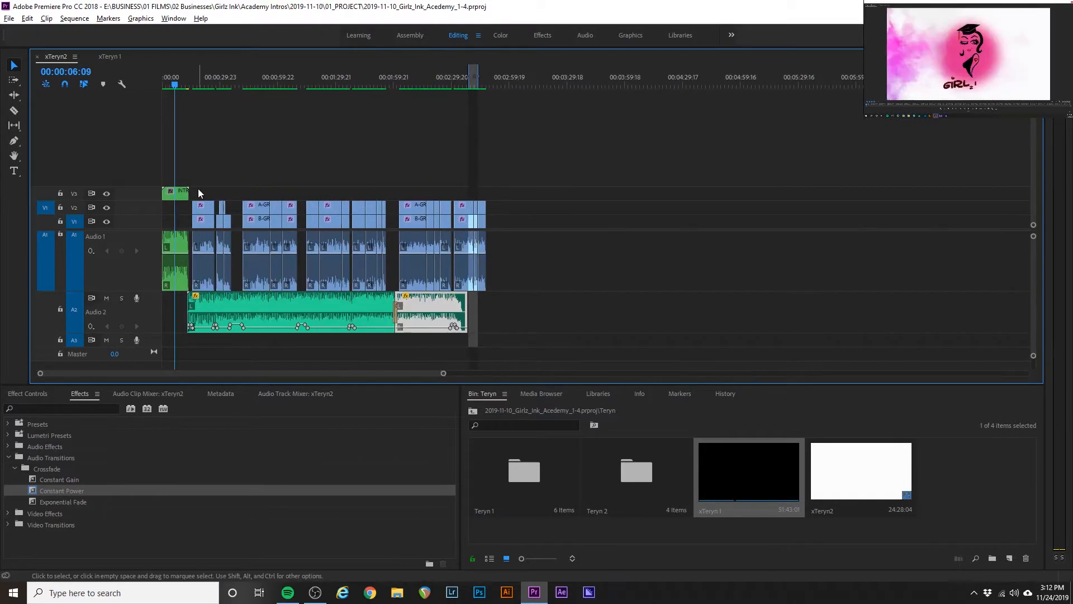
left_click_drag(202, 184, 483, 262)
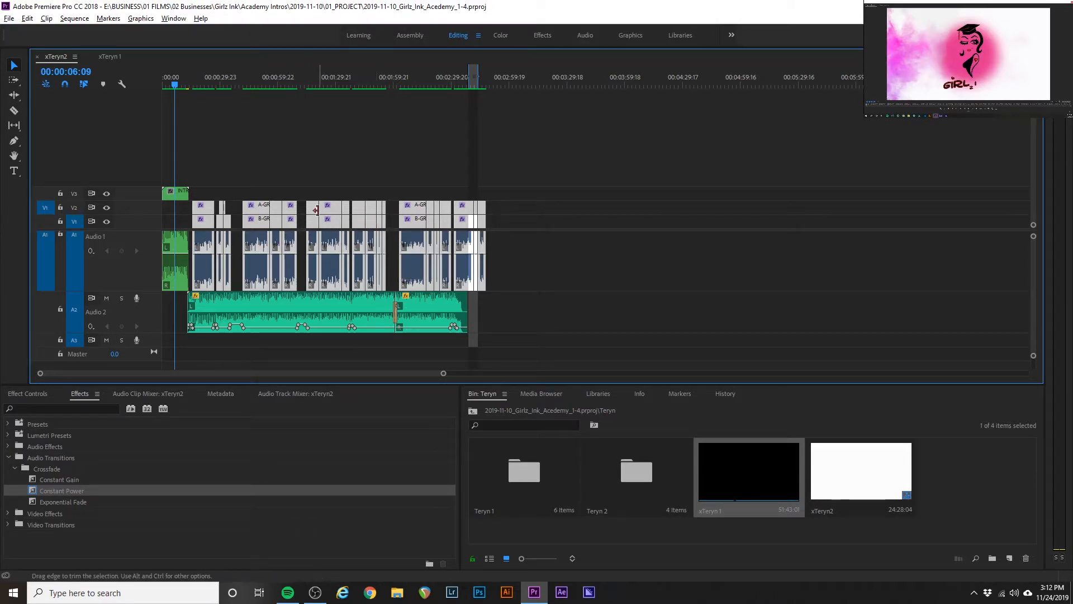
key("equal")
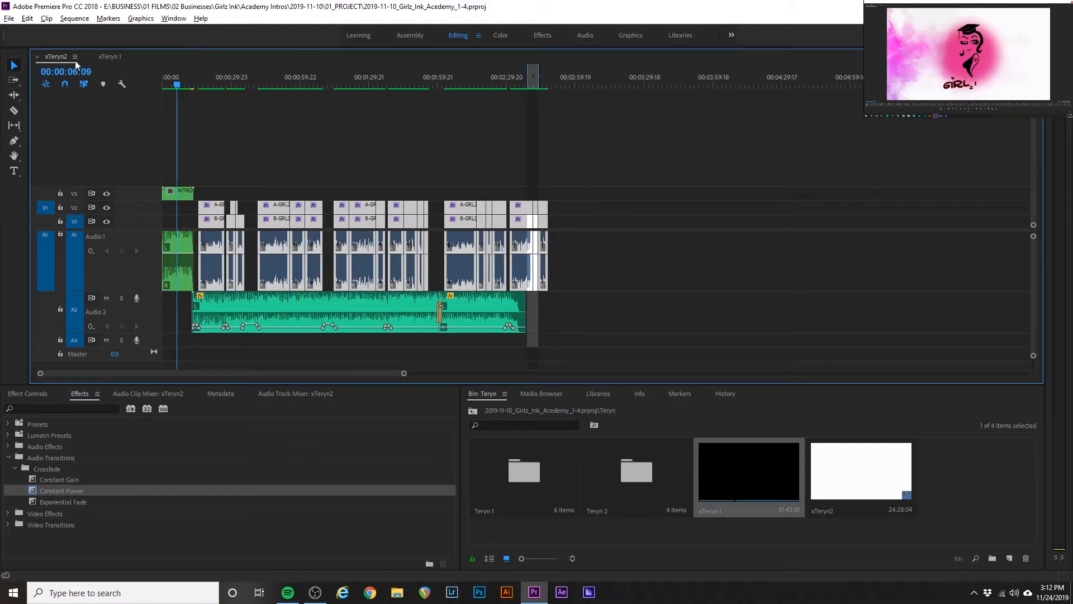
- Close the open xTeryn2 and xTeryn 1 sequences and switch to the Libraries workspace
left_click(37, 57)
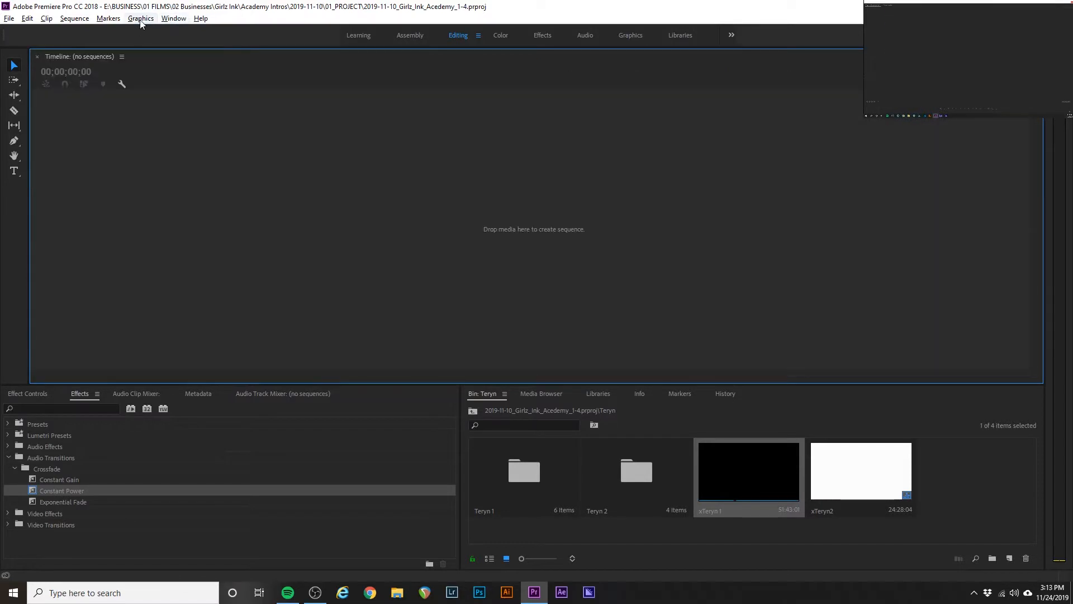
left_click(36, 56)
left_click(675, 38)
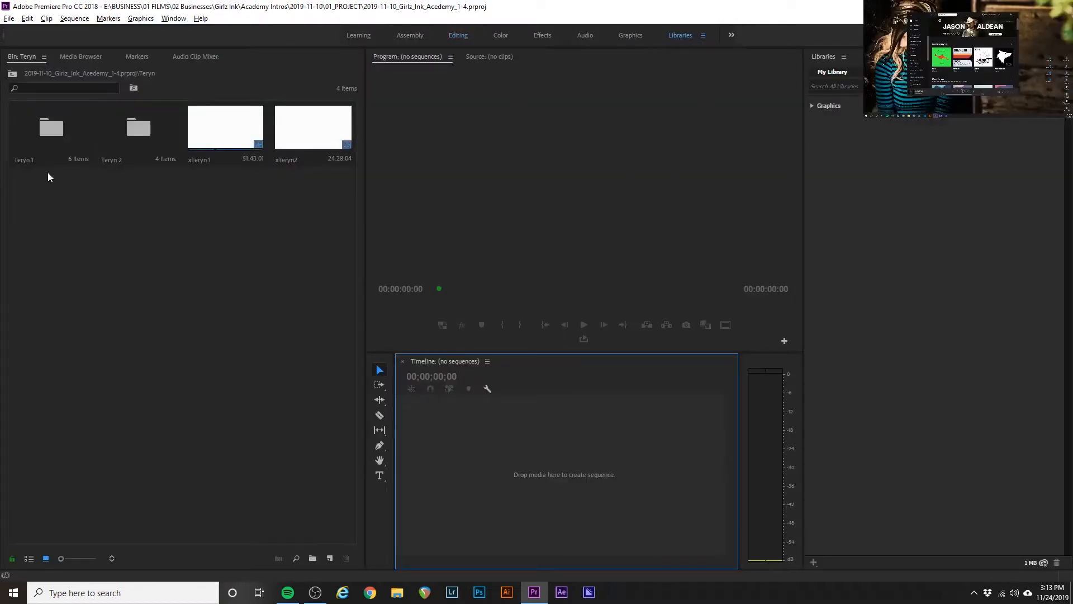
- Close the Audio Clip Mixer, Markers, Media Browser, Teryn bin and Libraries panels in the Libraries workspace
left_click(216, 56)
left_click(229, 57)
left_click(266, 63)
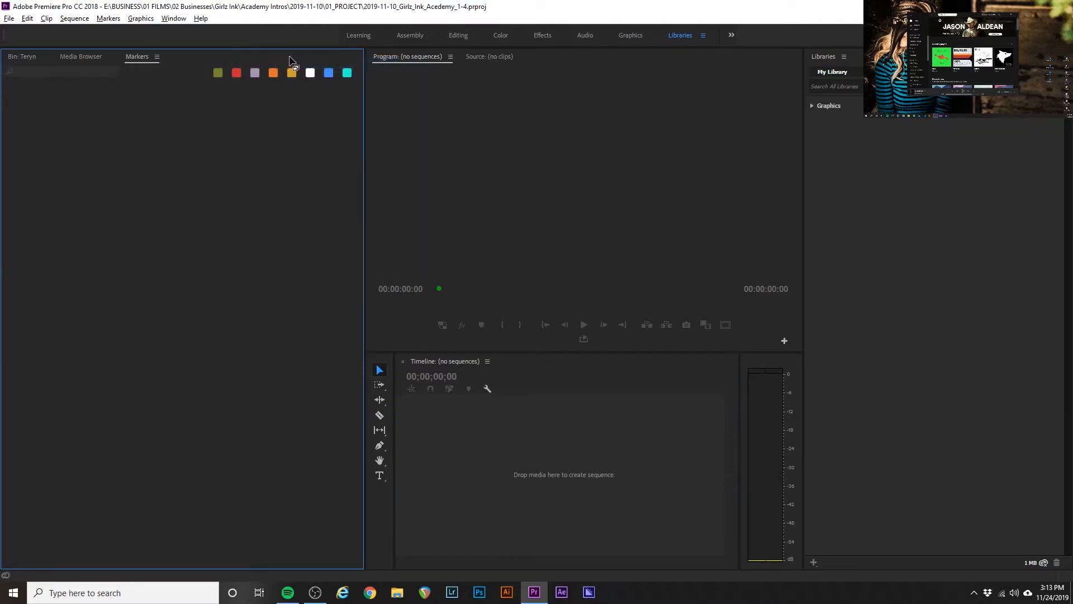
right_click(139, 59)
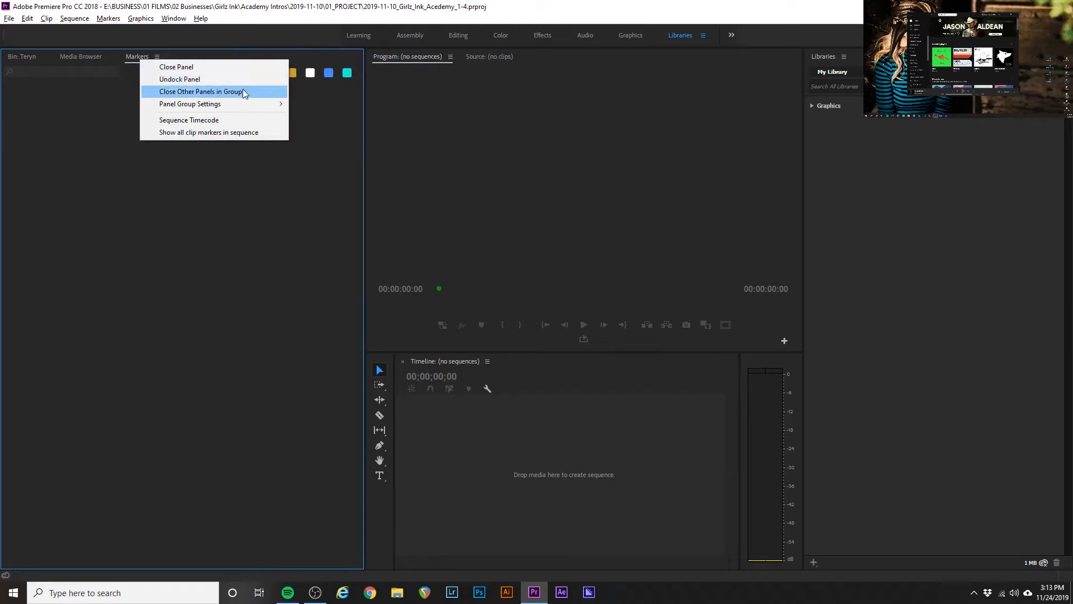
left_click(208, 71)
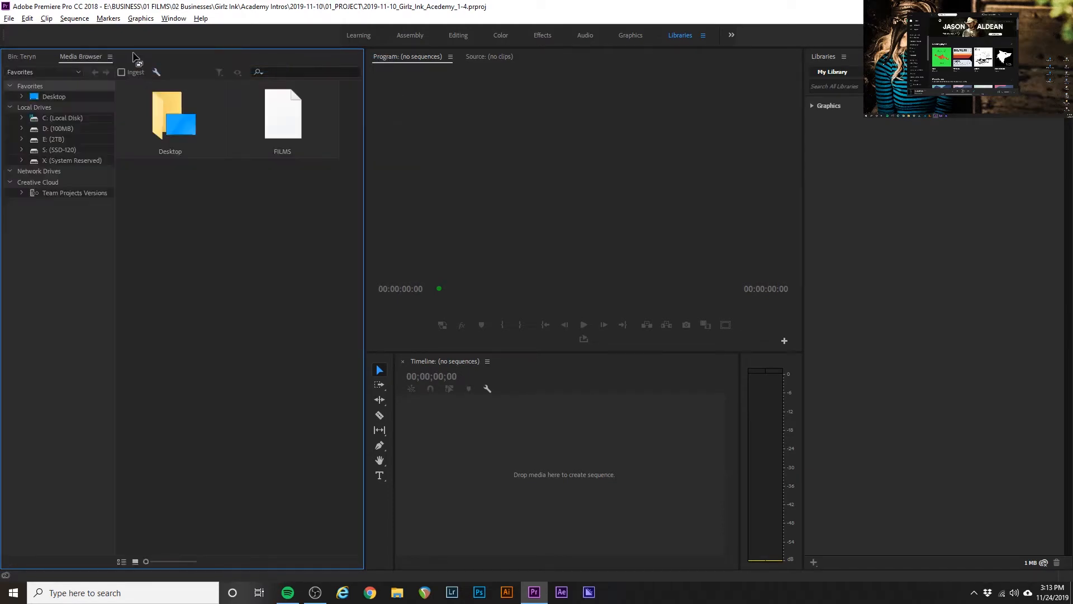
right_click(91, 57)
left_click(127, 62)
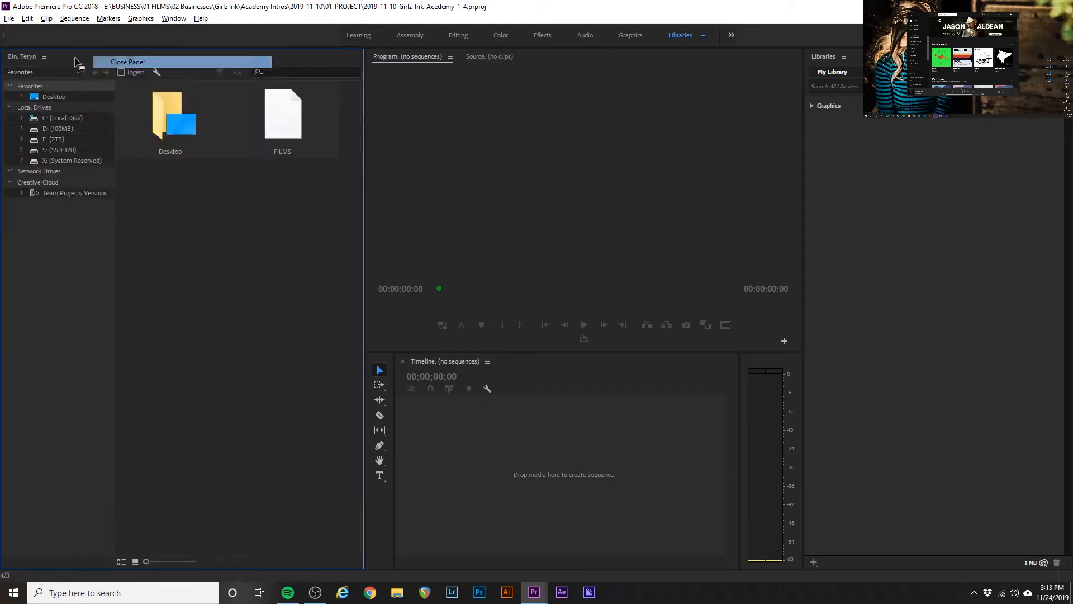
left_click(43, 56)
left_click(69, 68)
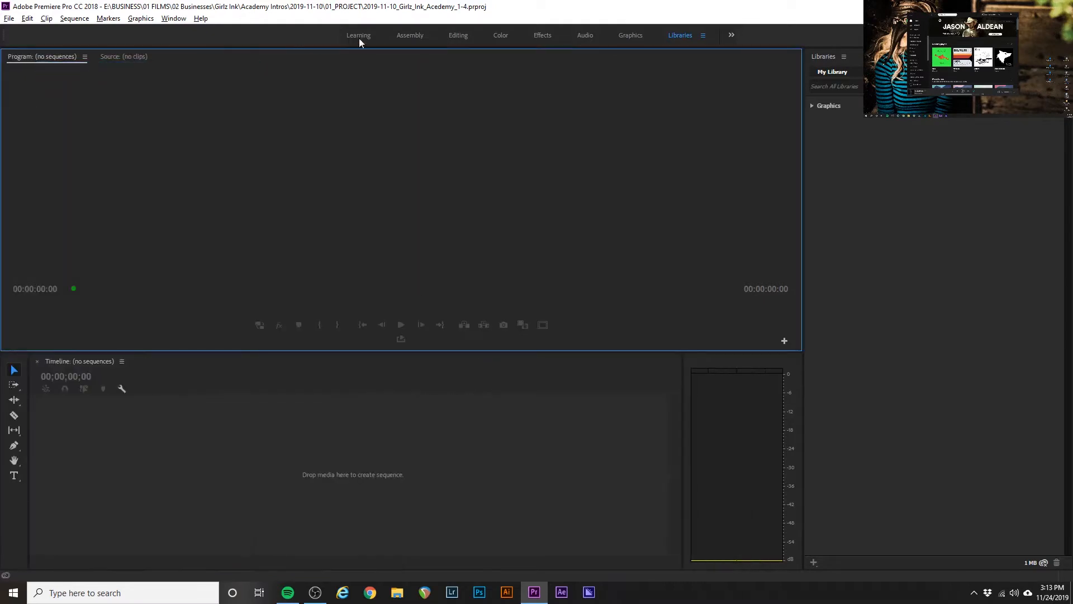
right_click(825, 58)
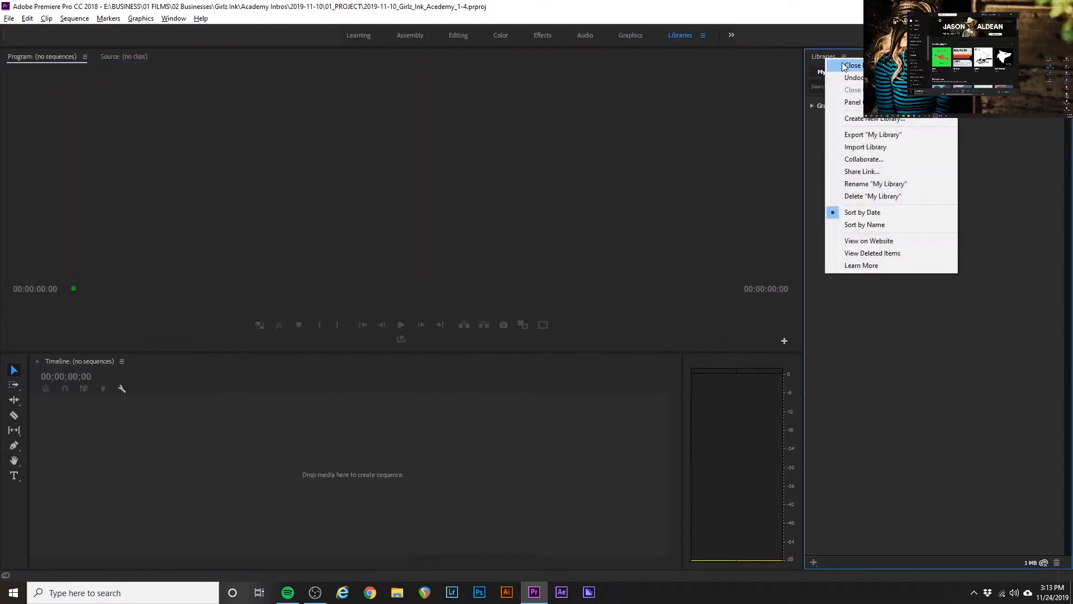
left_click(851, 66)
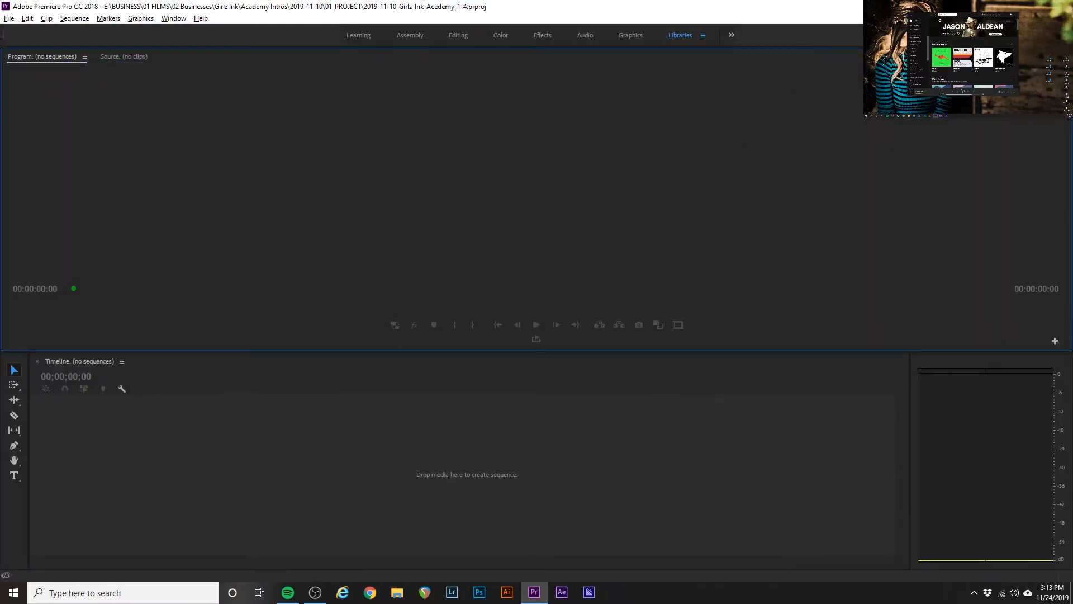
- Minimize the window covering the second display and widen the empty timeline by narrowing the audio meters beside it
left_click(1016, 14)
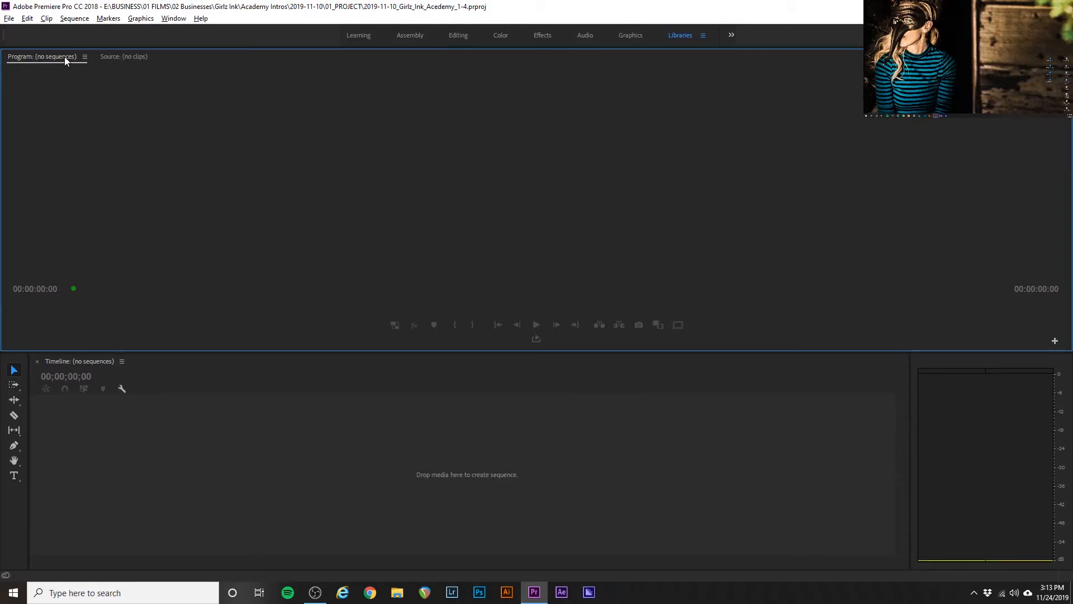
left_click(136, 426)
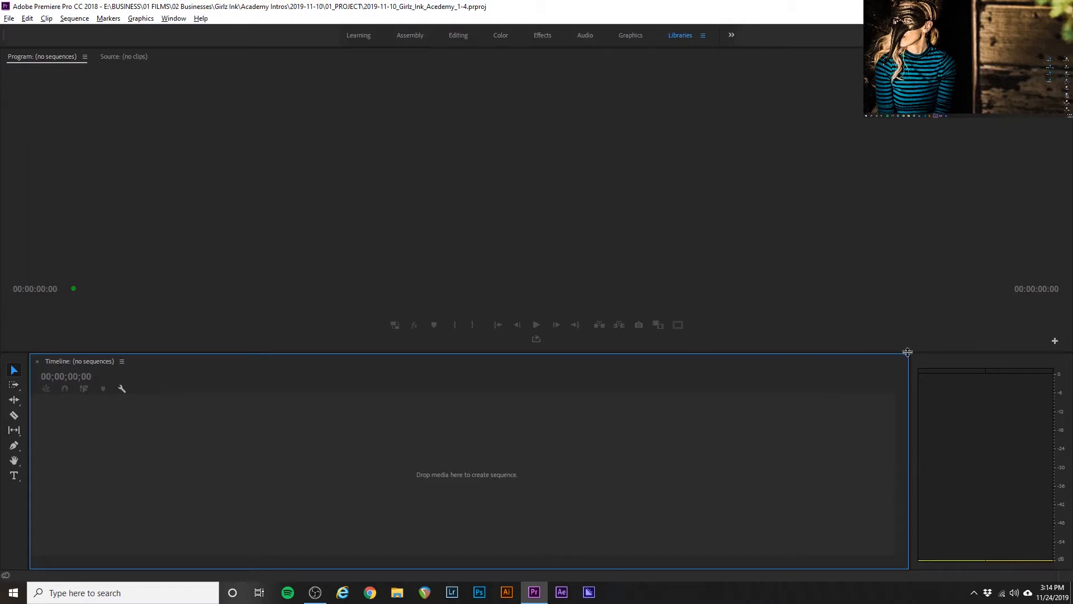
left_click_drag(909, 422, 1042, 421)
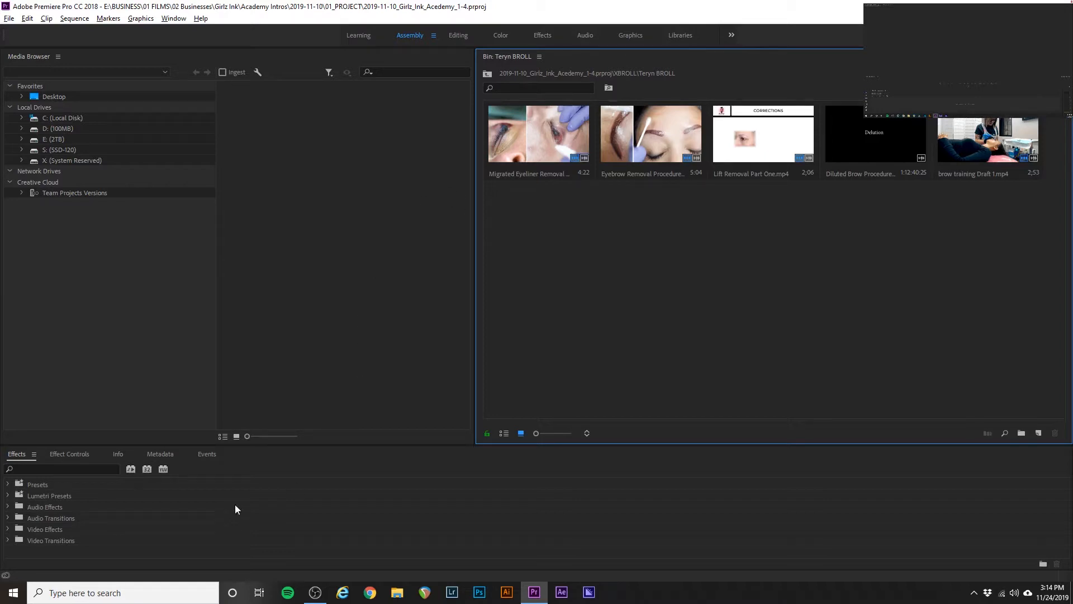
- Look over the Effect Controls and Info panels in the Assembly workspace, ending on the Effects panel
left_click(84, 455)
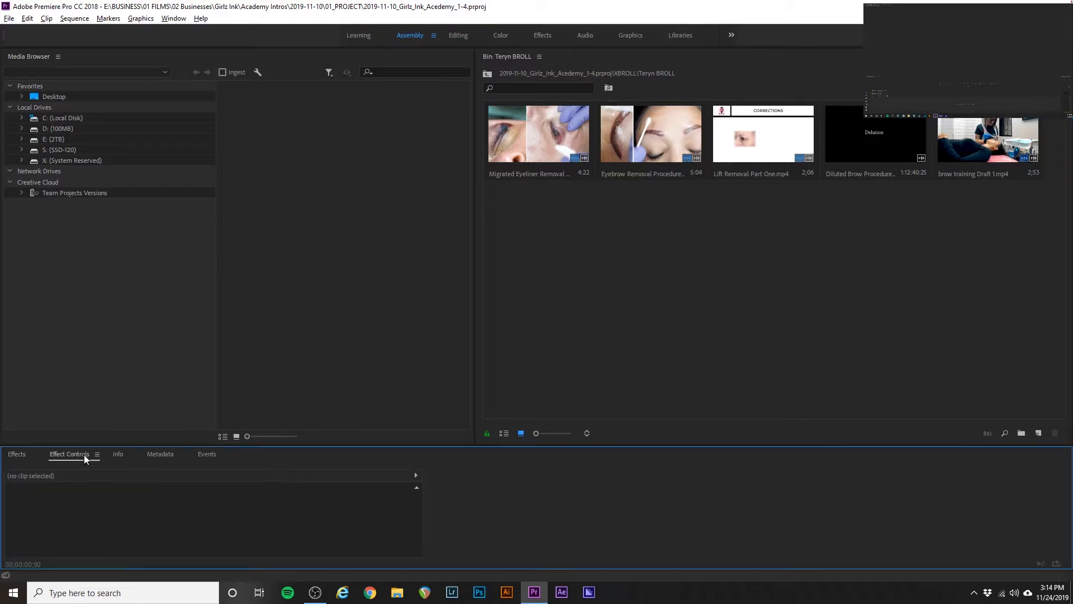
left_click(115, 456)
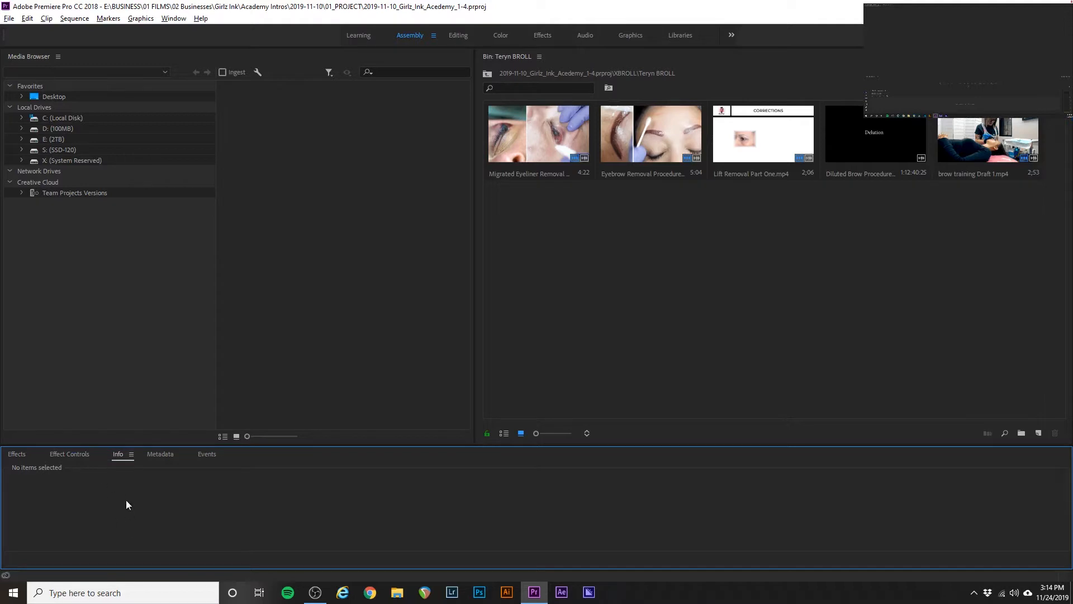
left_click(18, 454)
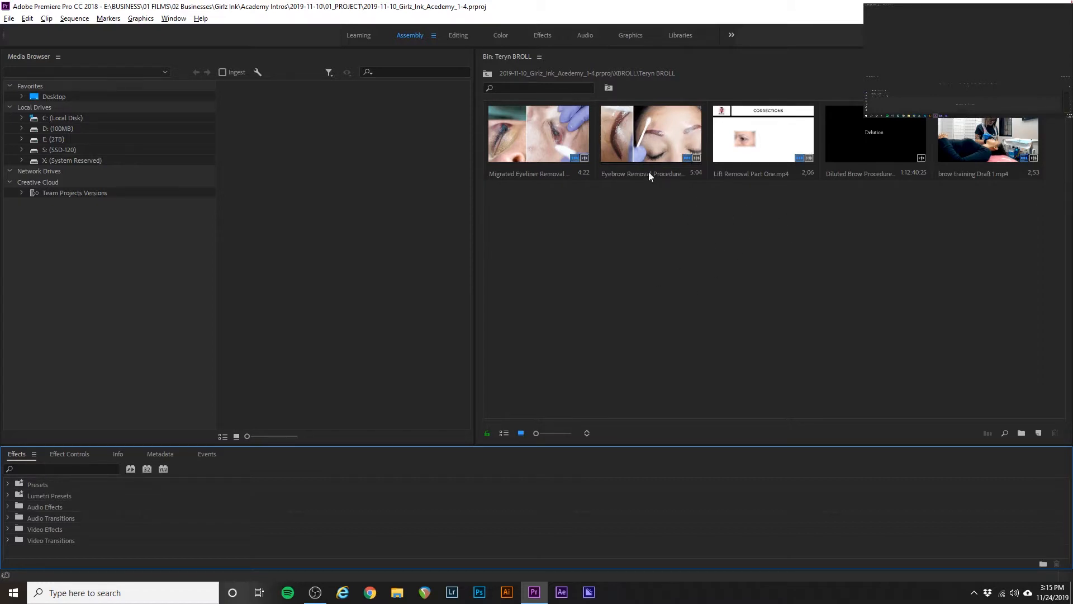
- Switch to the Editing workspace and go up from the Teryn BROLL bin to the project's root level
left_click(461, 39)
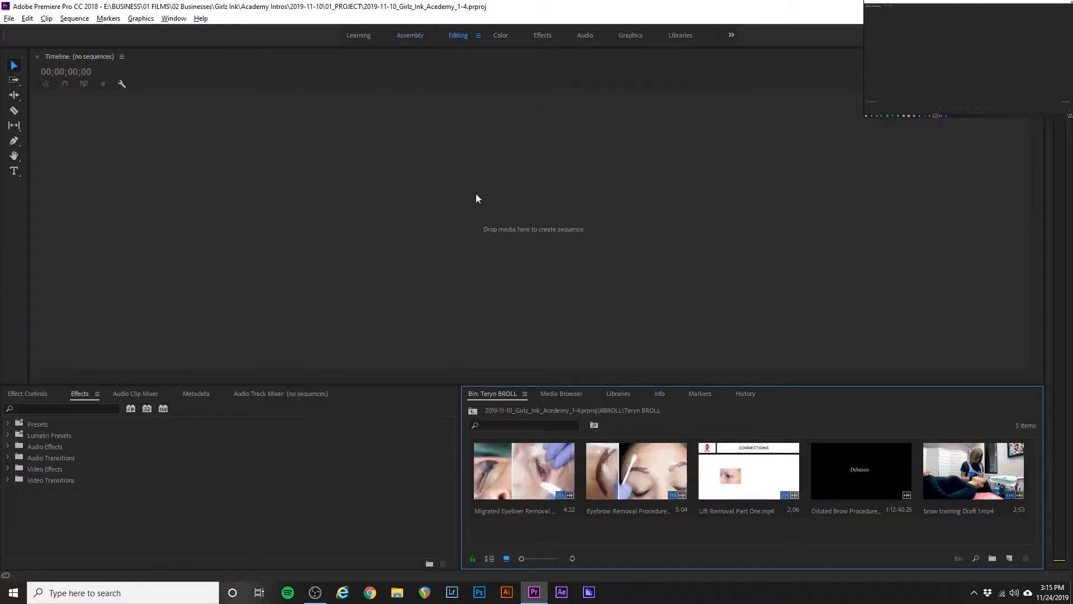
left_click(573, 395)
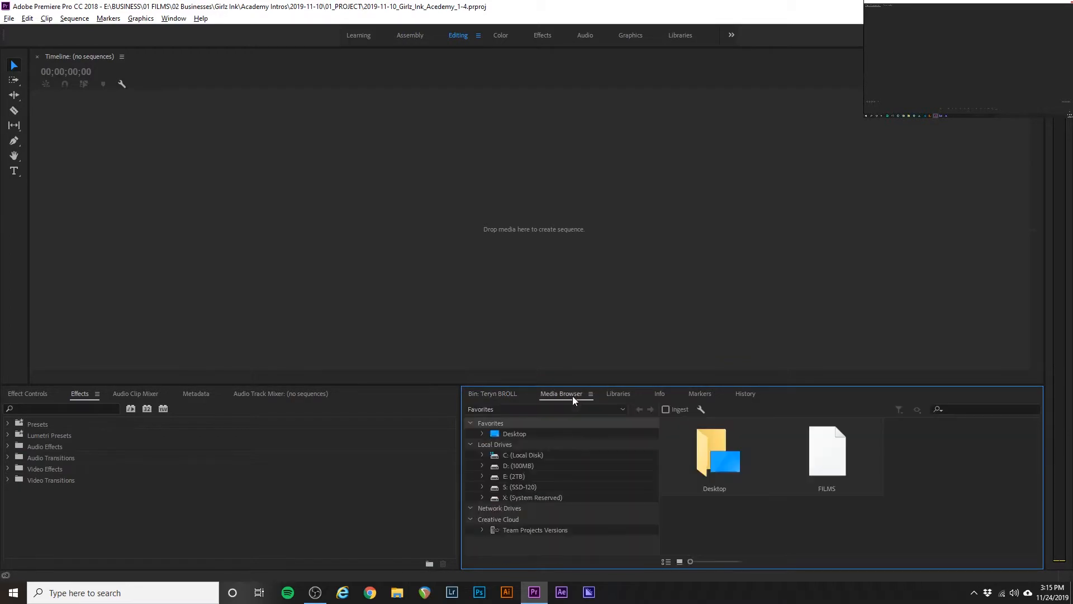
left_click(493, 393)
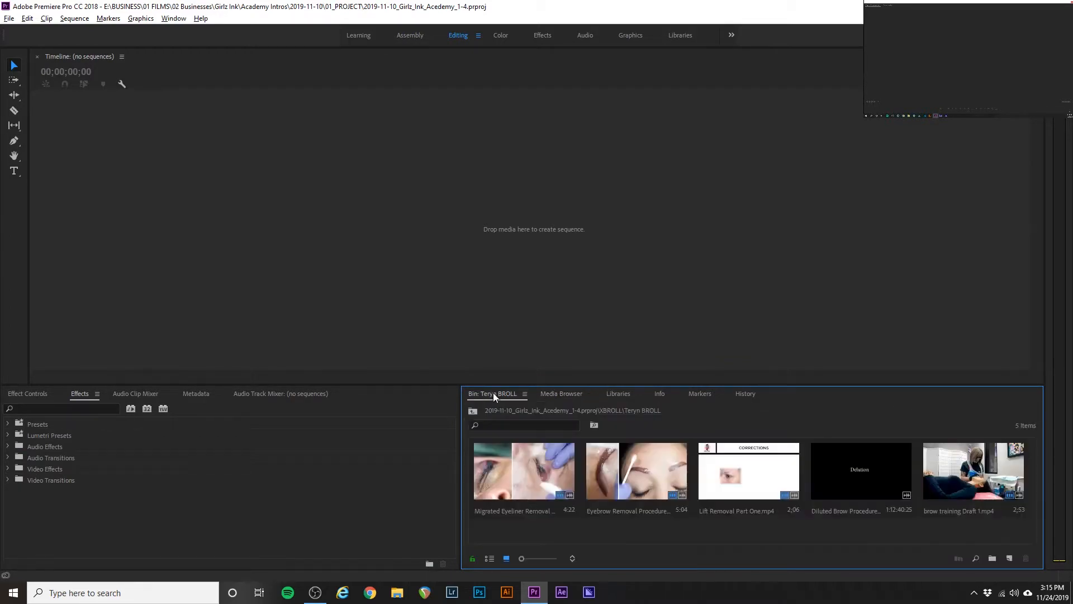
left_click(477, 412)
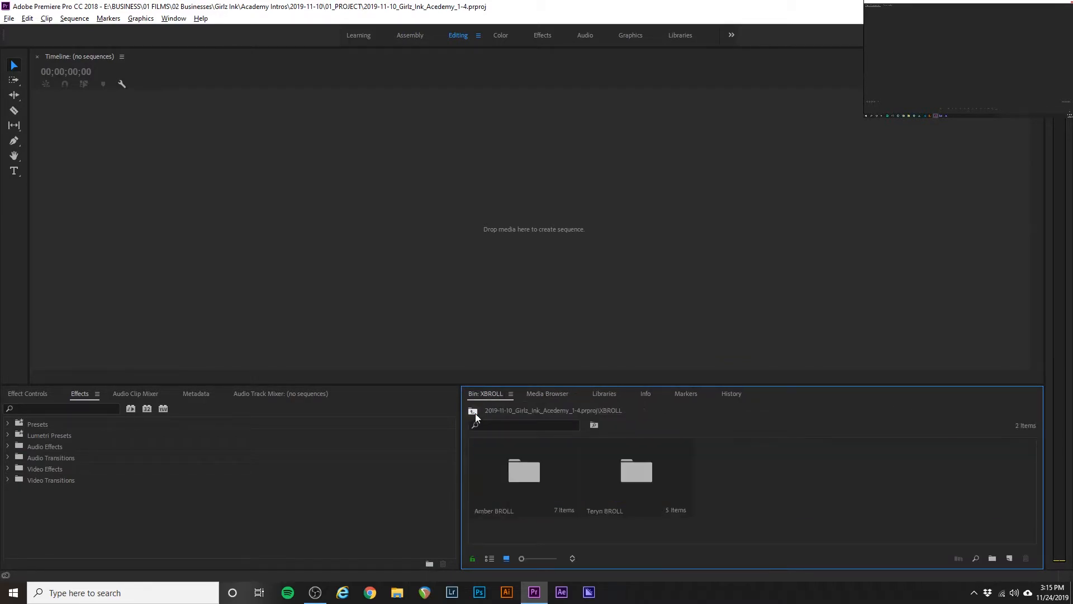
left_click(475, 414)
scroll(575, 485, "down", 3)
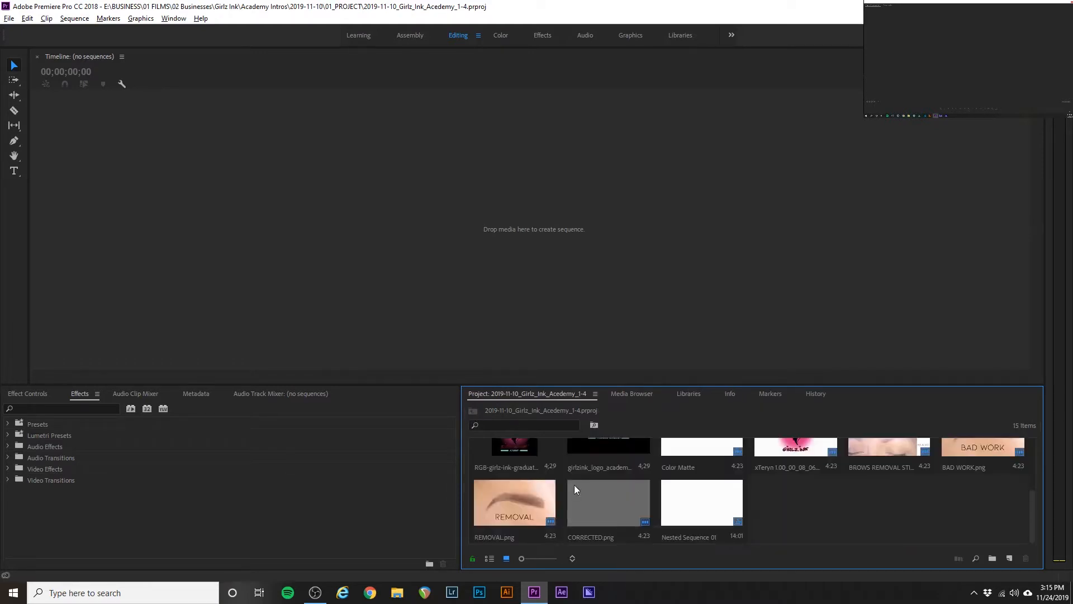
scroll(575, 486, "up", 3)
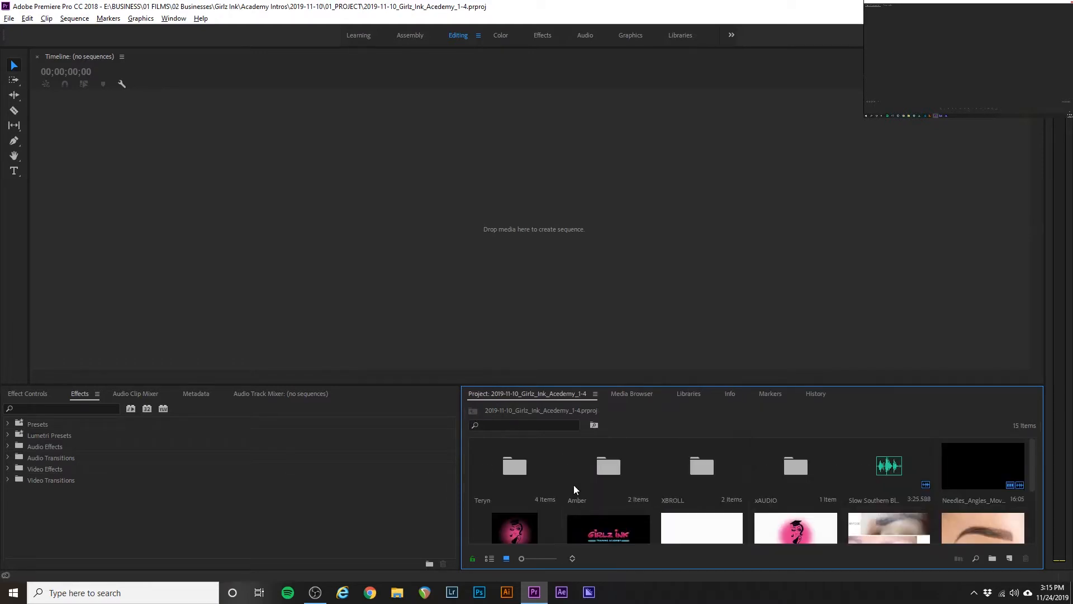
- Close the Libraries, Markers and History panels in the project panel's group
left_click(632, 393)
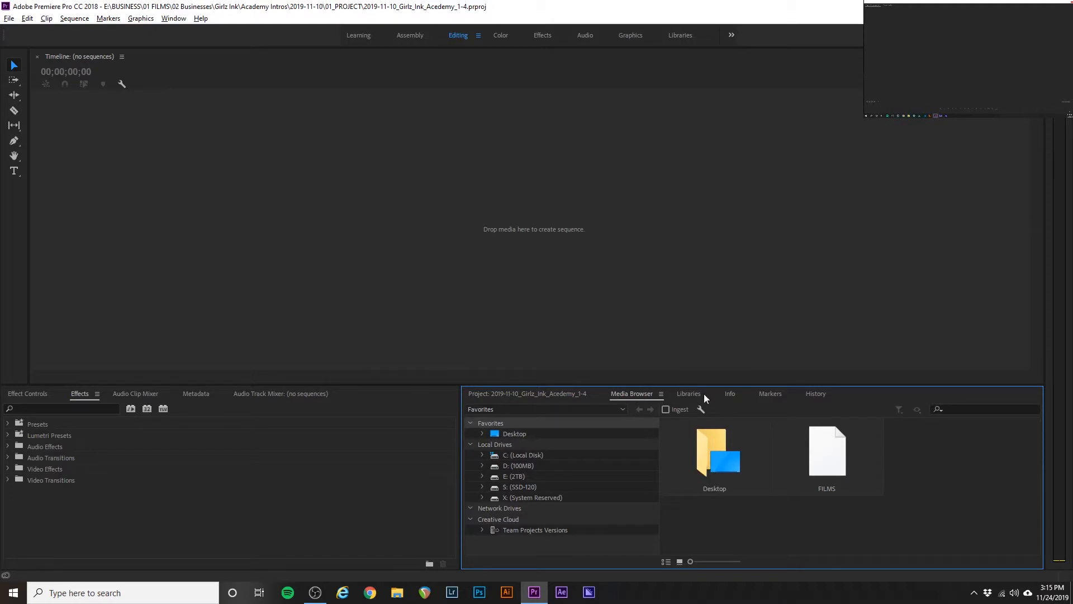
left_click(686, 395)
right_click(689, 399)
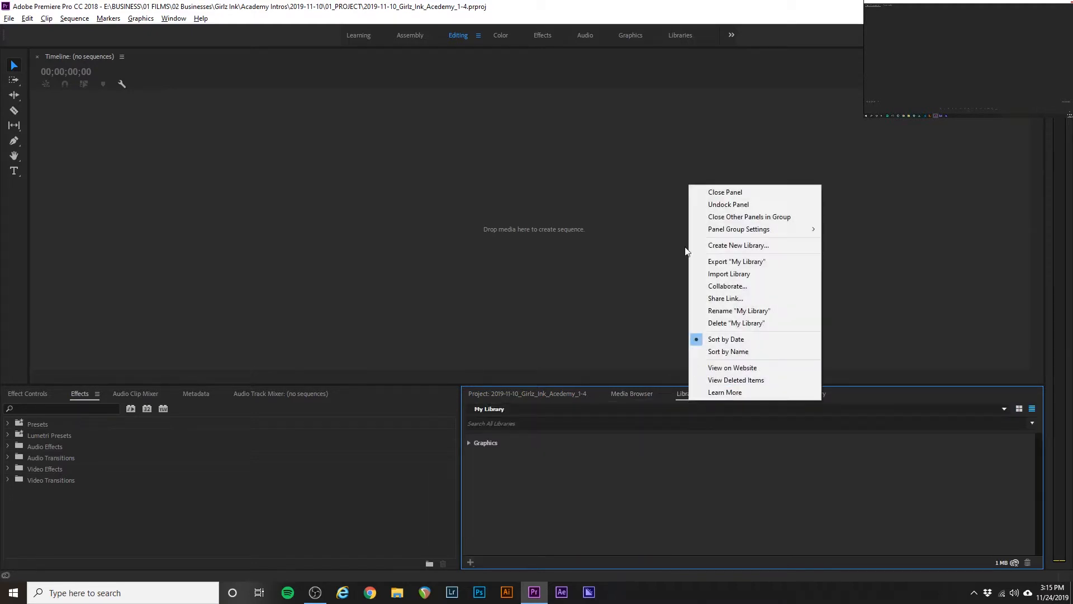
left_click(715, 194)
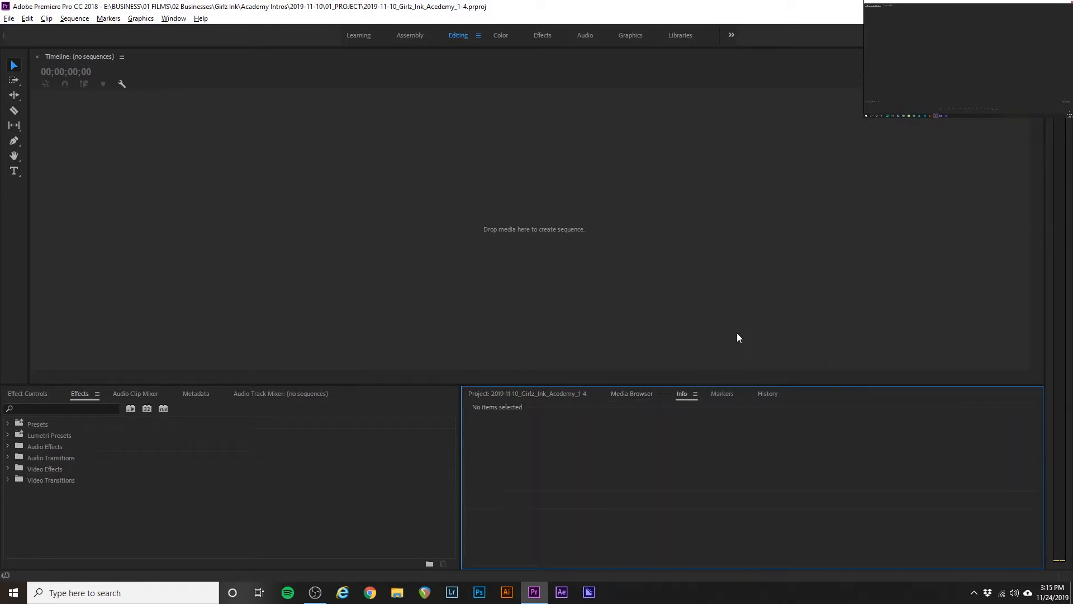
right_click(725, 391)
left_click(741, 399)
right_click(733, 395)
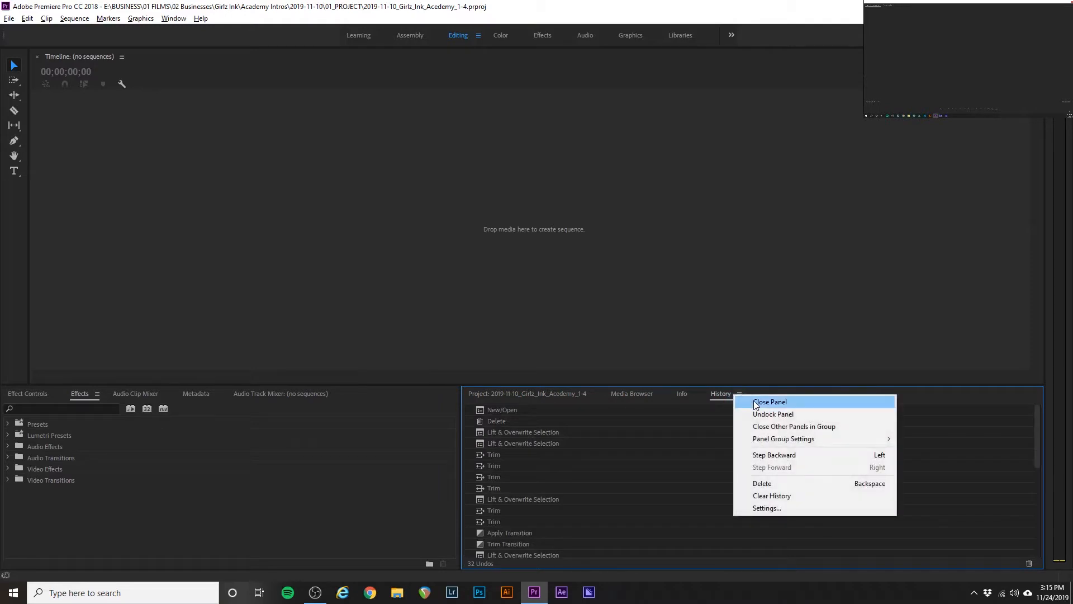
left_click(755, 402)
- Show the project's root contents and look through its bins and media items
left_click(556, 395)
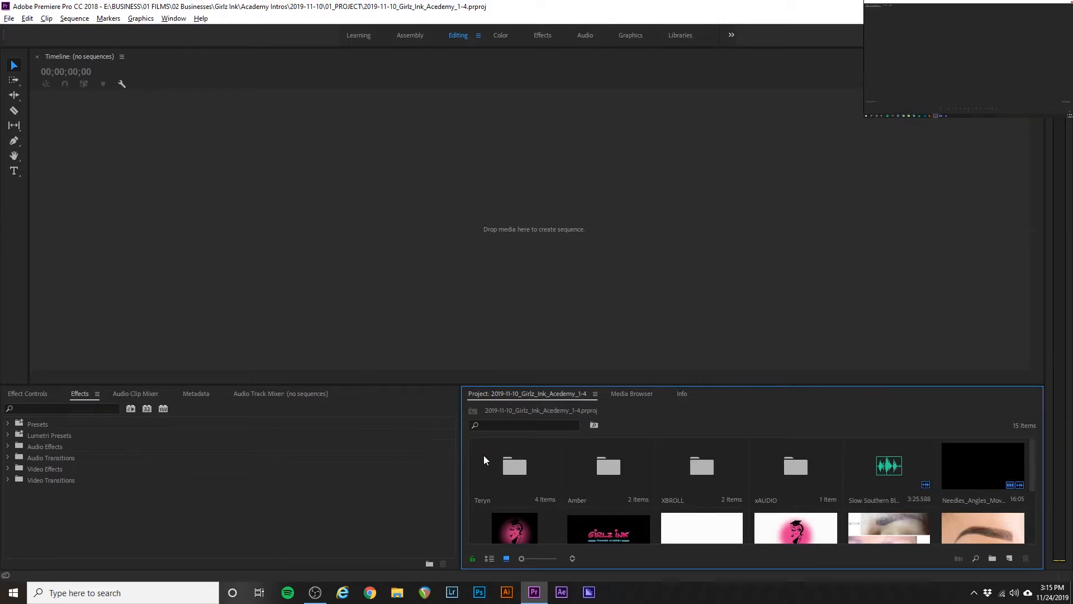
scroll(484, 458, "down", 3)
scroll(655, 472, "up", 3)
scroll(655, 472, "down", 3)
scroll(655, 471, "up", 3)
- Look over the Effect Controls panel and the presets in the Effects panel
left_click(28, 394)
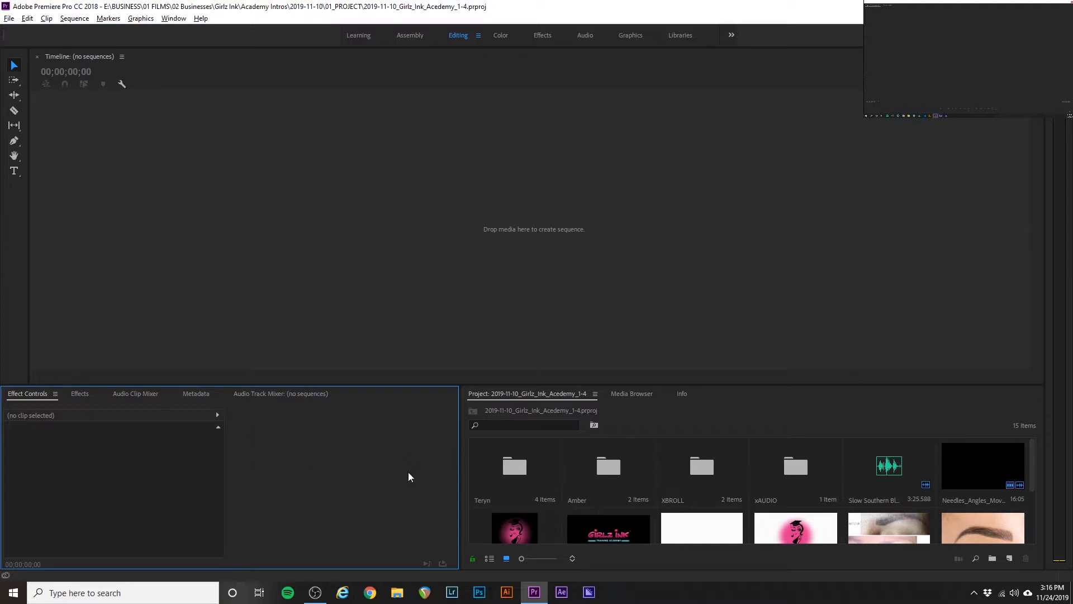
left_click(80, 393)
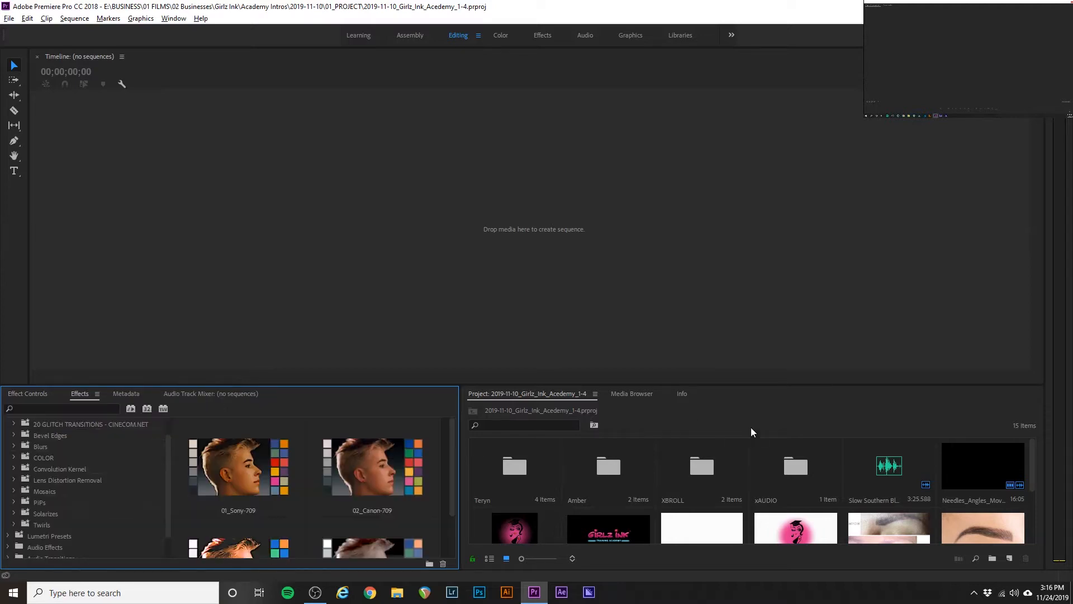
scroll(763, 442, "down", 1)
scroll(759, 457, "up", 1)
- Open the Teryn bin and open its xTeryn 1 sequence in the timeline
double_click(510, 468)
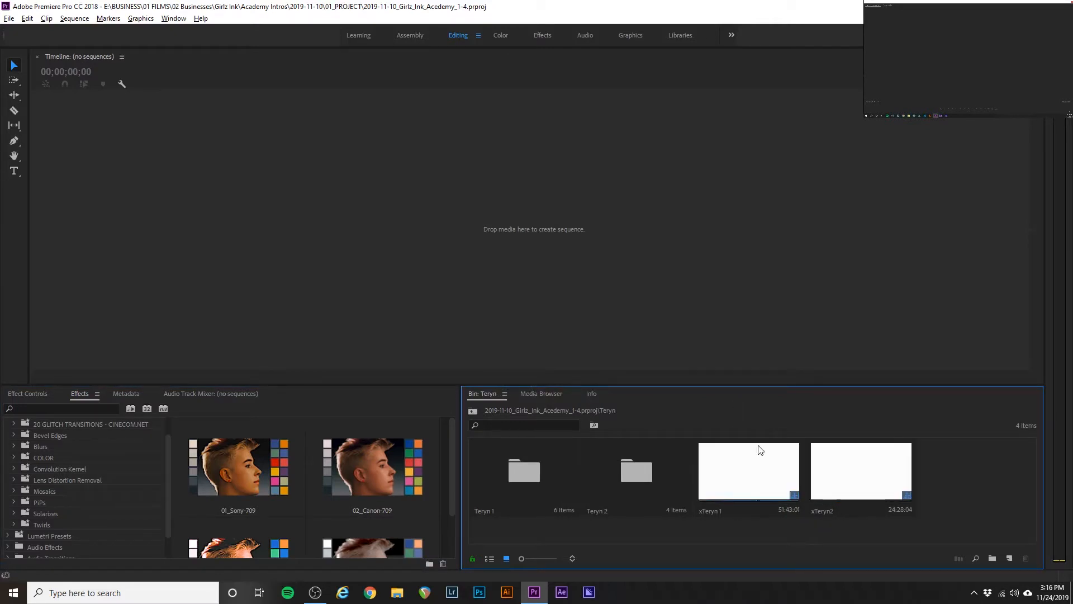
double_click(750, 469)
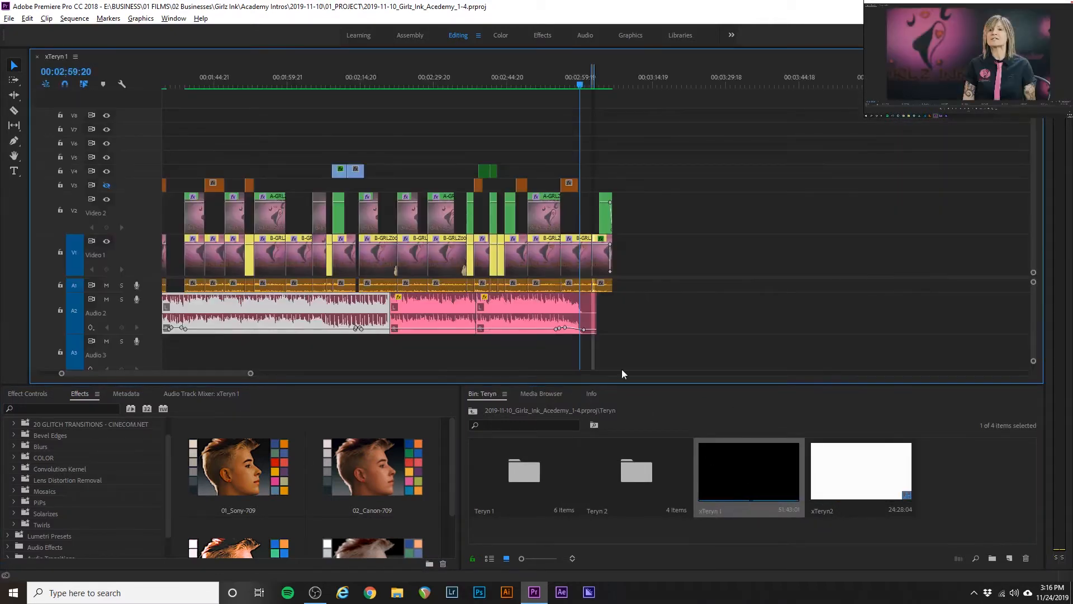
- Examine the whole xTeryn 1 sequence from end to start, including the music clips on the Audio 2 track
scroll(495, 171, "down", 3)
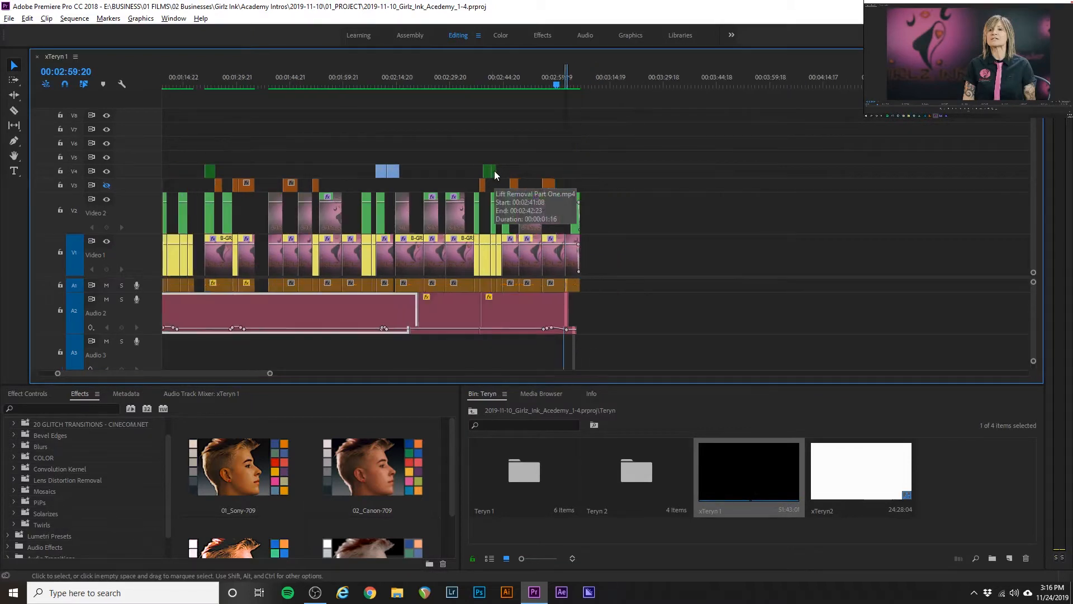
scroll(494, 171, "up", 1)
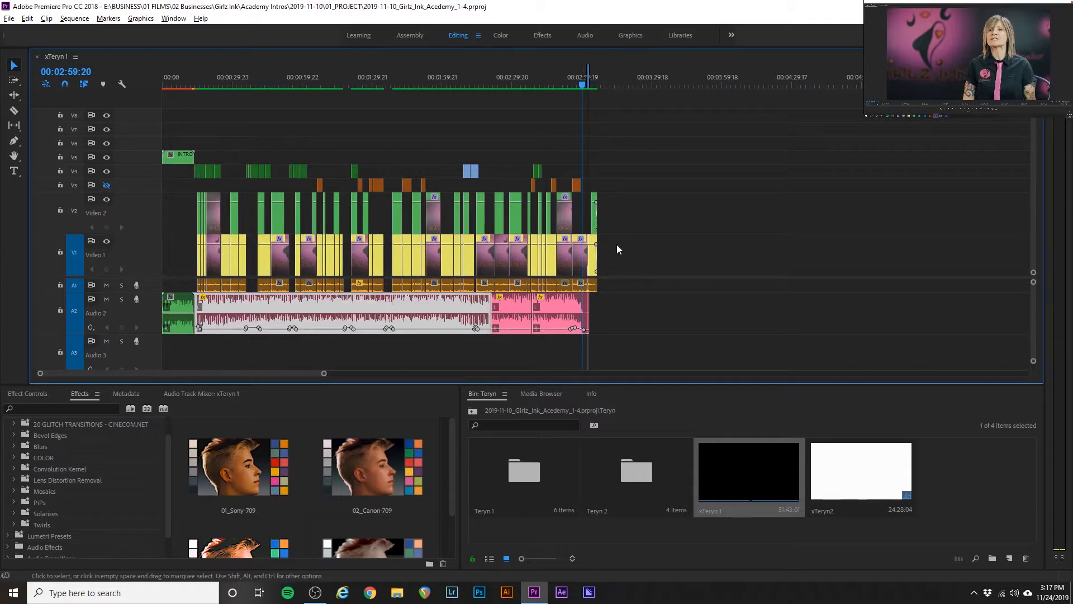
left_click_drag(626, 315, 209, 356)
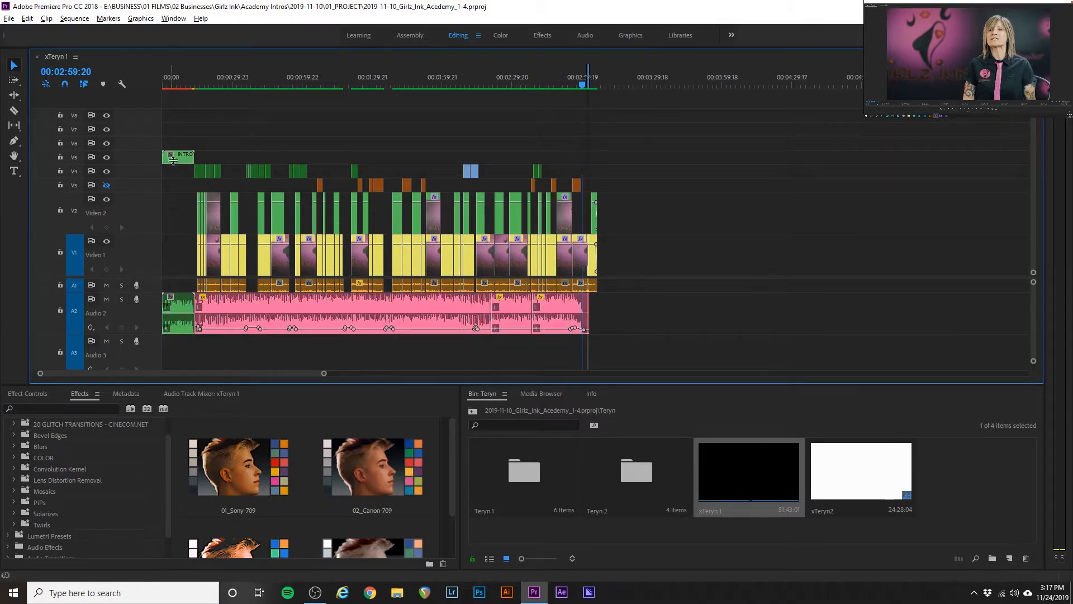
- Expand and re-collapse the Audio 1 track, and collapse the Audio 2 track
scroll(153, 168, "down", 3)
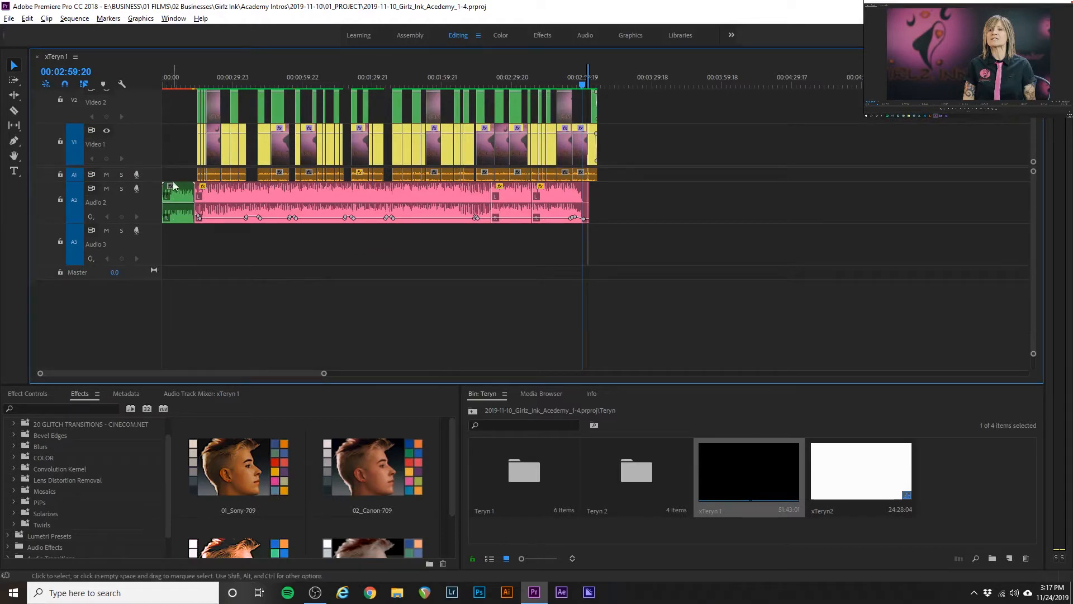
double_click(157, 174)
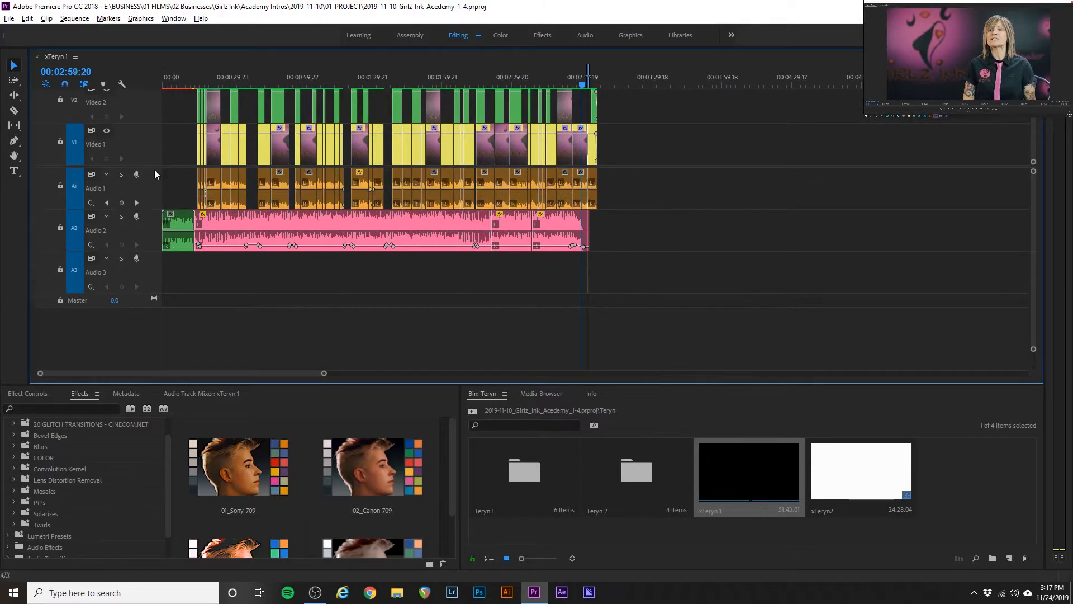
scroll(162, 167, "up", 3)
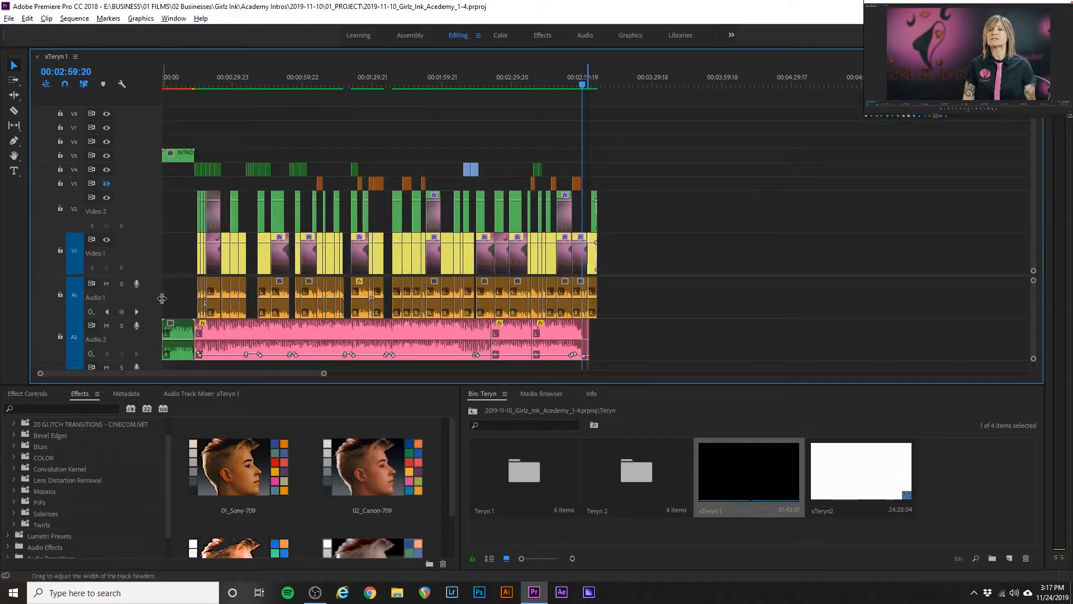
double_click(155, 298)
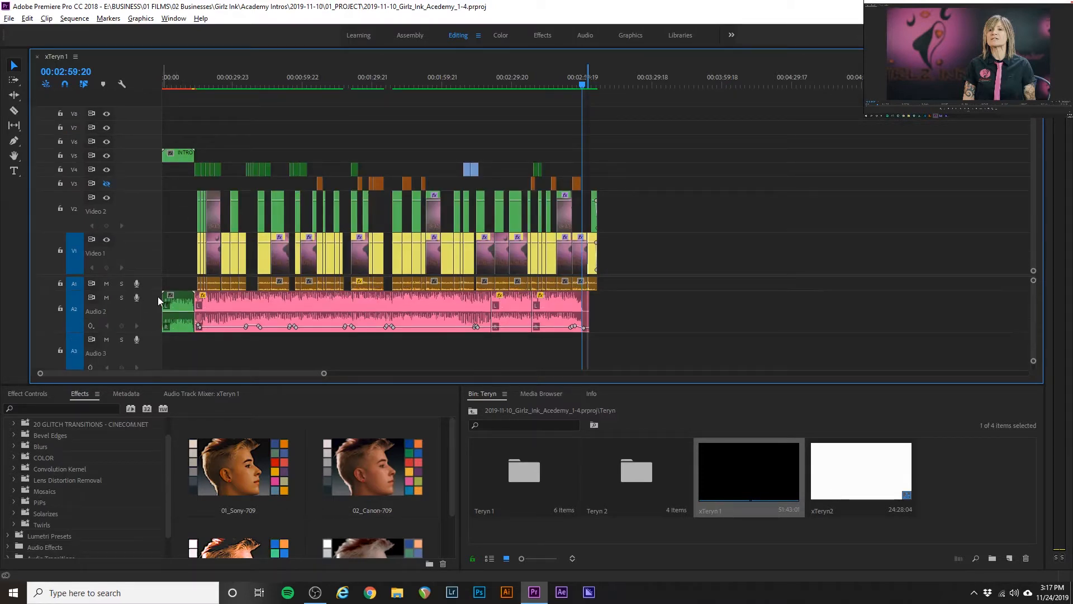
double_click(149, 307)
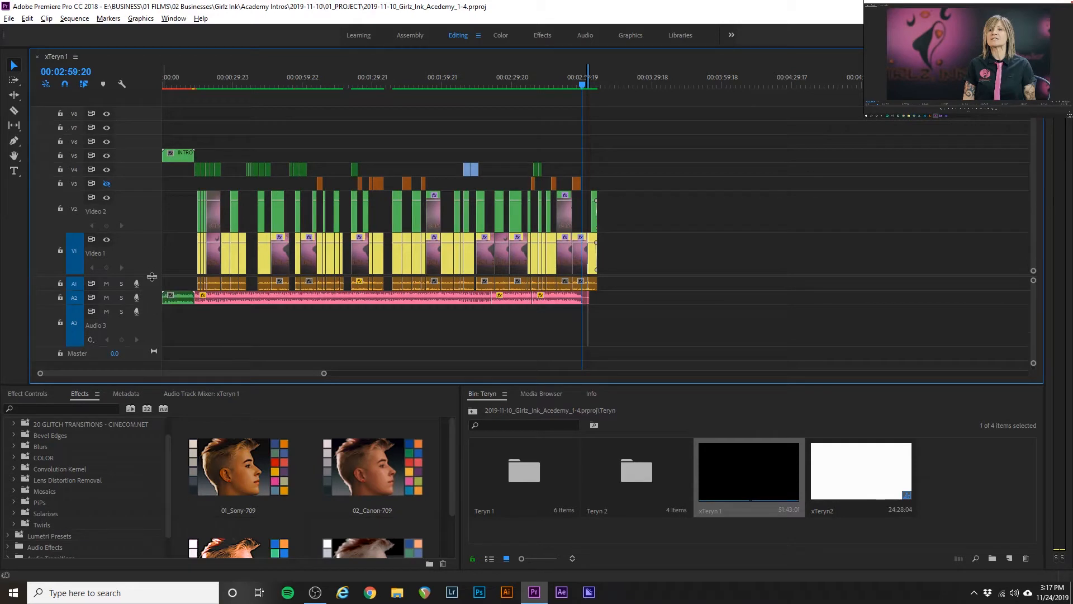
- Give the video tracks more room in the timeline and expand the Video 3, Video 4 and Video 5 tracks
left_click_drag(150, 276, 152, 331)
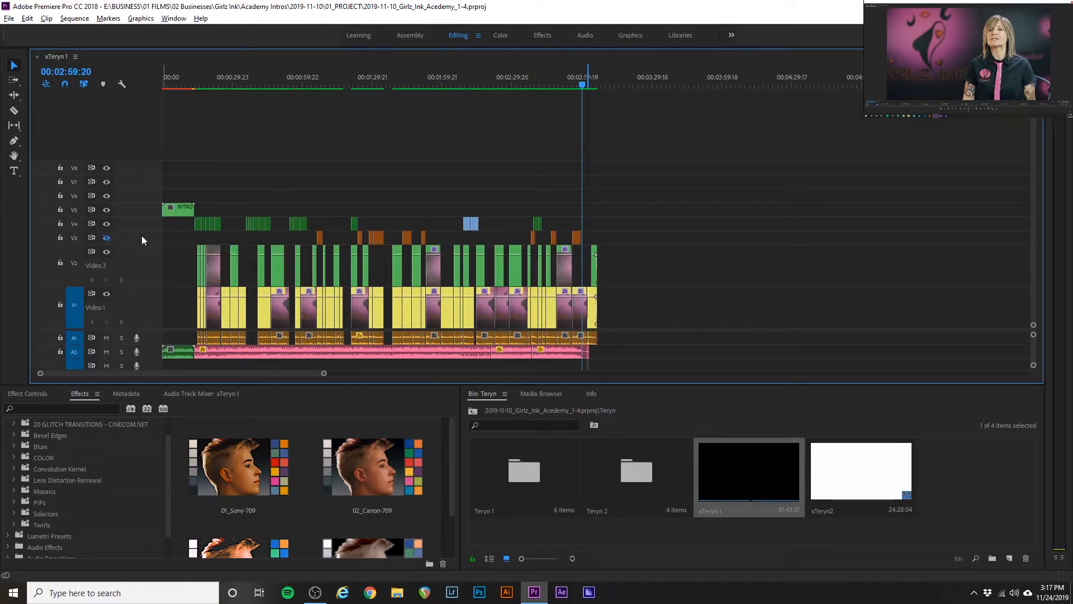
double_click(142, 236)
double_click(145, 193)
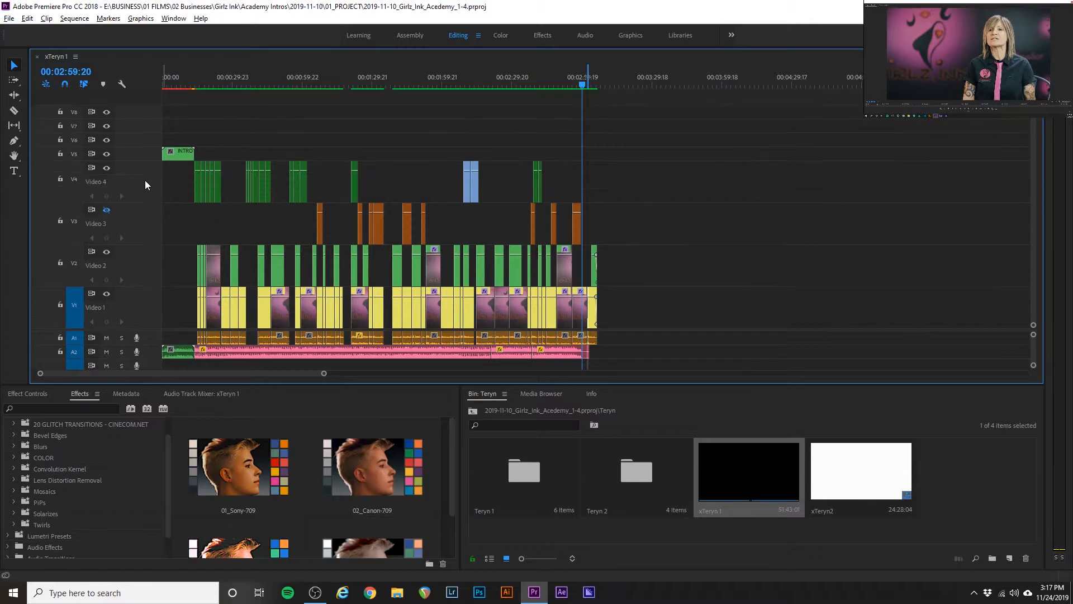
double_click(143, 152)
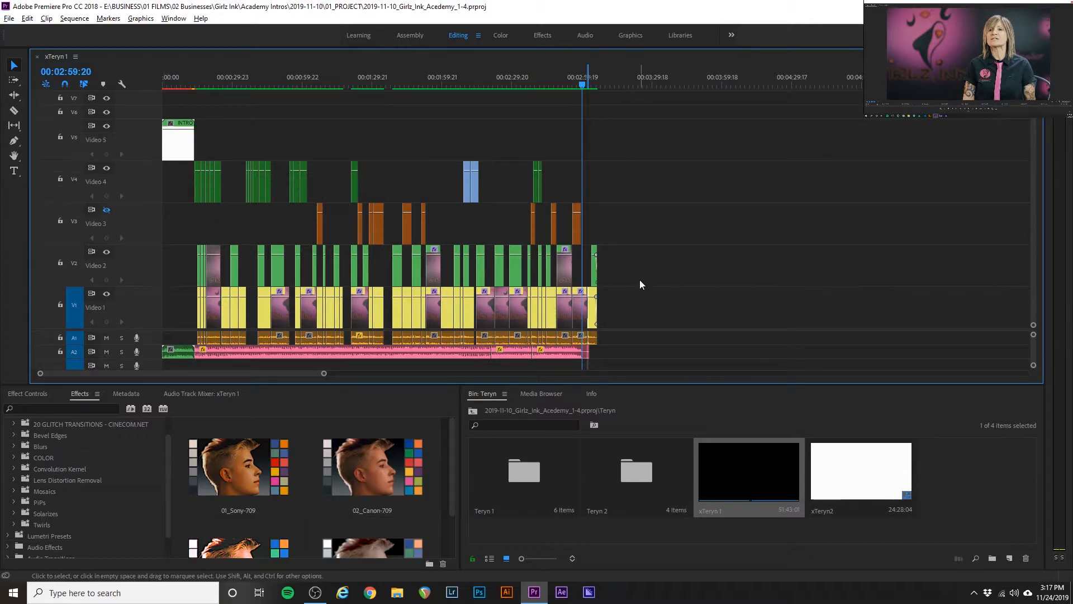
- Select all the clips on the Audio 1 track
scroll(639, 279, "up", 3)
scroll(640, 280, "up", 5)
scroll(639, 279, "up", 3)
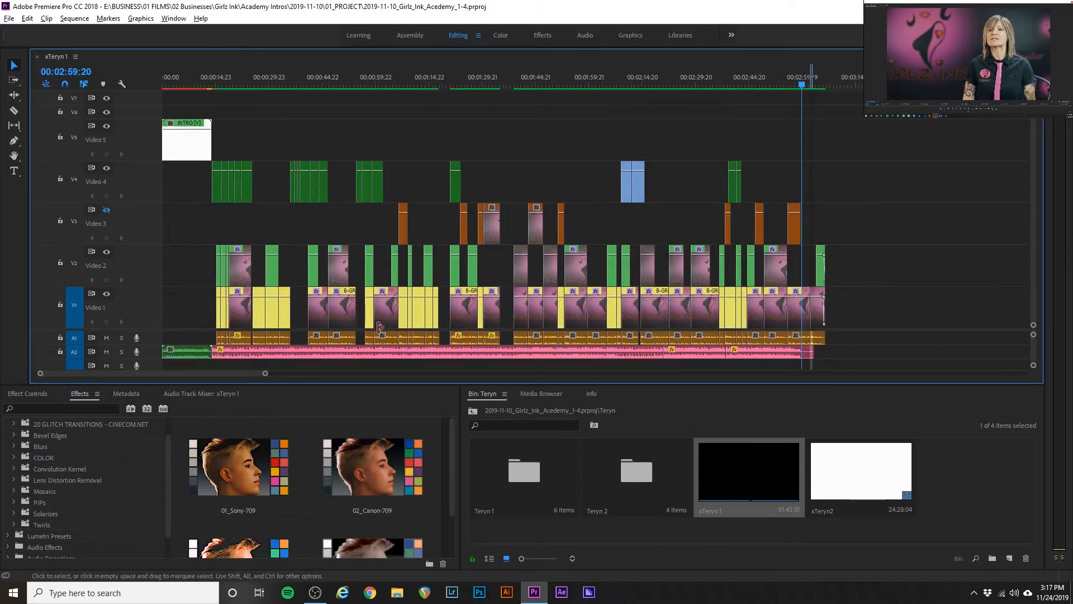
left_click_drag(843, 337, 195, 338)
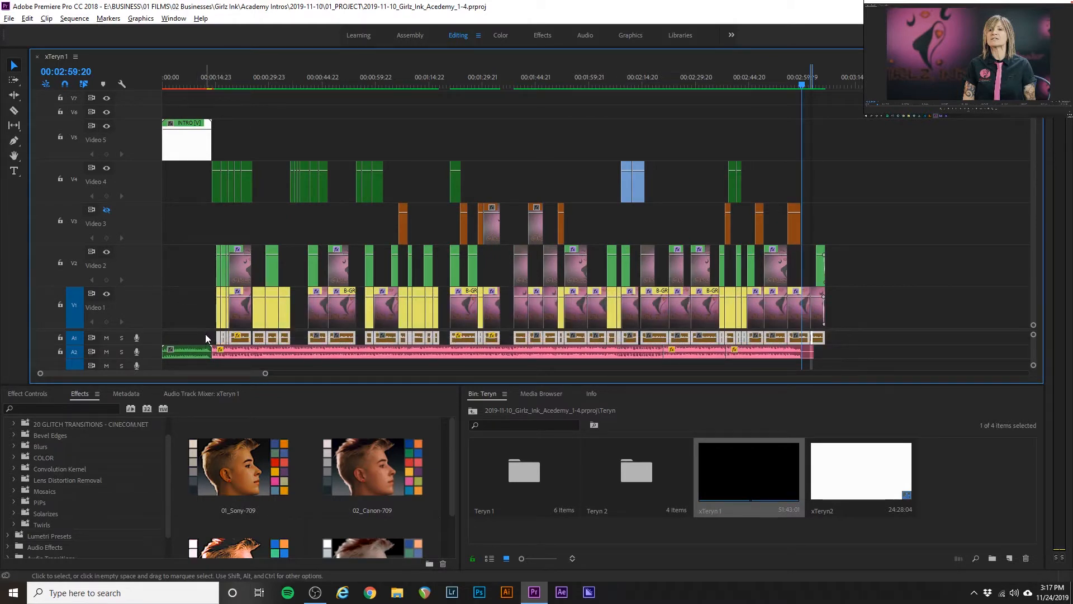
- Compare a Video 1 clip with its Audio 1 clip and try shifting the video clip along its track
left_click(261, 326)
left_click(262, 337)
left_click(259, 323)
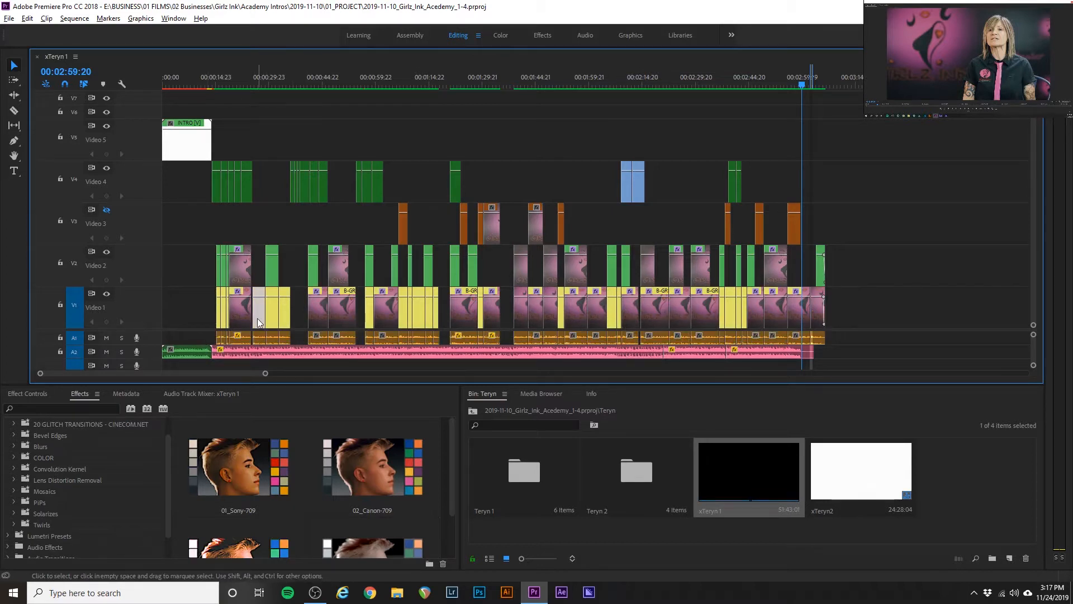
left_click(260, 326)
left_click(260, 335)
left_click(260, 314)
left_click_drag(261, 314, 295, 317)
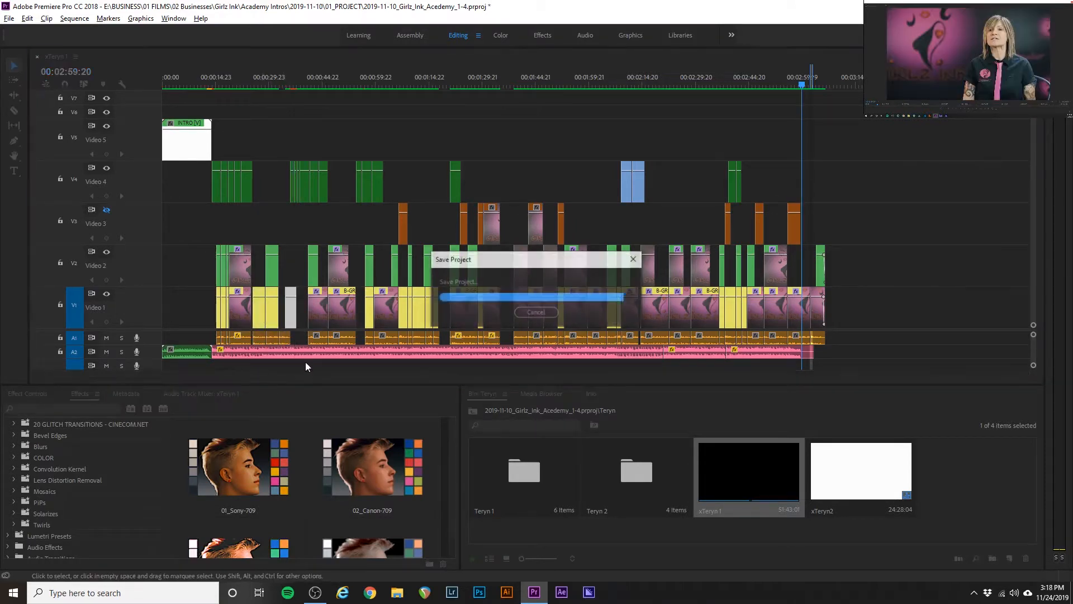
- Select the music clip, a voice clip and a Video 2 clip in turn, ending with all clips on Video 3
scroll(234, 324, "up", 4)
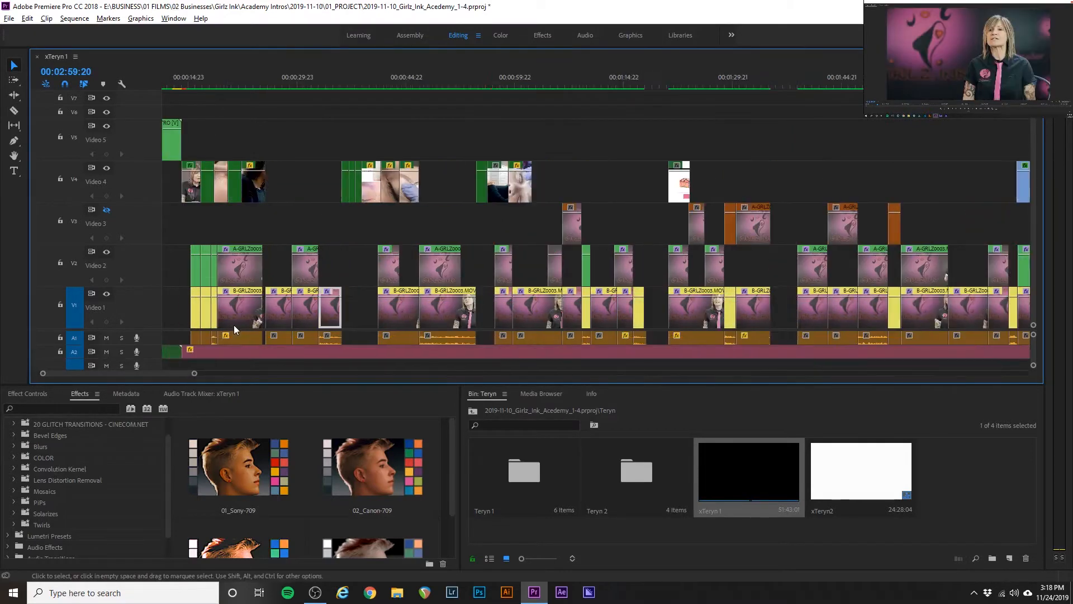
left_click(239, 354)
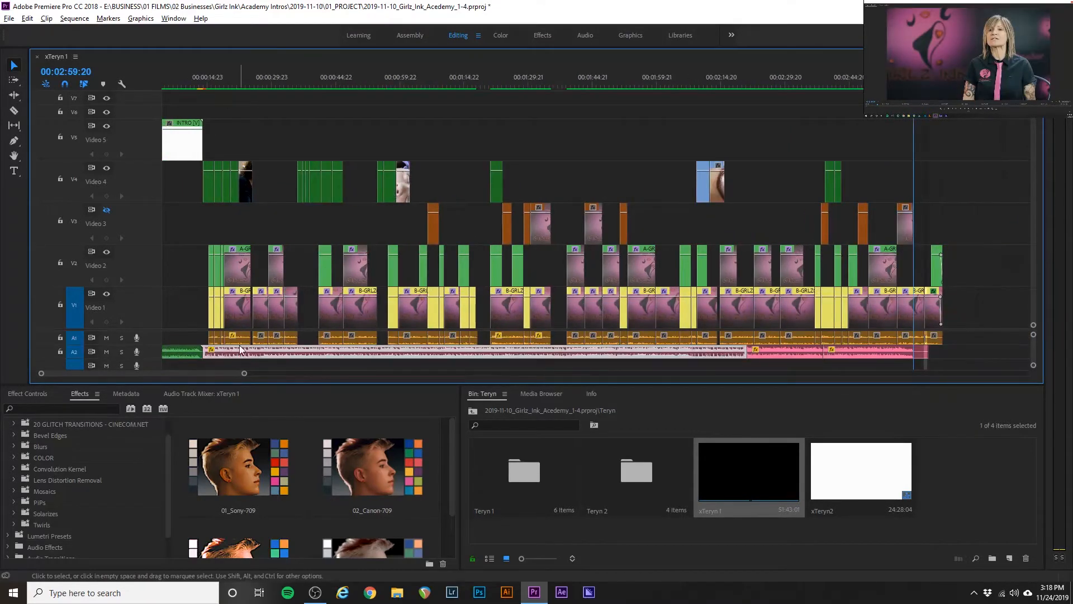
left_click(240, 337)
left_click(236, 277)
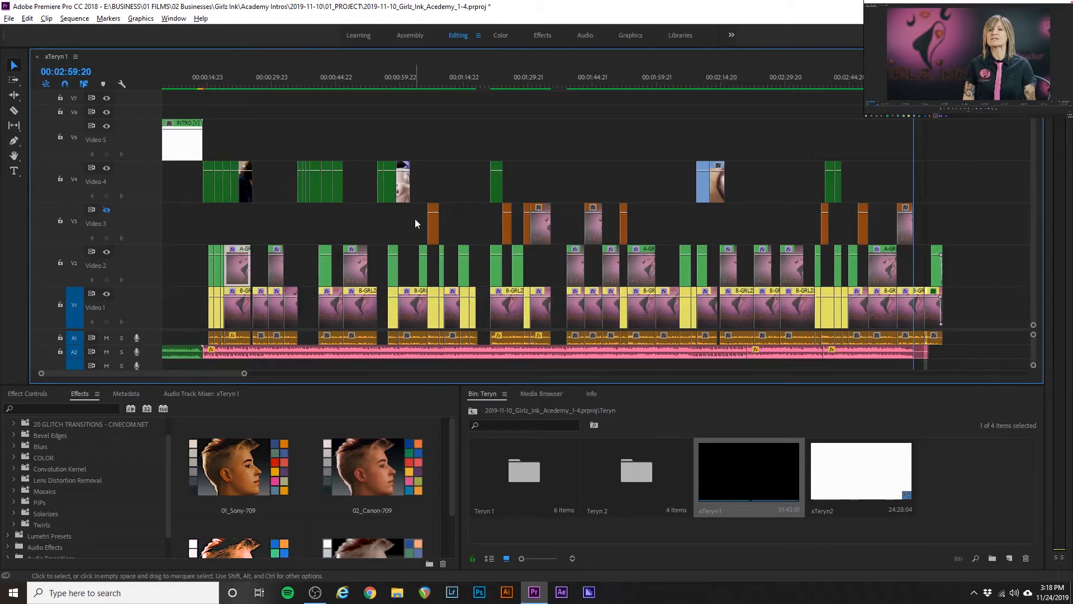
left_click_drag(414, 225, 920, 209)
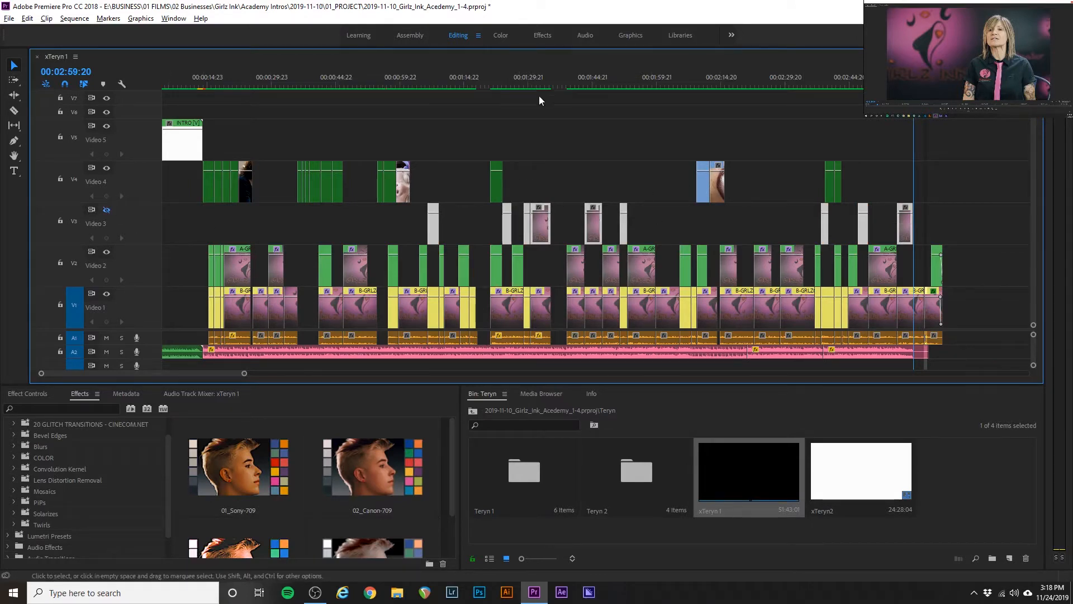
- Set the playhead to 00:01:32:22 and try moving the A-GRLZ0003.MP4 clip there from Video 3 down to Video 2
left_click(542, 79)
key("equal")
key("equal")
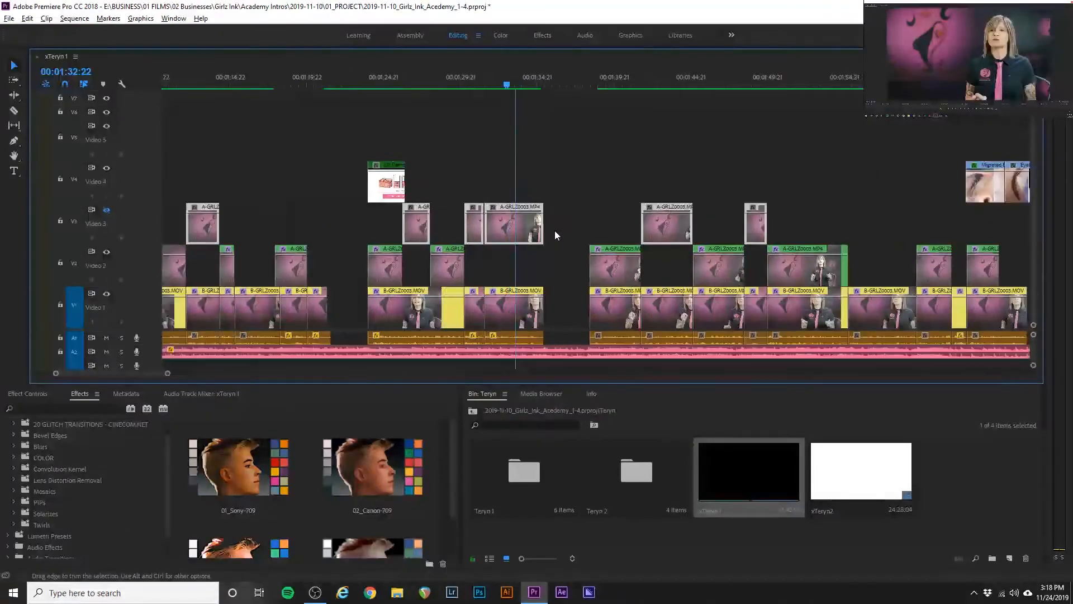
key("equal")
left_click(510, 236)
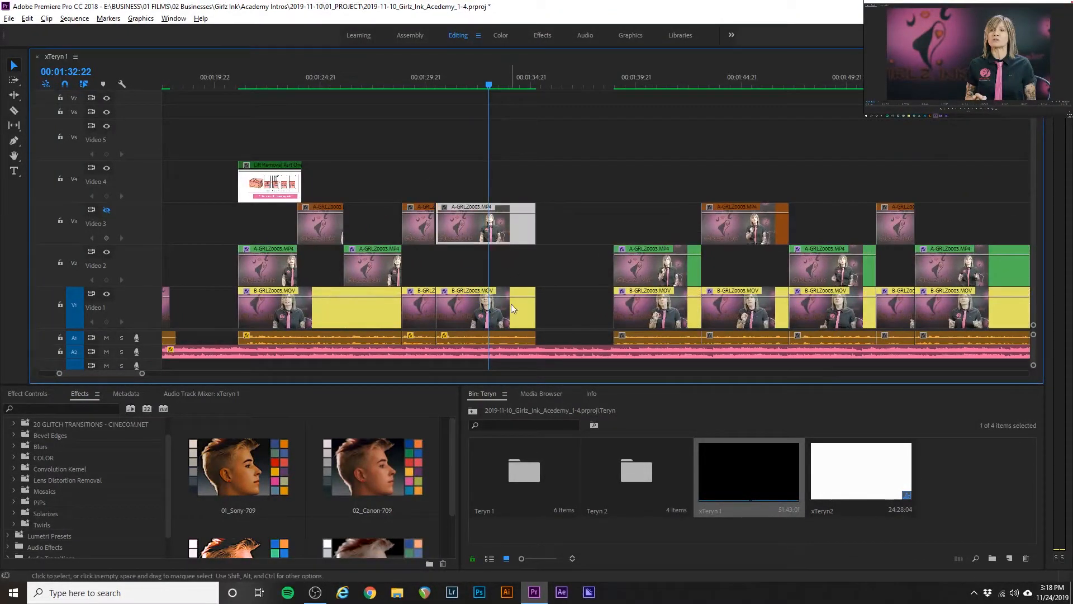
left_click(512, 313)
left_click(497, 240)
left_click_drag(496, 239, 499, 262)
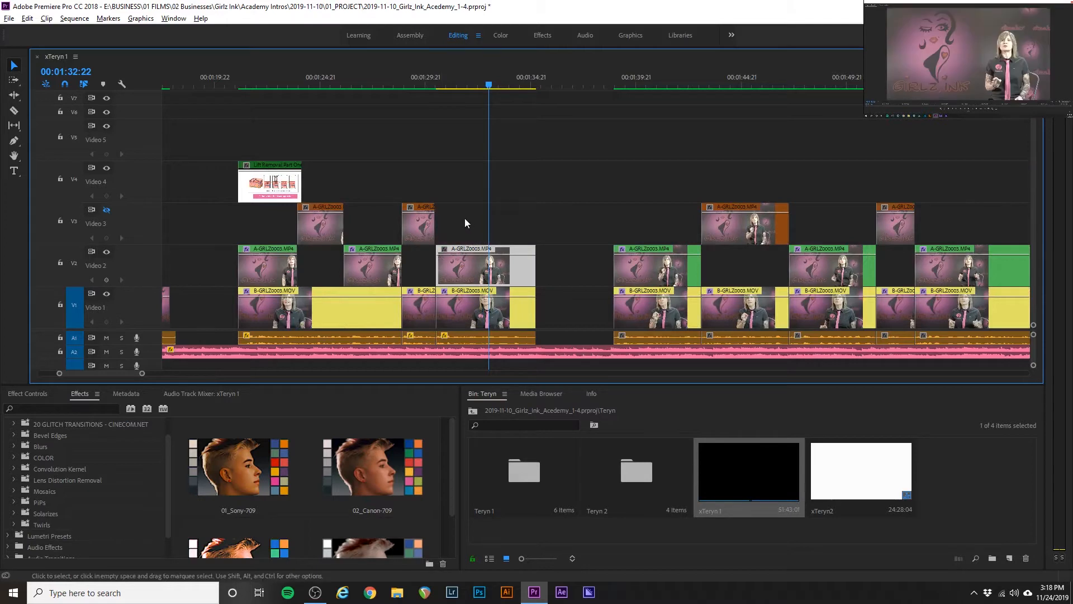
- Try keeping only the end portion of the A-GRLZ0003.MP4 clip on Video 2 and deleting it
left_click_drag(463, 224, 518, 226)
left_click(537, 213)
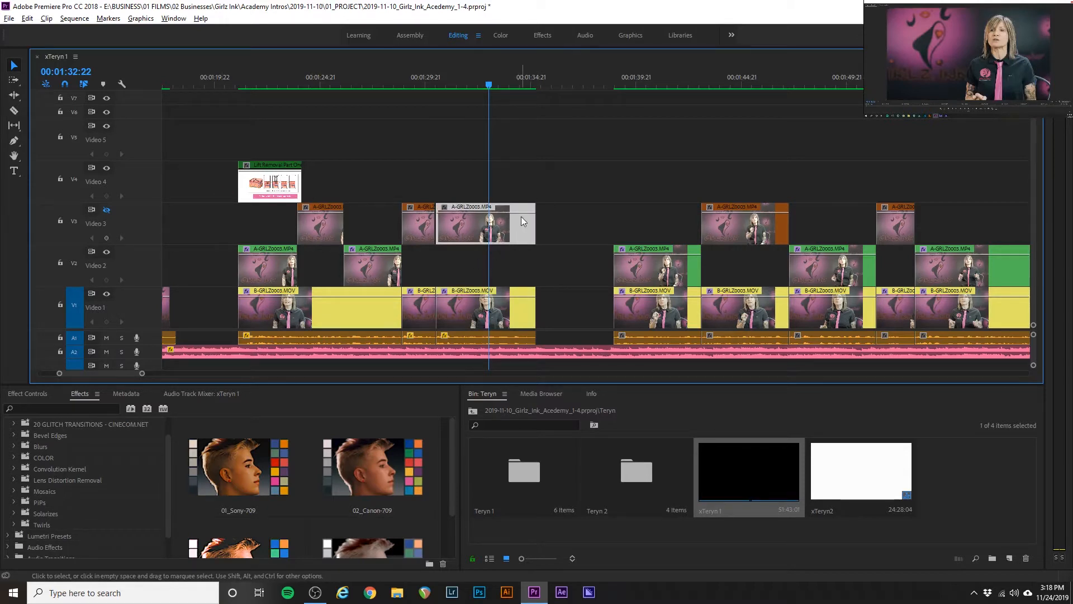
left_click_drag(502, 236, 511, 271)
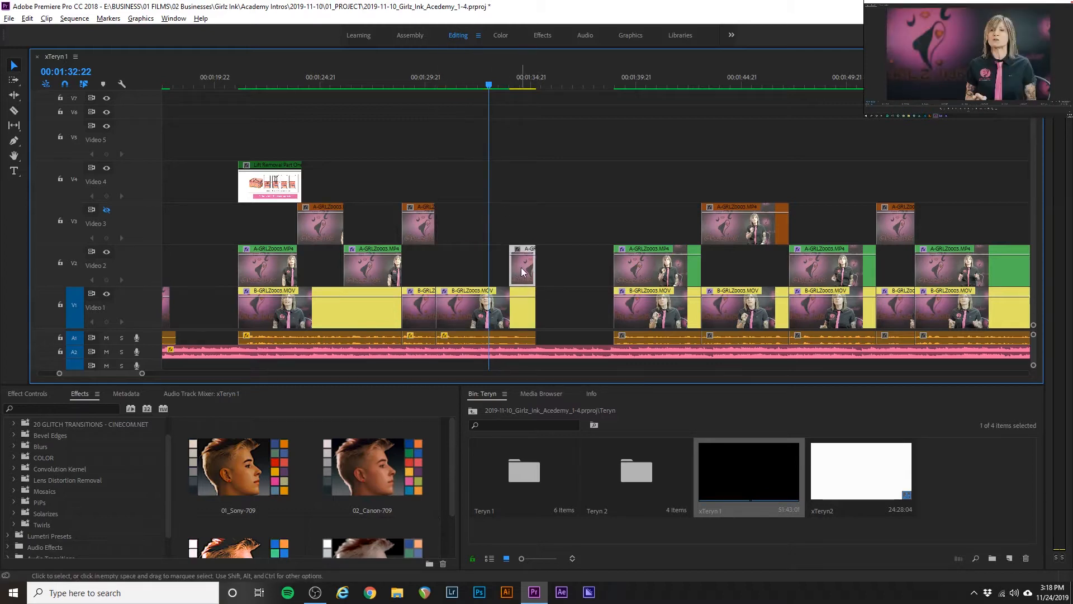
key("Delete")
left_click_drag(485, 216, 504, 264)
left_click_drag(556, 220, 531, 260)
- Undo the last two edits and move the full A-GRLZ0003.MP4 clip from Video 2 back up to Video 3
key("ctrl+z")
key("ctrl+z")
left_click(472, 266)
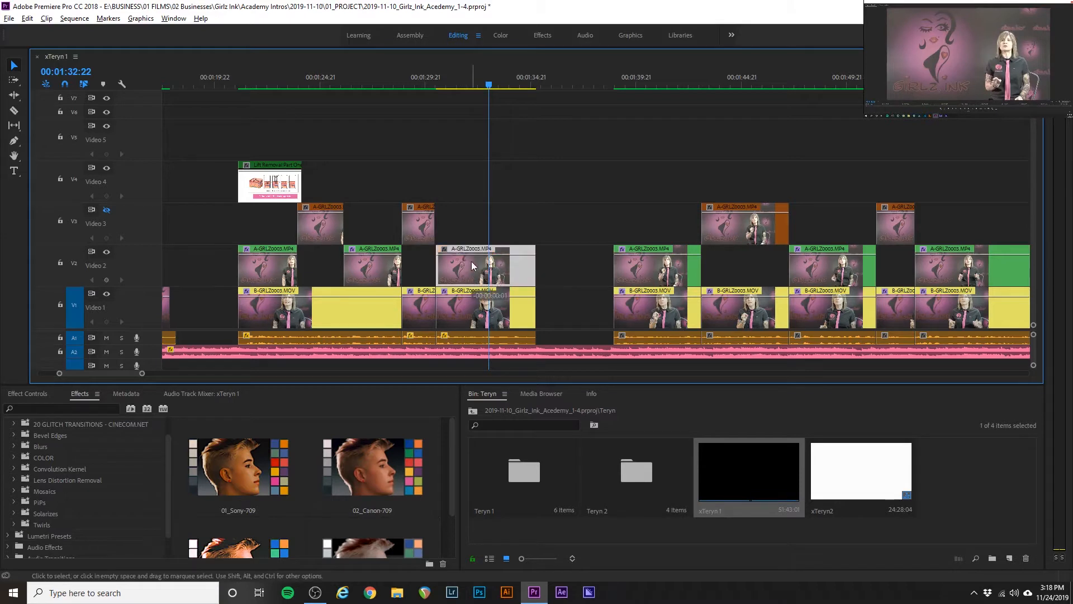
left_click_drag(471, 261, 470, 241)
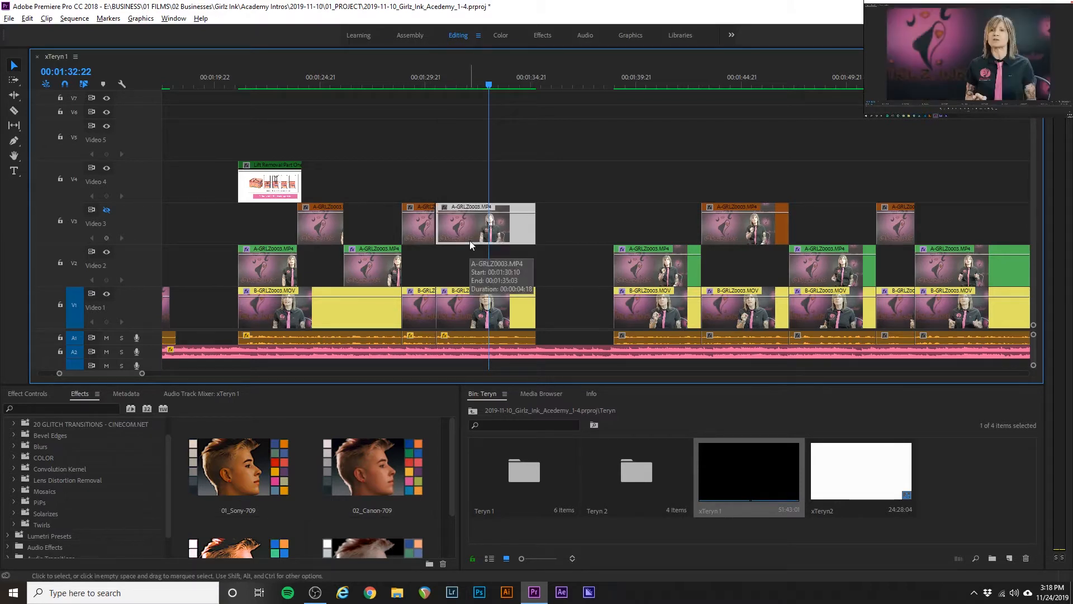
- Clear the clip selection in the sequence and move the playhead to 00:01:02:01
key("backslash")
scroll(149, 214, "up", 1)
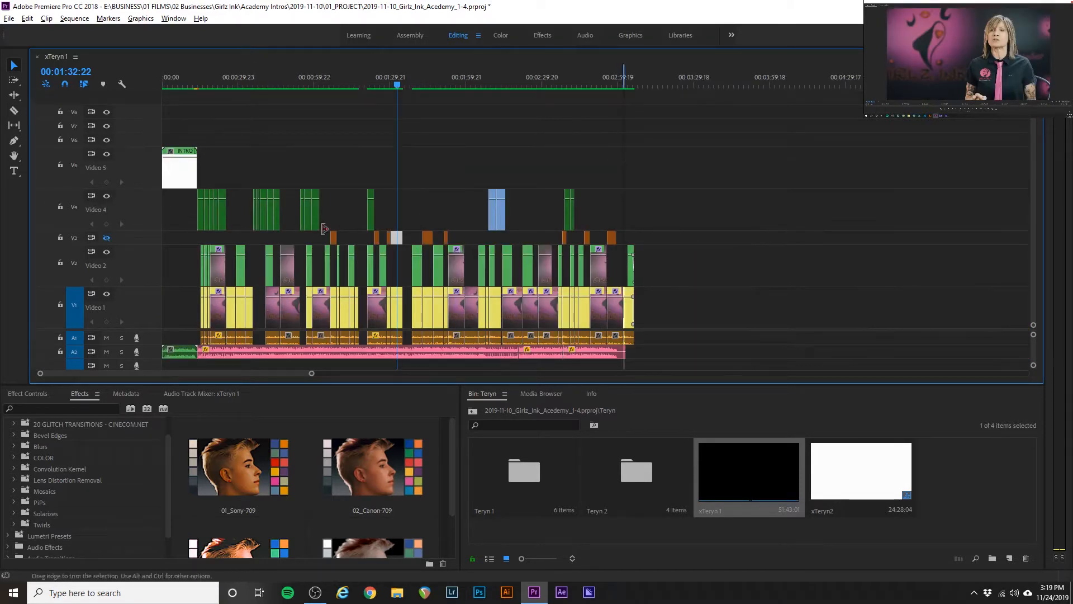
left_click(422, 210)
left_click(531, 171)
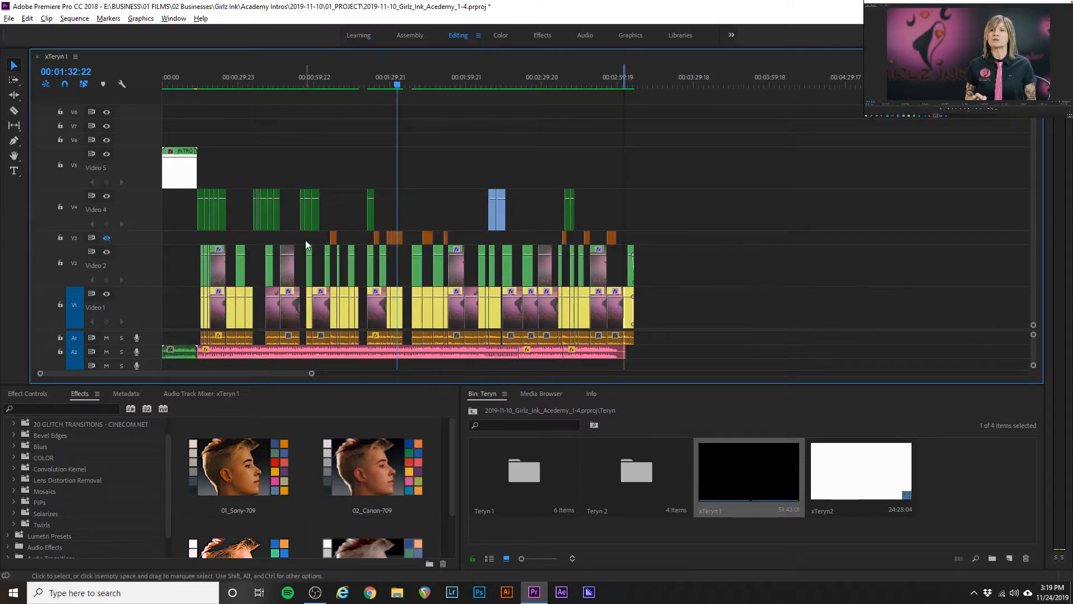
left_click(320, 79)
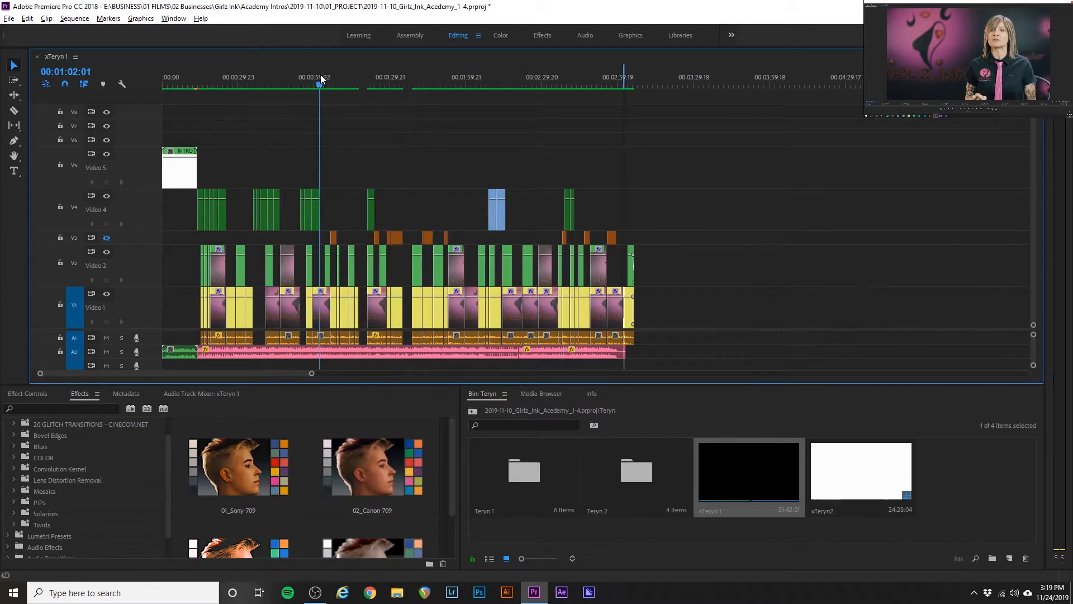
key("=")
scroll(327, 226, "up", 5)
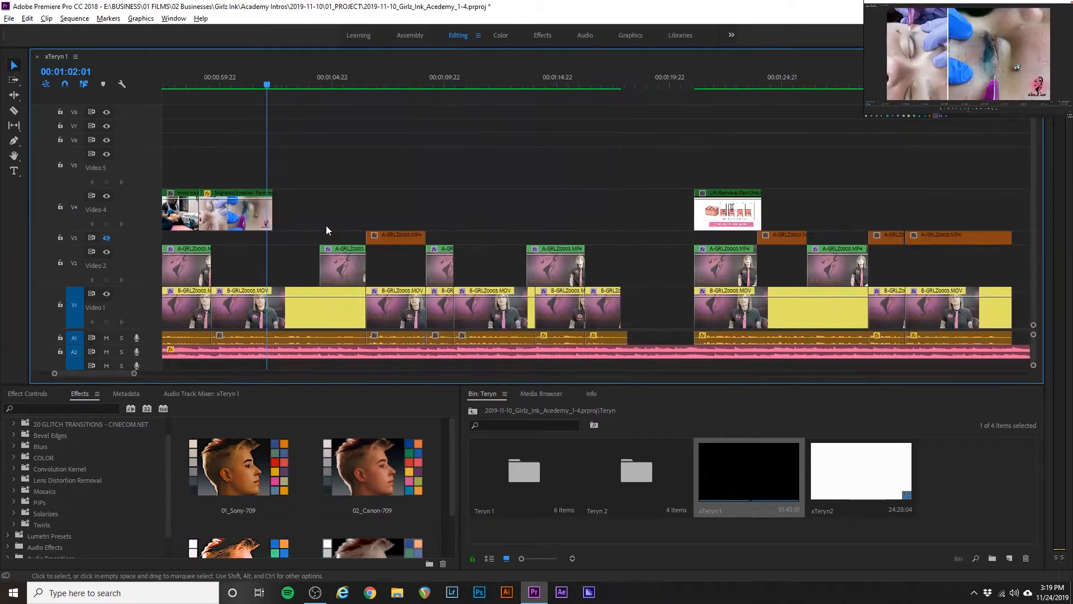
scroll(327, 227, "up", 7)
scroll(327, 227, "up", 1)
- Compare the A-GRLZ0003.MP4 clip on Video 2 with the B-GRLZ0003.MOV clip beneath it, and examine the Video 3 clips
left_click(483, 275)
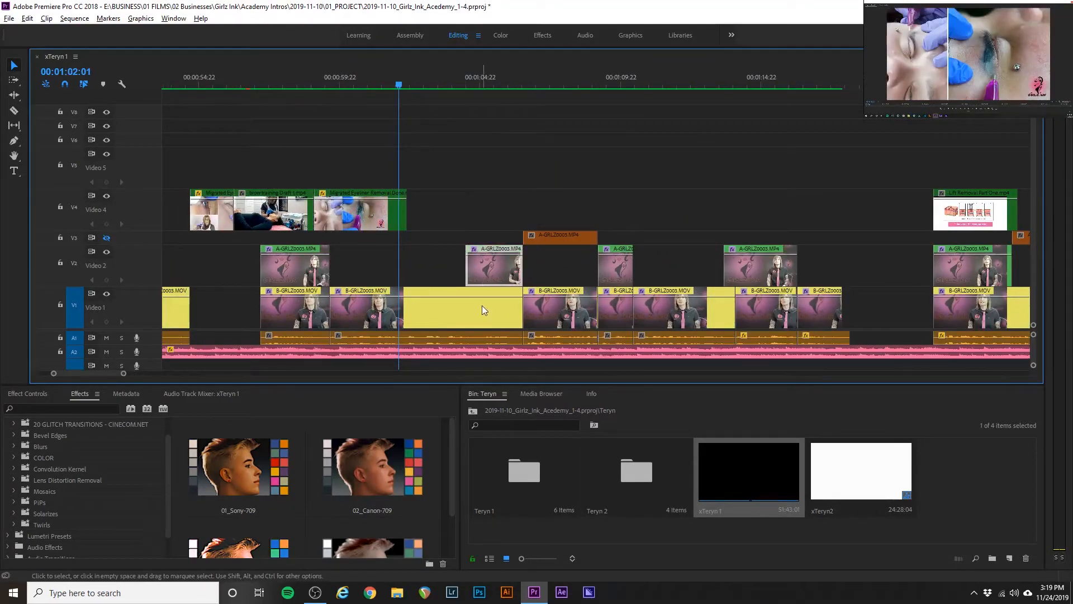
left_click(483, 308)
left_click(486, 278)
left_click(485, 306)
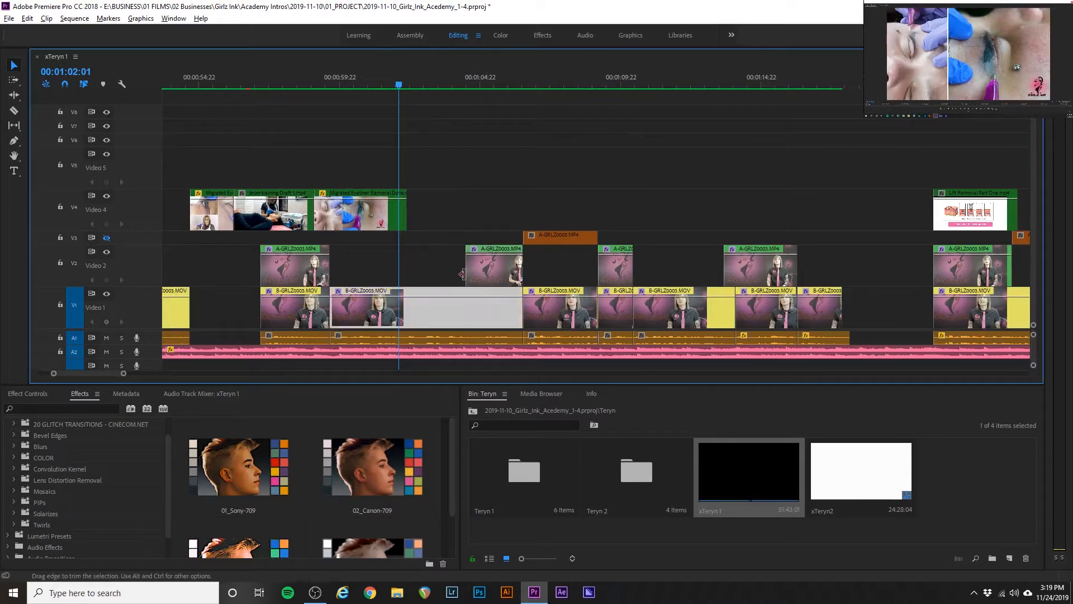
left_click(498, 261)
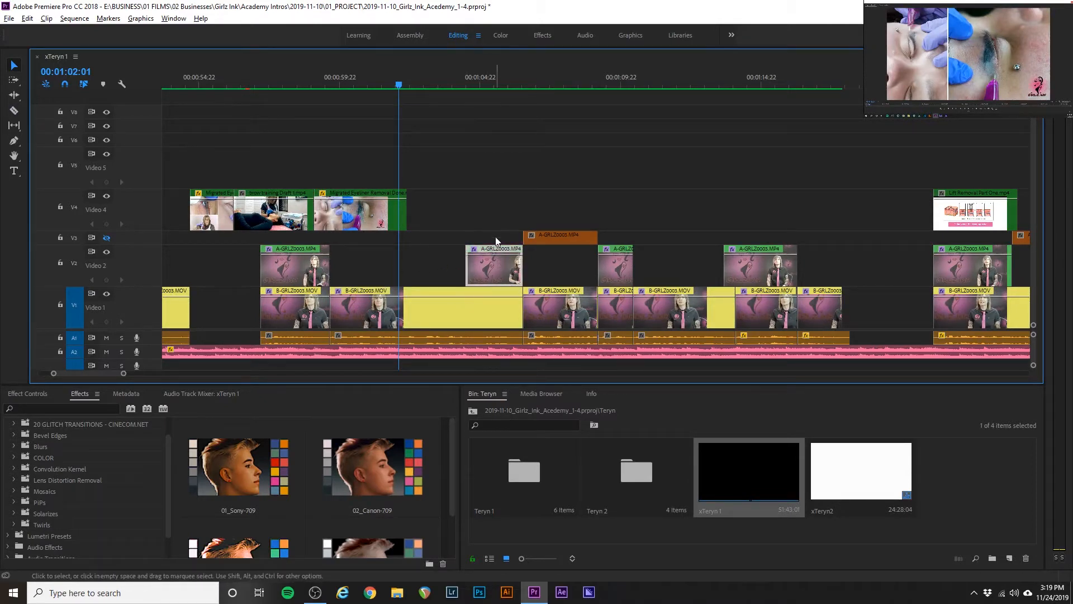
scroll(475, 250, "down", 6)
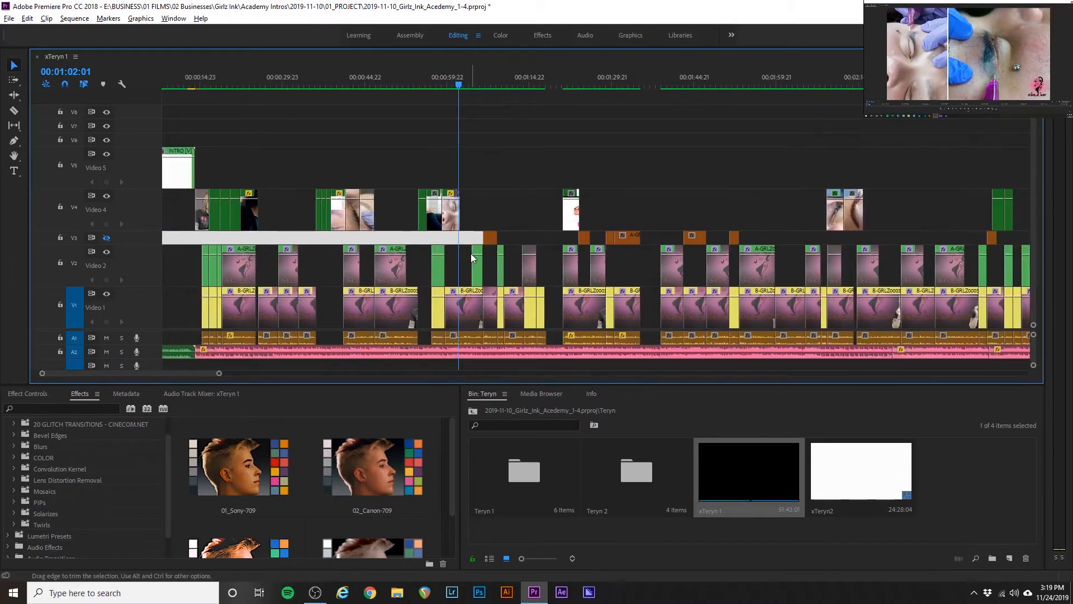
scroll(473, 258, "down", 2)
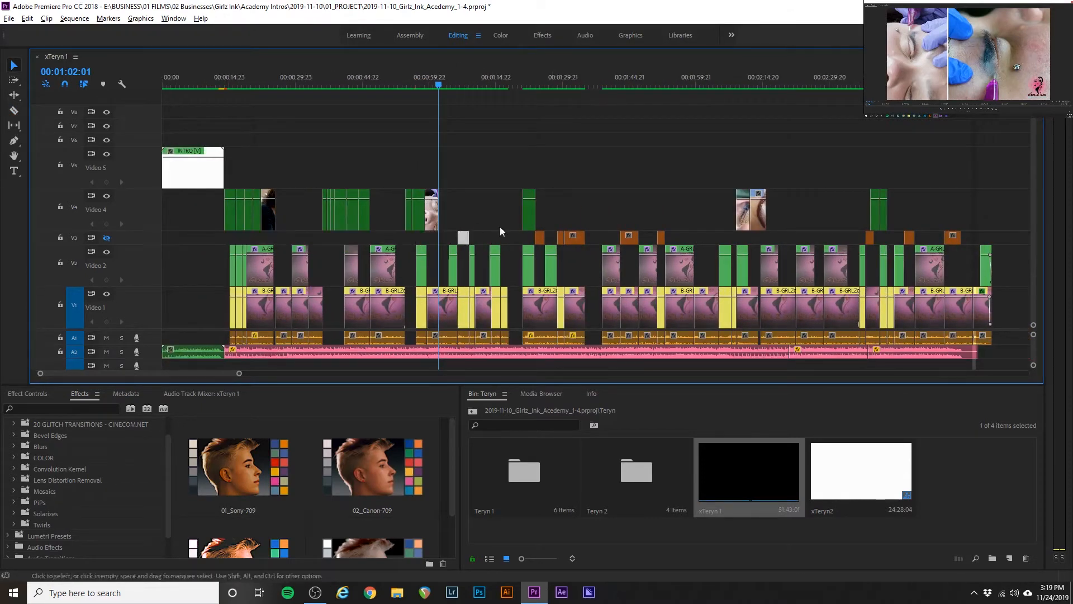
- Select all the clips on Video 4 to show that layer of the sequence, and clear the selection
mouse_move(459, 239)
left_mouse_down()
mouse_move(620, 229)
mouse_move(479, 237)
left_mouse_up()
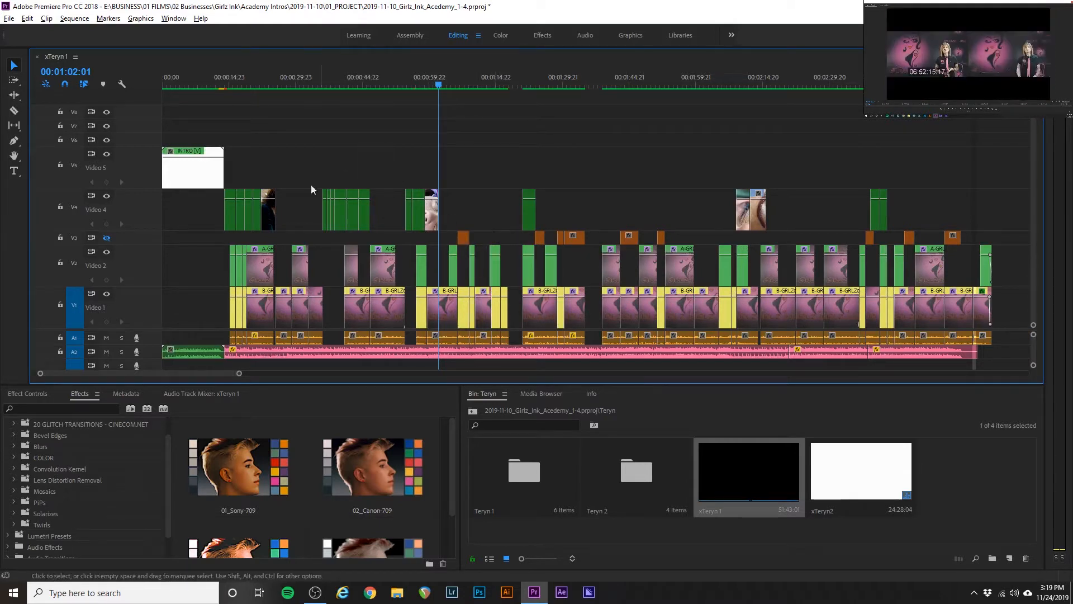
left_click_drag(204, 205, 943, 213)
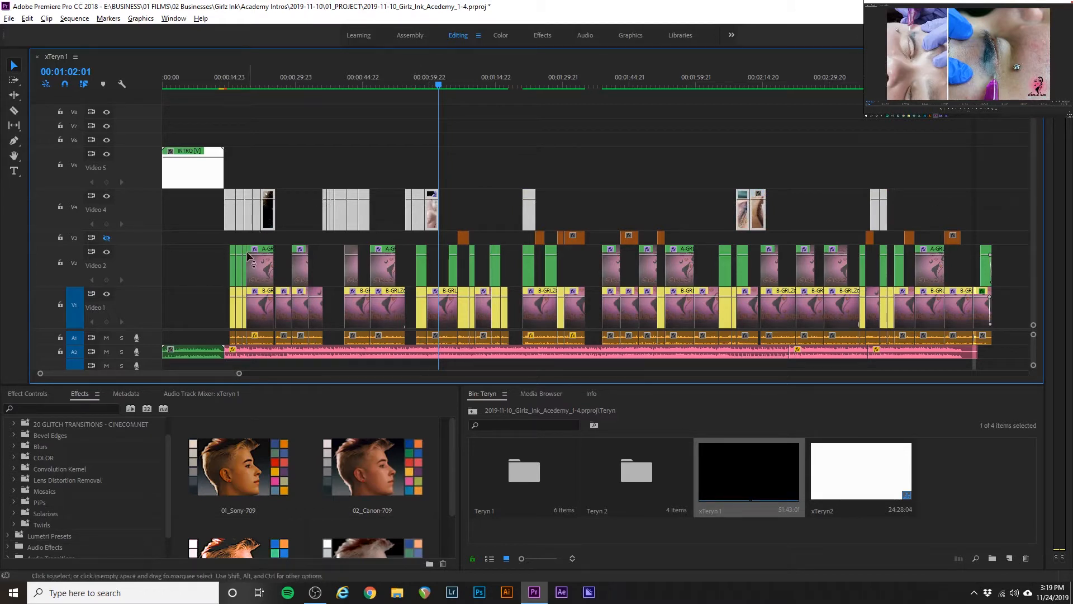
left_click_drag(330, 241, 341, 339)
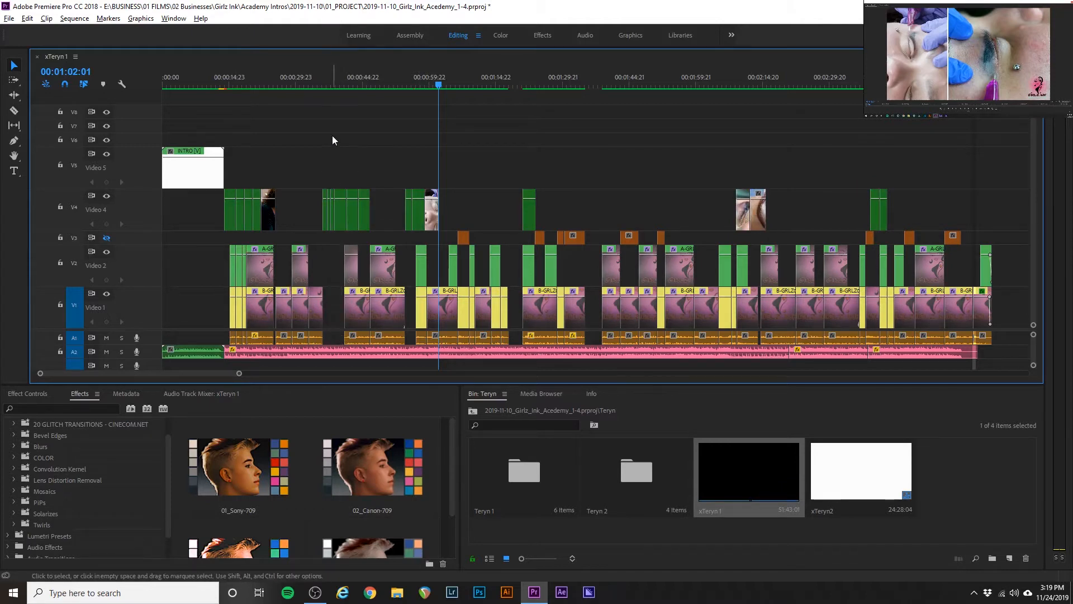
- Play the sequence from just after the INTRO clip and stop at 00:00:50:01
left_click(230, 84)
key("space")
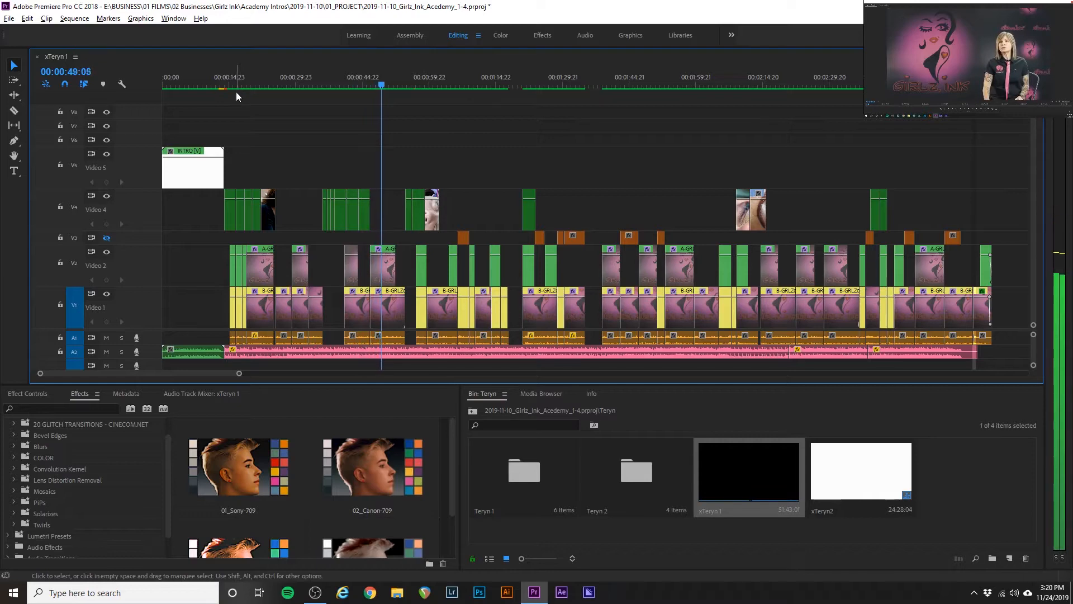
key("space")
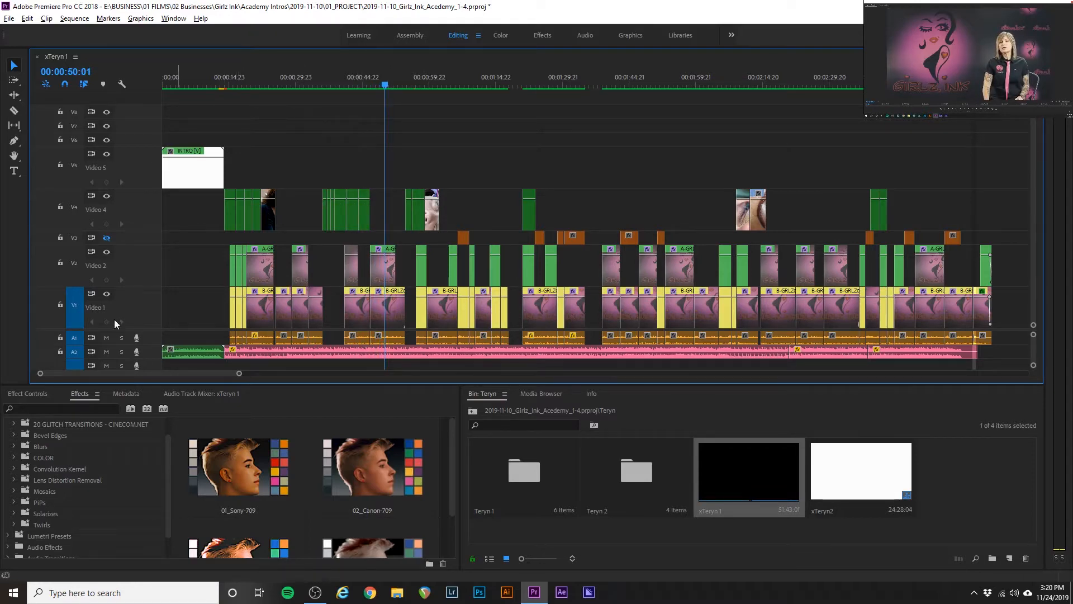
- Expand the Audio 1 and Audio 2 tracks to show their waveforms, and collapse the Video 2 track
key("alt+=")
scroll(273, 318, "up", 3)
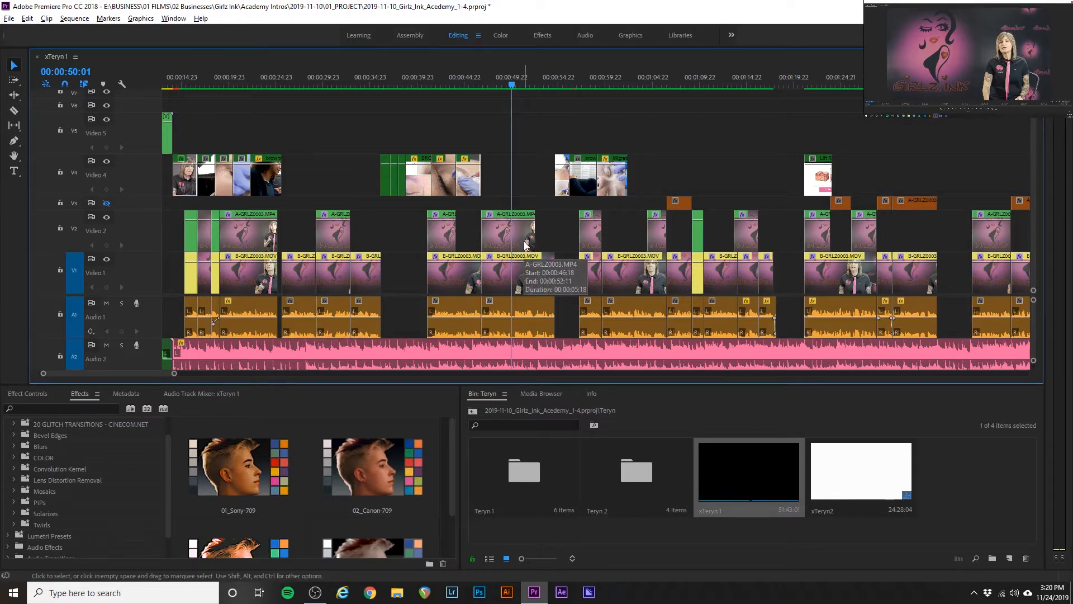
scroll(400, 256, "up", 5, "alt")
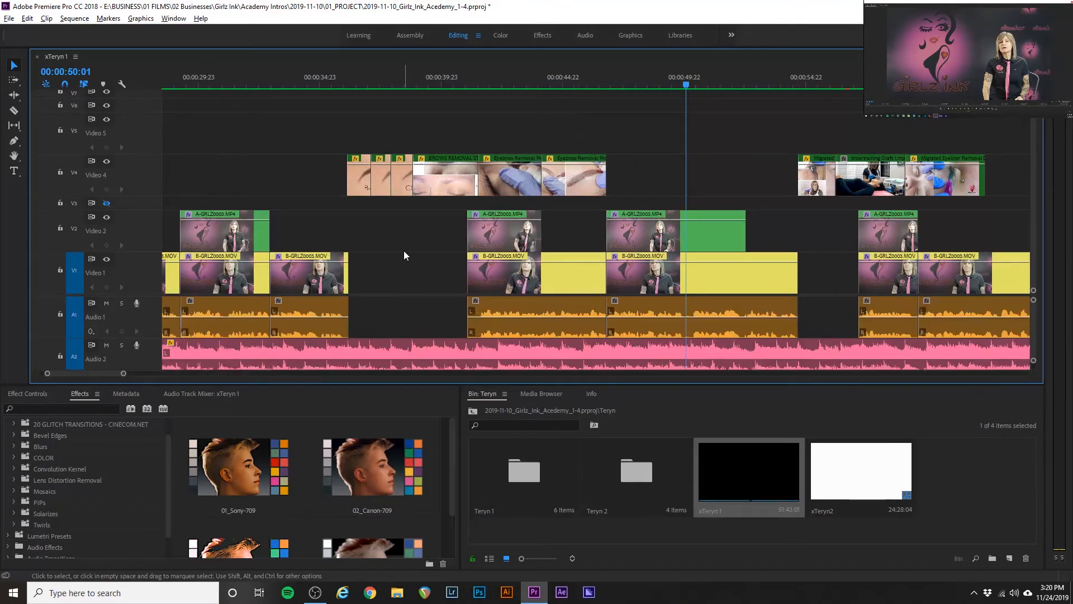
scroll(405, 255, "up", 3)
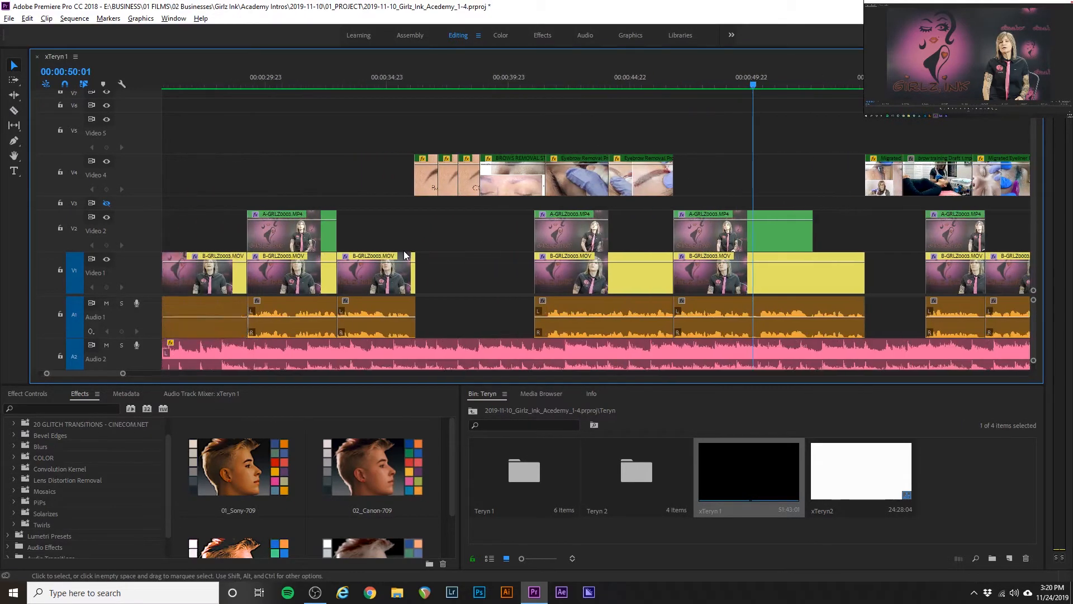
double_click(147, 233)
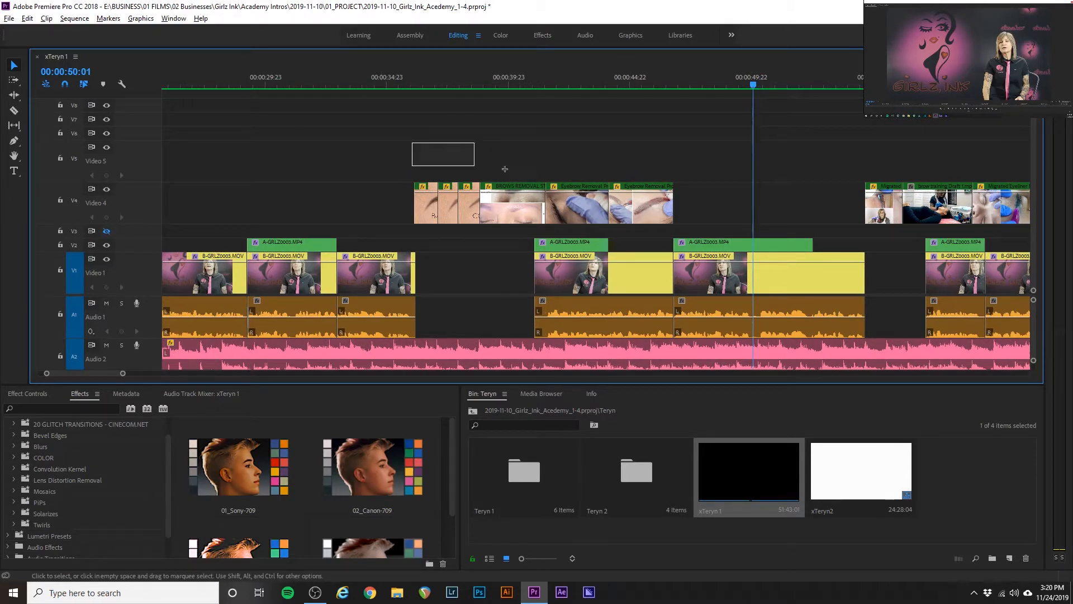
- Select in turn the two stacked A-GRLZ0003.MP4 and B-GRLZ0003.MOV pairs on Video 2 and Video 1 between 00:00:40 and 00:00:54
left_click_drag(505, 169, 775, 272)
left_click_drag(640, 230, 555, 284)
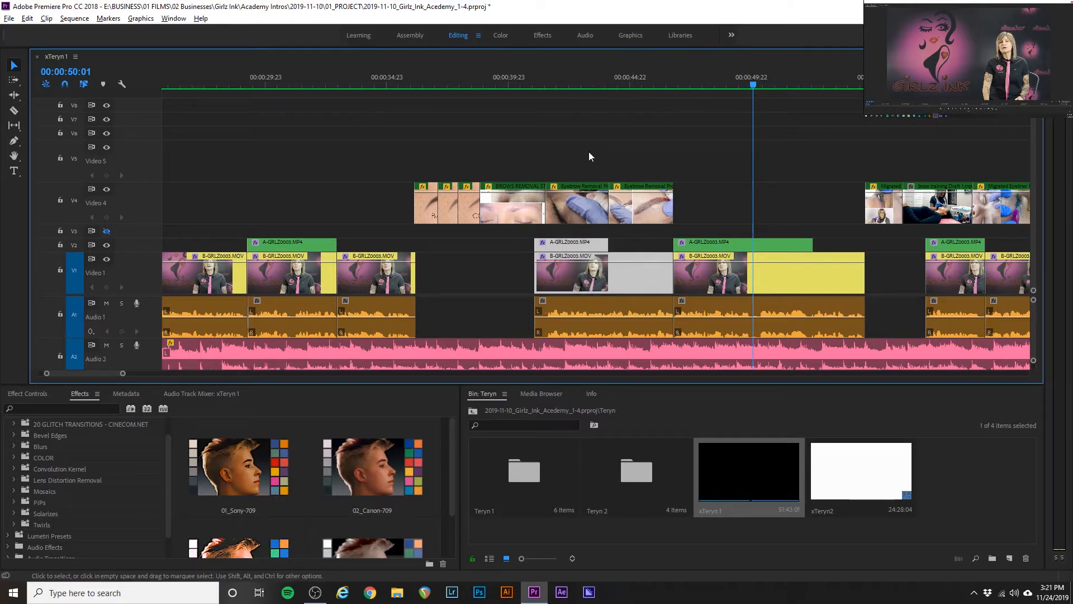
left_click_drag(419, 152, 795, 281)
- Play the sequence from 00:00:45:10, across the end of the Video 4 clips, and stop at 00:00:48:02
left_click(642, 77)
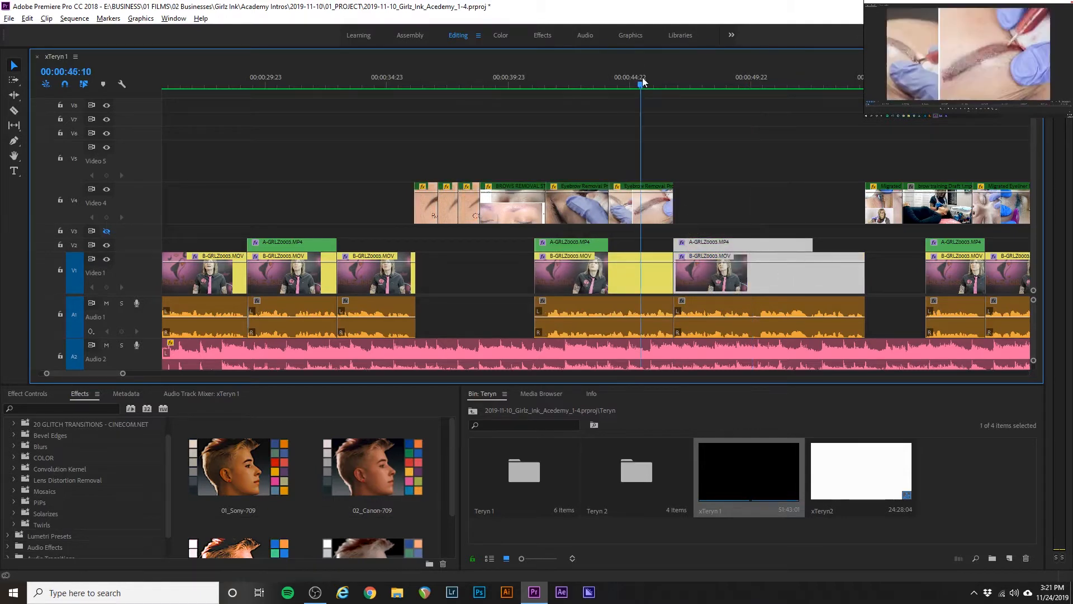
key("space")
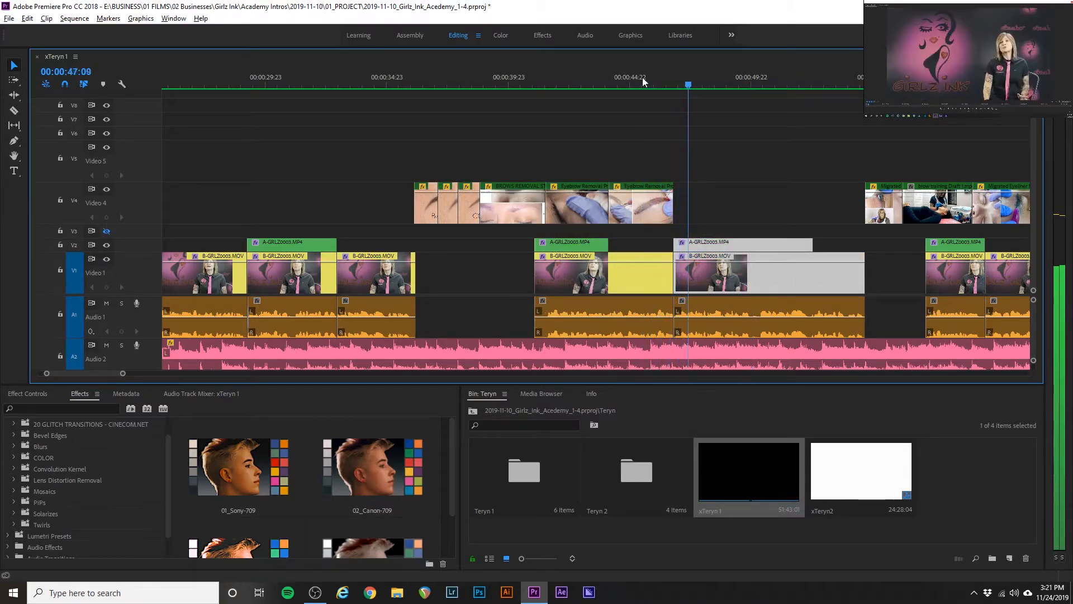
key("space")
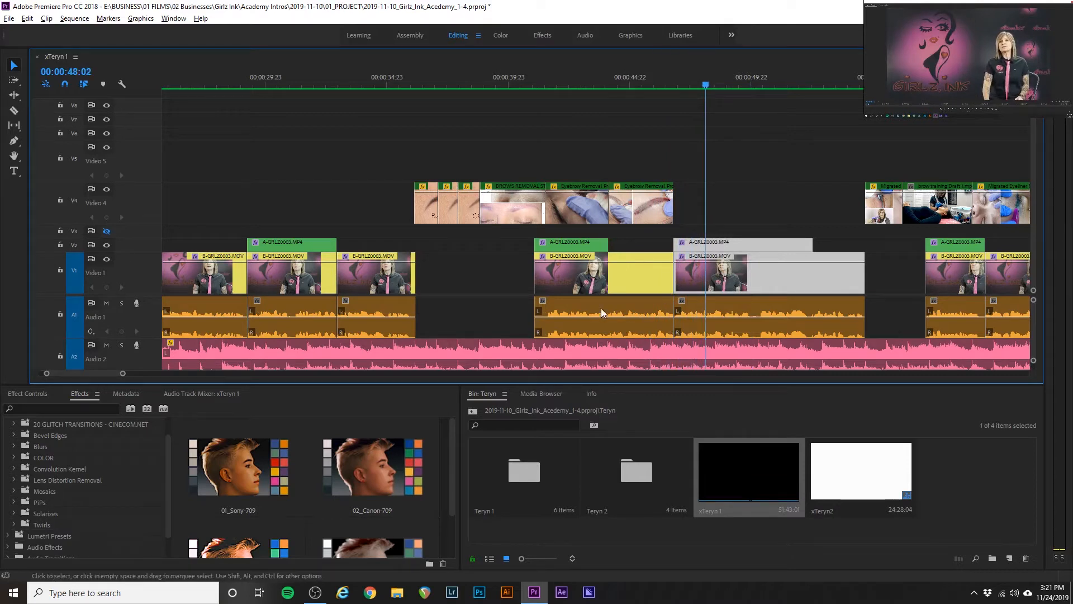
- Select the two Audio 1 clips around the playhead, the empty gap above on Video 4, and the B-GRLZ0003.MOV clip on Video 1
left_click(579, 306)
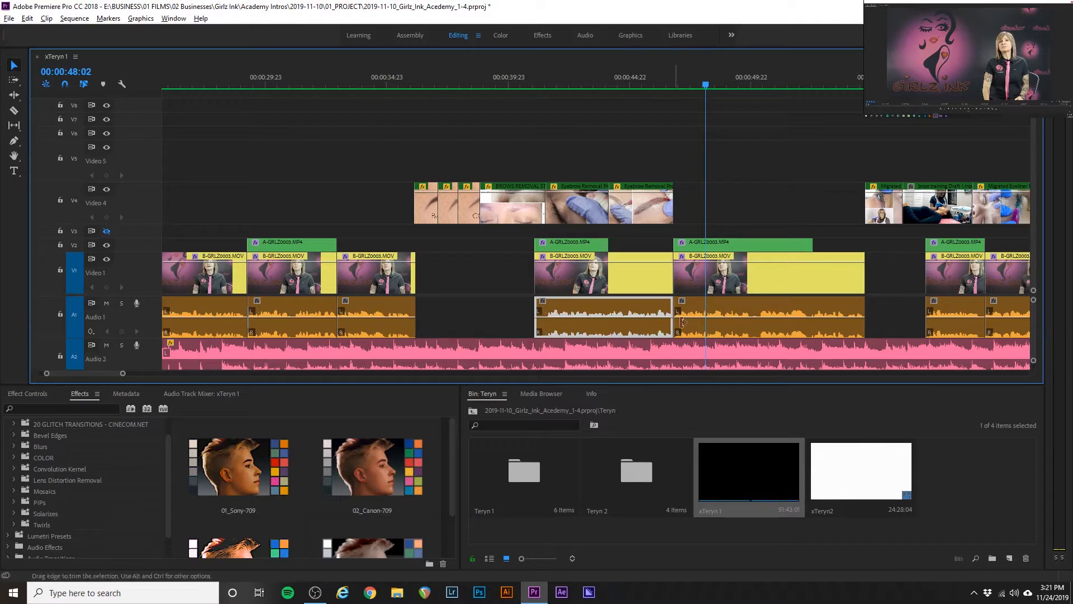
left_click(731, 310, "shift")
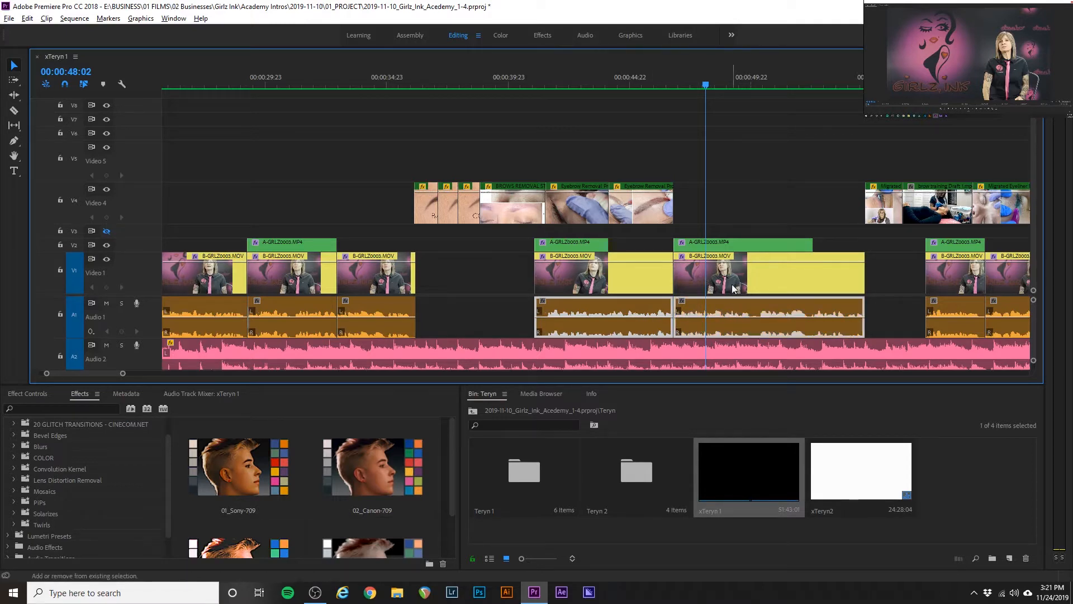
left_click(734, 289, "shift")
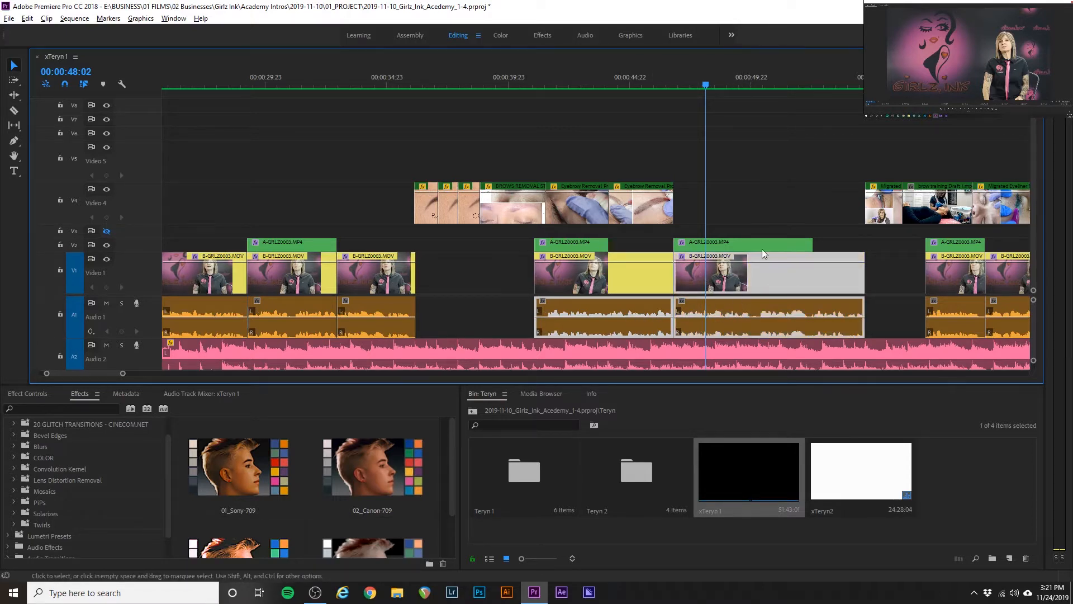
left_click(743, 215)
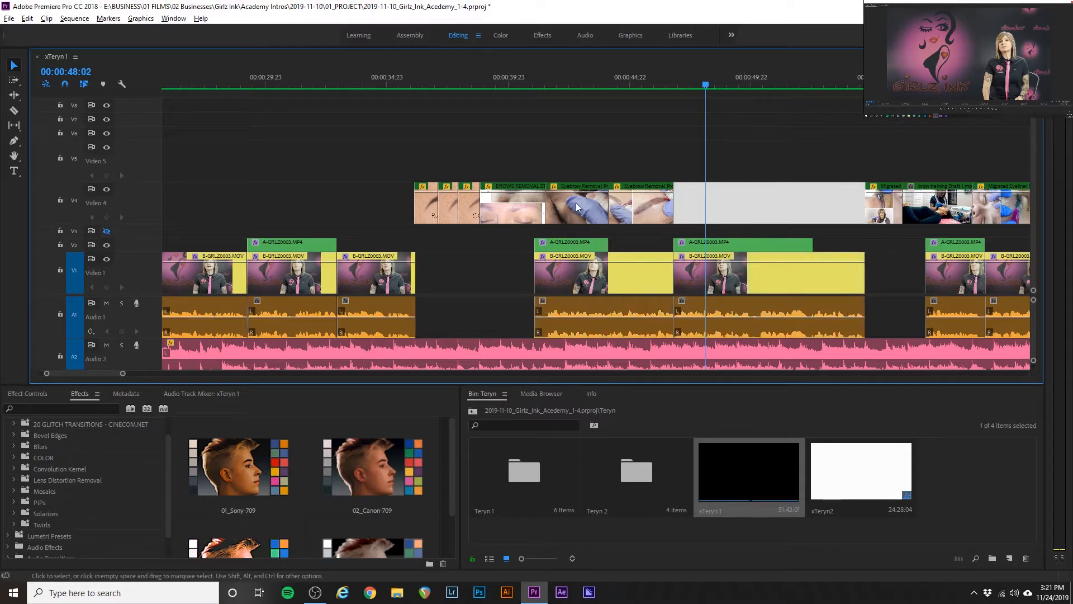
left_click(708, 286)
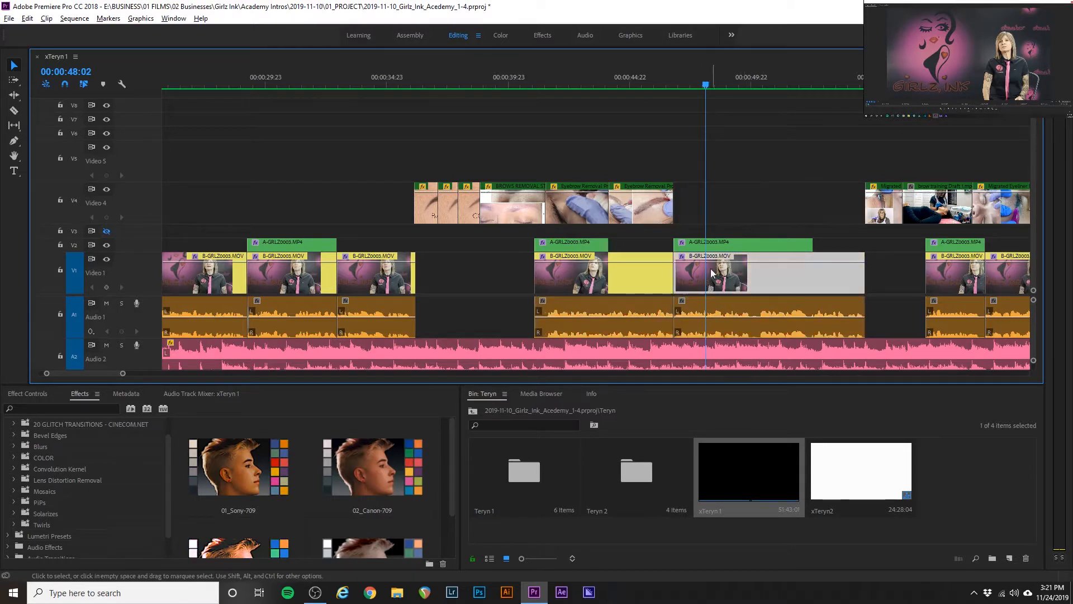
- Select the A-GRLZ0003.MP4 clip near 00:01:14:22, the neighbouring B-GRLZ0003.MOV clip and their Audio 1 clips, and clear the selection
scroll(582, 196, "up", 5)
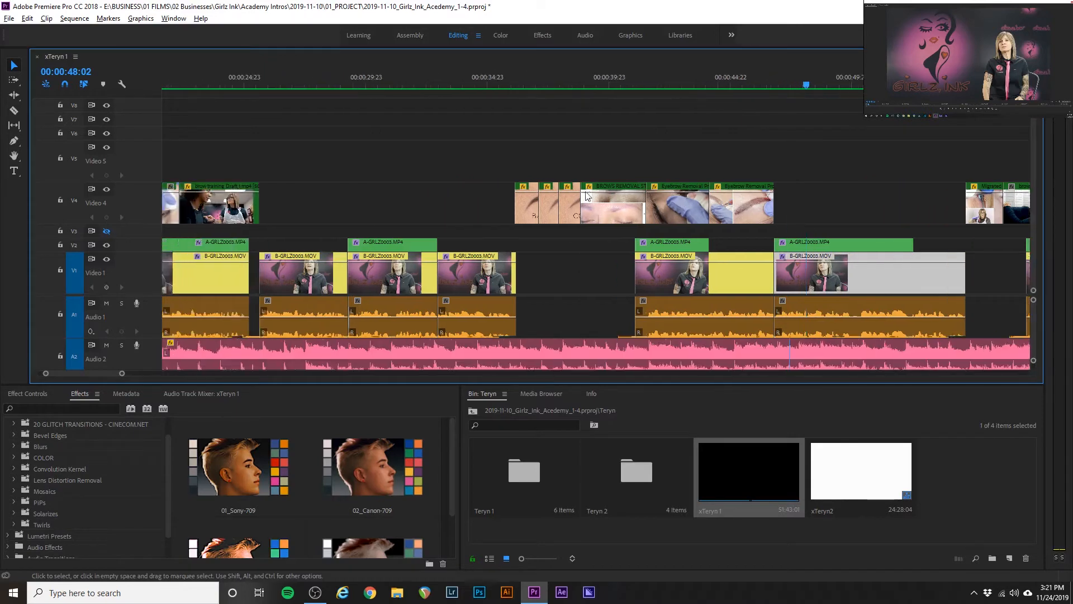
scroll(586, 193, "down", 3)
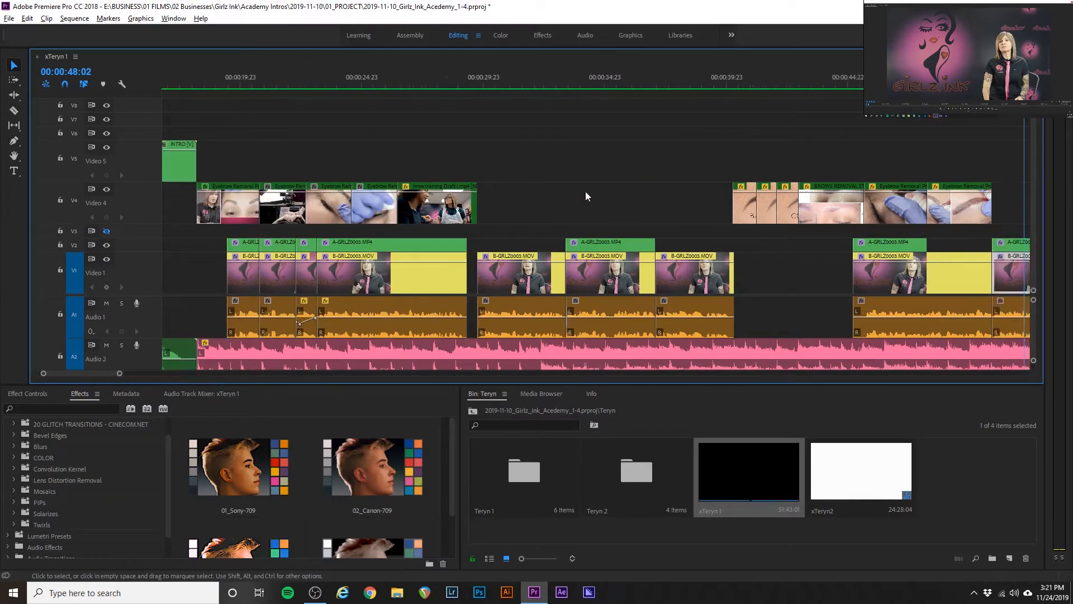
scroll(585, 191, "down", 12)
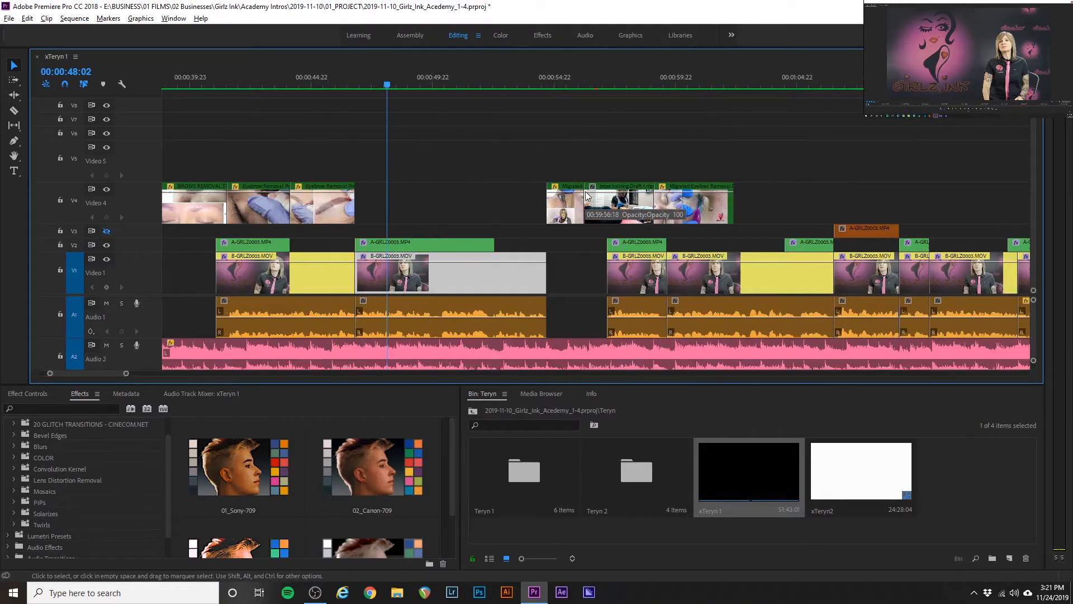
scroll(585, 193, "down", 9)
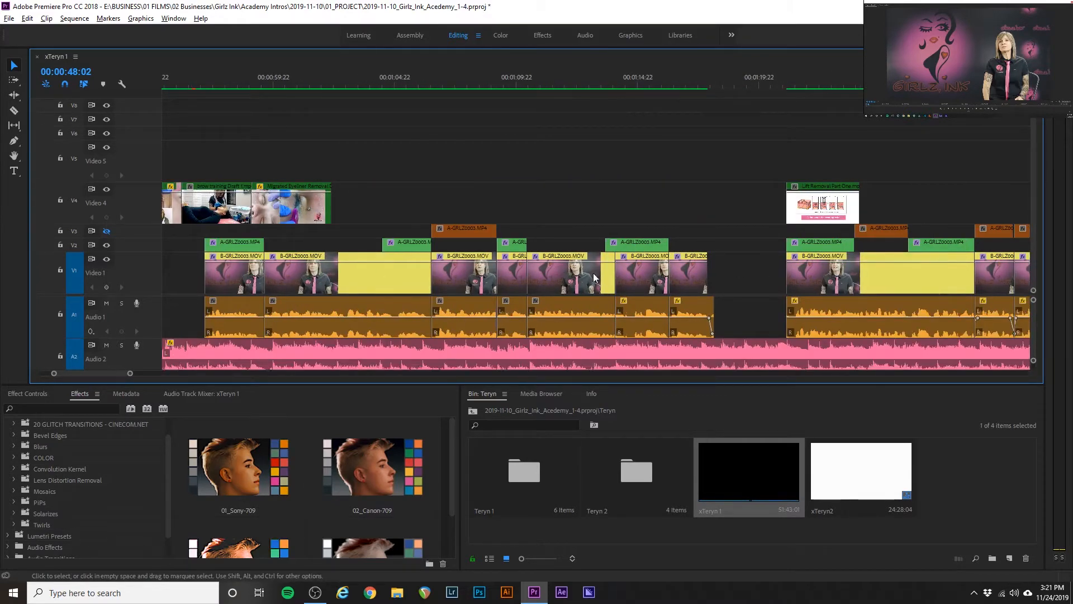
left_click(640, 244)
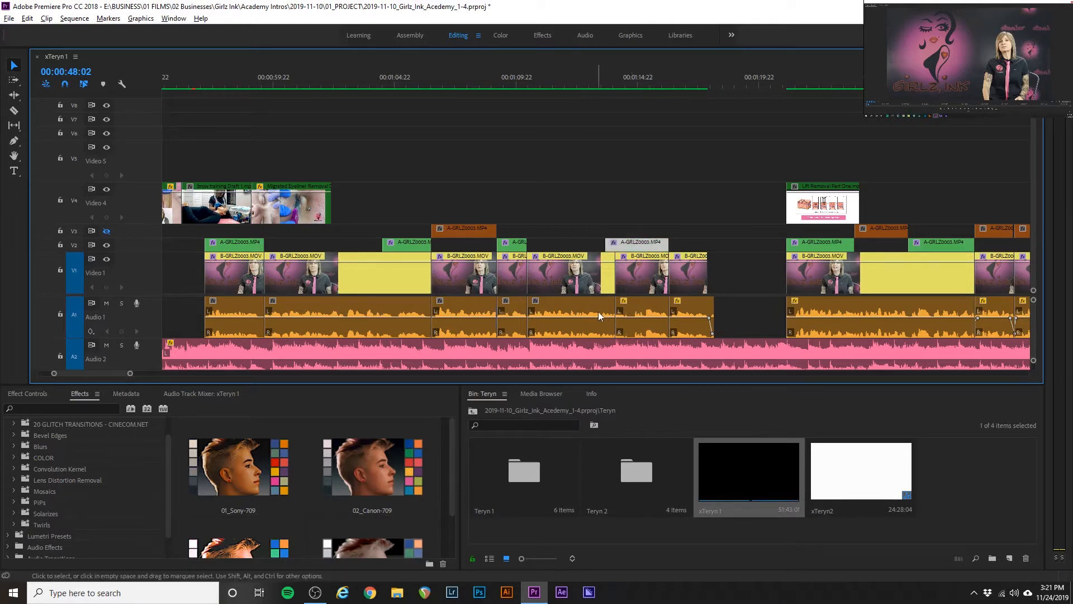
left_click(599, 282)
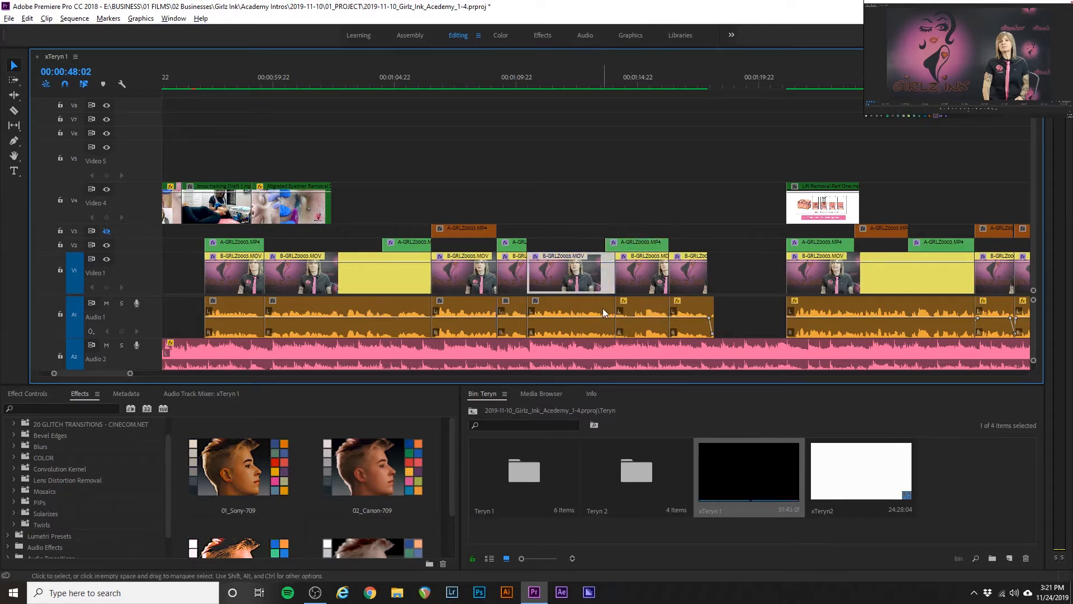
left_click(604, 311)
left_click(648, 315)
left_click(596, 288, "shift")
left_click(597, 311, "shift")
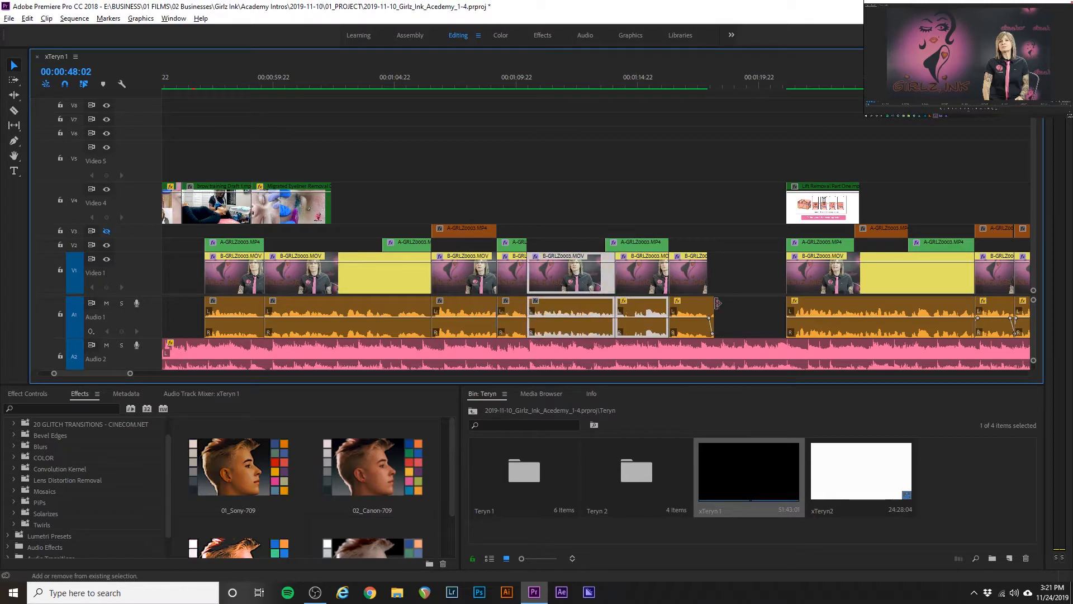
left_click(768, 306)
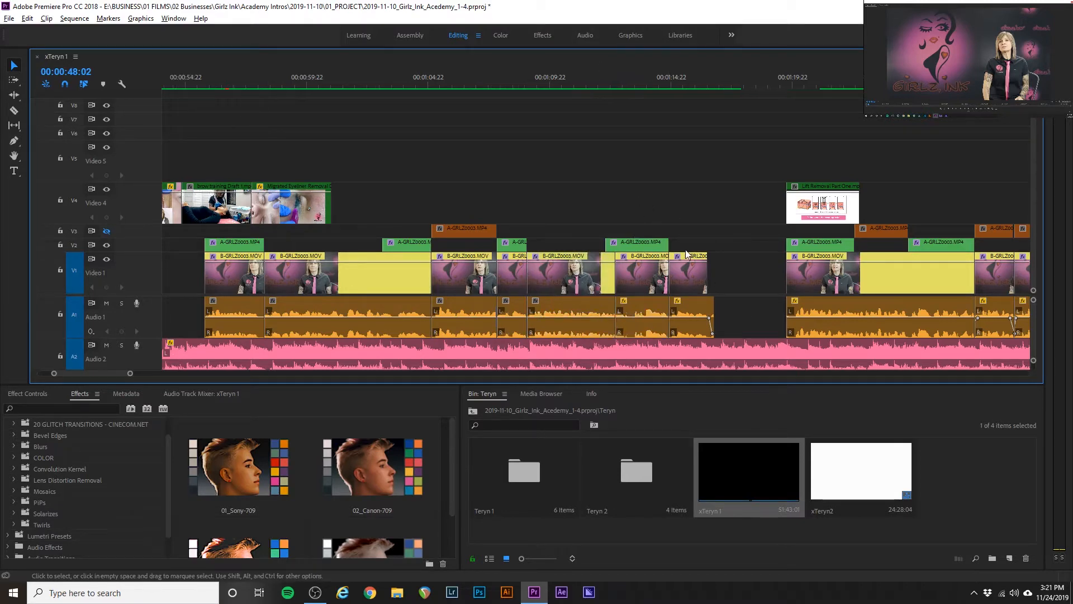
- Examine Audio 2 by selecting the green intro audio clip and the first volume keyframes on the pink music clip
scroll(686, 249, "up", 10)
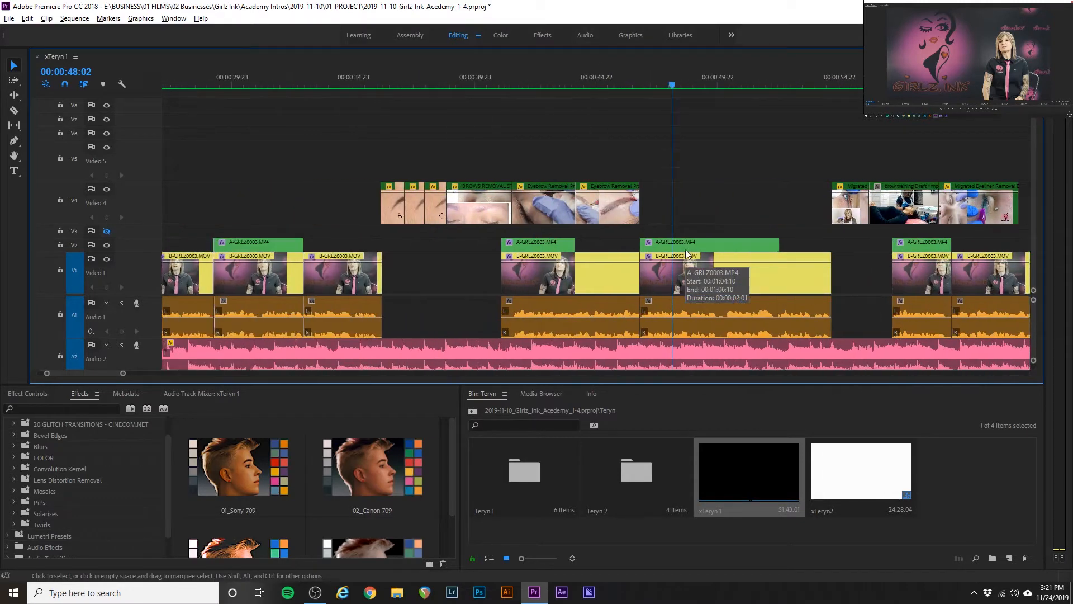
scroll(685, 250, "up", 5)
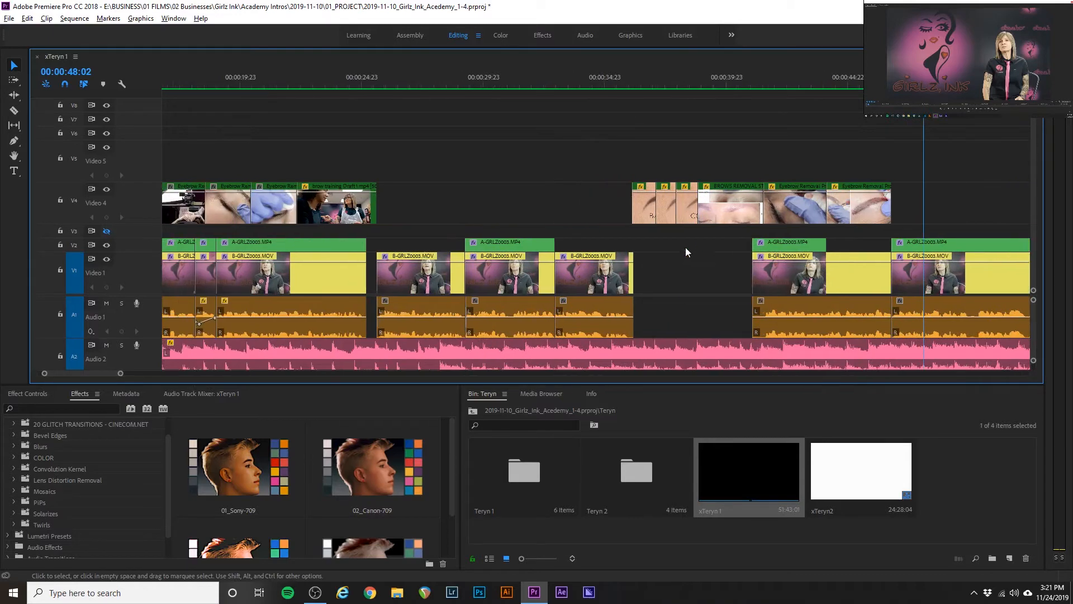
key("minus")
key("minus")
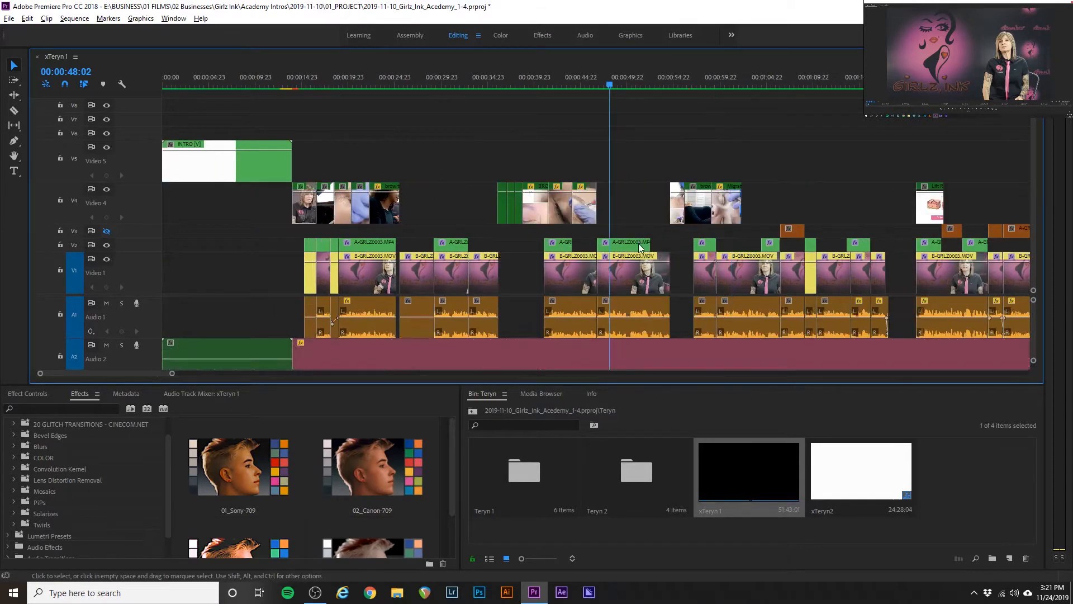
key("equal")
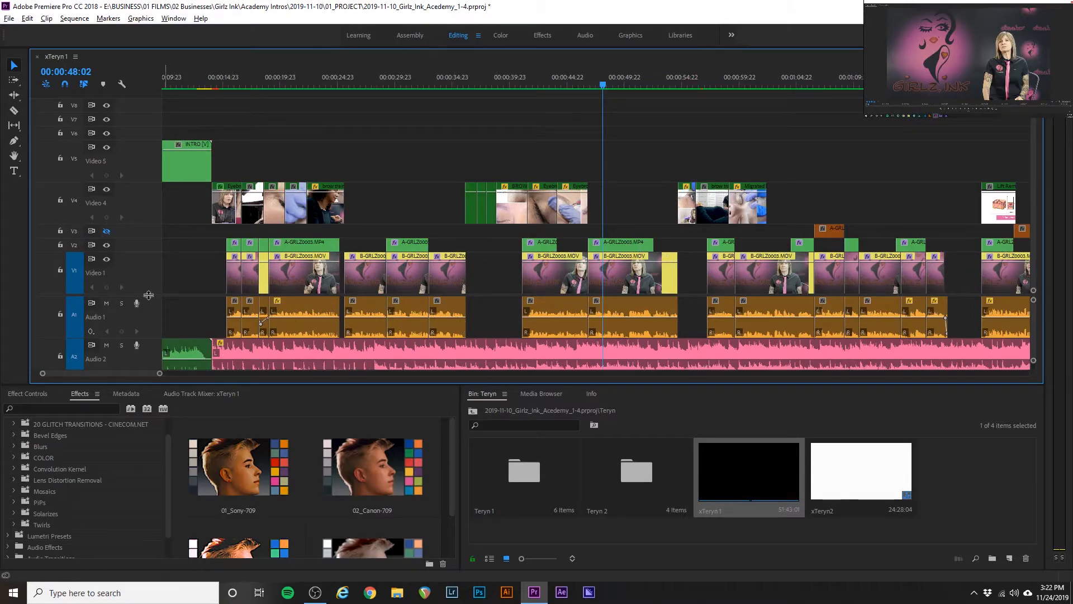
scroll(151, 234, "down", 3)
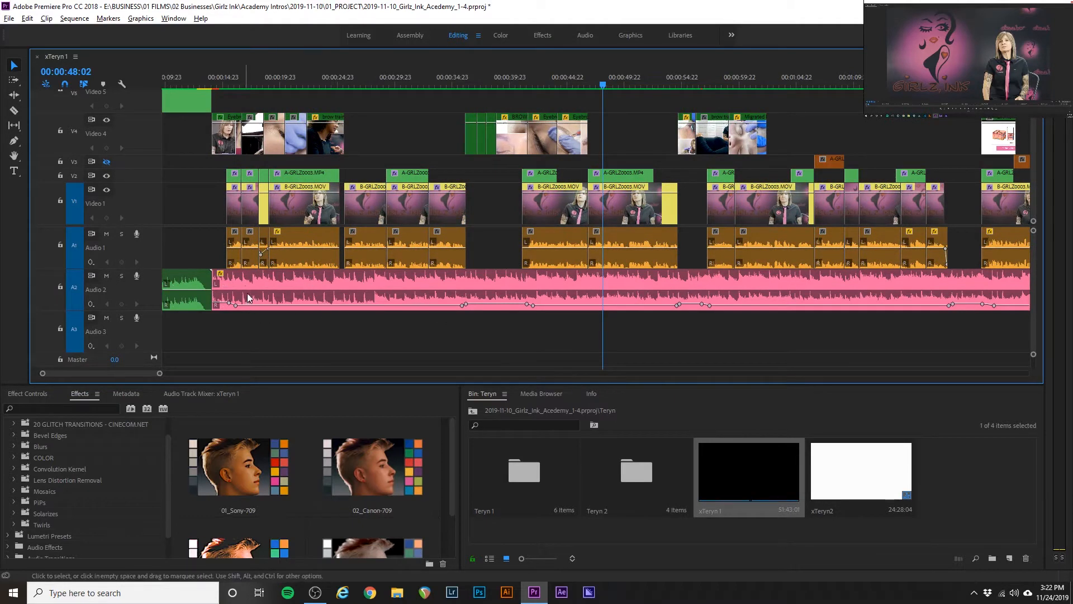
scroll(188, 288, "up", 4)
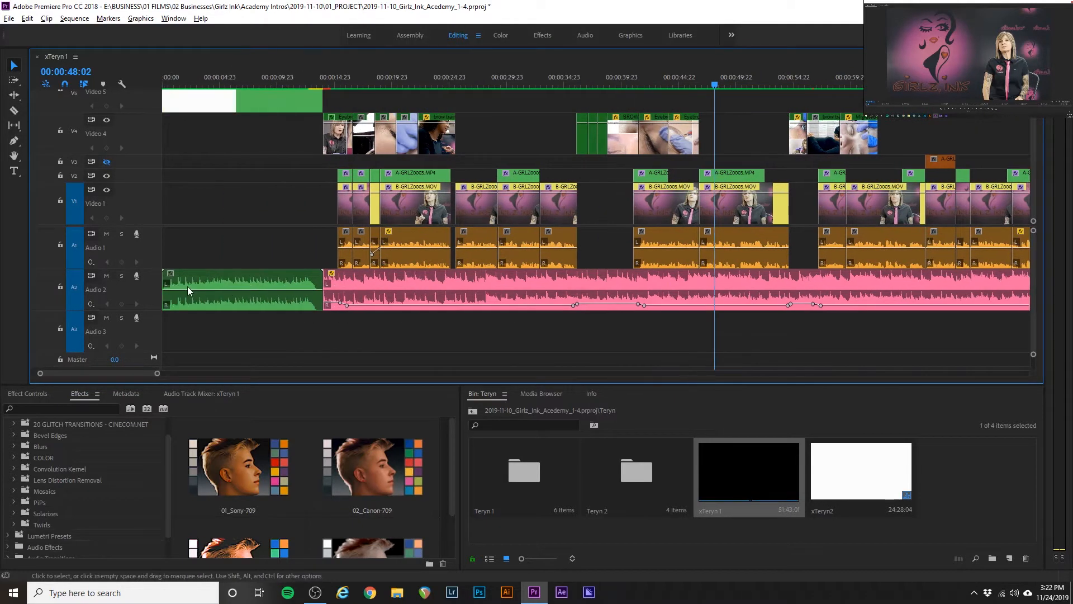
left_click(207, 288)
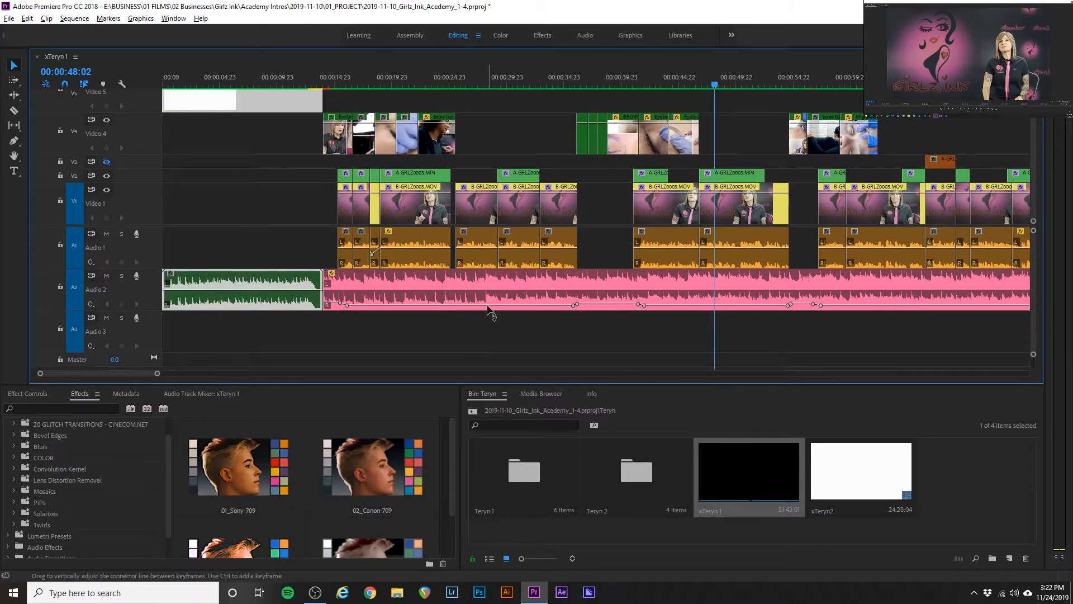
left_click(347, 306)
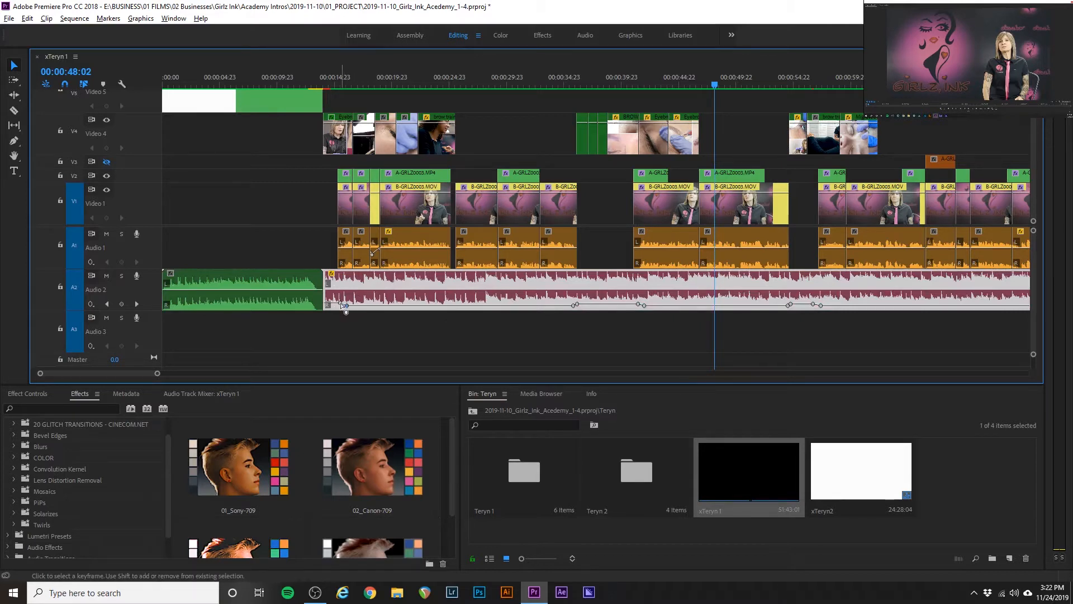
left_click(341, 305)
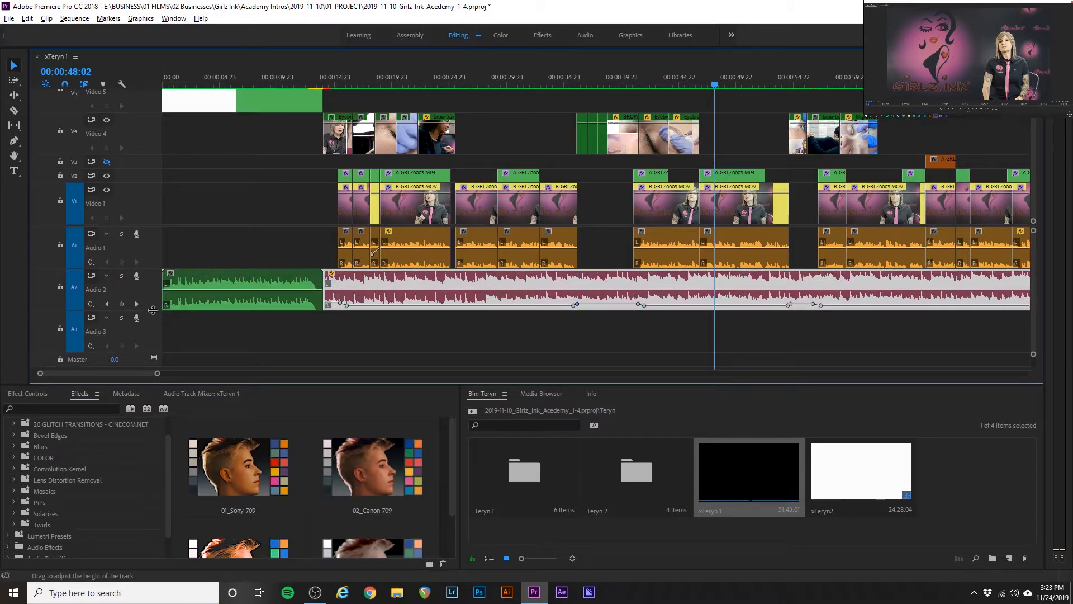
- Increase the height of the Audio 2 track and inspect the volume line around the keyframes on the long pink music clip
left_click_drag(153, 310, 152, 351)
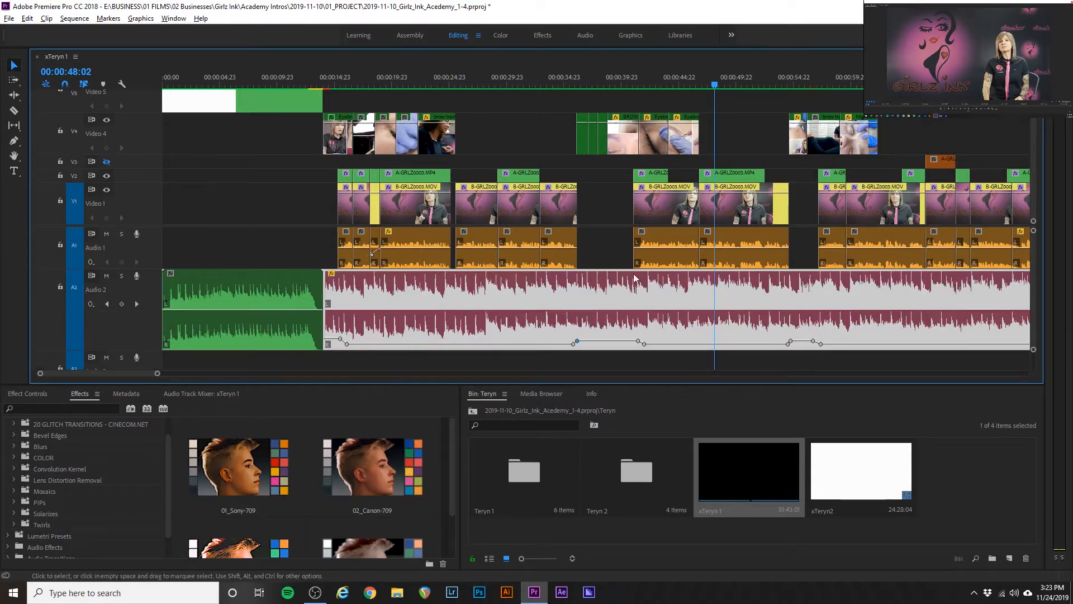
scroll(615, 274, "right", 2)
scroll(635, 277, "left", 2)
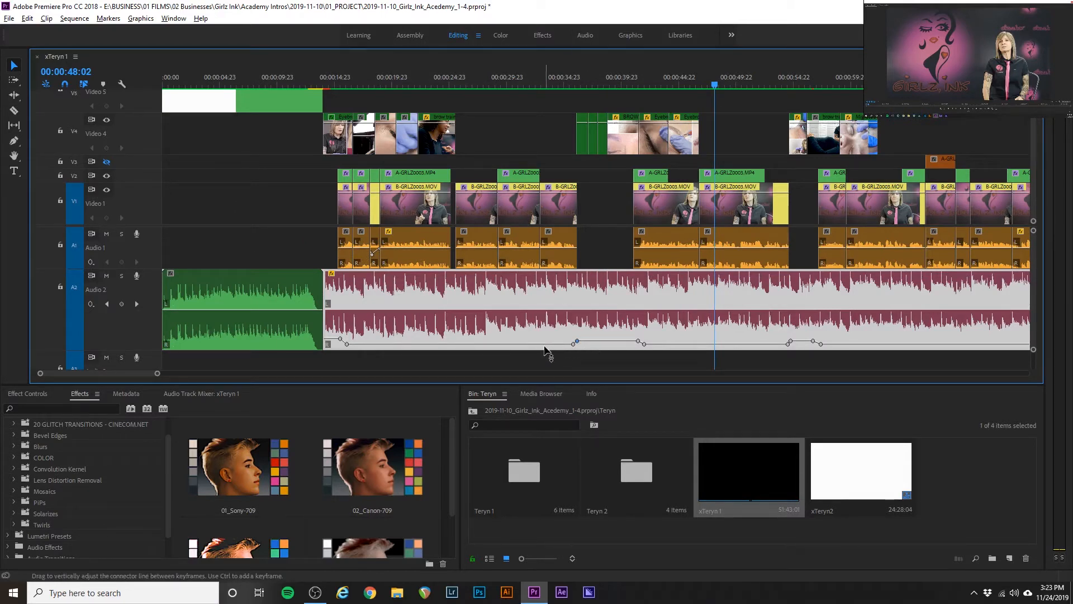
mouse_move(545, 346)
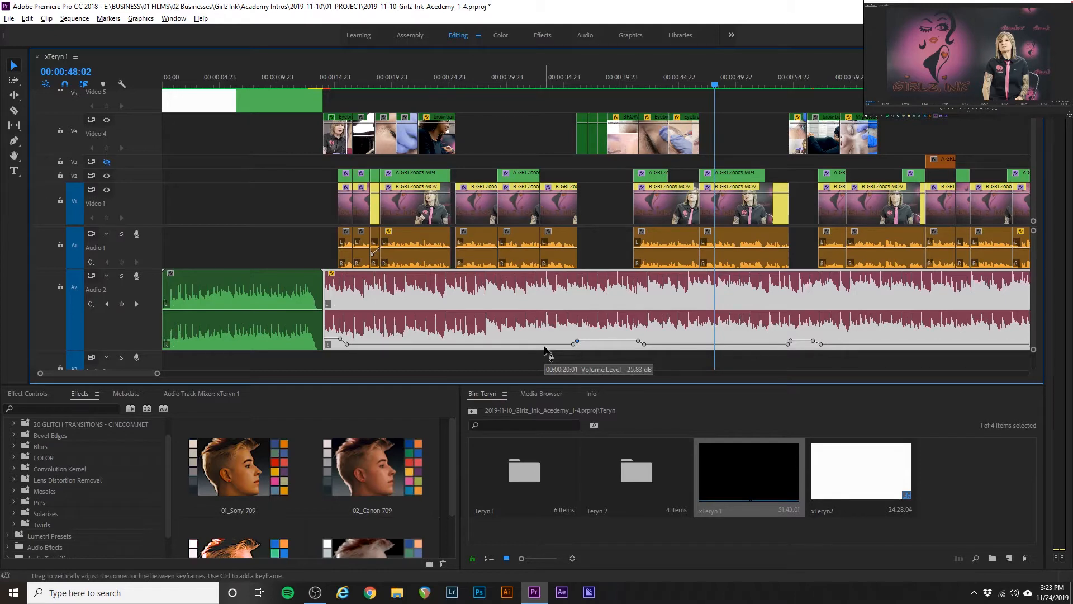
right_click(601, 331)
left_click(585, 330)
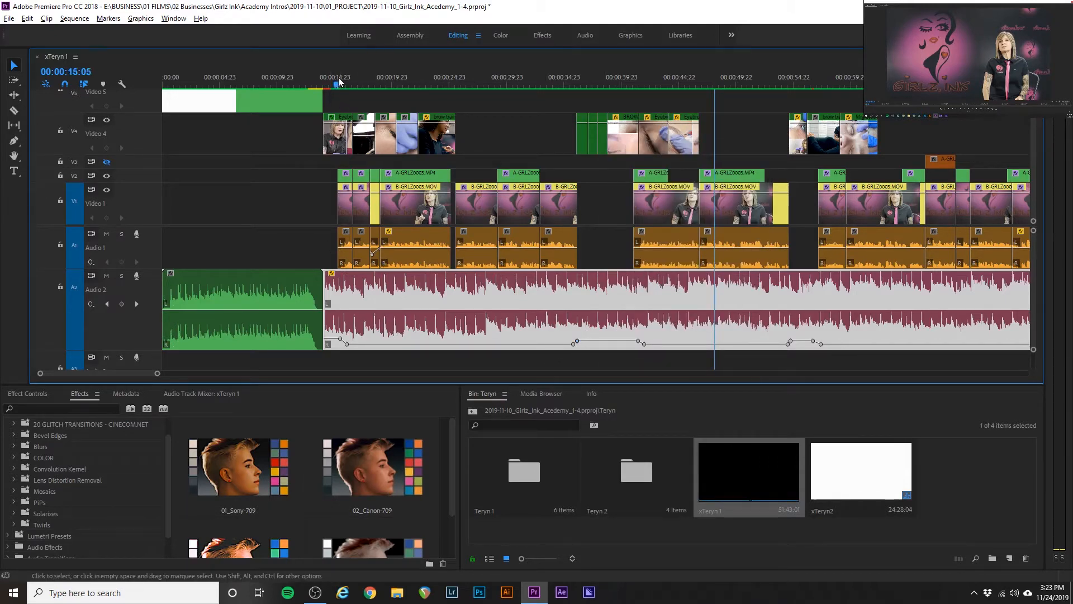
- Play the start of the pink music clip from 00:00:13:14, and the passage leading into the raised volume section up to 00:00:39:07
left_click(319, 83)
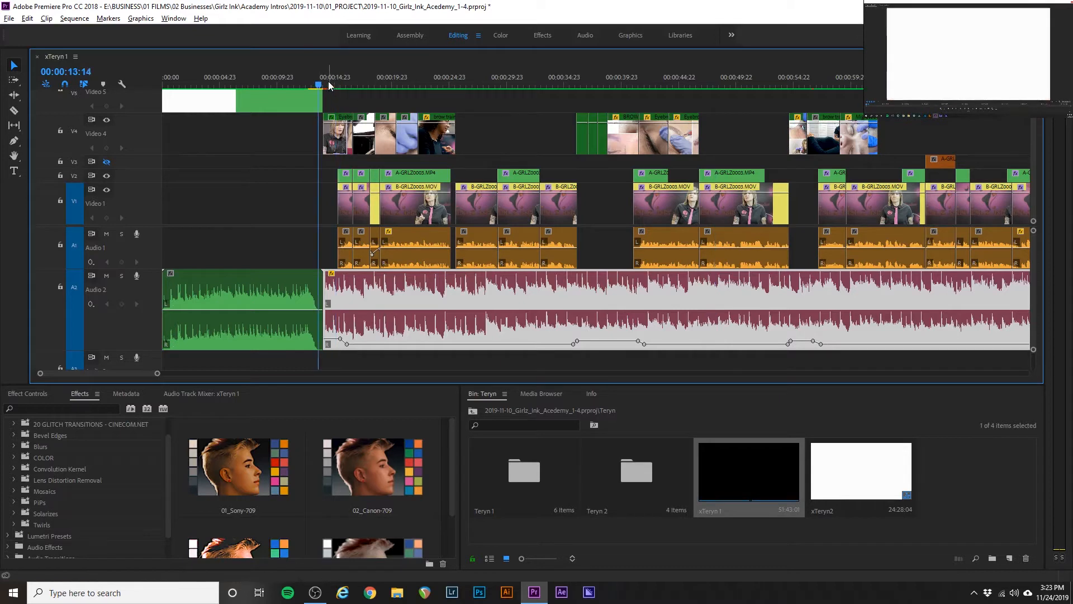
left_click(489, 81)
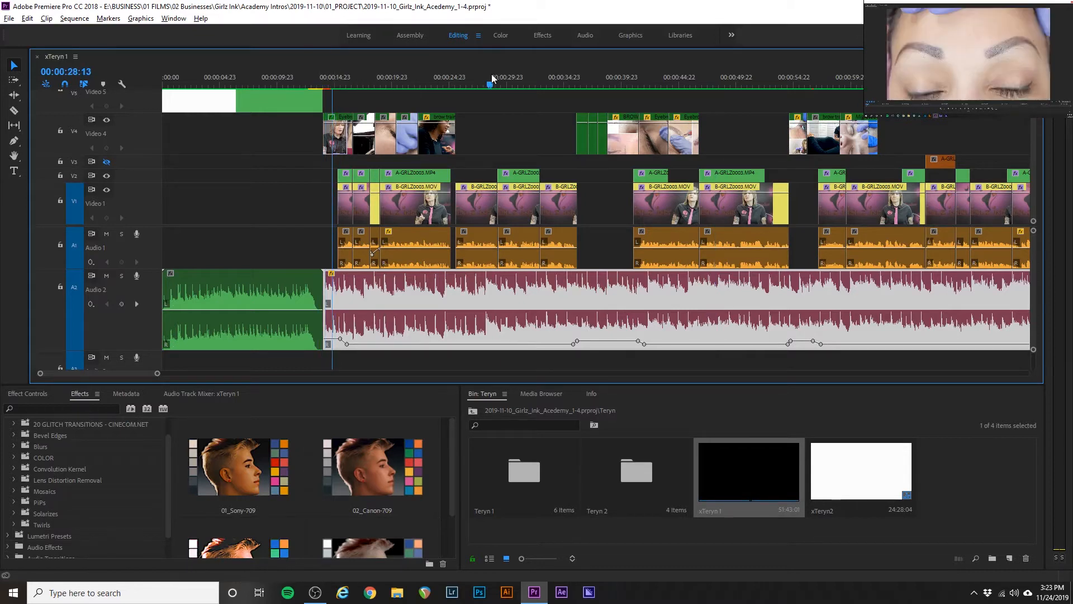
left_click(521, 81)
key("space")
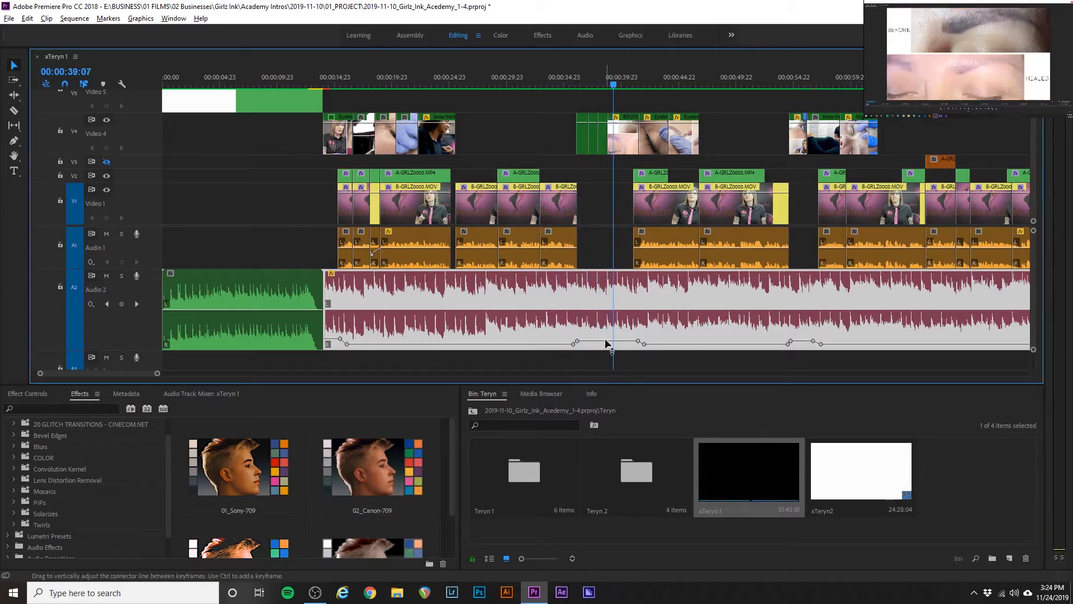
- Raise the music volume line slightly between the keyframes around 00:00:39:07, and play the sequence from 00:00:33:02 to 00:00:47:12 to check it
left_click_drag(606, 342, 607, 339)
left_click(544, 83)
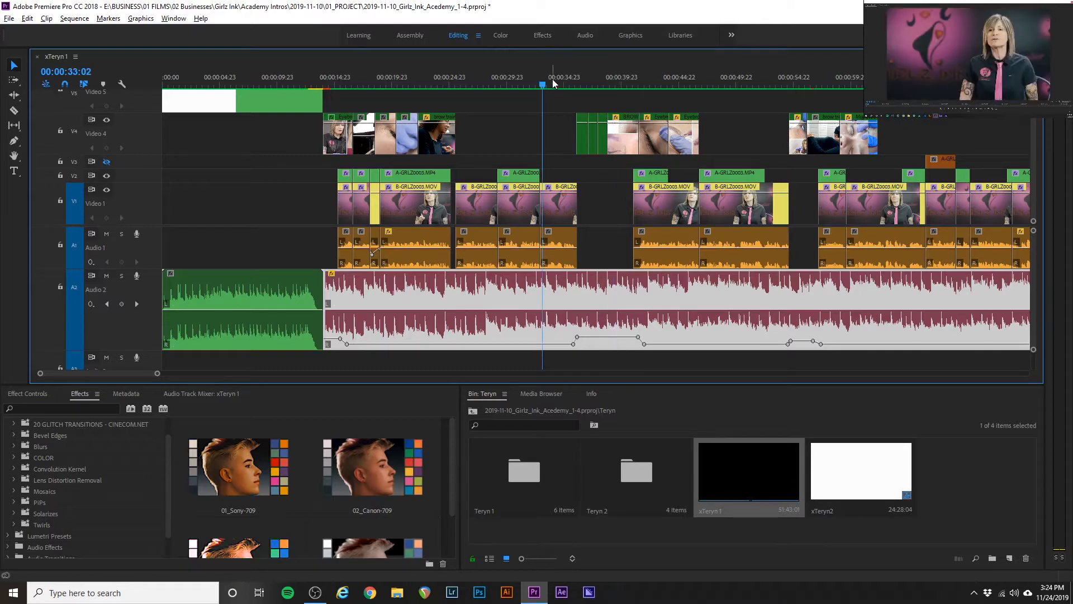
key("space")
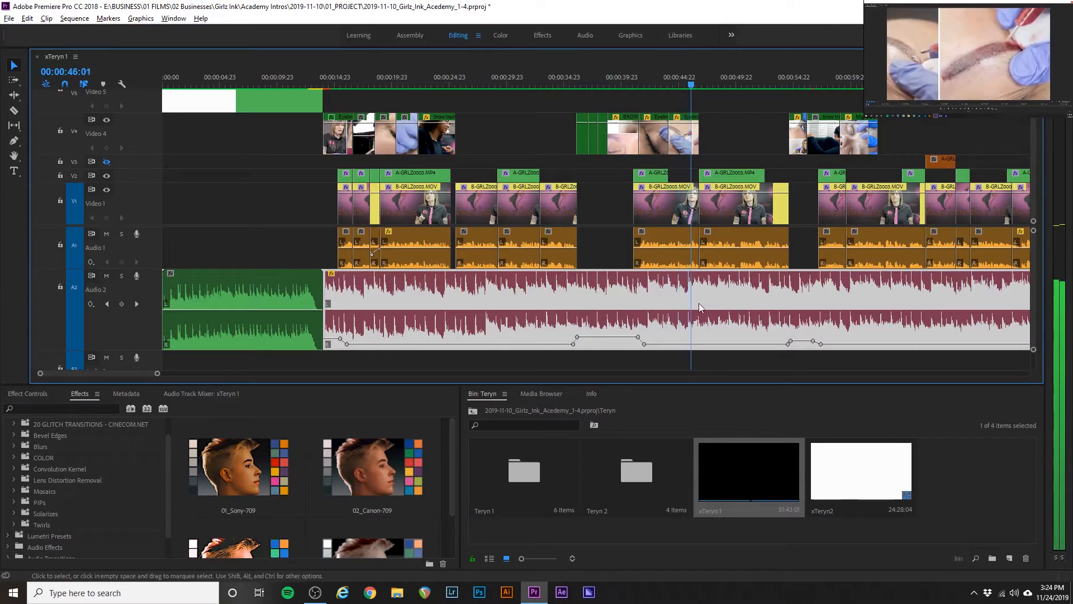
key("space")
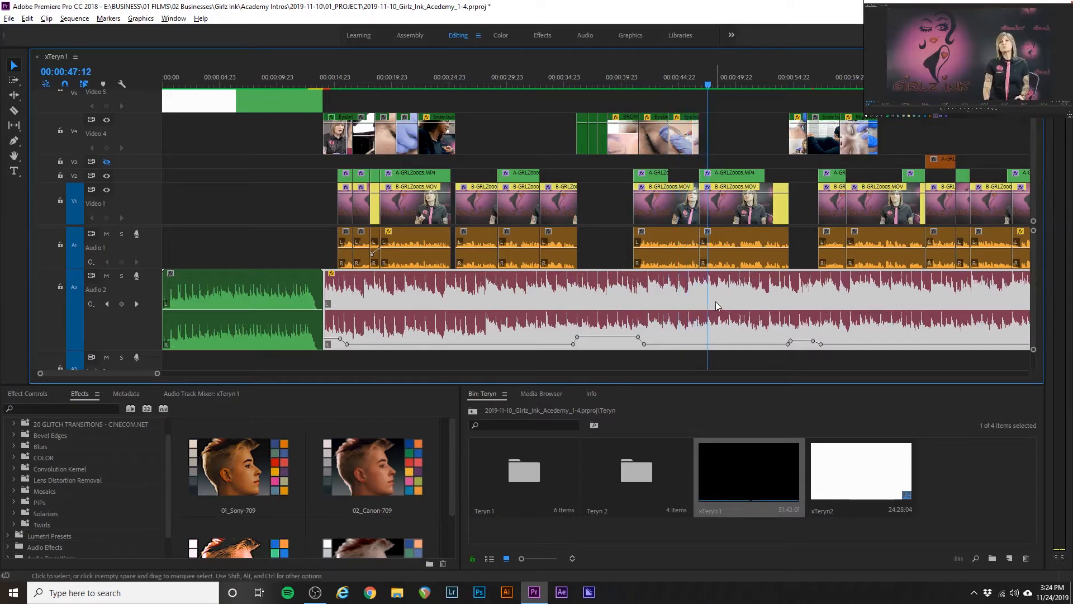
- Review the whole sequence and select the empty space after the last clip on Video 1
scroll(717, 304, "down", 3)
scroll(716, 307, "down", 3)
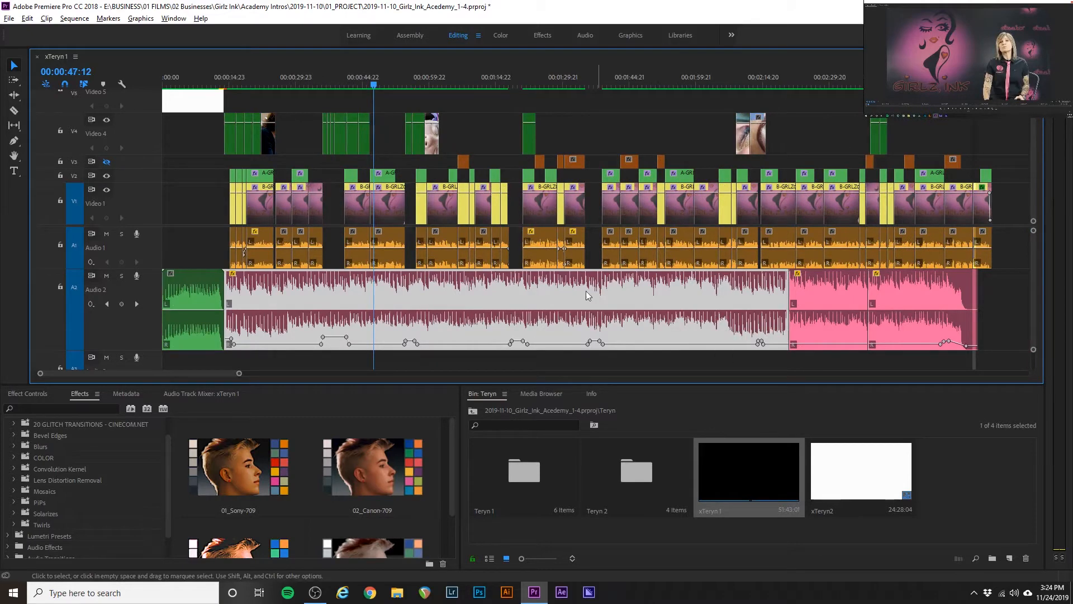
scroll(553, 261, "down", 2)
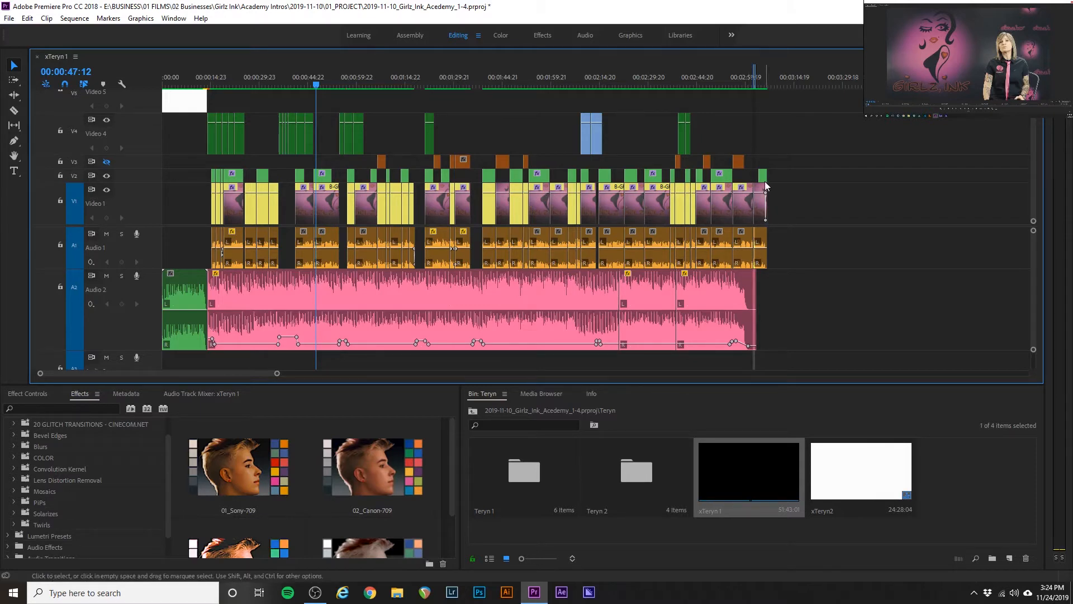
left_click(817, 202)
left_click(719, 206)
mouse_move(805, 195)
left_mouse_down()
mouse_move(189, 198)
mouse_move(787, 206)
left_mouse_up()
left_click(793, 207)
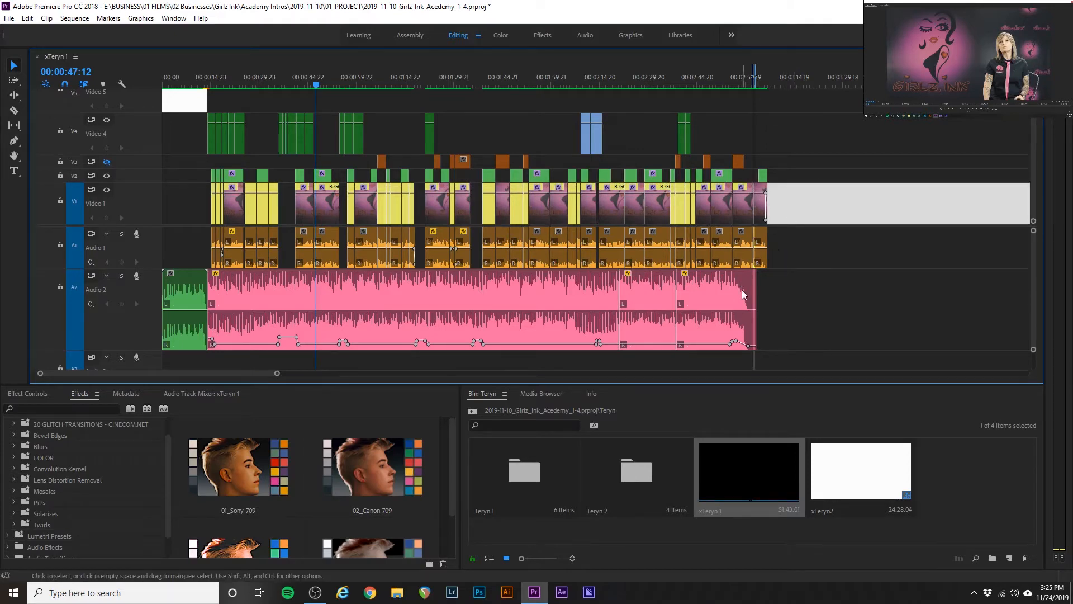
- Select the three pink music clips on Audio 2 and view the label colours available for them
left_click(730, 301)
left_click(243, 303, "shift")
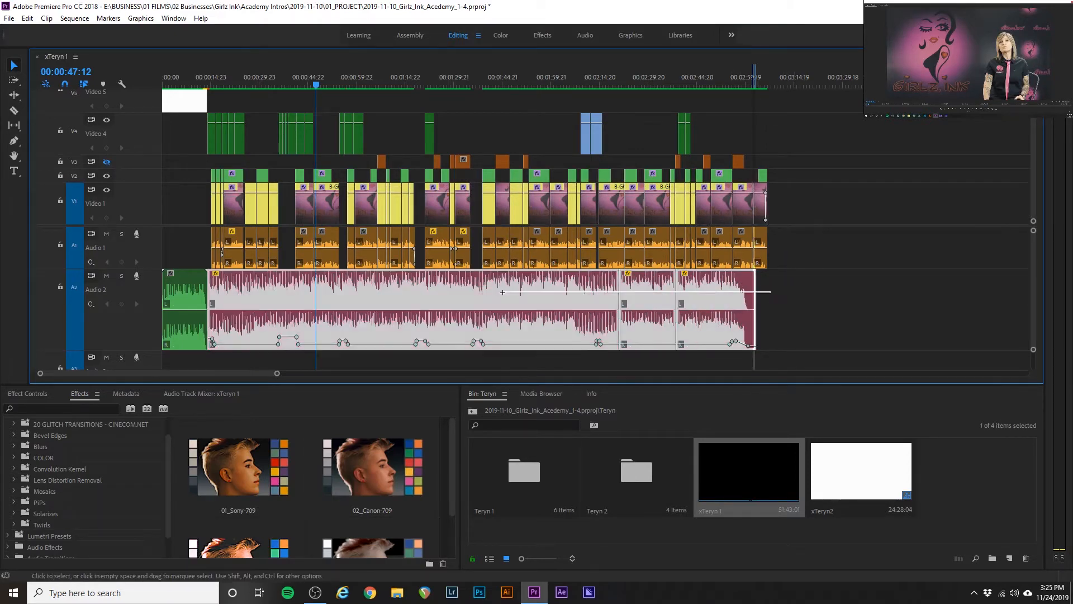
right_click(247, 289)
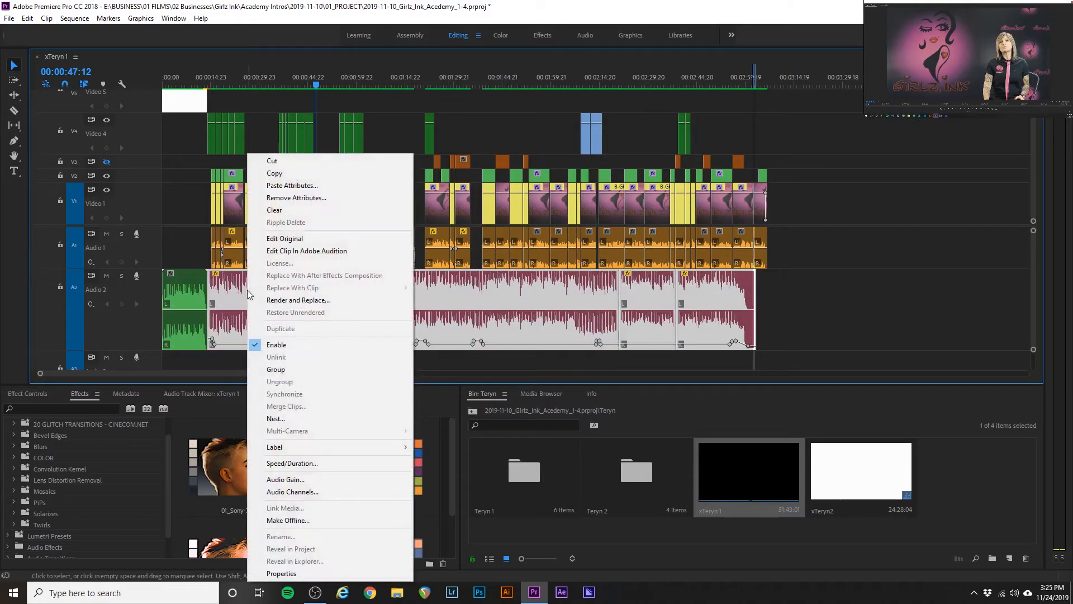
mouse_move(291, 446)
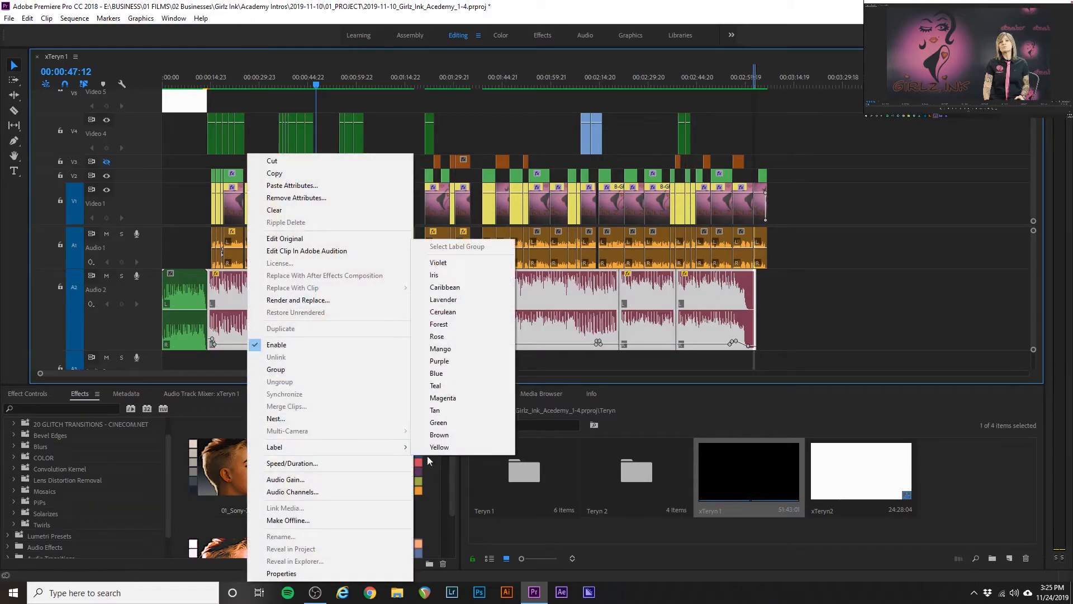
left_click(492, 434)
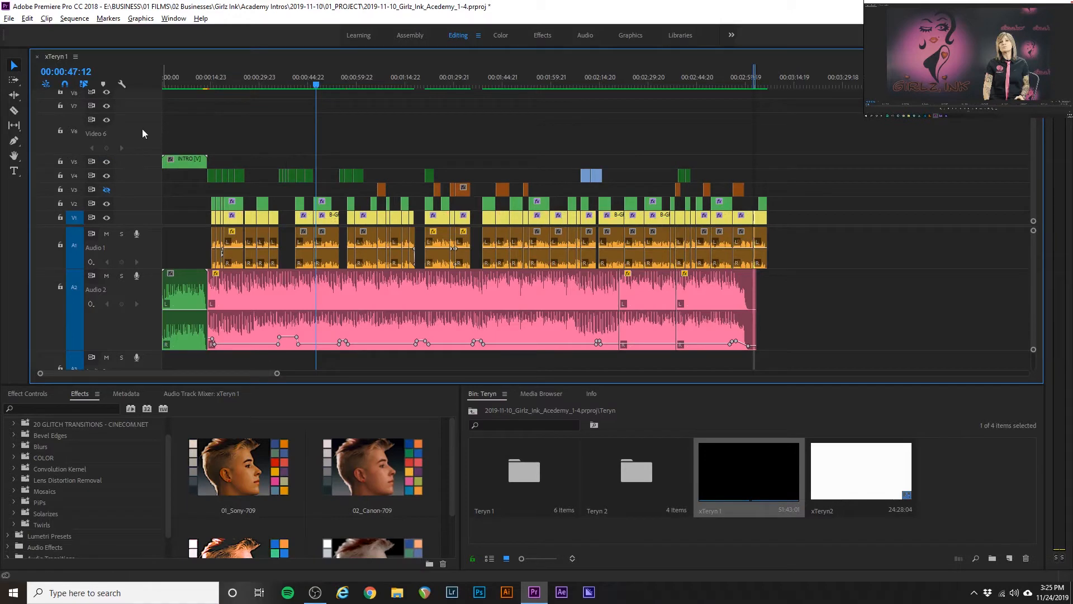
- Collapse the expanded Video 6, Audio 2 and Audio 1 tracks
double_click(142, 132)
double_click(149, 295)
double_click(146, 262)
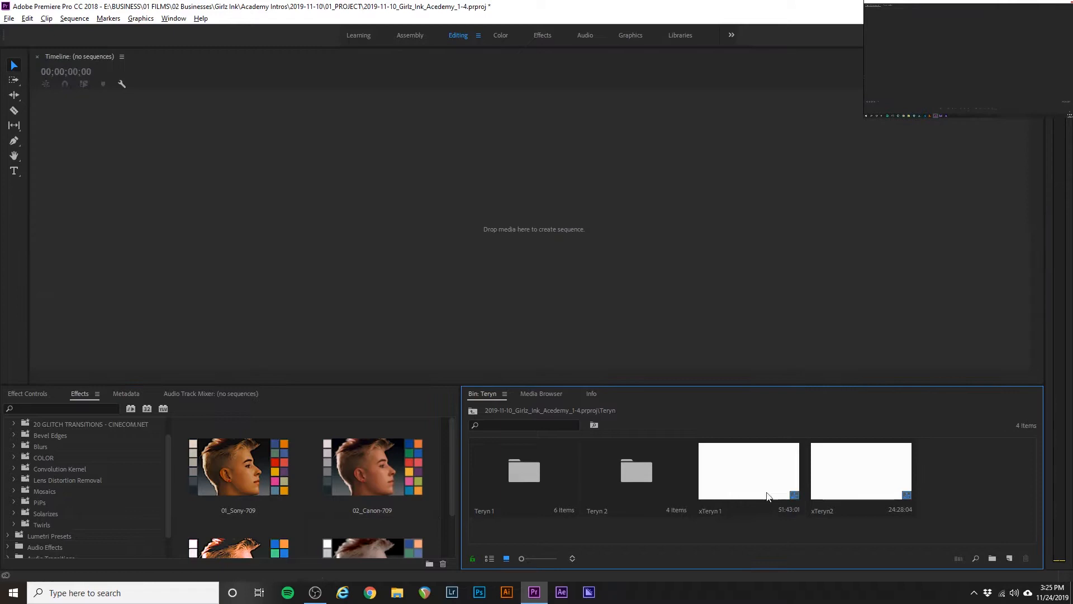
- Leave the Teryn bin and open the Amber 1 bin inside the Amber bin
left_click(766, 488)
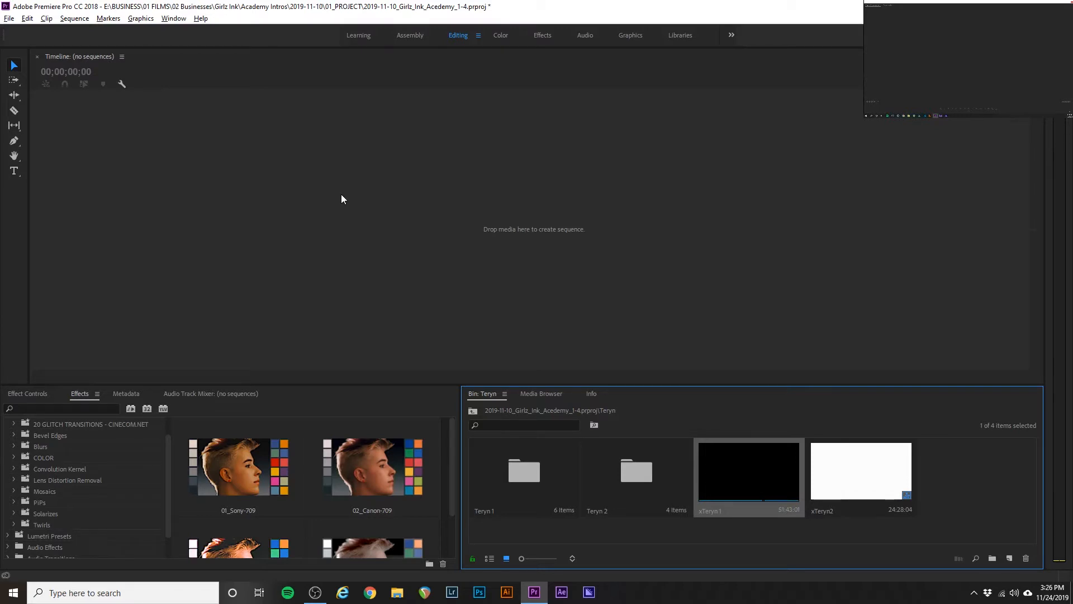
left_click(473, 411)
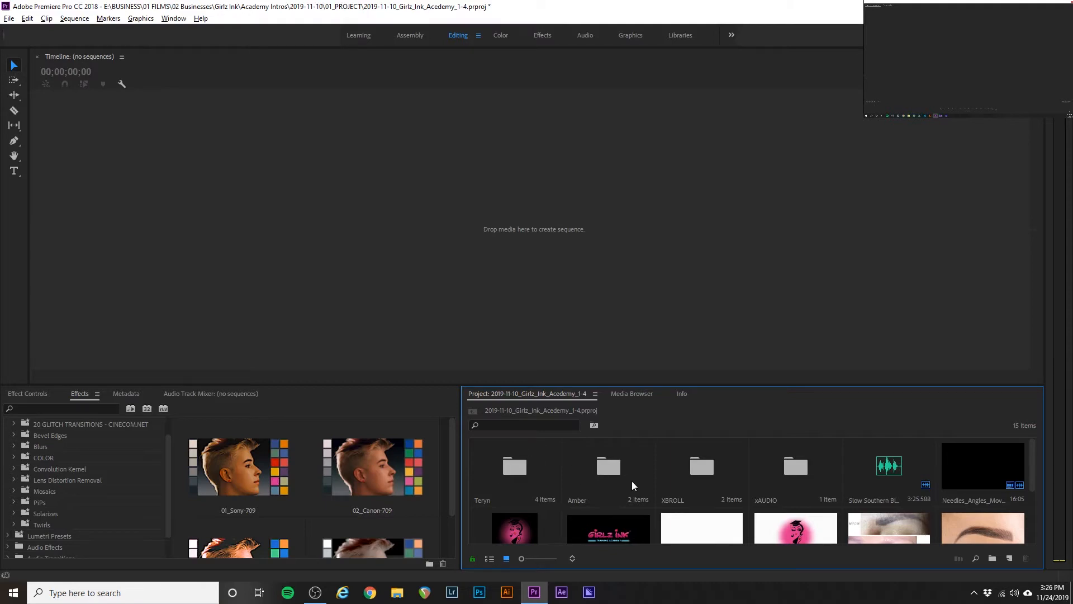
double_click(601, 474)
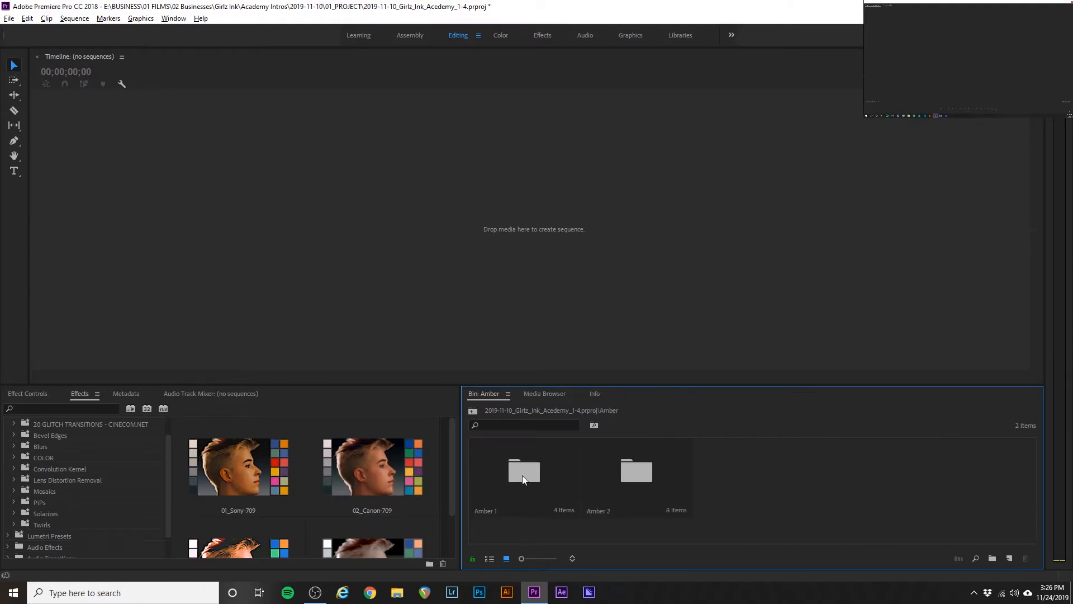
double_click(522, 475)
left_click(473, 411)
left_click(641, 486)
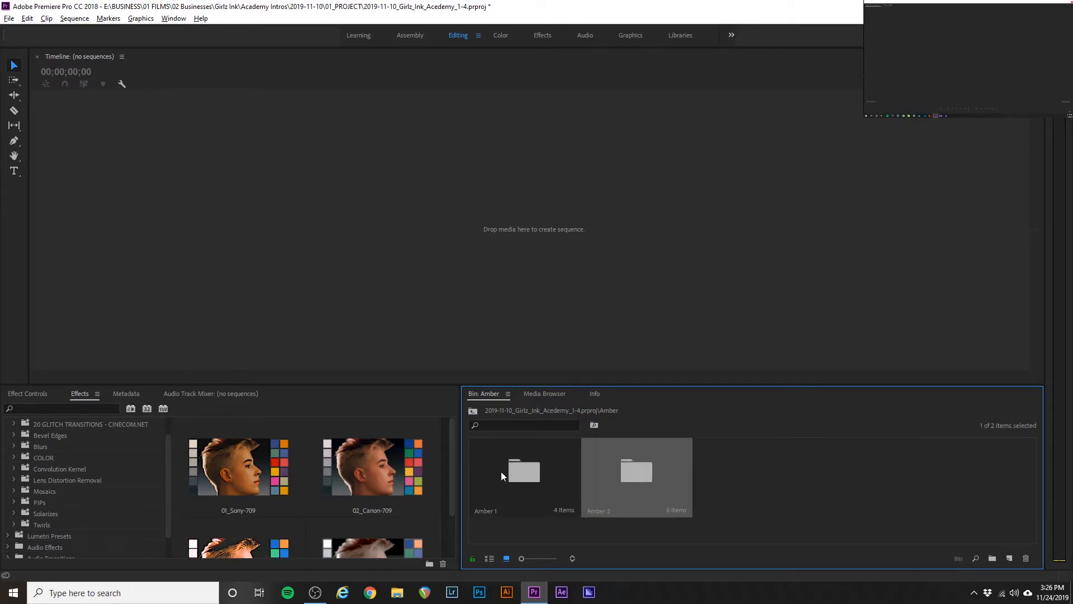
double_click(520, 469)
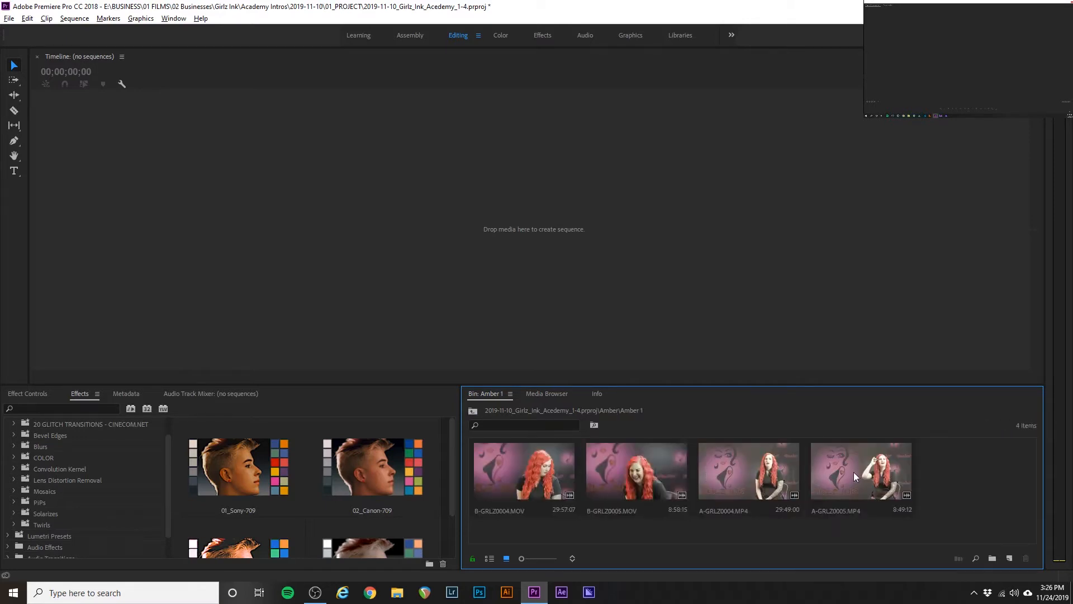
- Select the two B-camera MOV clips, select the two A-camera MP4 clips instead, and clear the selection
left_click_drag(612, 528, 559, 487)
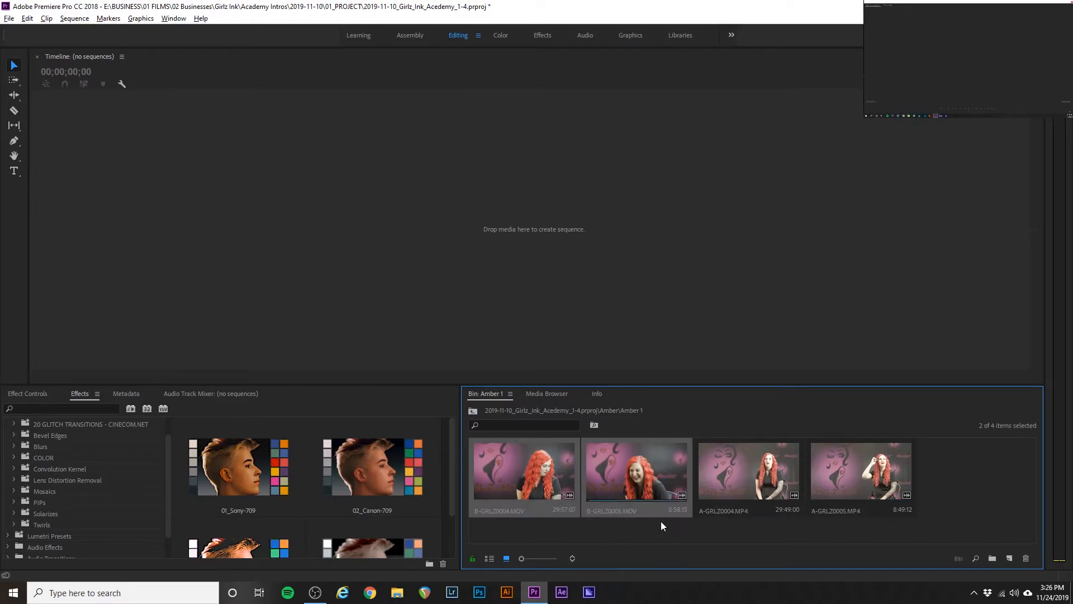
left_click_drag(731, 529, 867, 466)
left_click(678, 531)
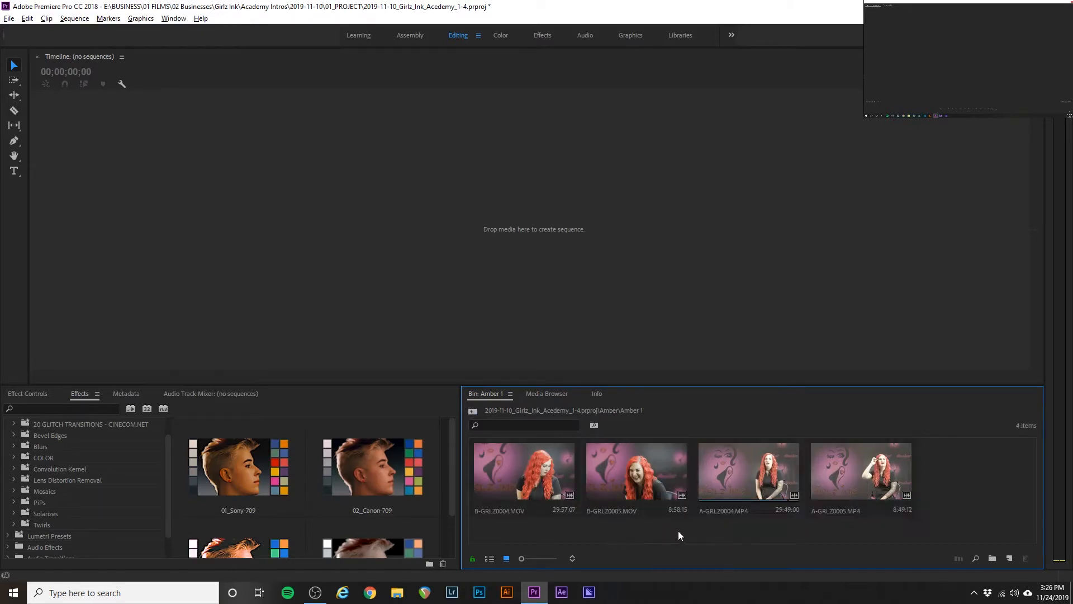
- Create a new sequence in the empty timeline from the B-GRLZ0004.MOV and B-GRLZ0005.MOV clips
left_click(623, 477)
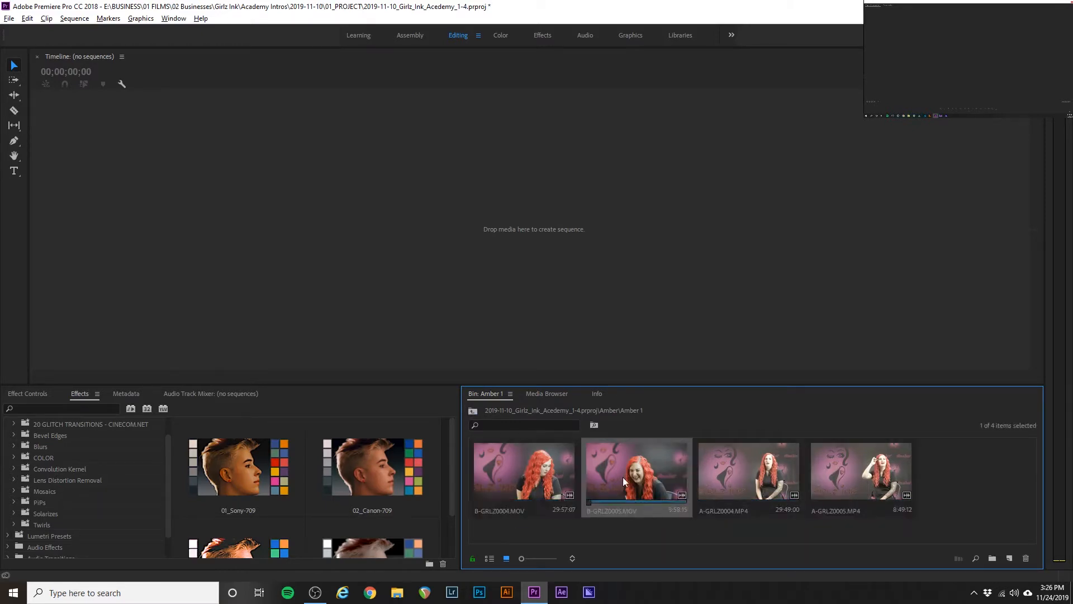
left_click(542, 476, "ctrl")
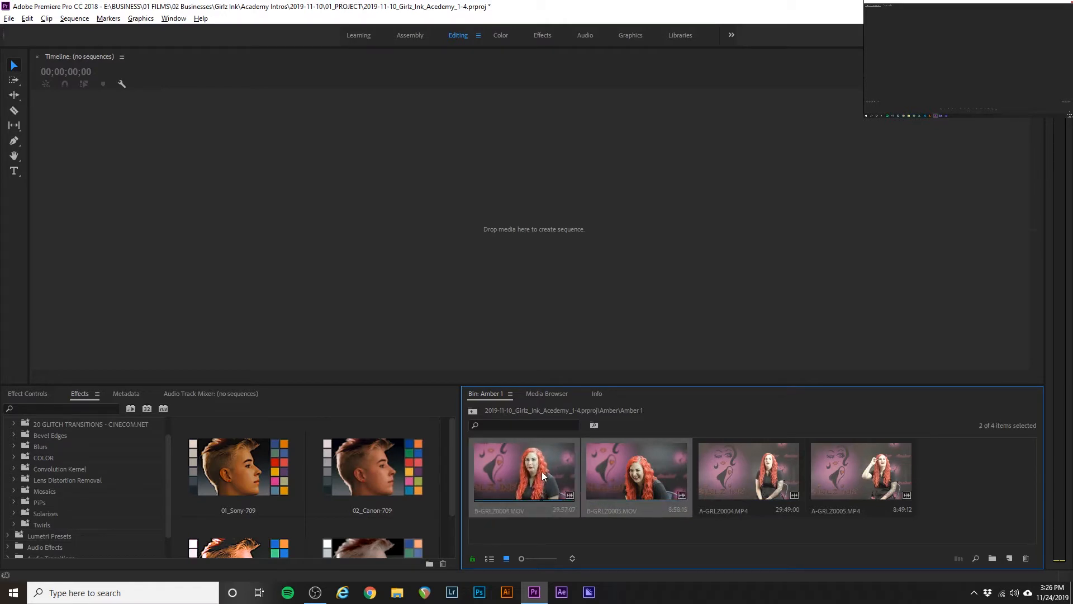
left_click_drag(542, 477, 179, 164)
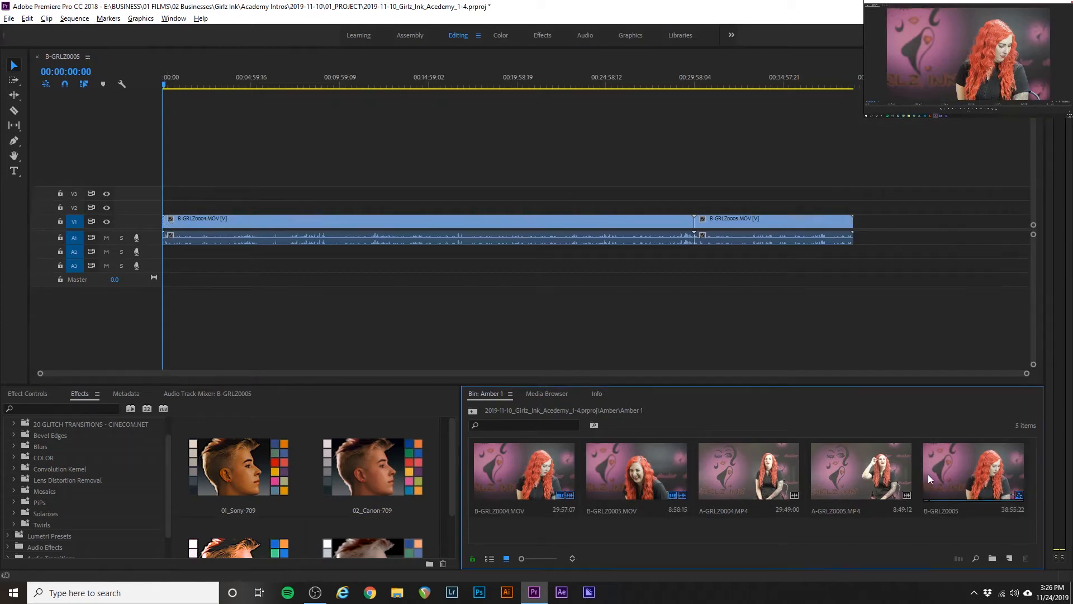
- Locate the new sequence in the bin, close it in the timeline, and reopen it from the bin
left_click(961, 470)
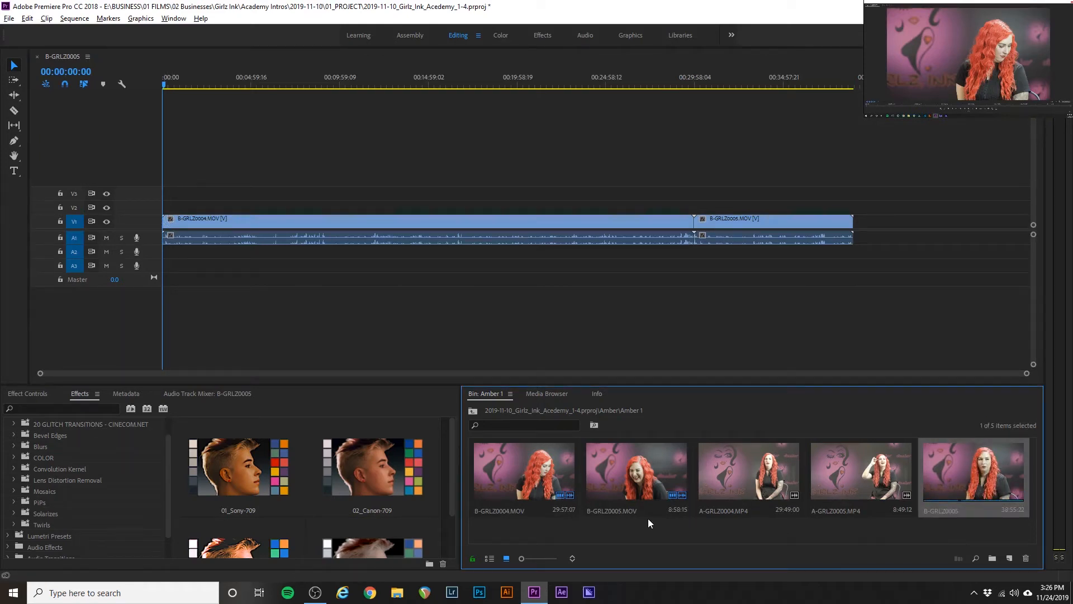
left_click(1005, 532)
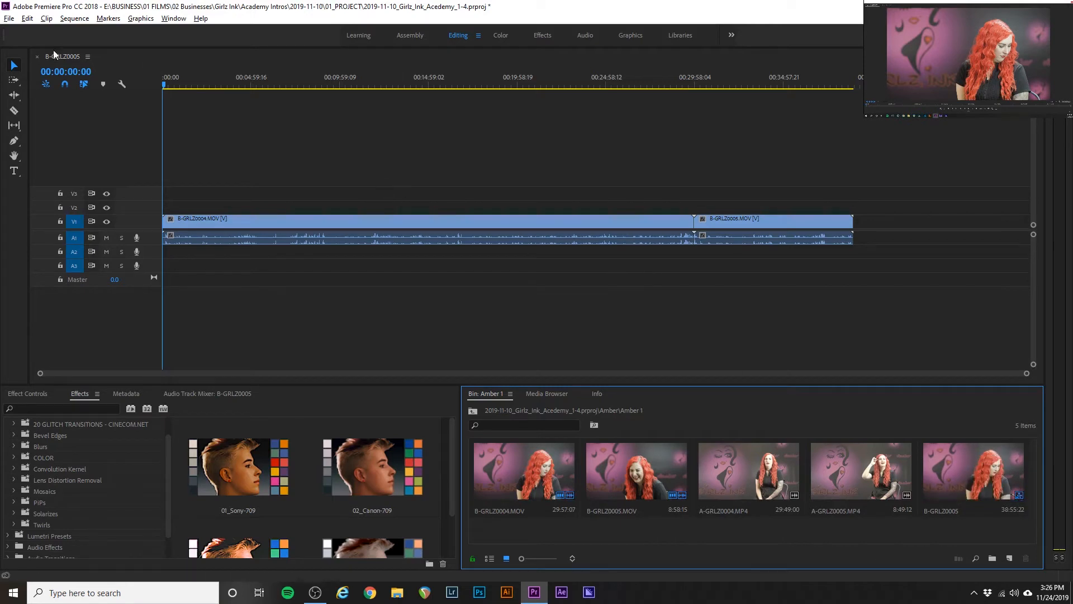
left_click(38, 56)
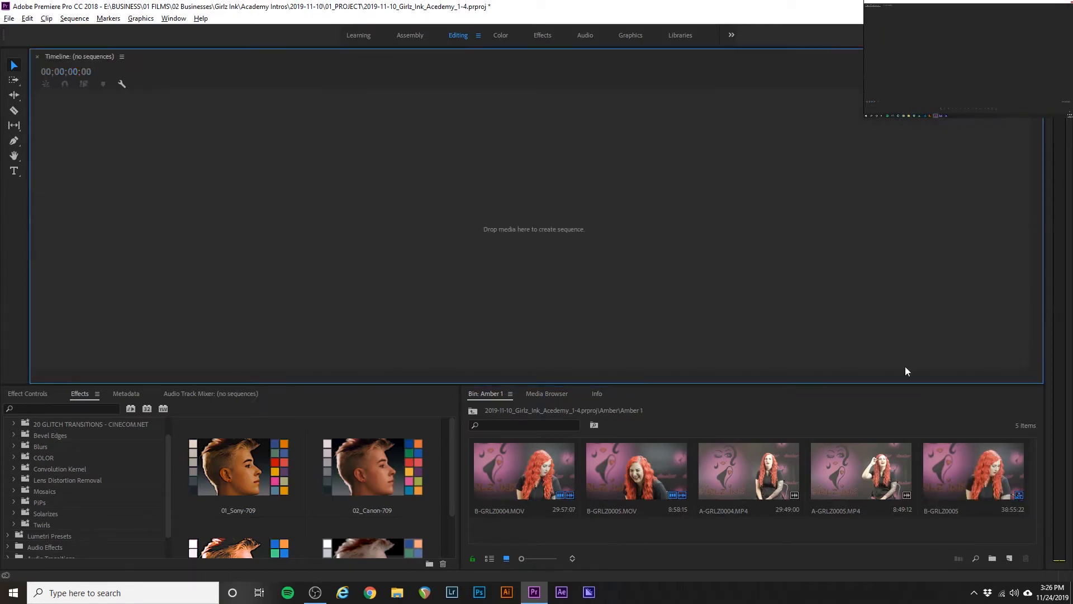
double_click(967, 466)
- Rename the new sequence xAmber1 and sort the Amber 1 bin by Name
left_click(942, 510)
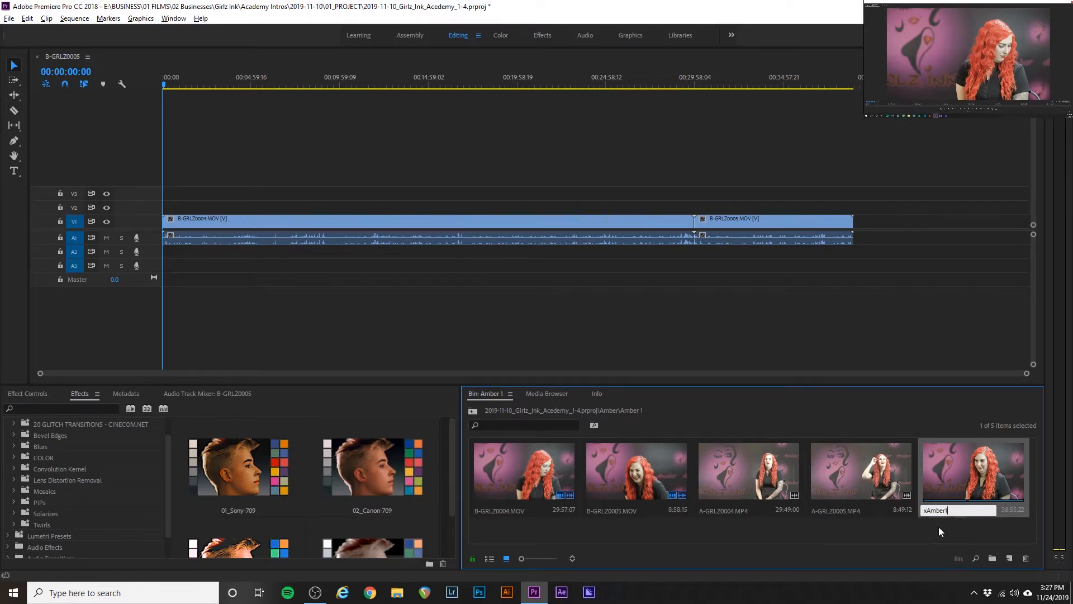
left_click(939, 528)
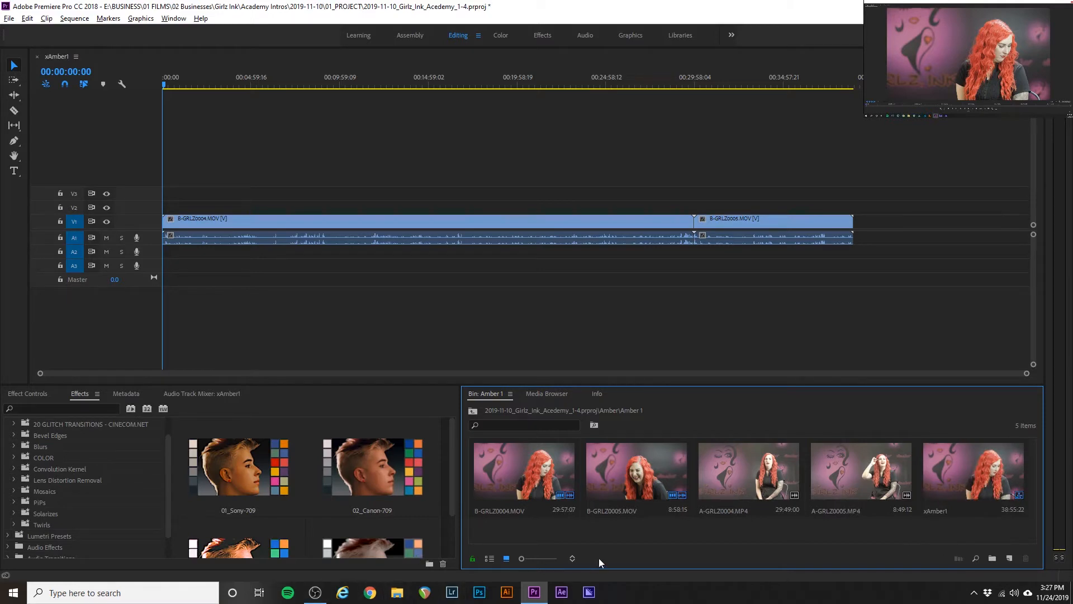
left_click(573, 558)
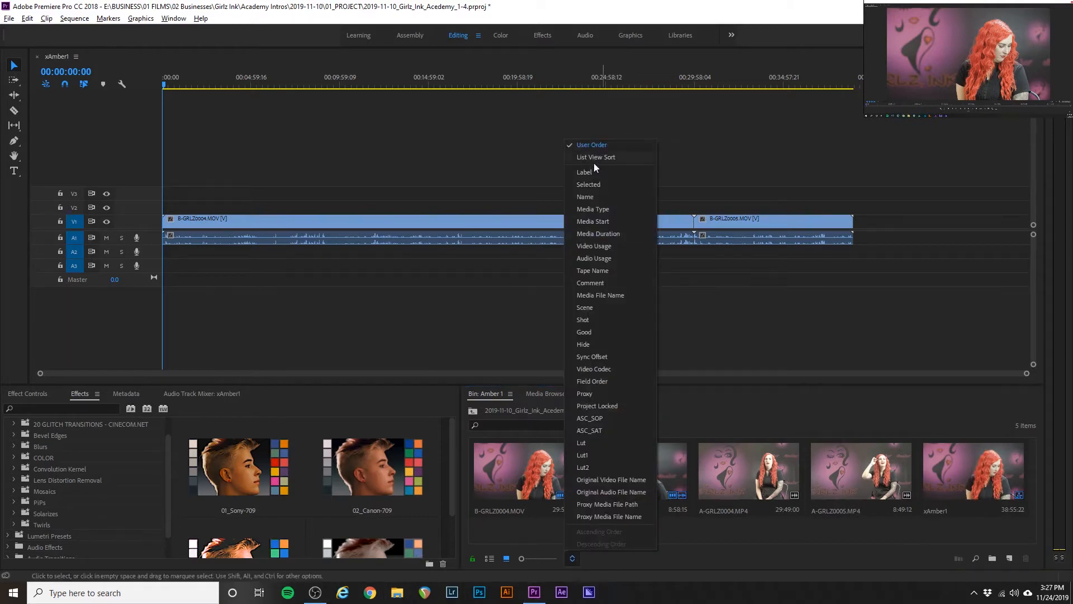
left_click(594, 197)
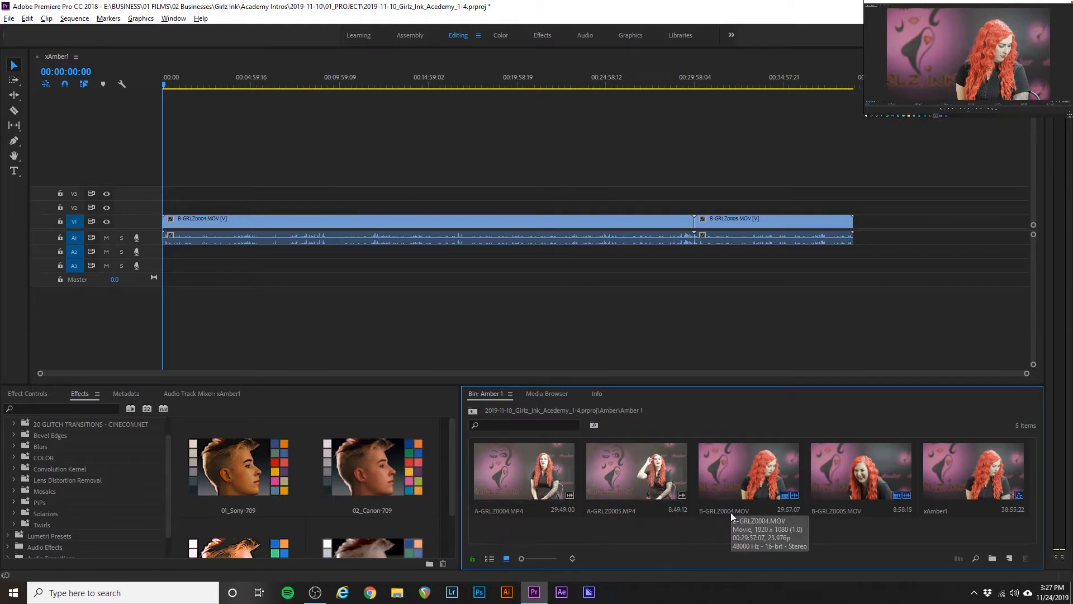
left_click(794, 514)
left_click(825, 525)
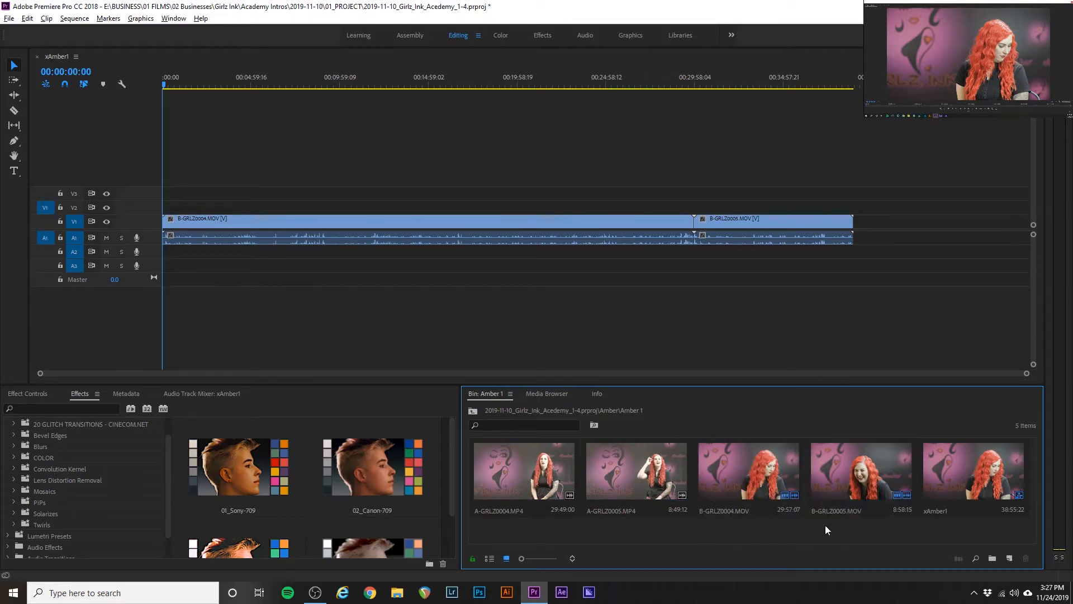
left_click(942, 518)
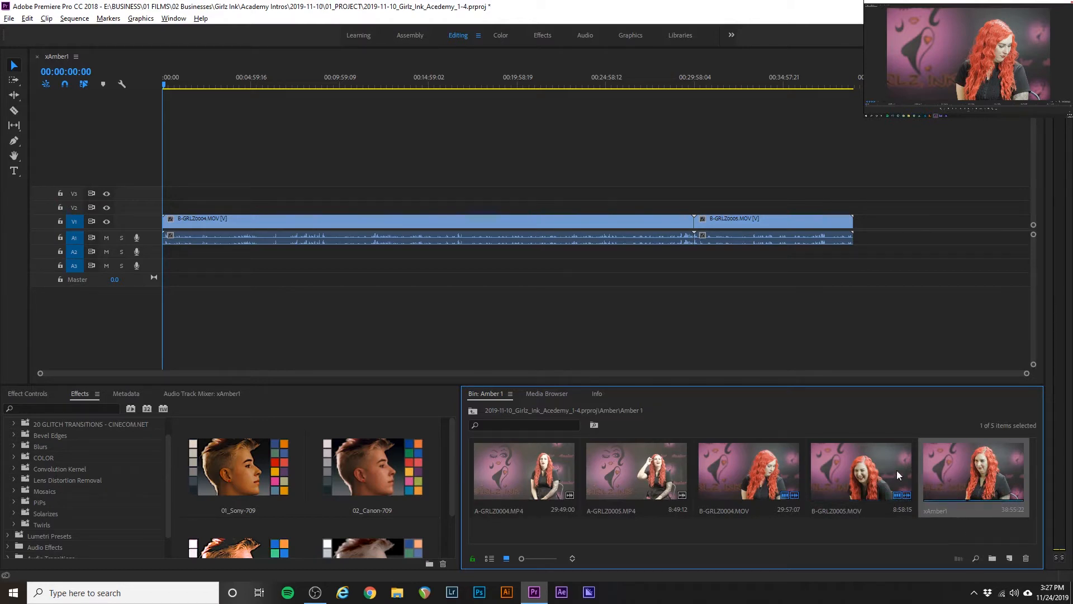
left_click(943, 537)
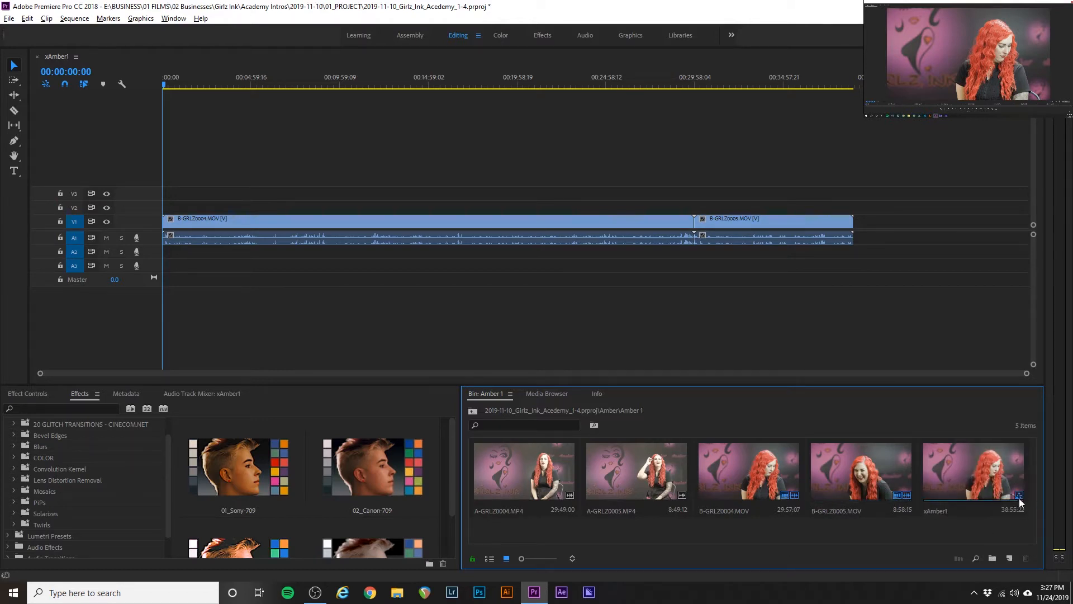
- Move the xAmber1 sequence out of the Amber 1 bin into the parent Amber bin by cutting and pasting it
left_click(934, 513)
left_click(936, 520)
left_click(953, 468)
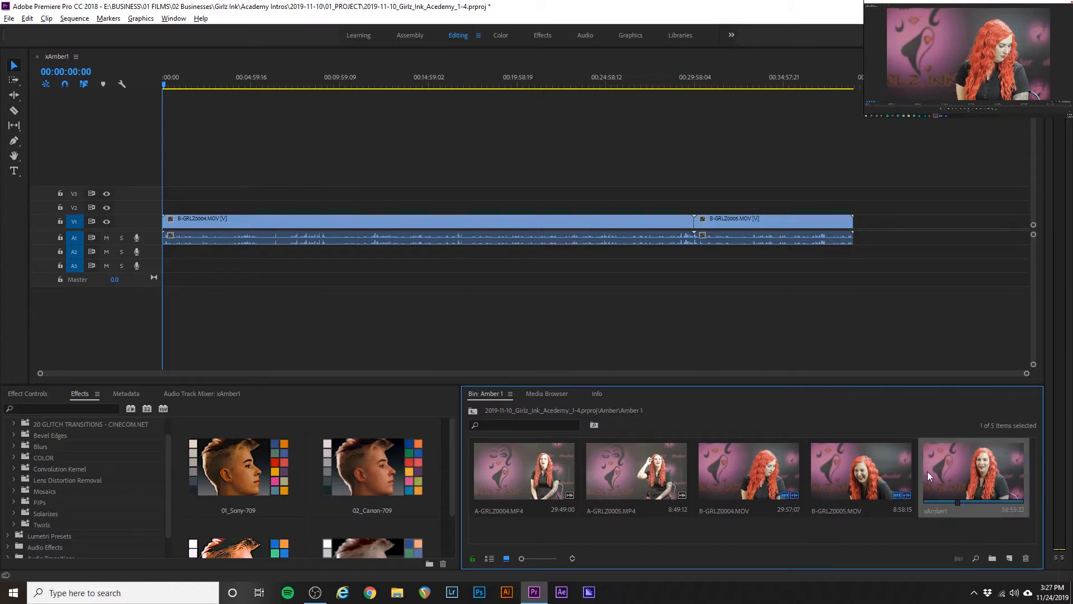
right_click(961, 464)
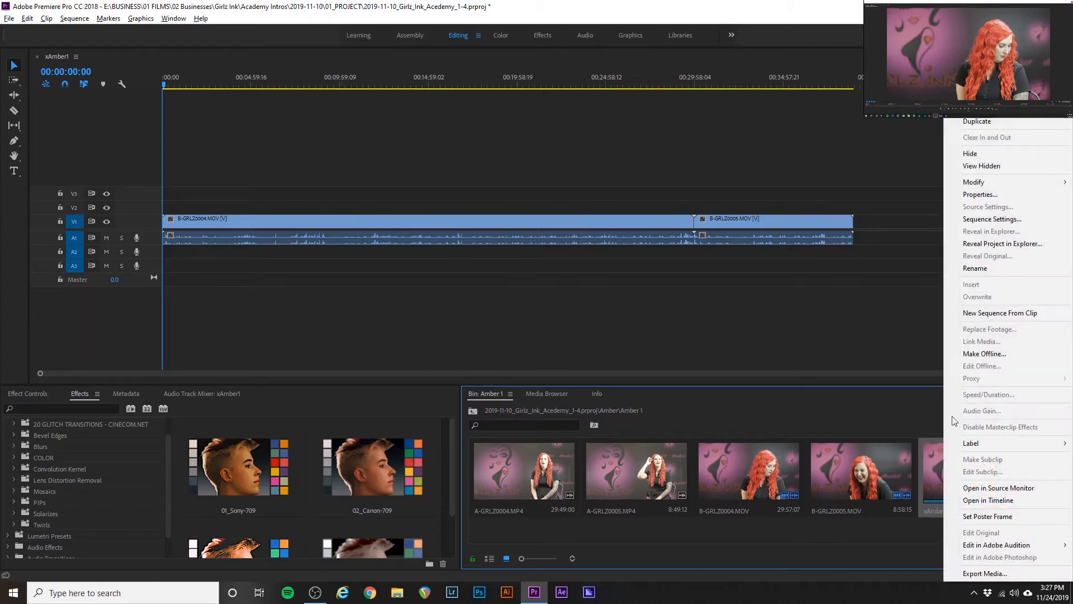
left_click(971, 109)
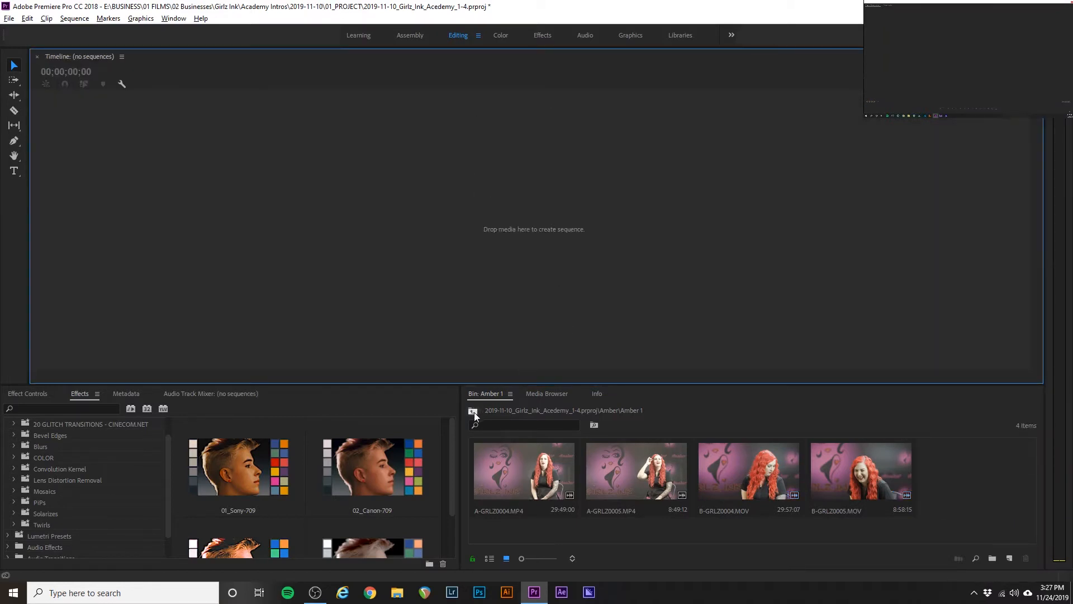
left_click(473, 411)
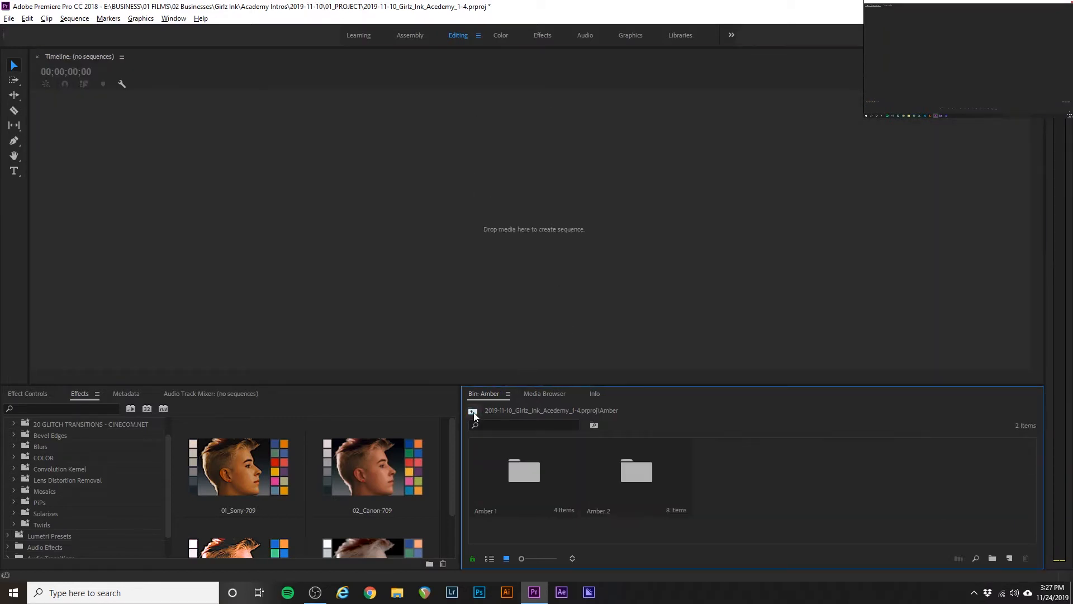
right_click(757, 491)
left_click(784, 397)
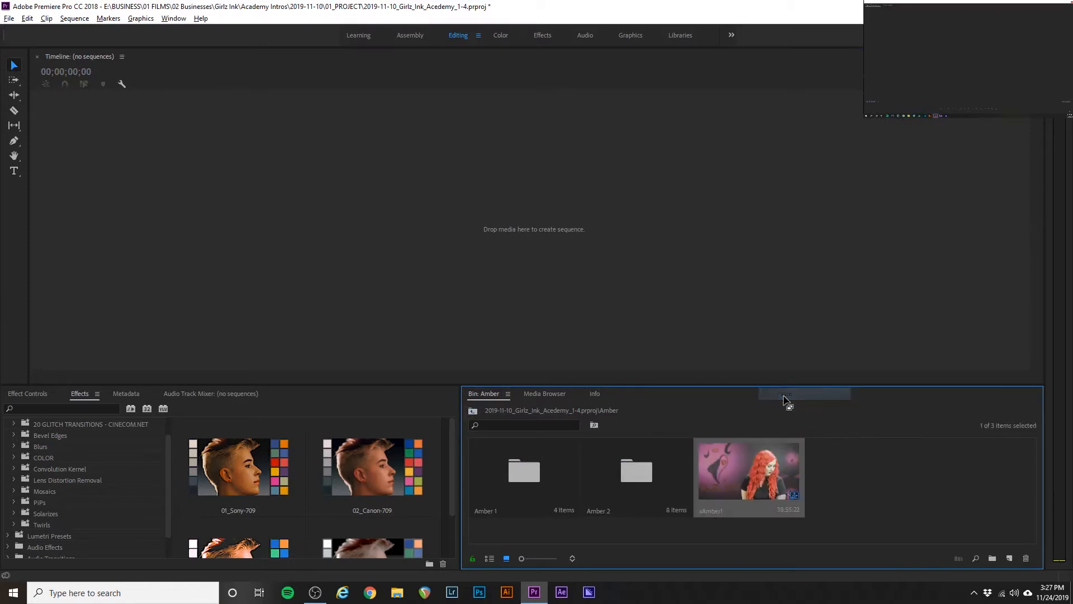
left_click(826, 484)
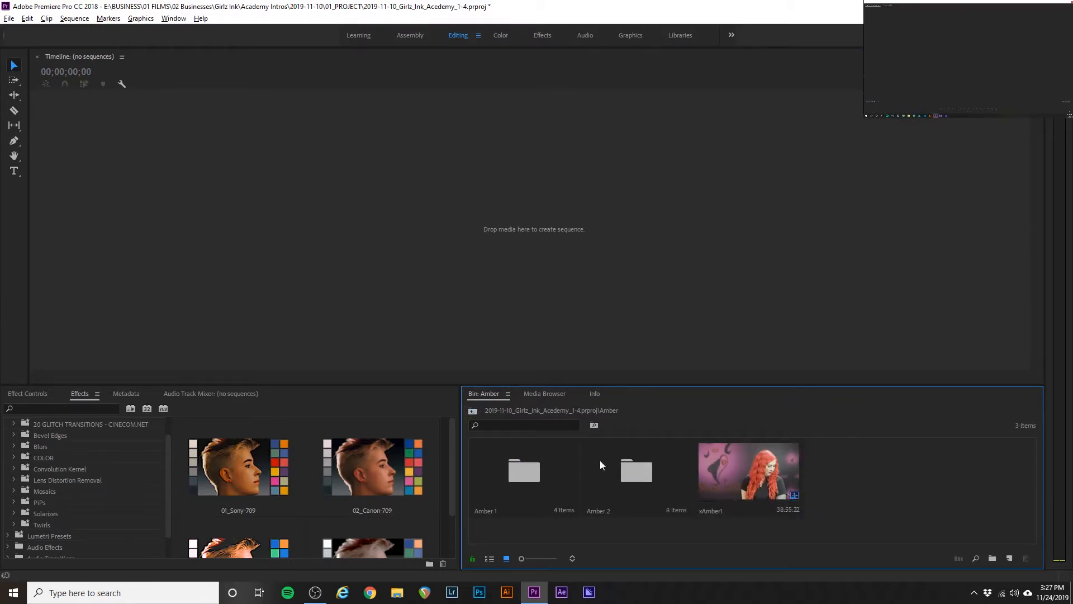
- Open the Amber 2 bin, check its sort order and clips, and save the project
left_click(646, 480)
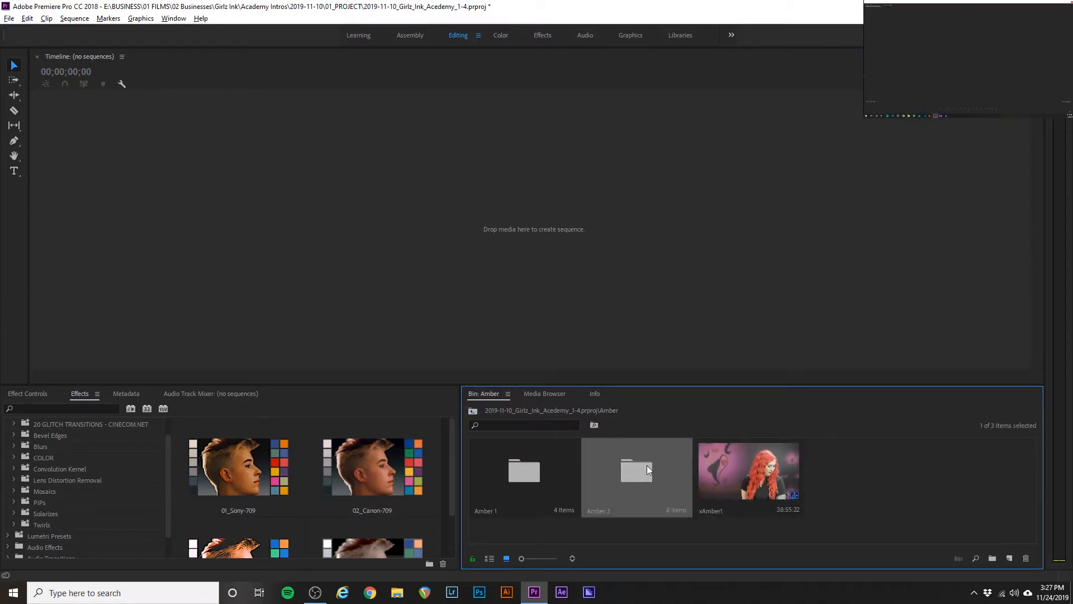
left_click(552, 499)
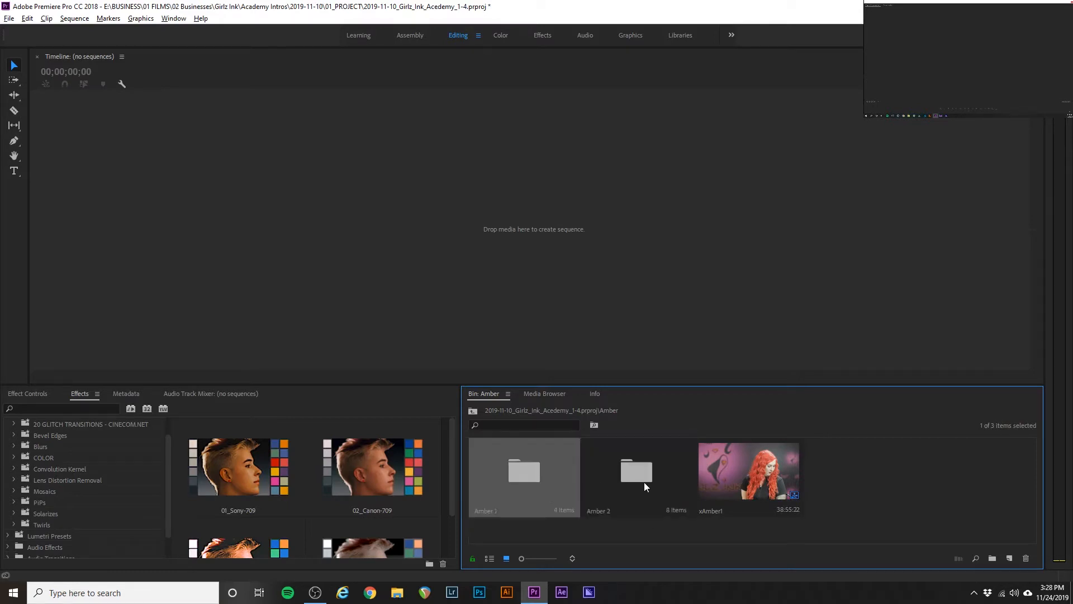
double_click(644, 481)
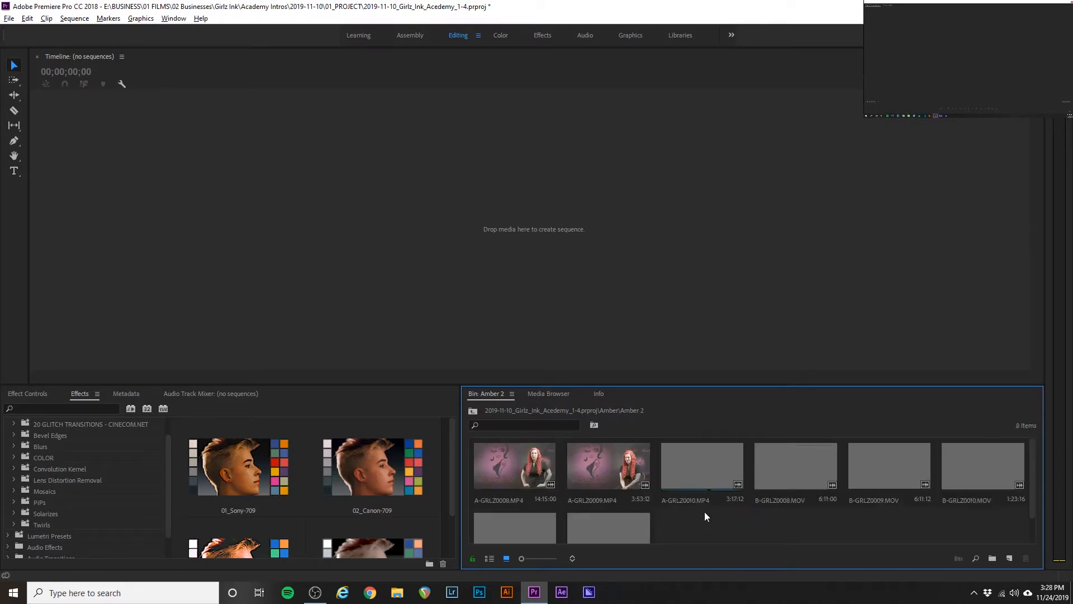
scroll(704, 512, "down", 1)
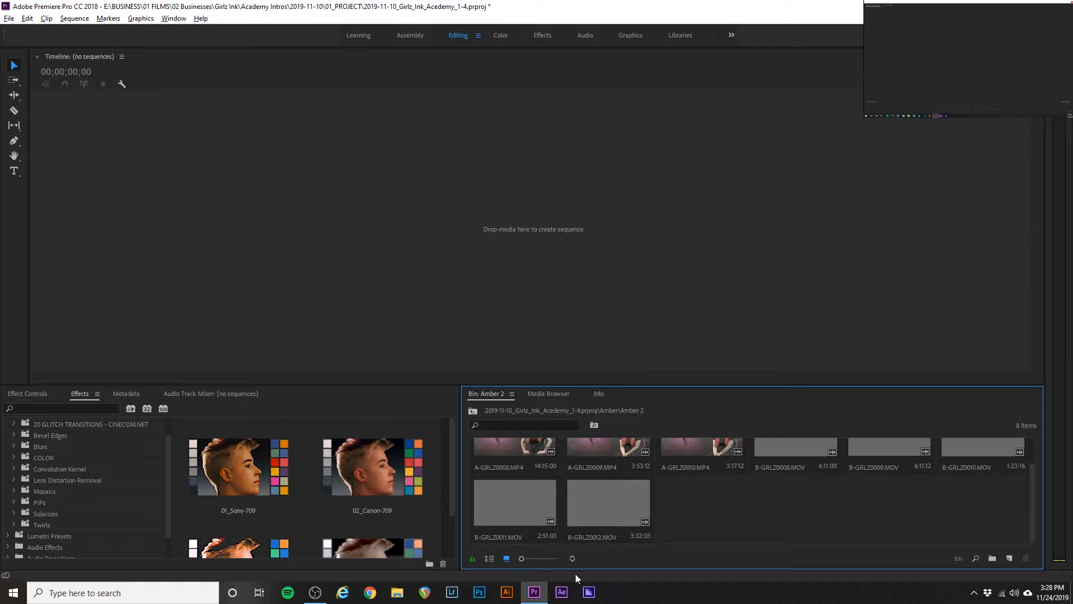
left_click(572, 556)
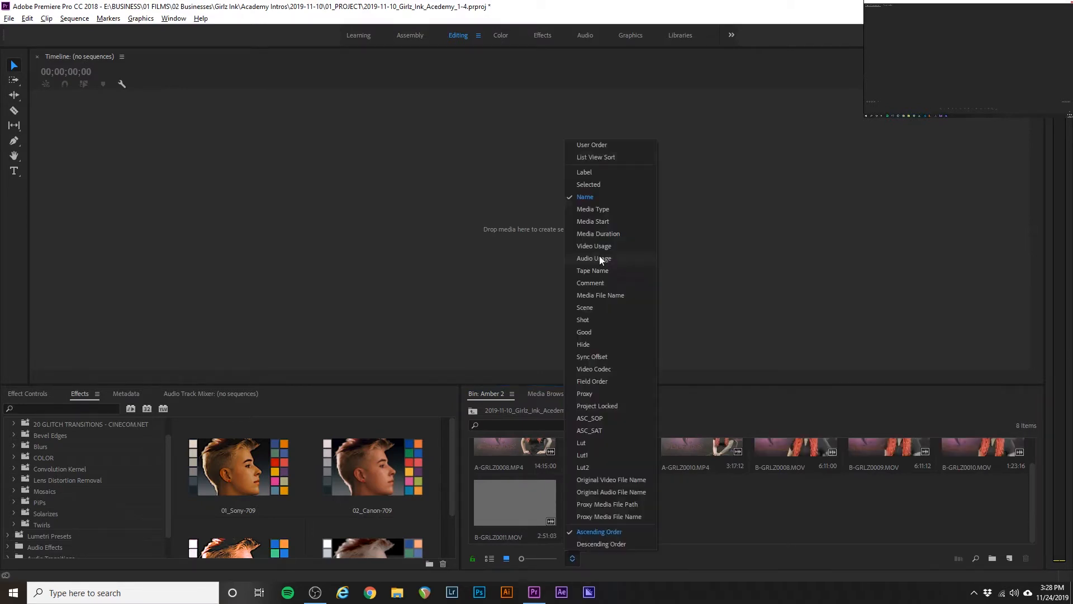
left_click(685, 528)
scroll(671, 526, "up", 1)
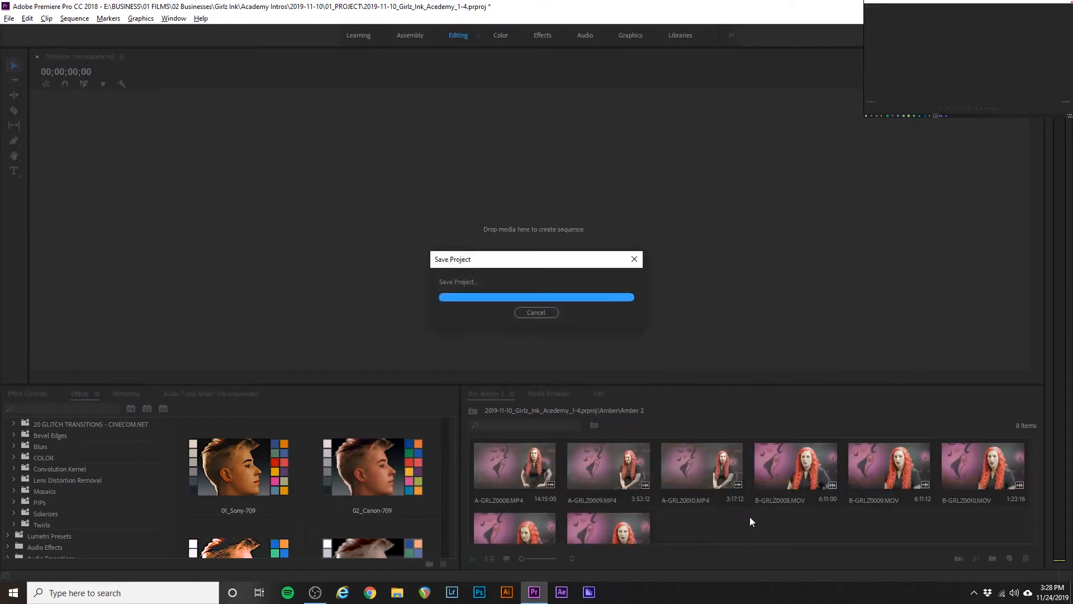
scroll(752, 525, "down", 1)
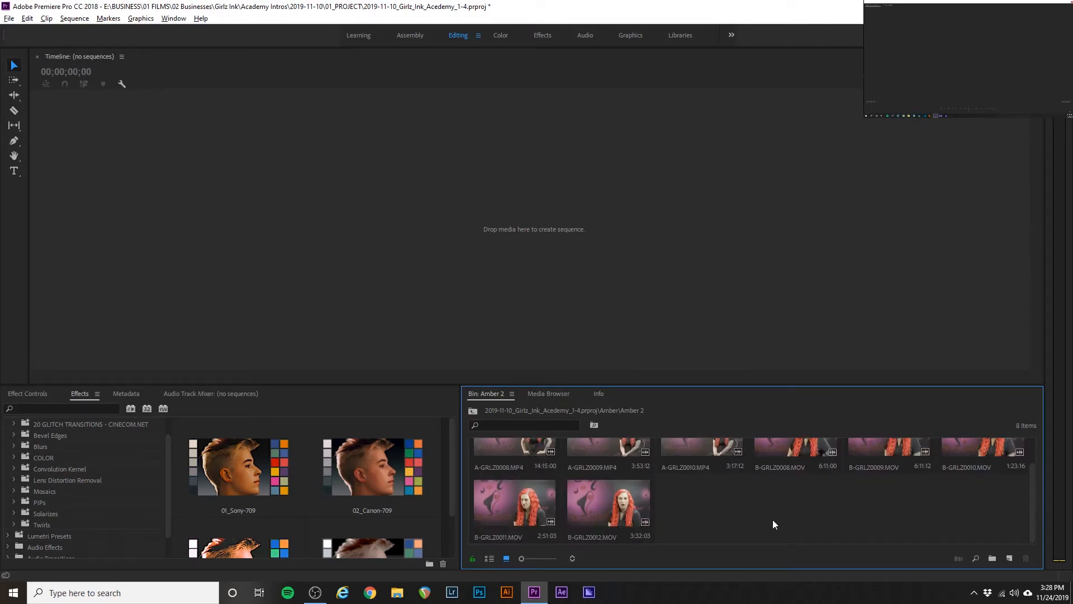
scroll(772, 520, "up", 1)
- Create a new sequence in the empty timeline from the five B-camera clips, B-GRLZ0008.MOV through B-GRLZ0012.MOV
left_click(790, 471)
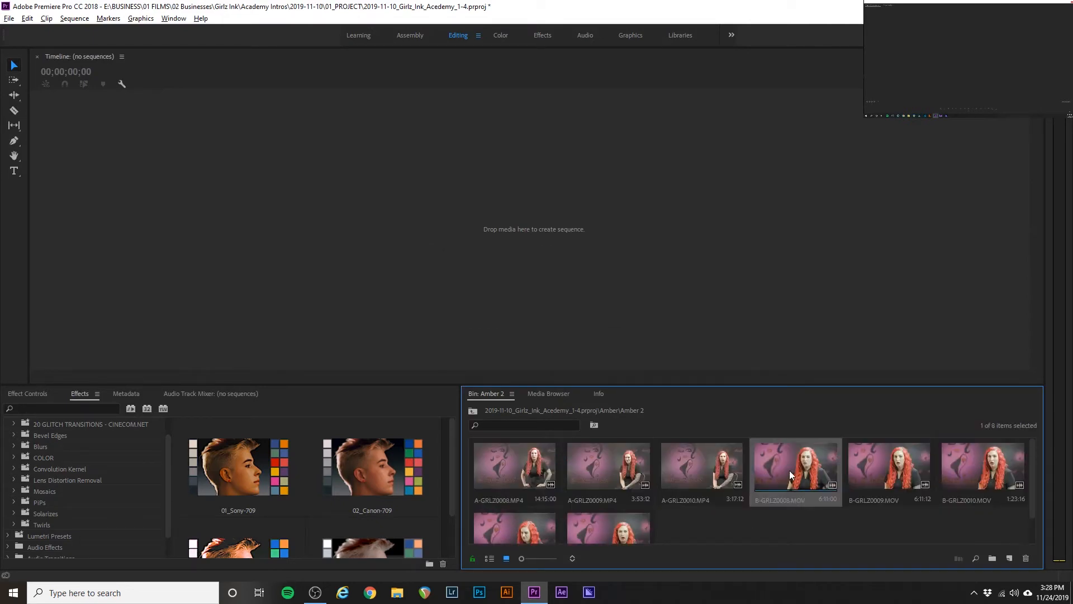
scroll(794, 503, "down", 1)
left_click(613, 491, "shift")
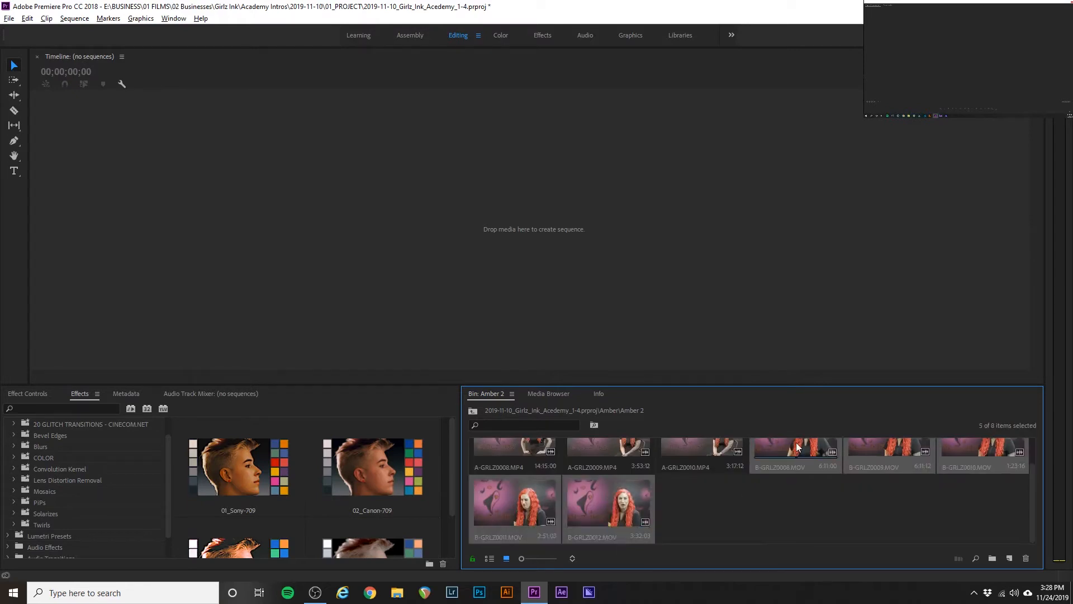
left_click_drag(757, 425, 77, 201)
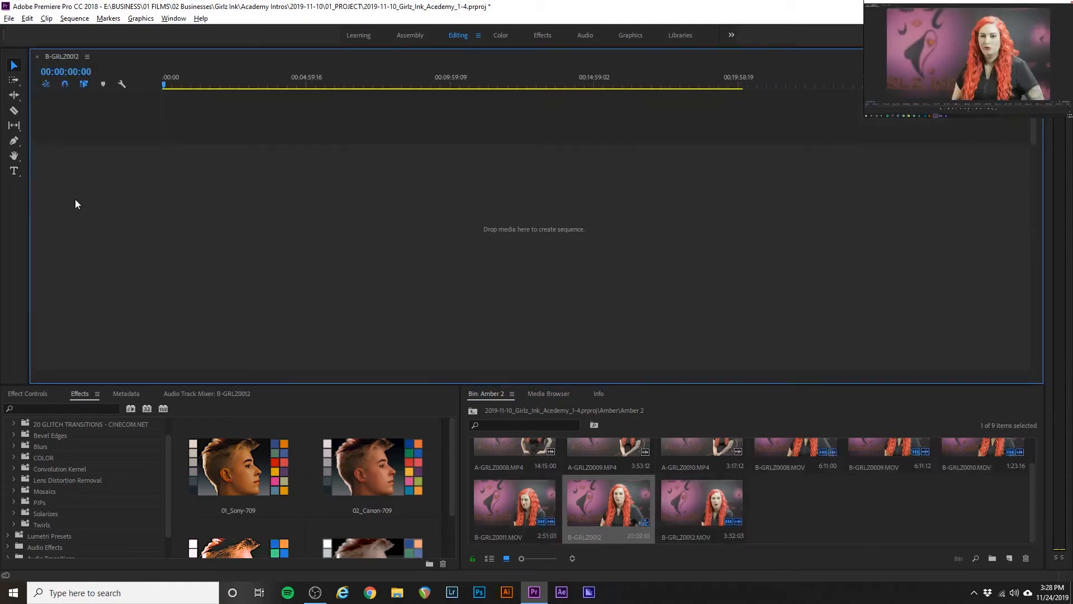
- Locate the new sequence among the clips in the Amber 2 bin and rename it xAmber2
left_click(790, 528)
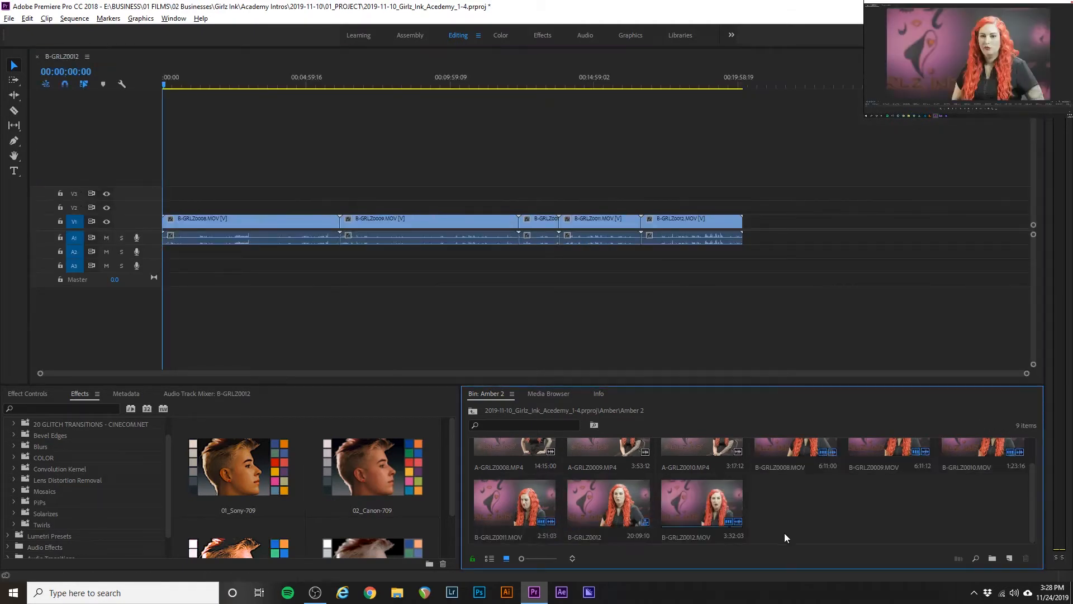
scroll(786, 511, "up", 1)
scroll(786, 511, "down", 1)
left_click(635, 511)
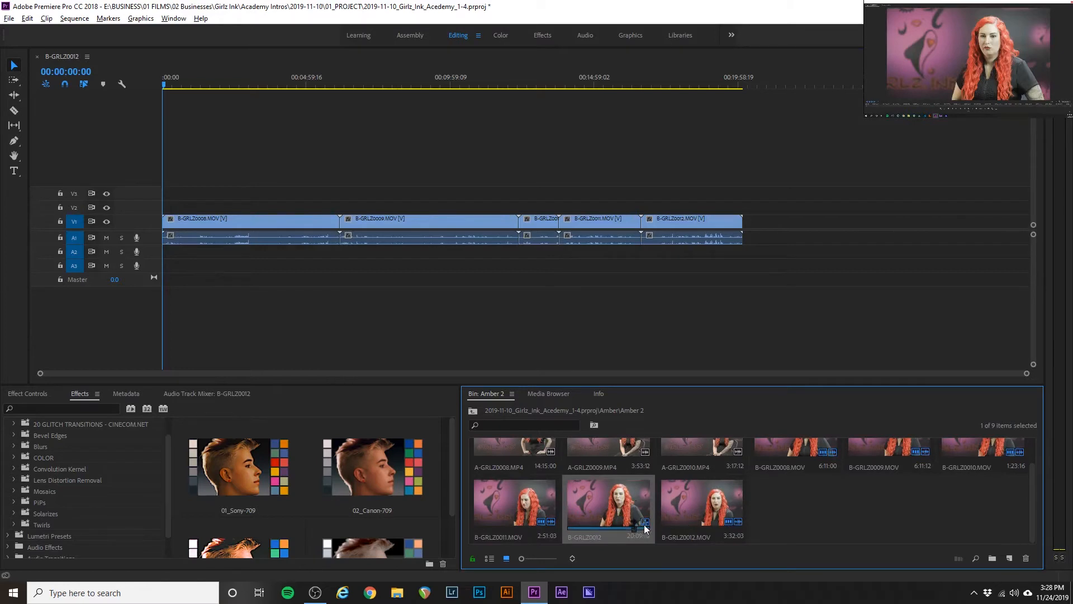
left_click(583, 535)
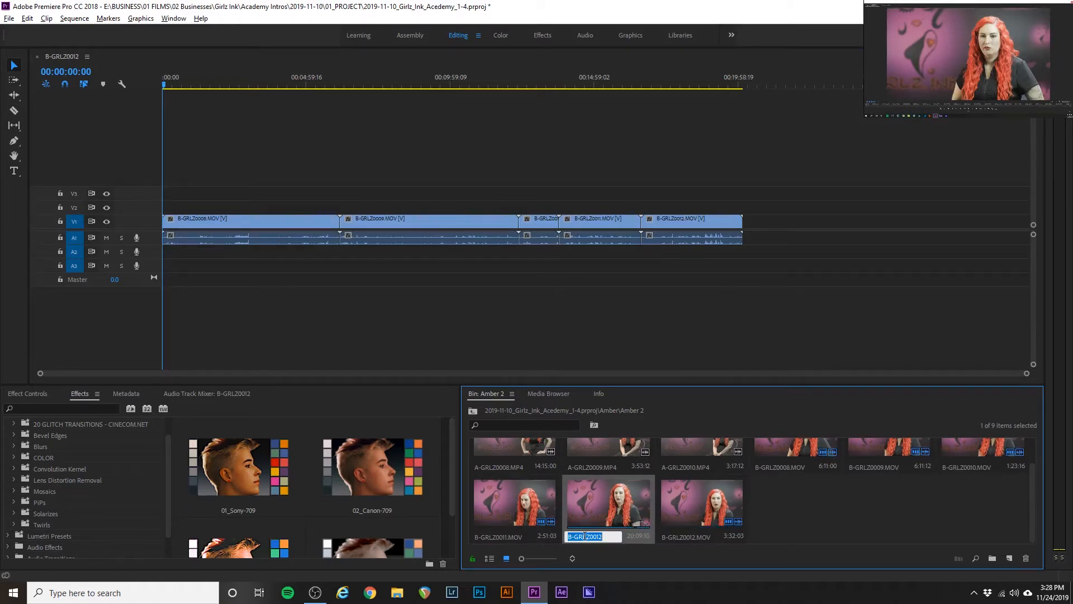
type("xAmber2")
left_click(766, 497)
- Cut the xAmber2 sequence from the Amber 2 bin and paste it into the parent Amber bin
right_click(615, 515)
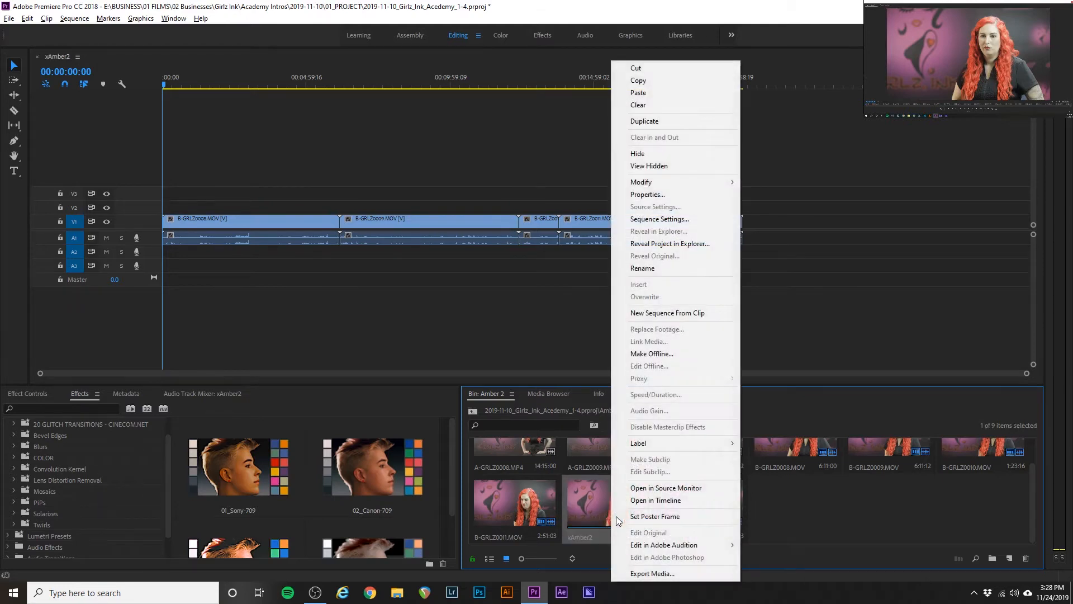
left_click(634, 69)
left_click(473, 414)
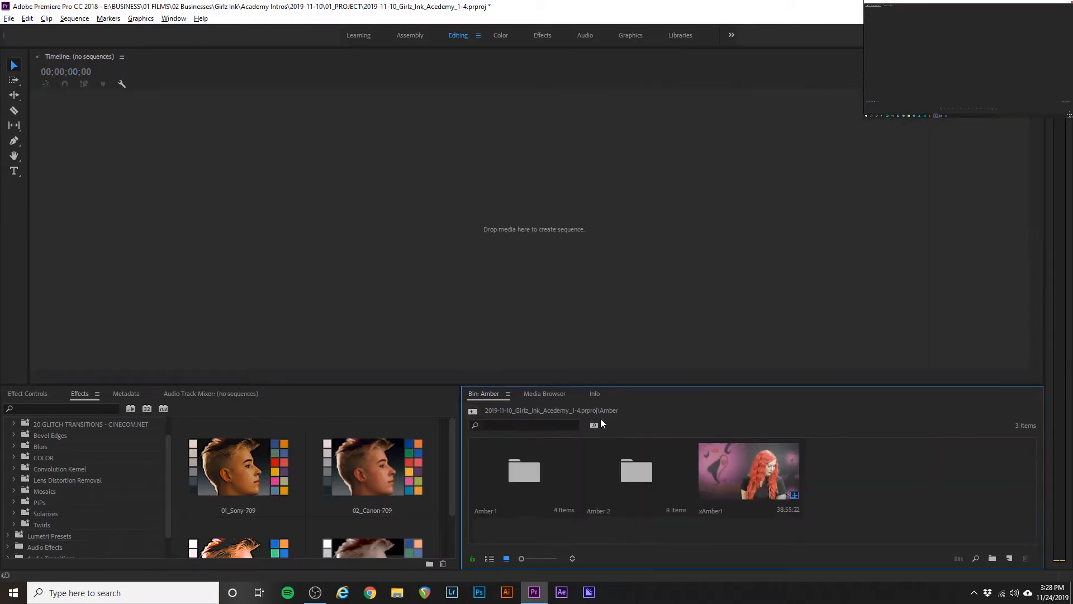
right_click(867, 474)
left_click(885, 482)
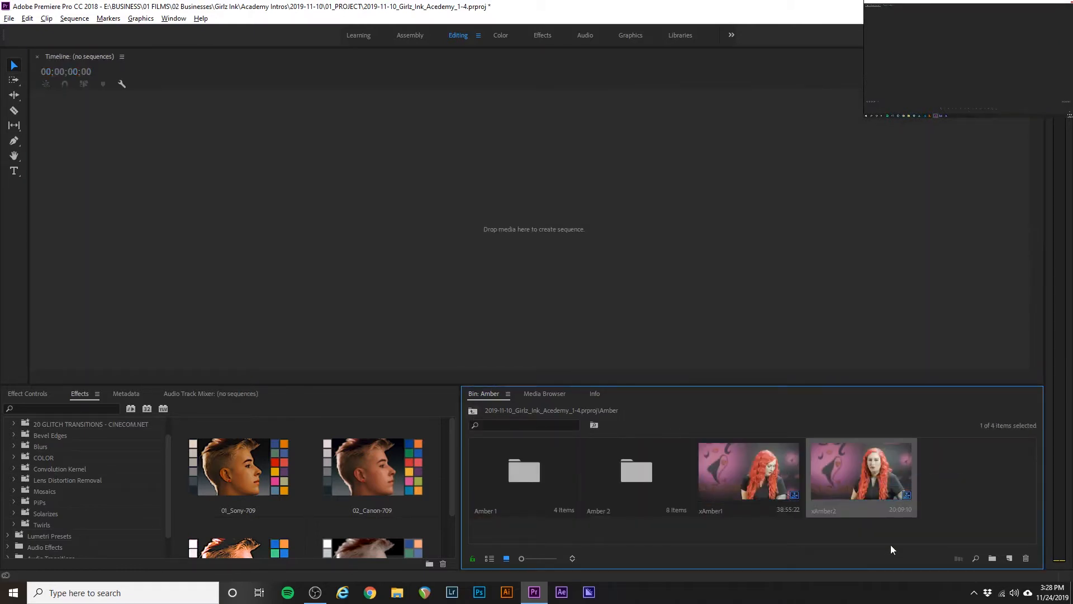
- Open the xAmber1 and xAmber2 sequences from the Amber bin in the timeline
left_click(777, 475)
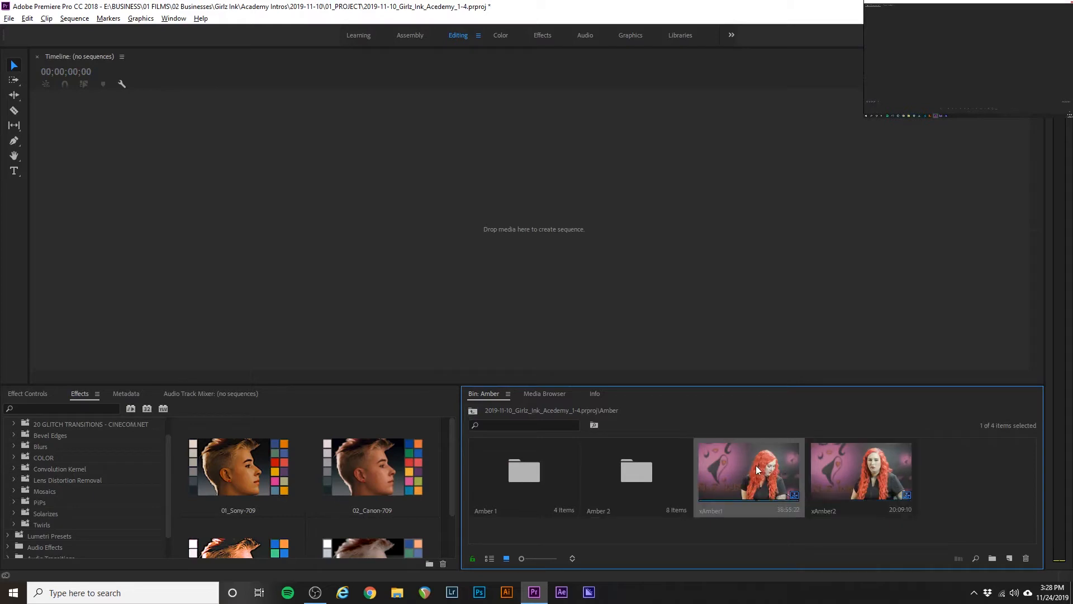
double_click(755, 466)
double_click(850, 472)
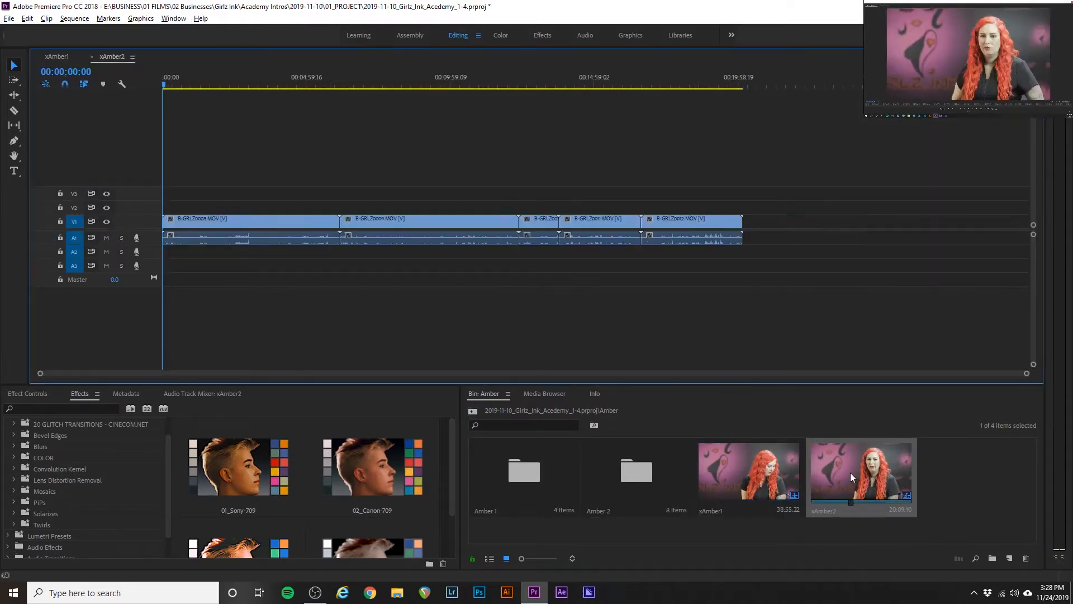
- Switch between the two open sequences in the timeline and close xAmber2, keeping xAmber1 open
left_click(65, 57)
left_click(106, 58)
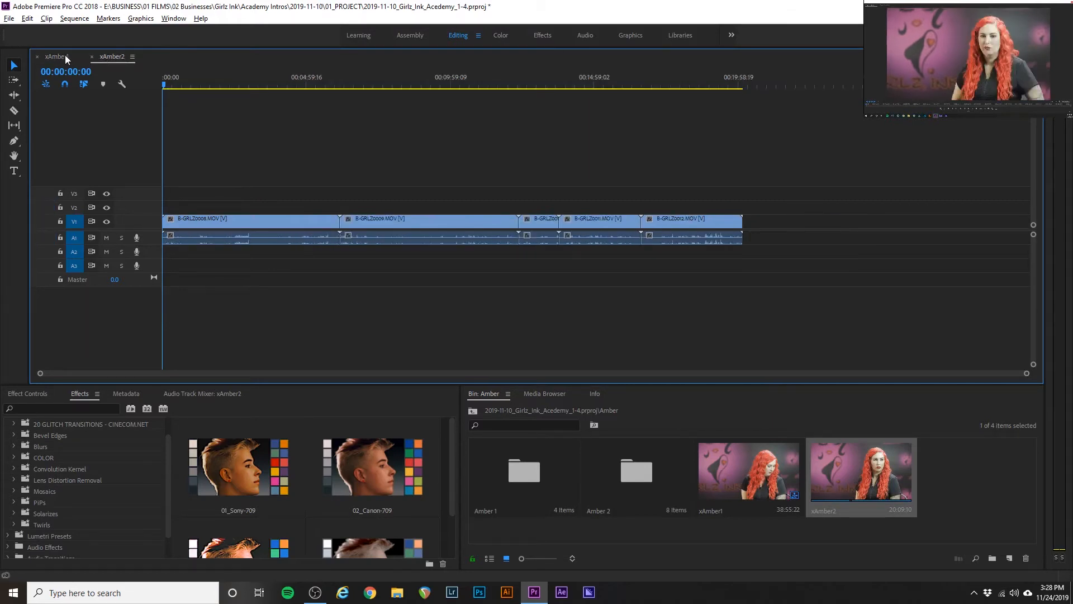
left_click(65, 56)
left_click(114, 58)
left_click(92, 56)
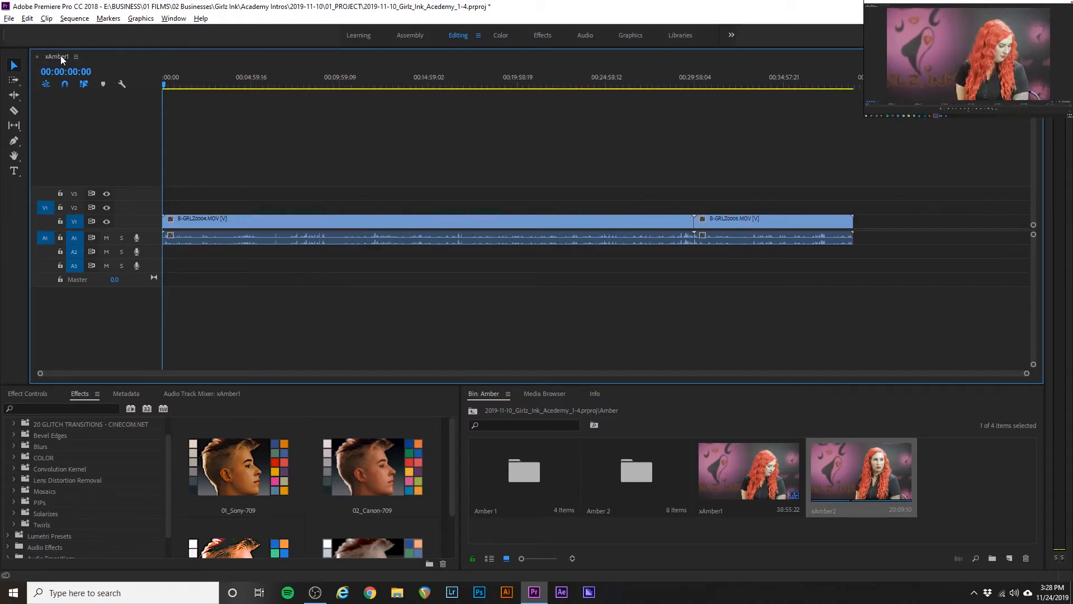
- Return to the project's top level and sort its items by Name
left_click(472, 412)
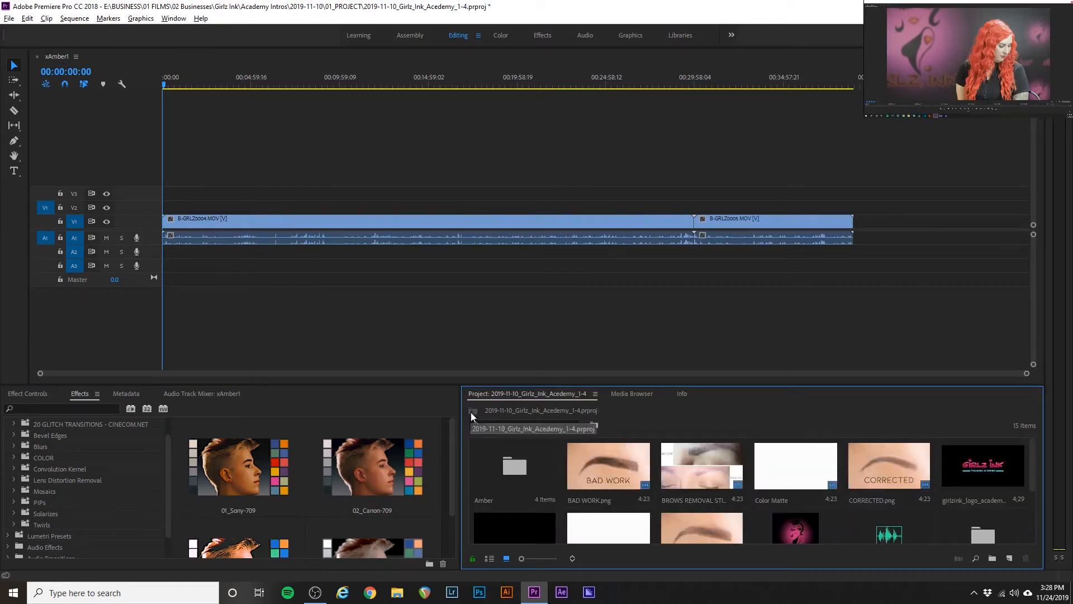
left_click(572, 558)
left_click(583, 199)
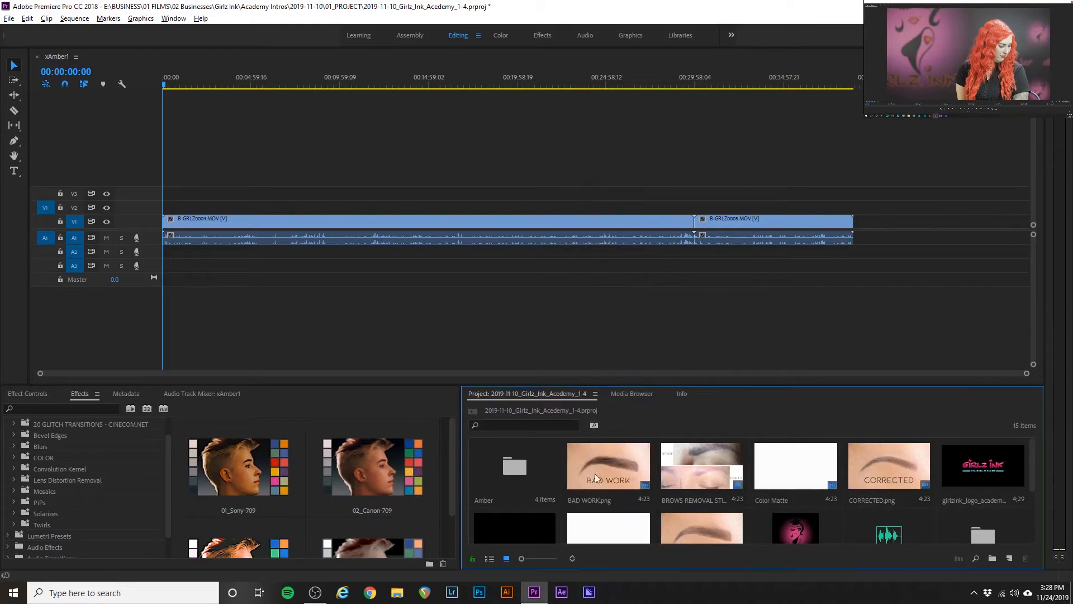
- Find the Teryn bin in the project, open it, and open its xTeryn2 sequence in the timeline
scroll(690, 514, "down", 3)
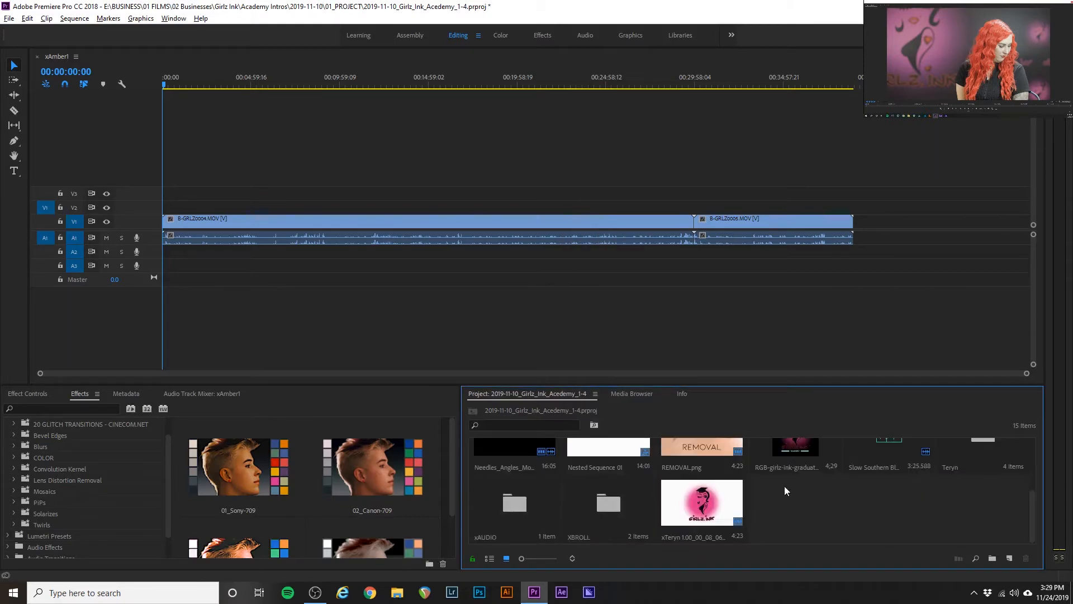
double_click(998, 451)
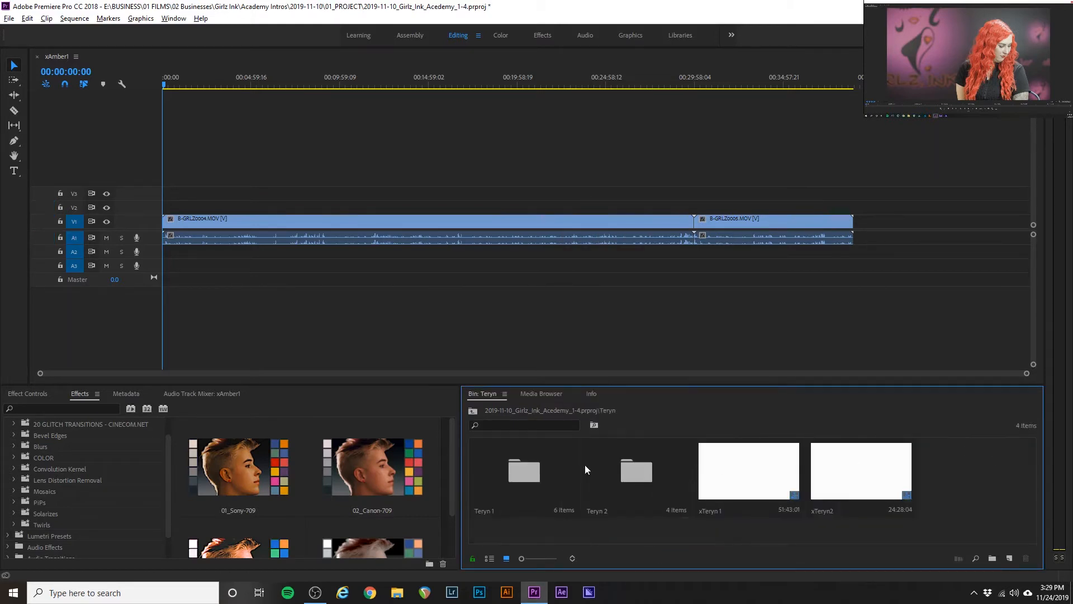
left_click(747, 484)
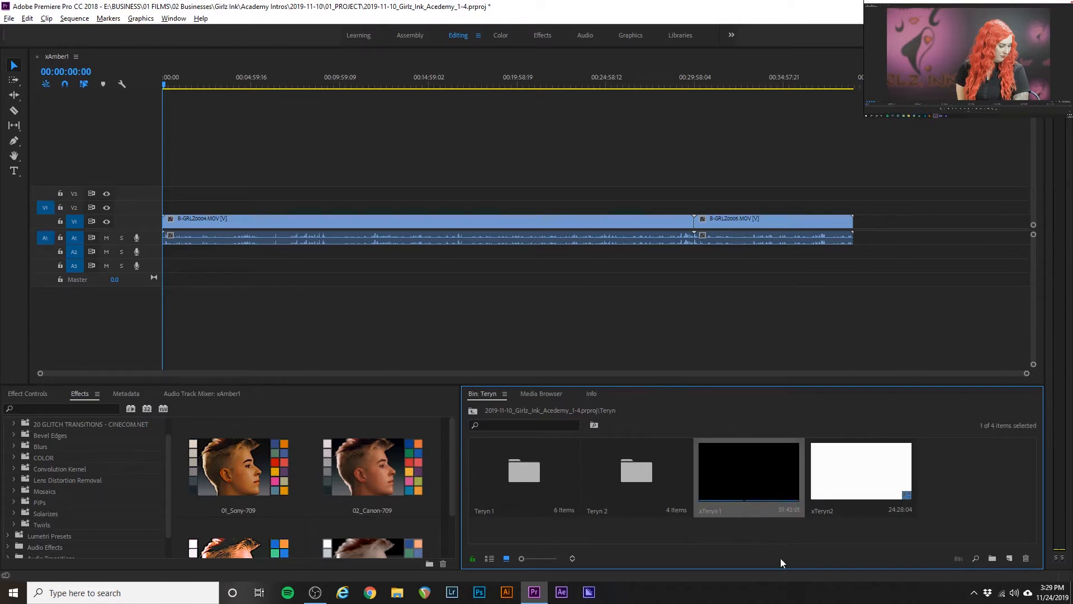
double_click(847, 482)
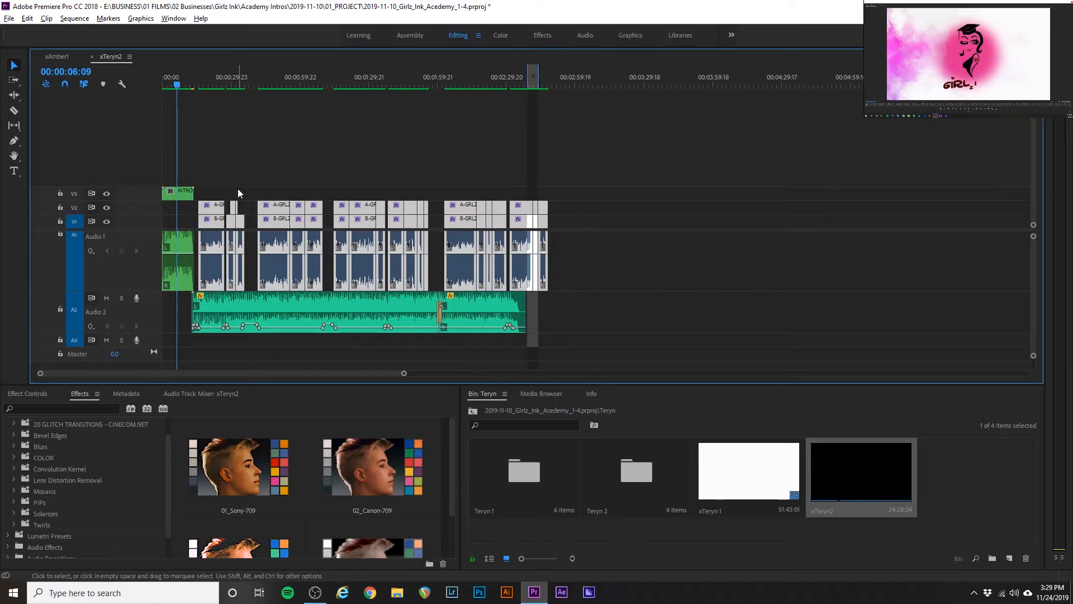
- In xAmber1, select both B-camera clips and move them later, leaving about 32 minutes empty at the start
scroll(248, 224, "up", 5)
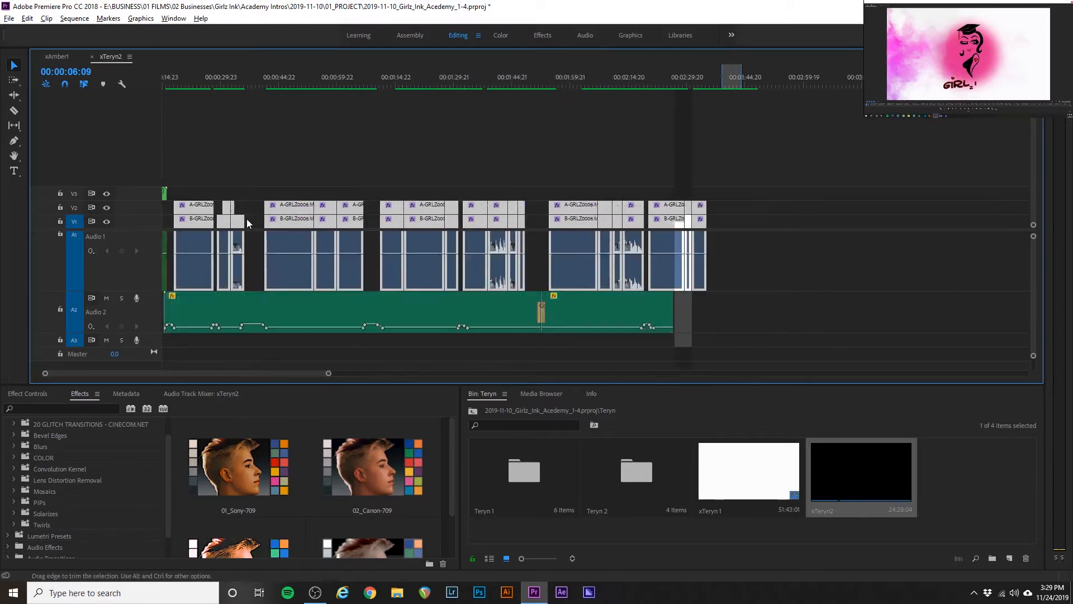
scroll(248, 224, "up", 2)
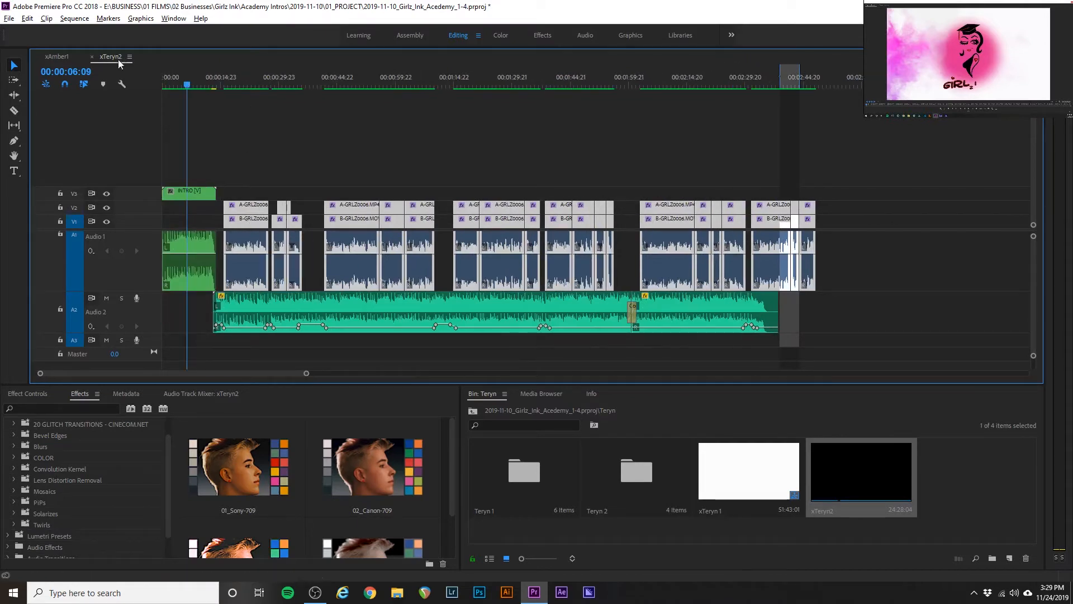
left_click(62, 58)
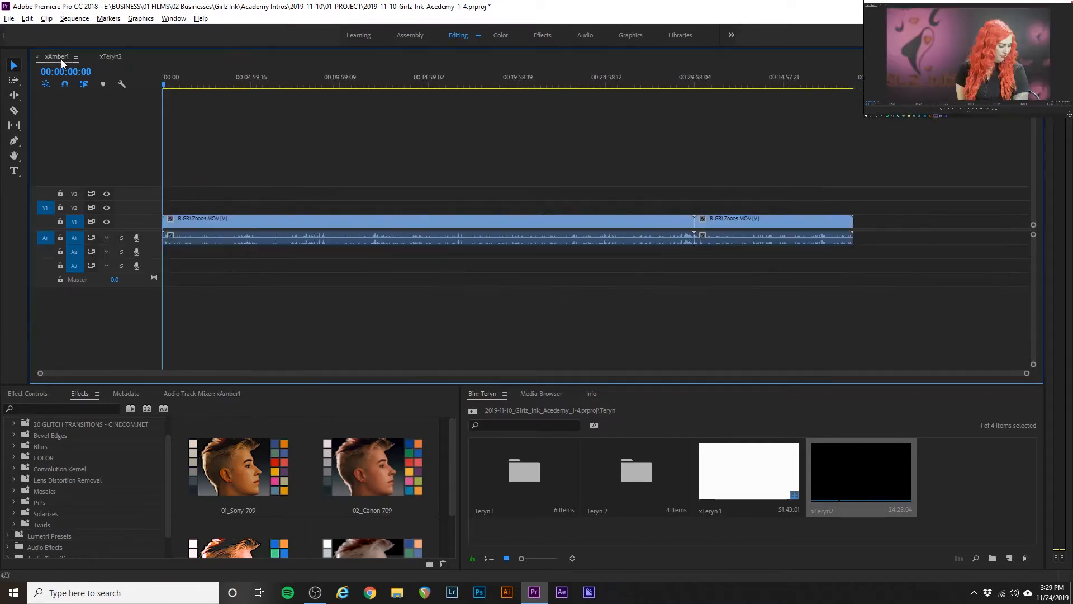
left_click(218, 224)
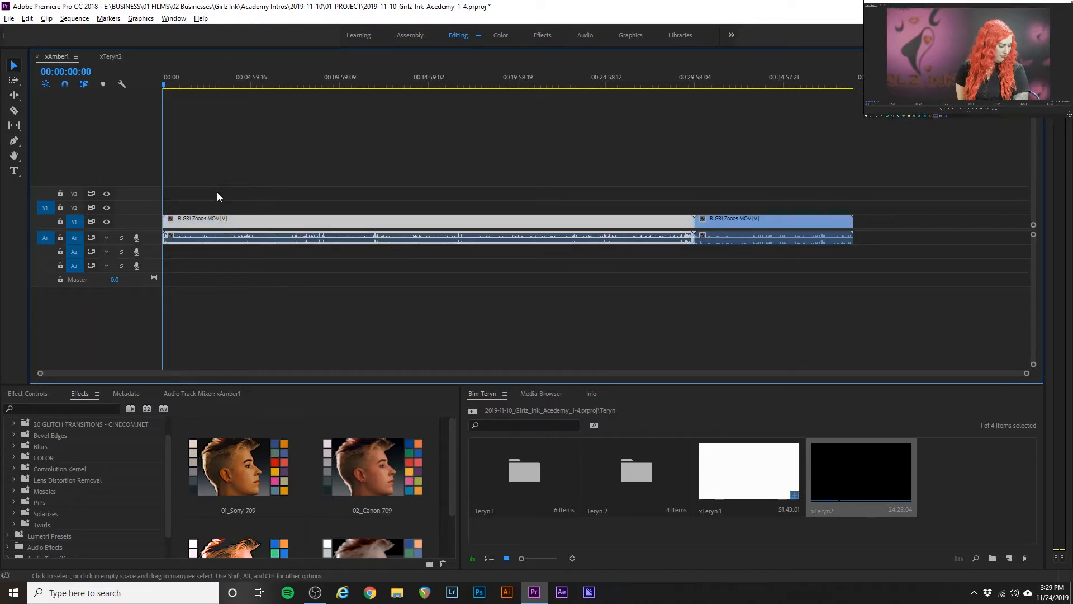
left_click(643, 177)
left_click_drag(779, 173, 543, 239)
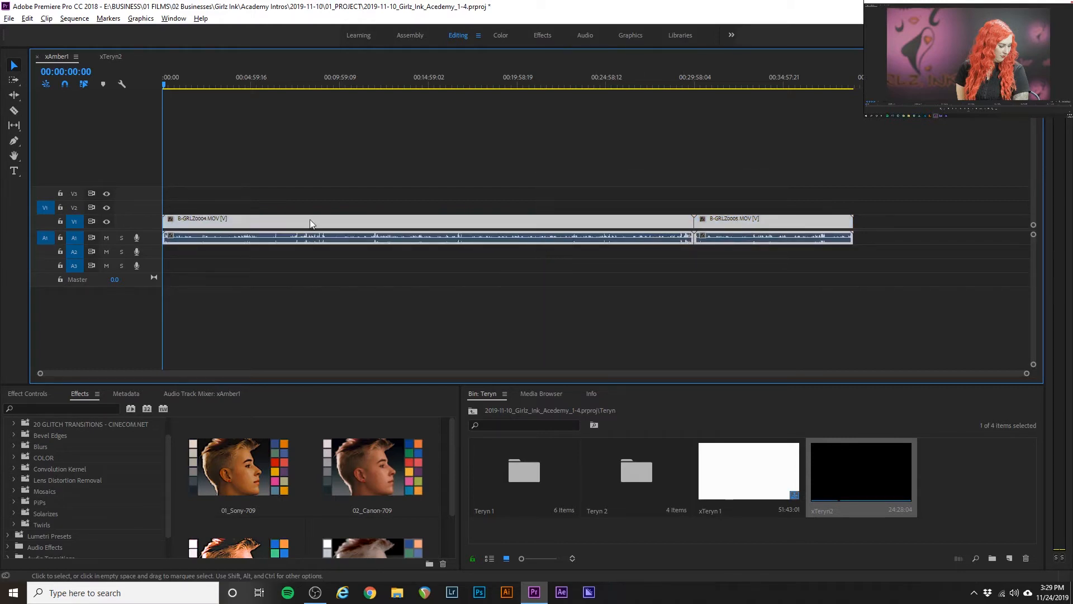
left_click_drag(310, 220, 883, 245)
key("backslash")
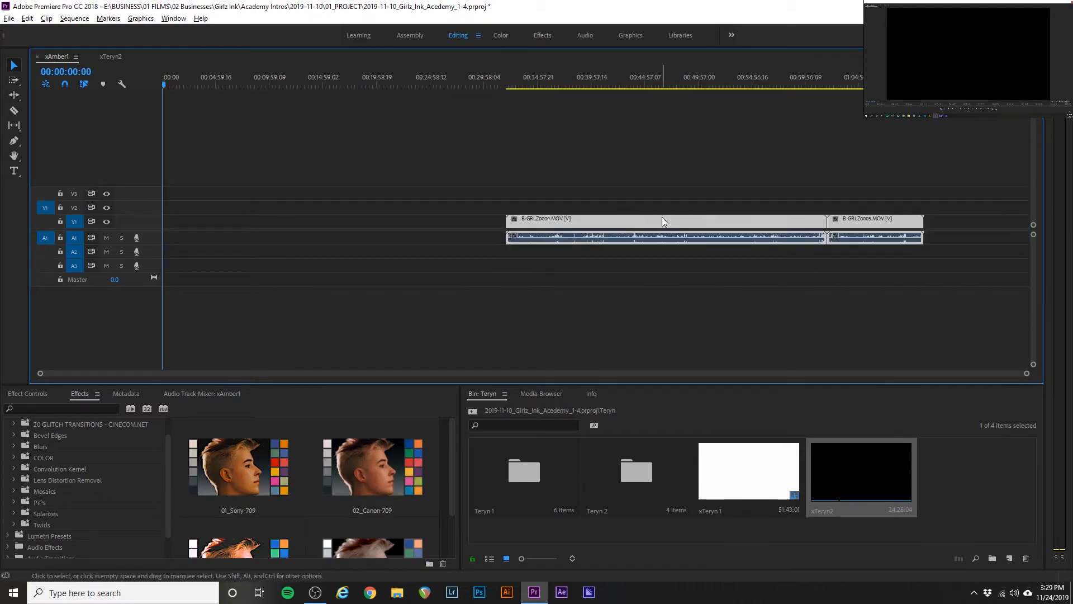
- Copy the INTRO clip from the xTeryn2 sequence and paste it at the start of xAmber1
left_click(105, 58)
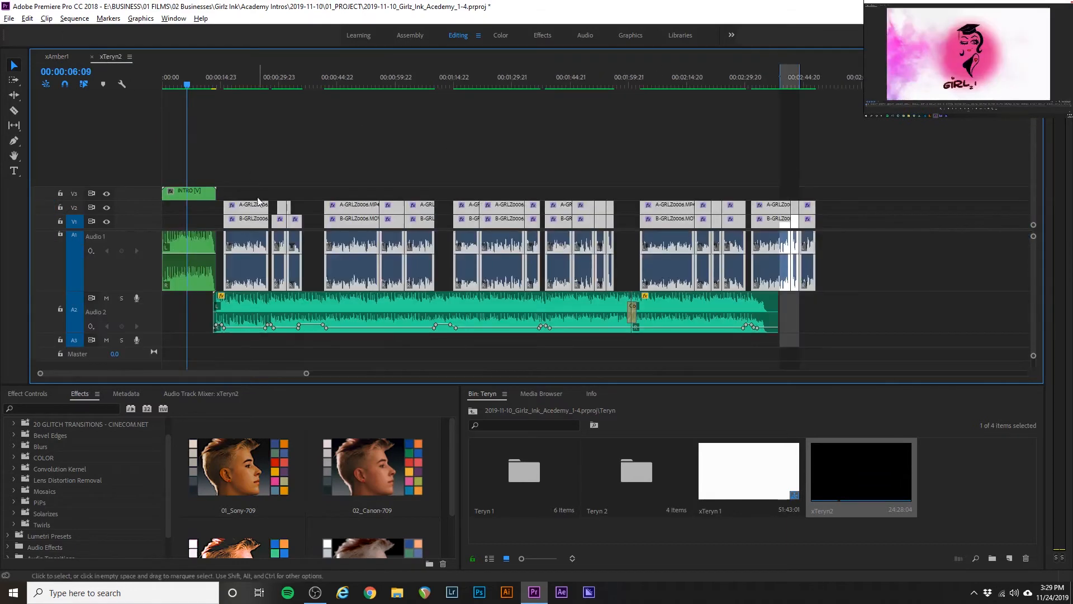
left_click_drag(200, 160, 200, 288)
right_click(200, 196)
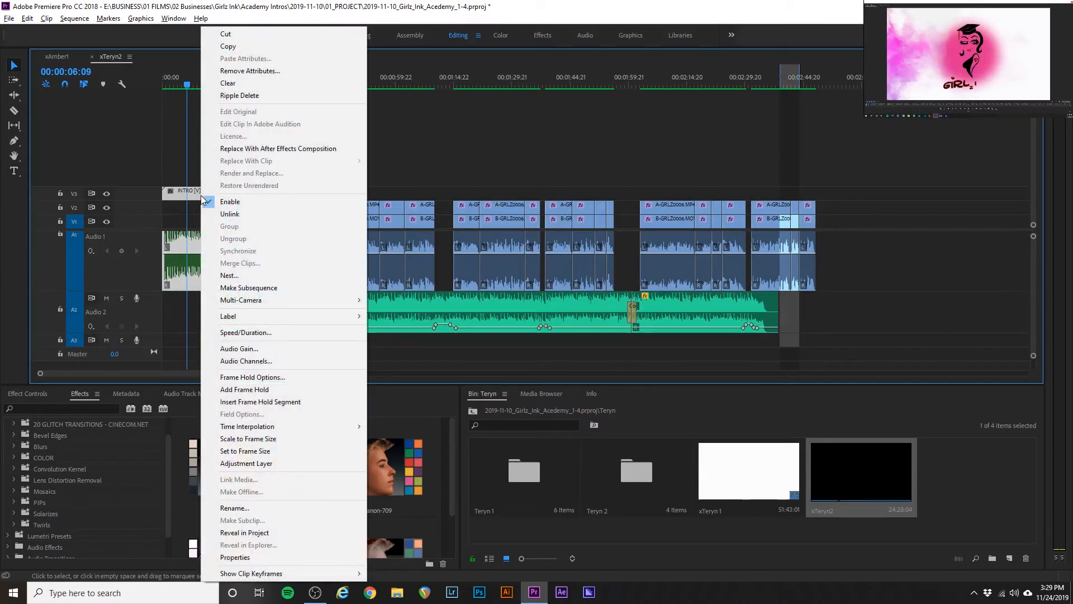
left_click(218, 37)
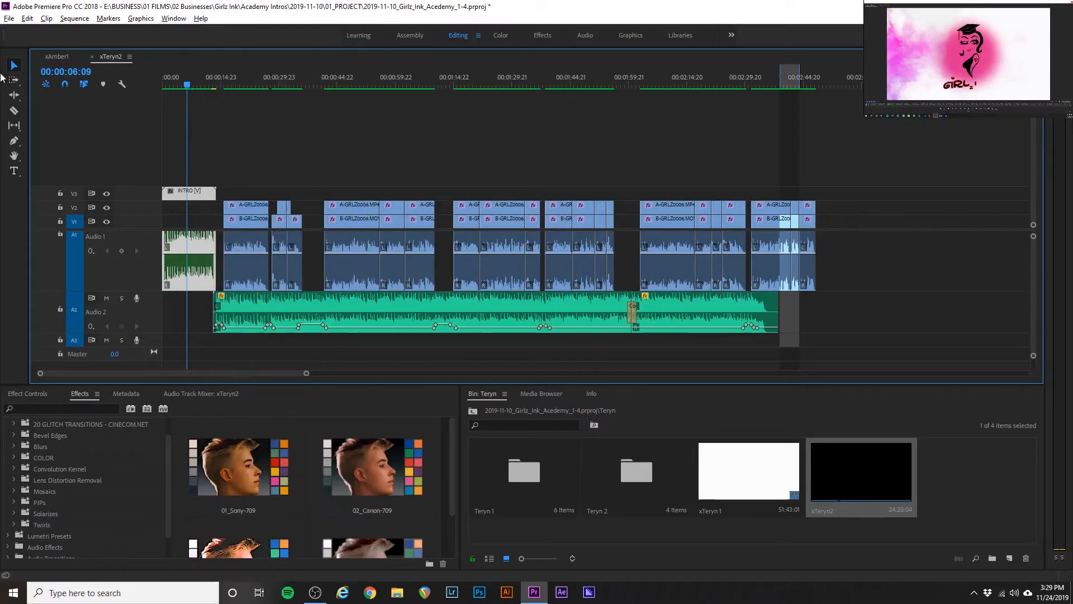
left_click(56, 57)
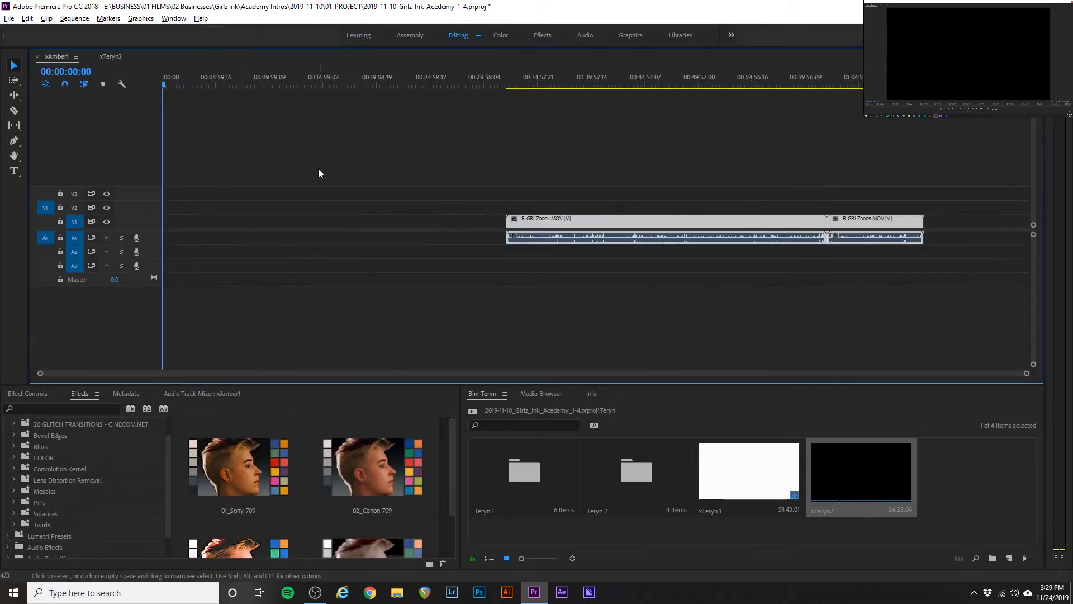
left_click(163, 85)
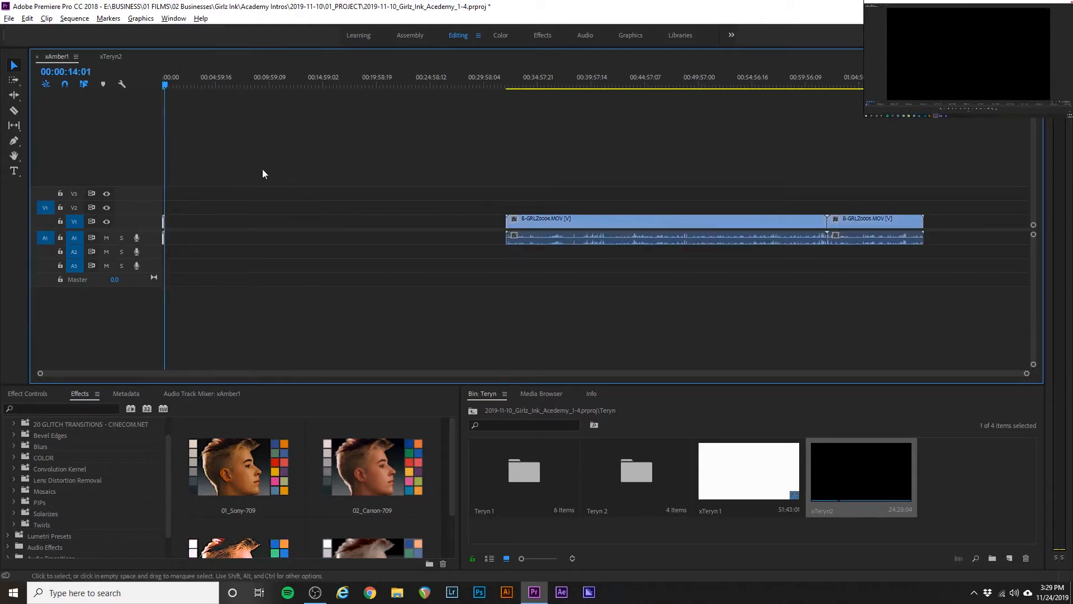
- Move both B-camera clips in xAmber1 earlier, closer to the INTRO clip, starting at about 00:01:14
key("ctrl+z")
scroll(169, 227, "up", 5)
scroll(169, 230, "up", 2)
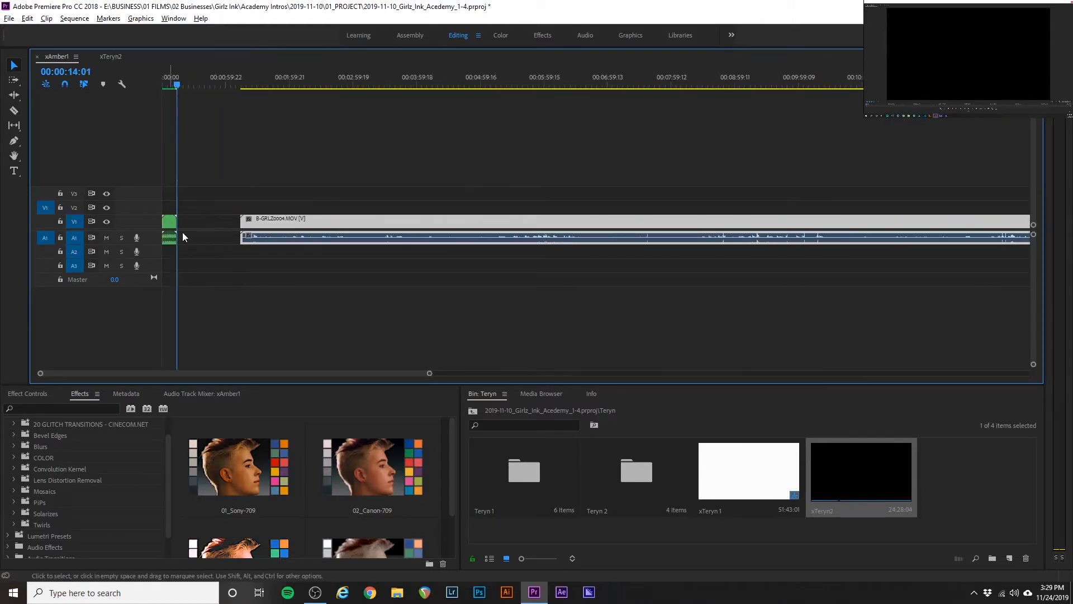
scroll(183, 234, "up", 4)
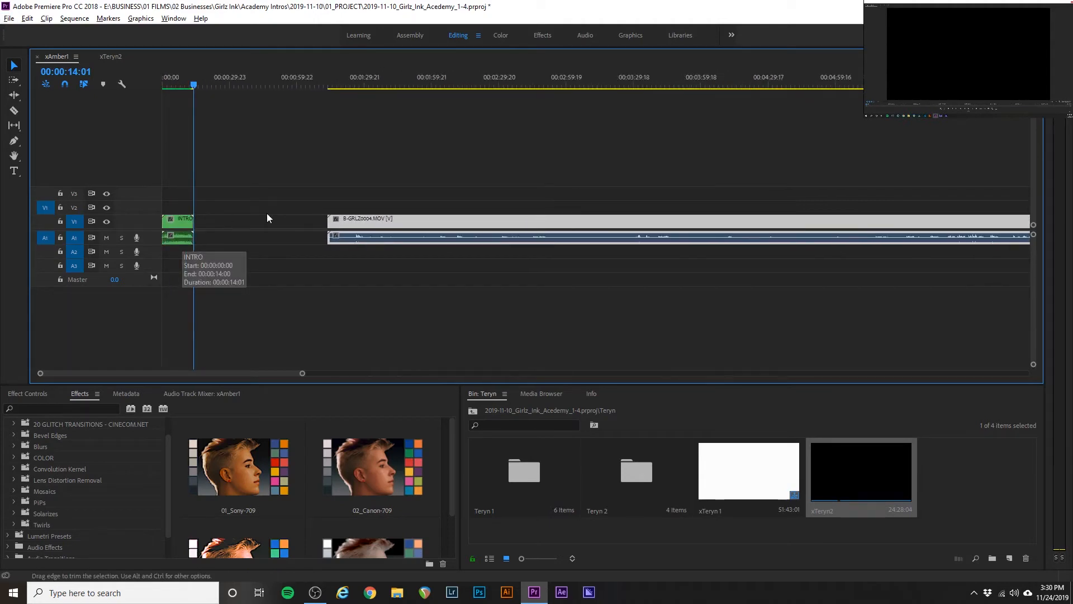
- Move the INTRO clip's audio down to track A3, leaving its video on V1
left_click(223, 212)
left_click(179, 221)
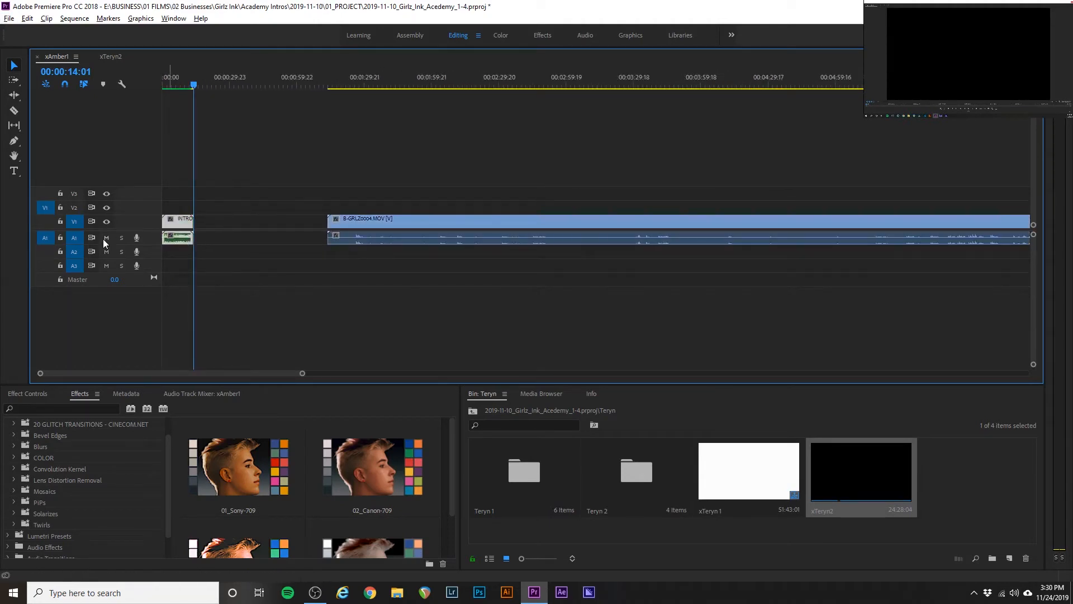
left_click_drag(179, 240, 180, 249)
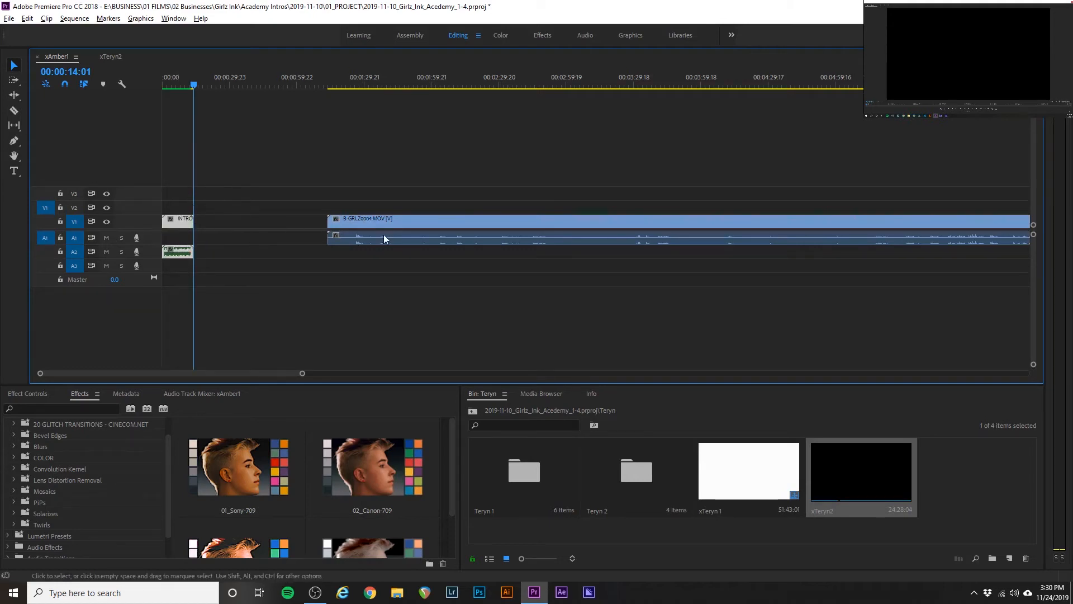
left_click_drag(179, 255, 180, 267)
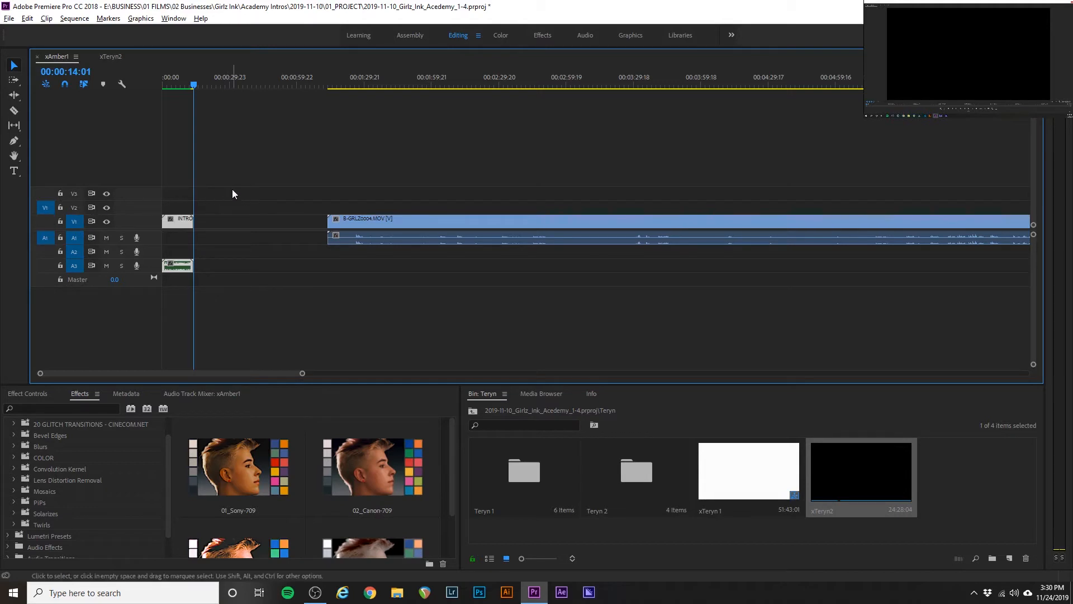
- Turn the V1 and A1 source patches off and back on in the xAmber1 timeline
key("minus")
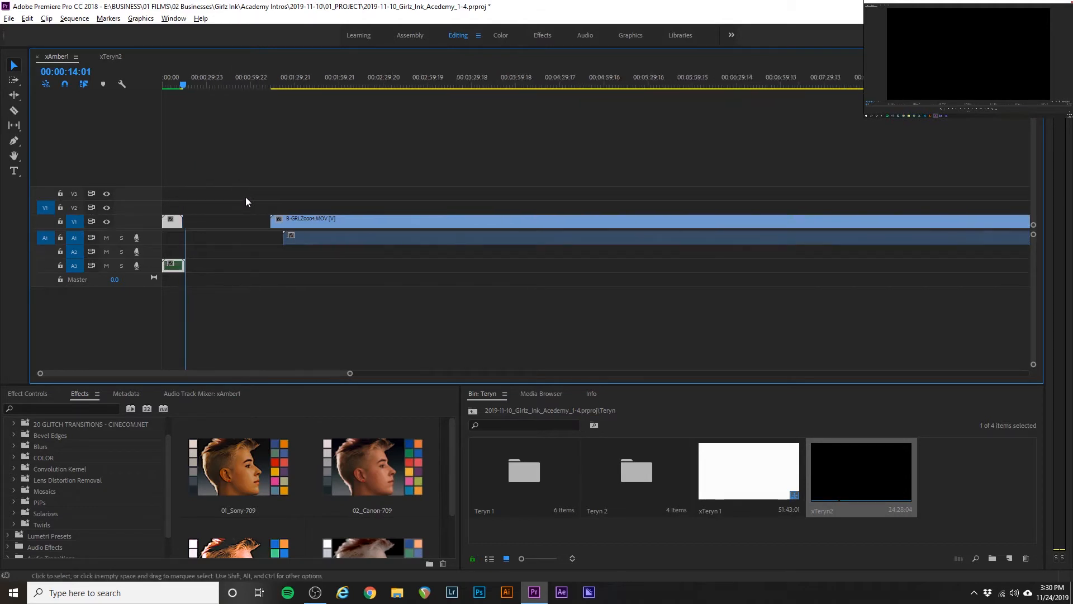
left_click(45, 207)
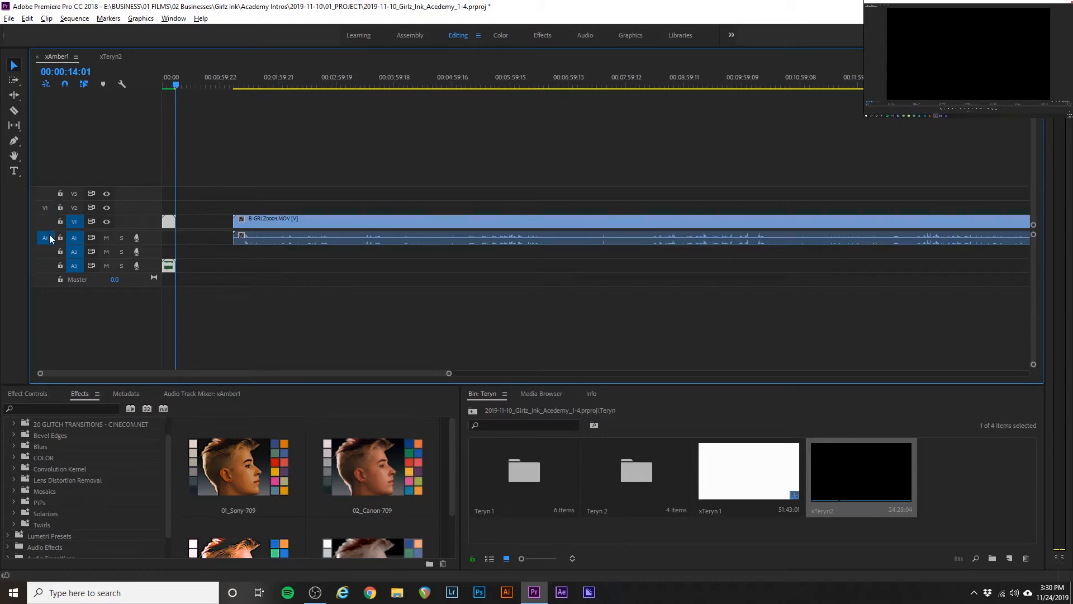
left_click(46, 237)
left_click(48, 237)
left_click(47, 208)
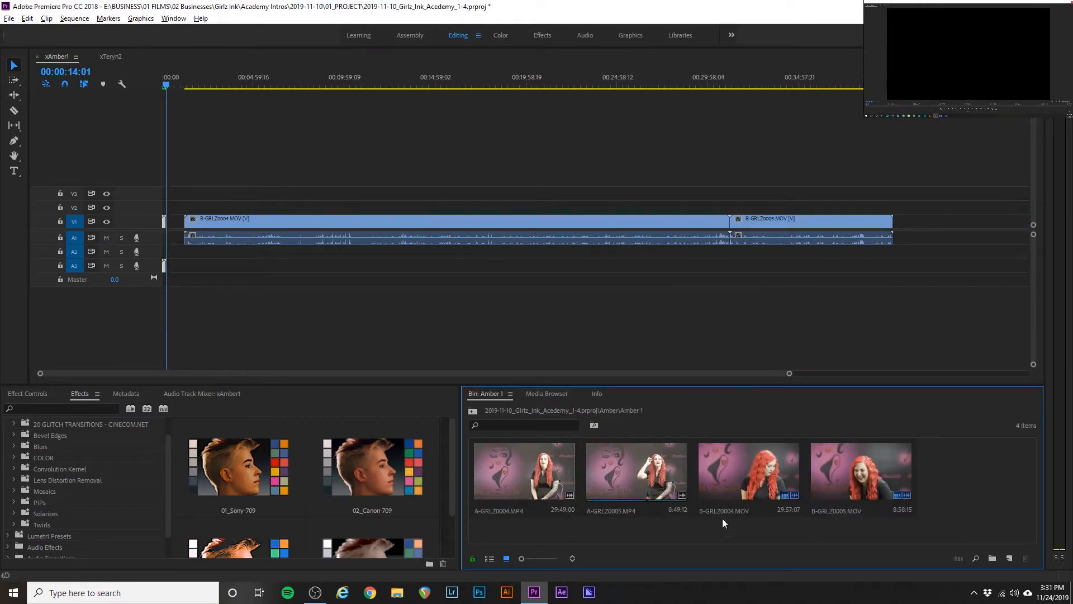
- Add A-GRLZ0004.MP4 and A-GRLZ0005.MP4 from the Amber 1 bin to tracks V2 and A2, starting in line with the B-camera clips
left_click_drag(724, 526, 881, 447)
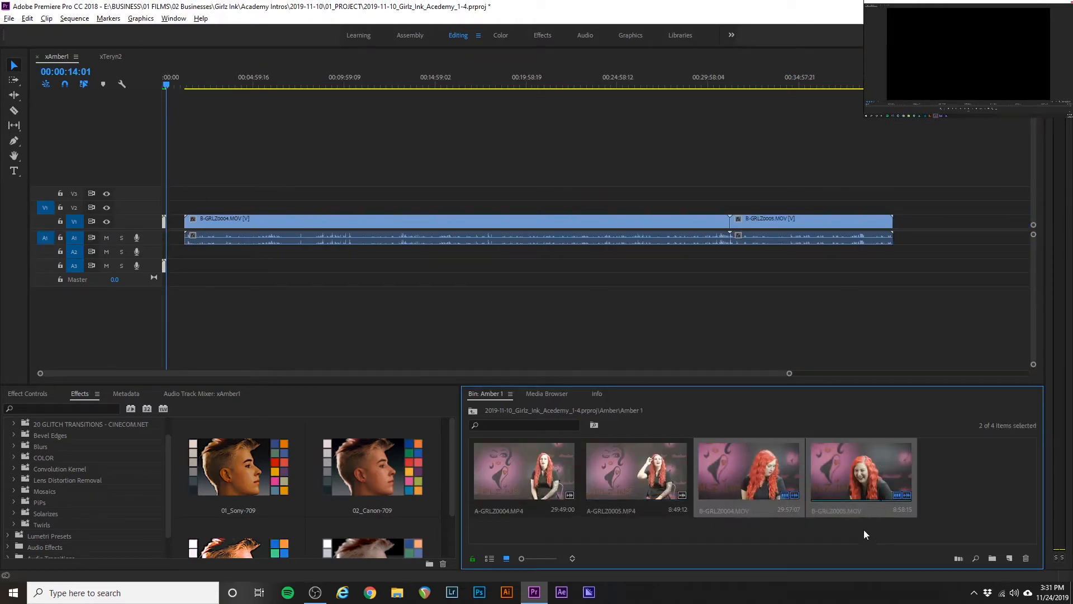
left_click(857, 528)
left_click_drag(640, 518, 189, 211)
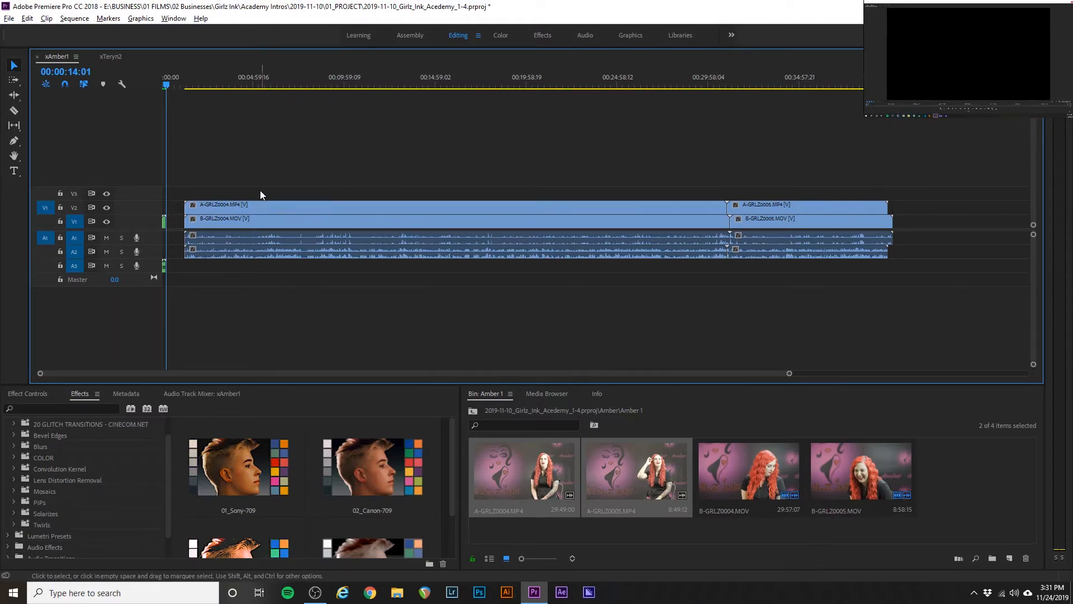
- Expand audio tracks A1 and A2 in xAmber1 to show the clip waveforms
scroll(260, 190, "up", 5)
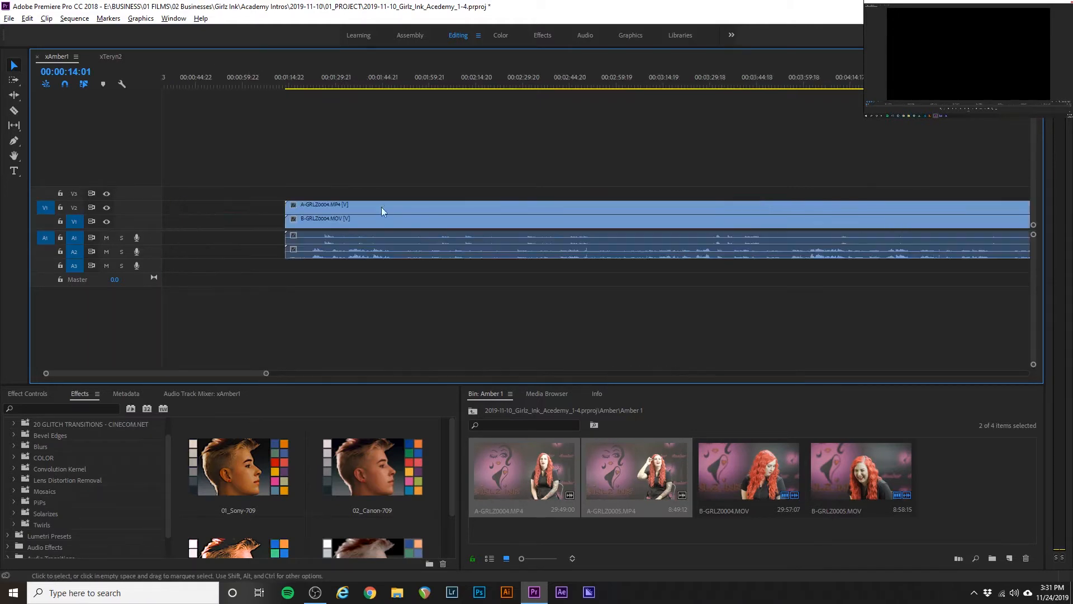
double_click(156, 237)
double_click(152, 278)
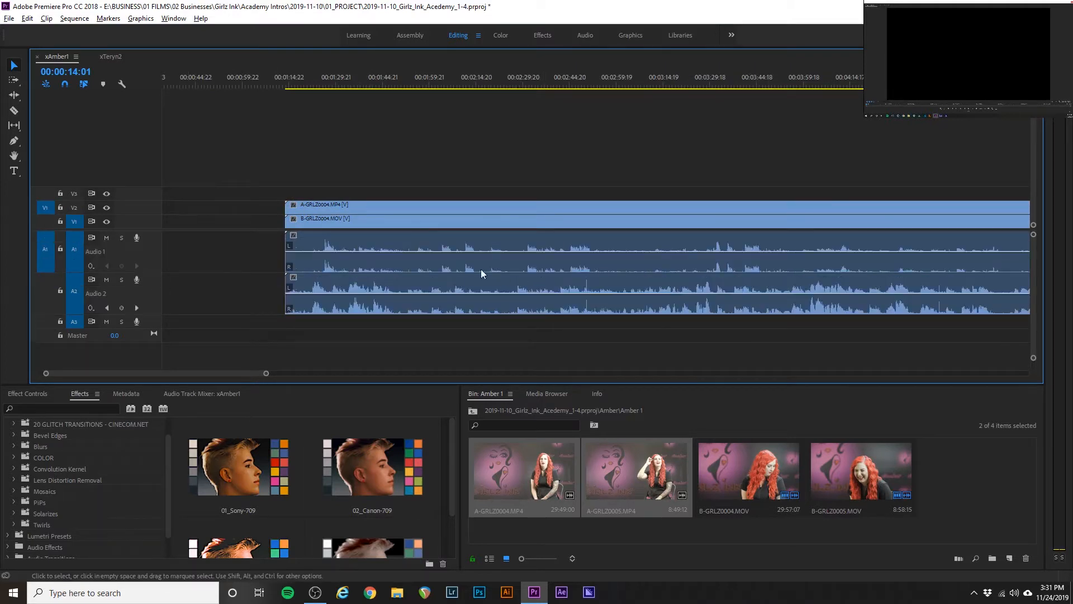
- Compare the audio waveforms of A-GRLZ0004.MP4 and B-GRLZ0004.MOV along the timeline to find matching patterns
scroll(527, 284, "down", 2)
scroll(526, 283, "down", 3)
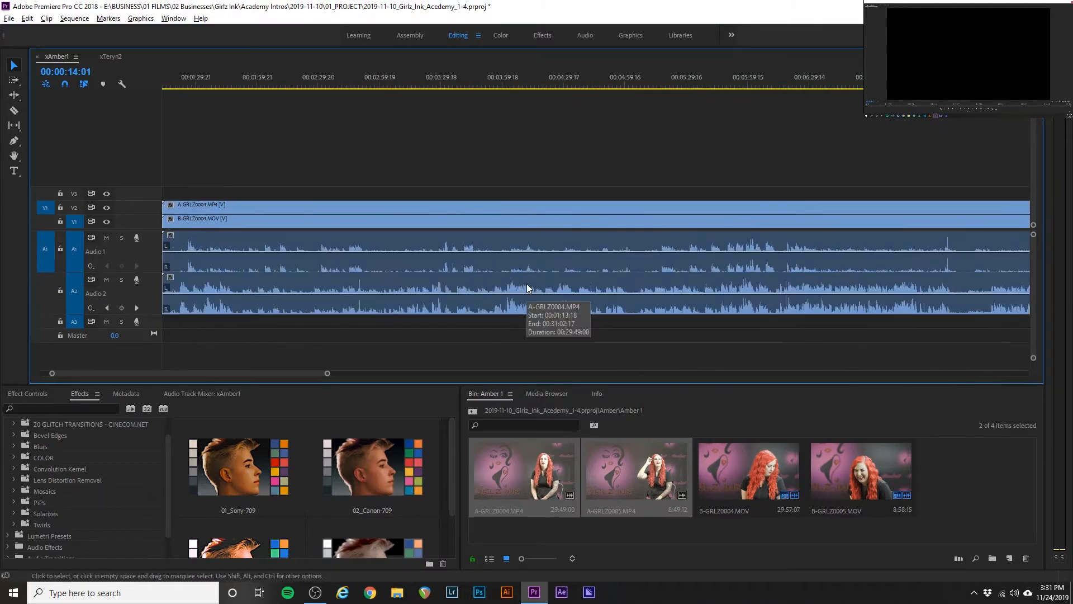
scroll(721, 322, "down", 2)
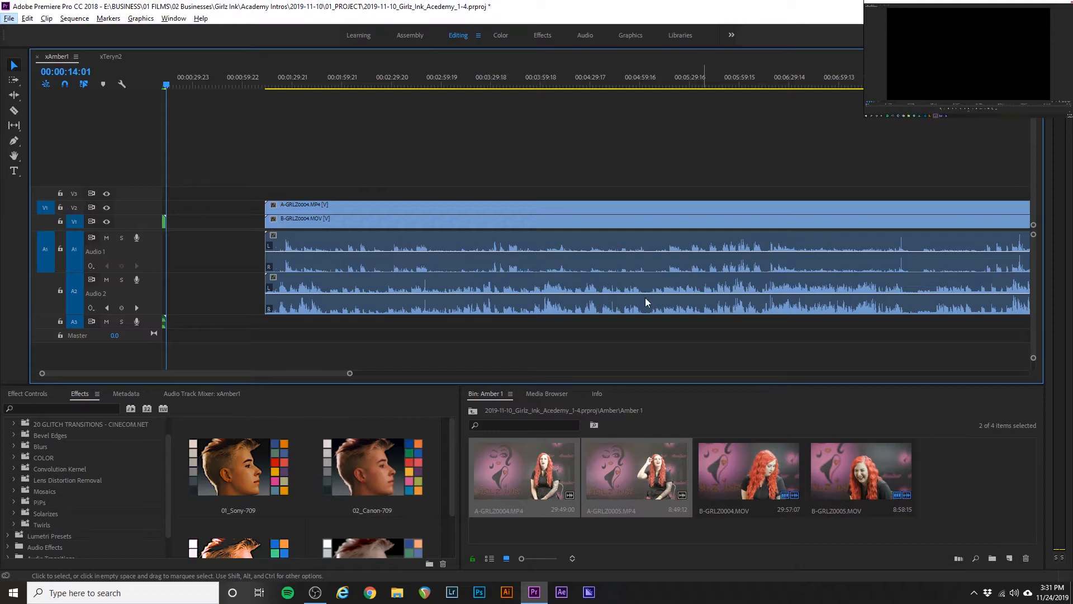
left_click(700, 284)
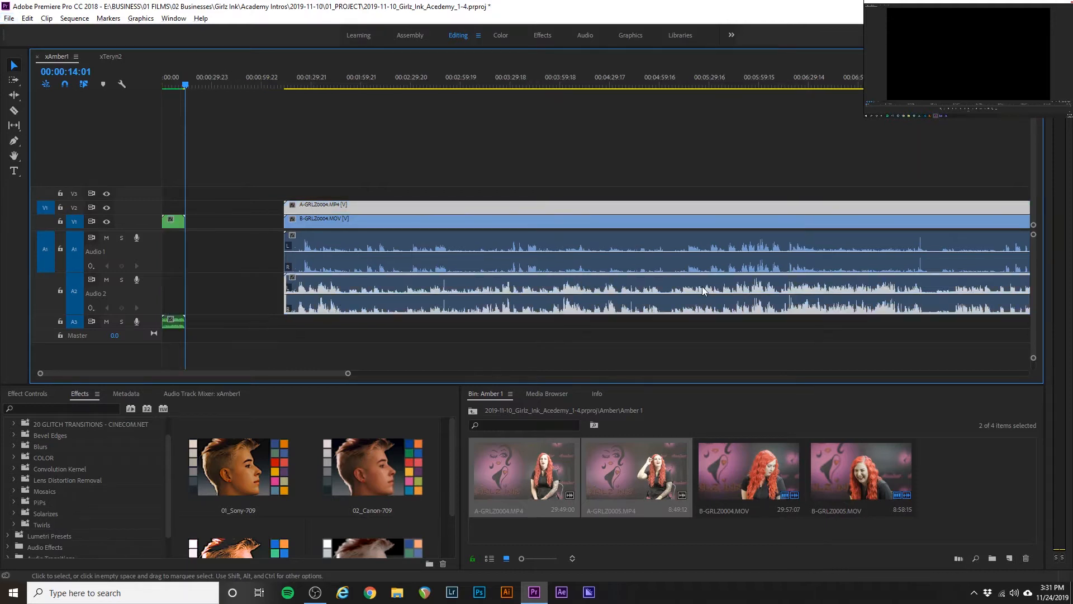
scroll(699, 286, "down", 5)
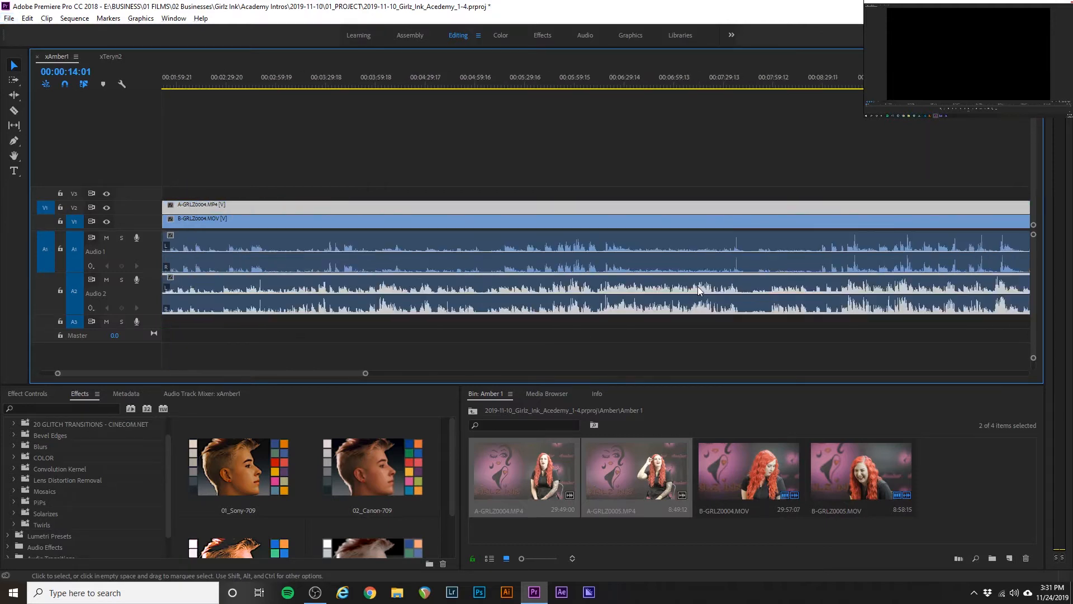
left_click(755, 327)
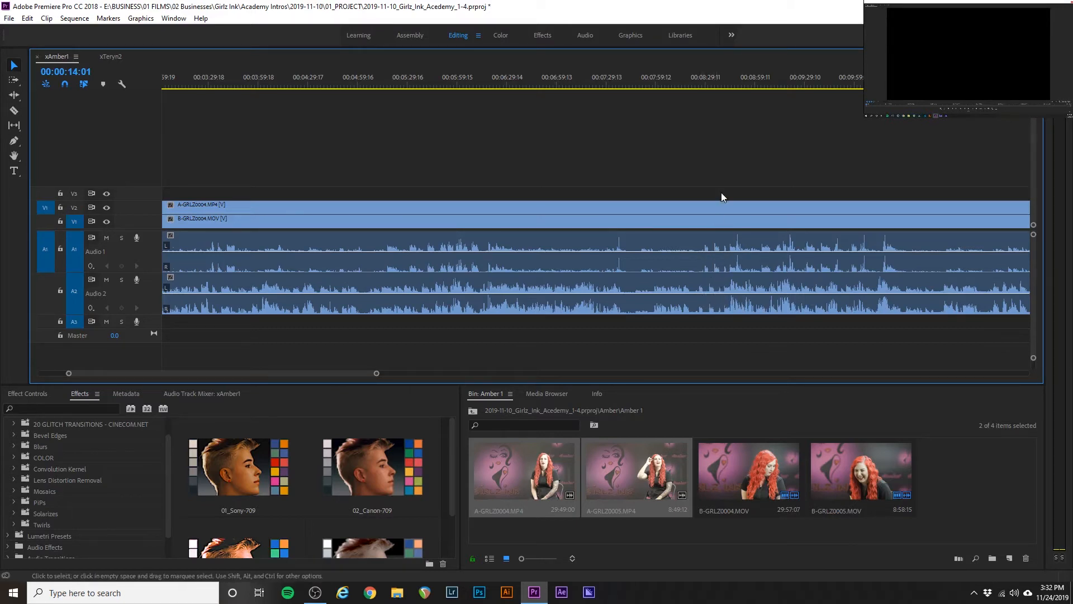
left_click(726, 229)
left_click(726, 287)
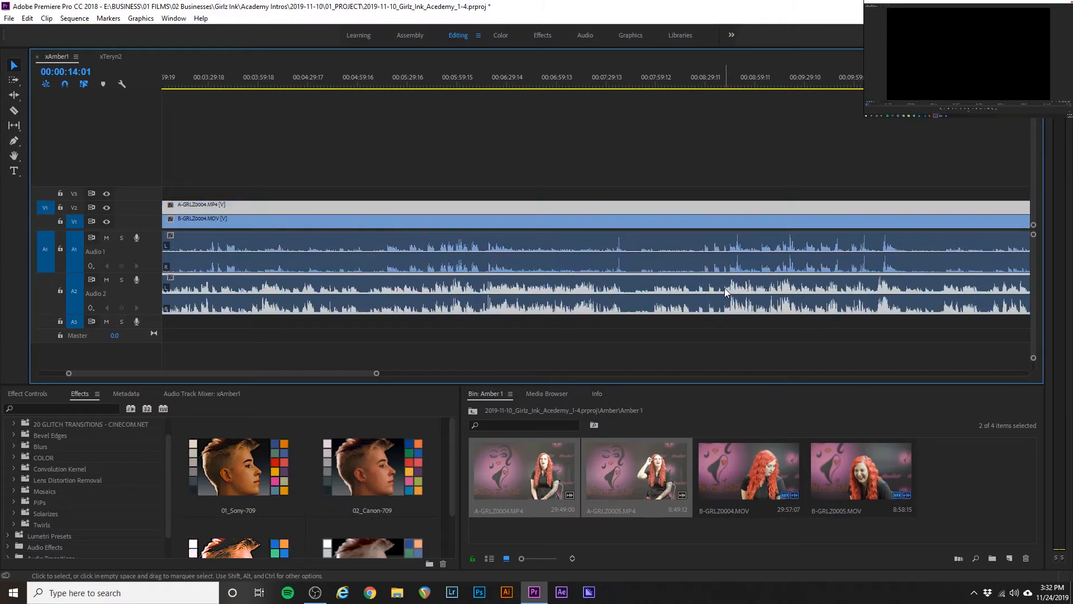
left_click(722, 263)
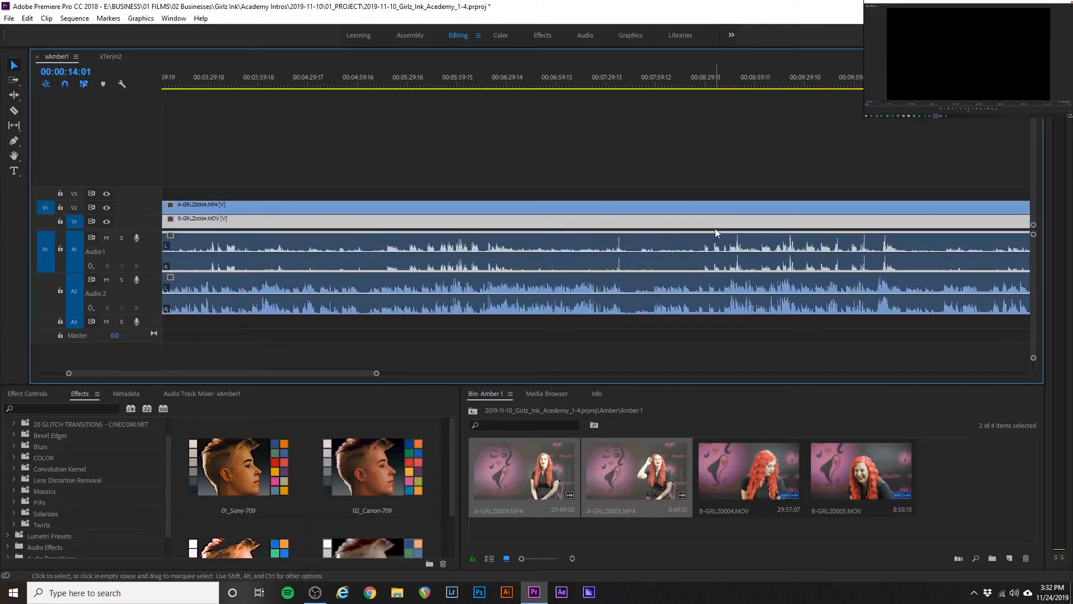
left_click(723, 209)
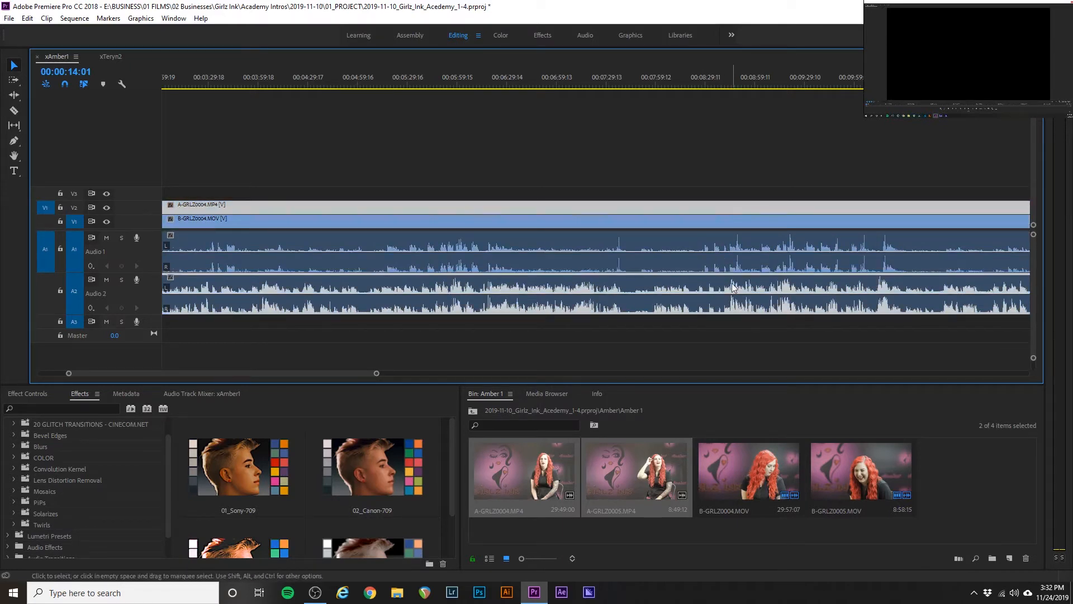
left_click(731, 226)
- Put the playhead at 00:08:29:08 on a B-GRLZ0004.MOV waveform peak and shift A-GRLZ0004.MP4 later so its matching peak lines up there
scroll(732, 276, "up", 8)
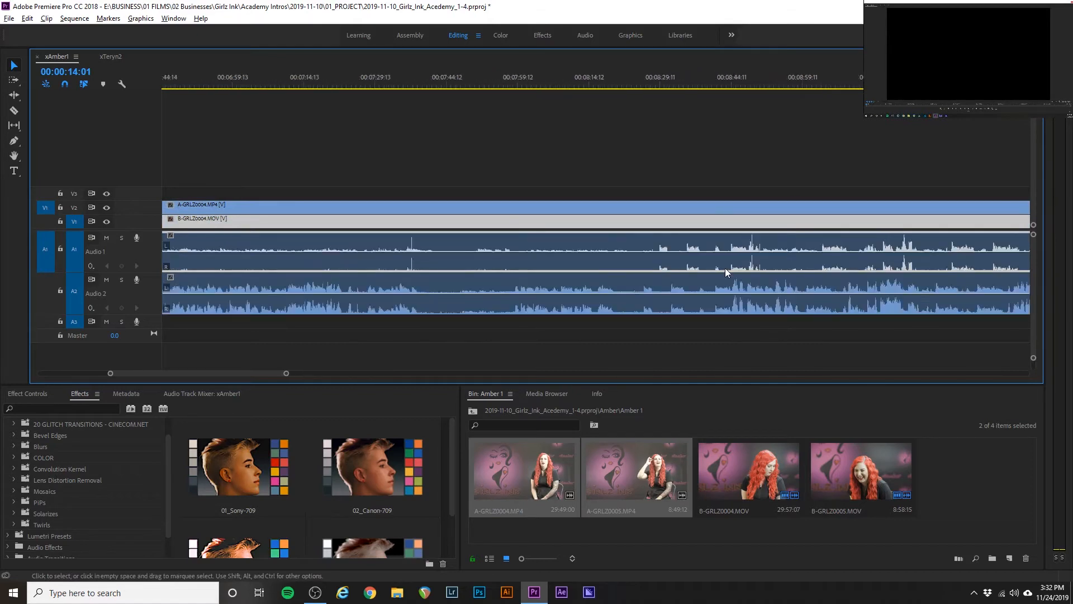
scroll(721, 268, "up", 2)
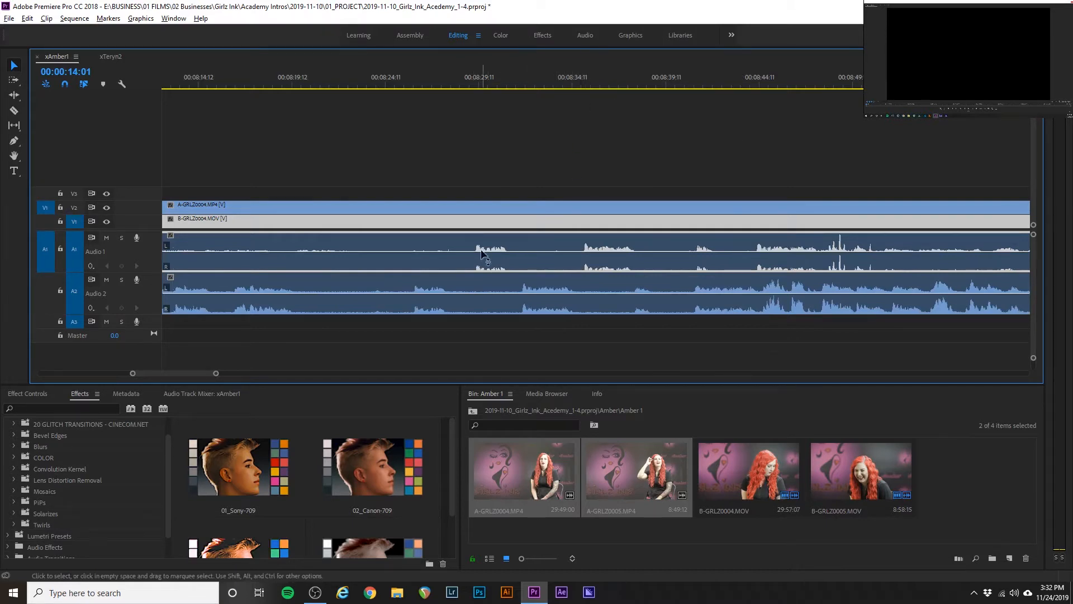
left_click(478, 82)
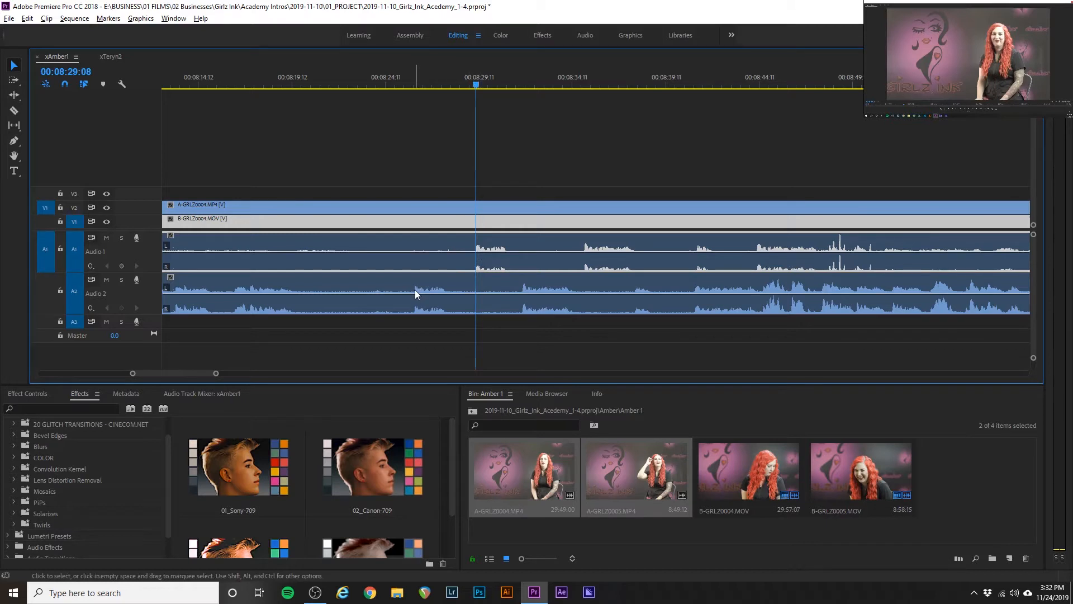
left_click_drag(415, 289, 475, 293)
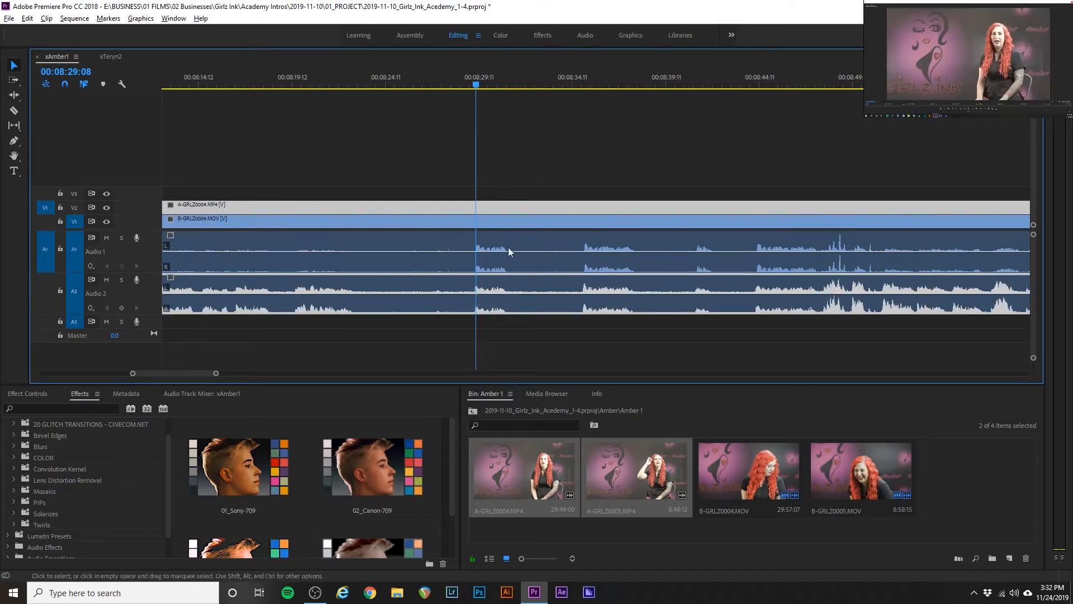
- Examine how closely the A-GRLZ0004.MP4 and B-GRLZ0004.MOV waveforms line up around 00:08:29:08 and across the surrounding minutes
key("alt")
scroll(474, 286, "up", 5)
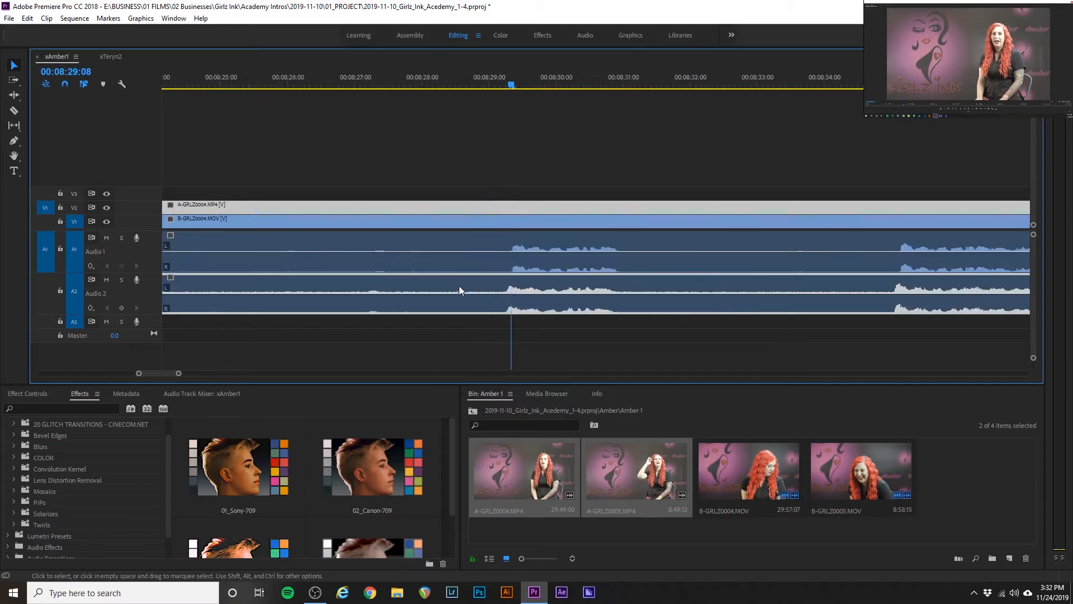
scroll(478, 296, "up", 4)
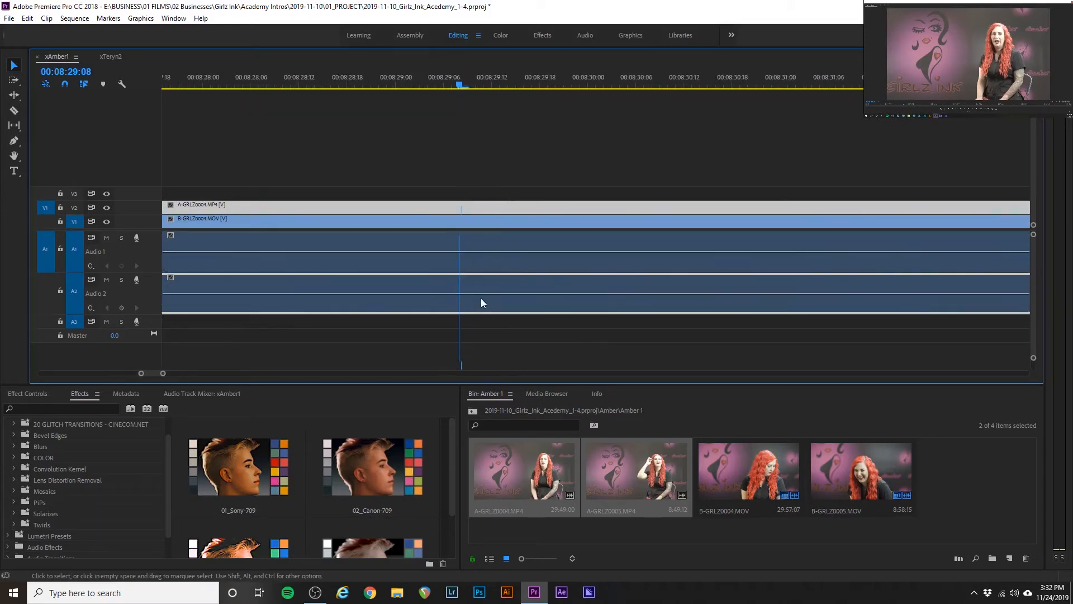
scroll(478, 289, "down", 3)
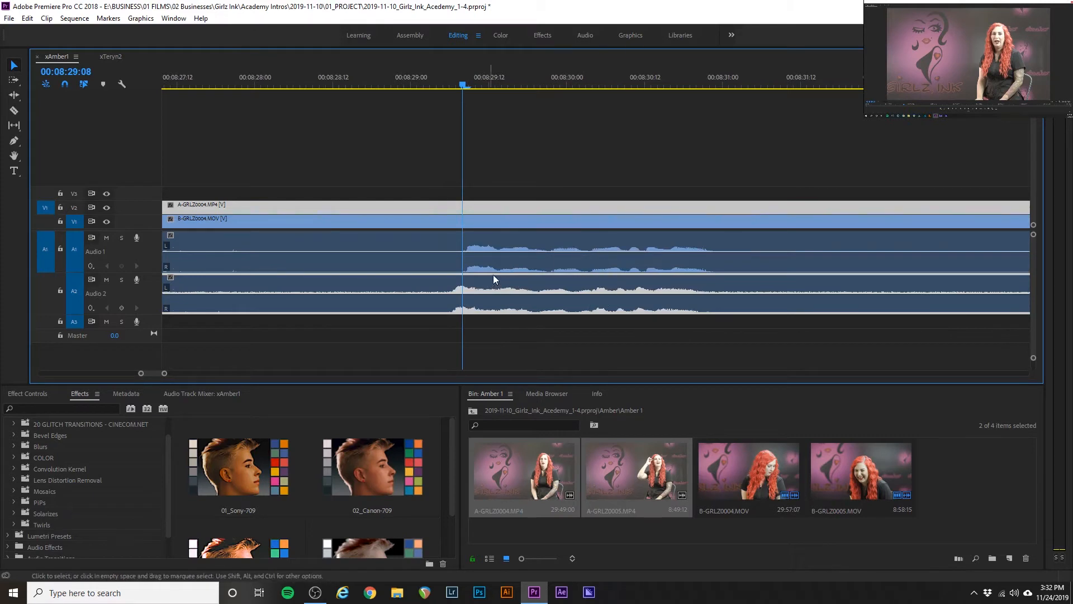
scroll(588, 268, "down", 2)
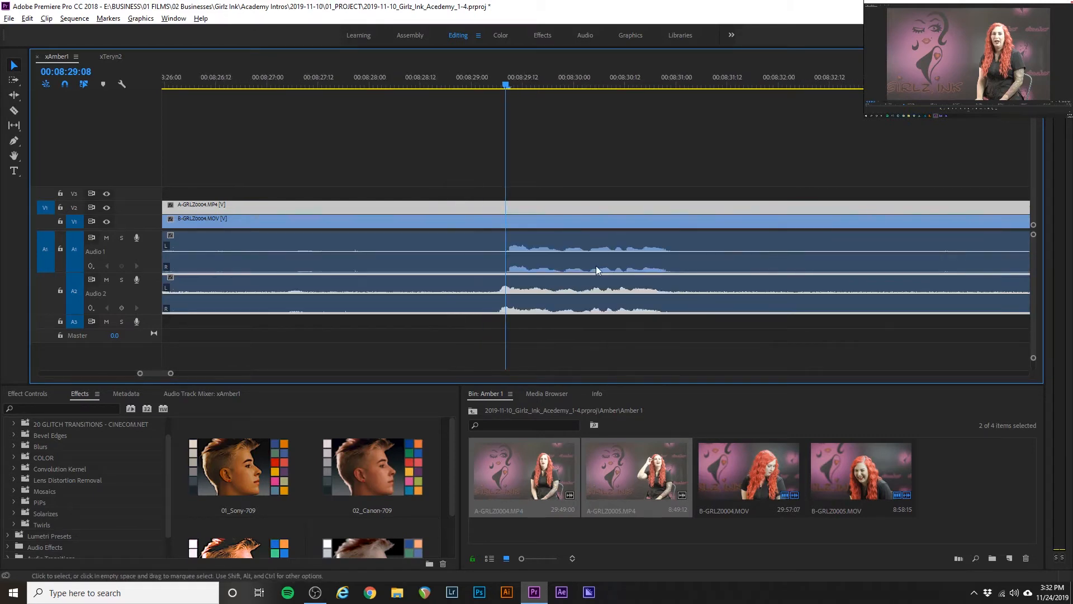
scroll(591, 268, "down", 5)
scroll(589, 267, "down", 4)
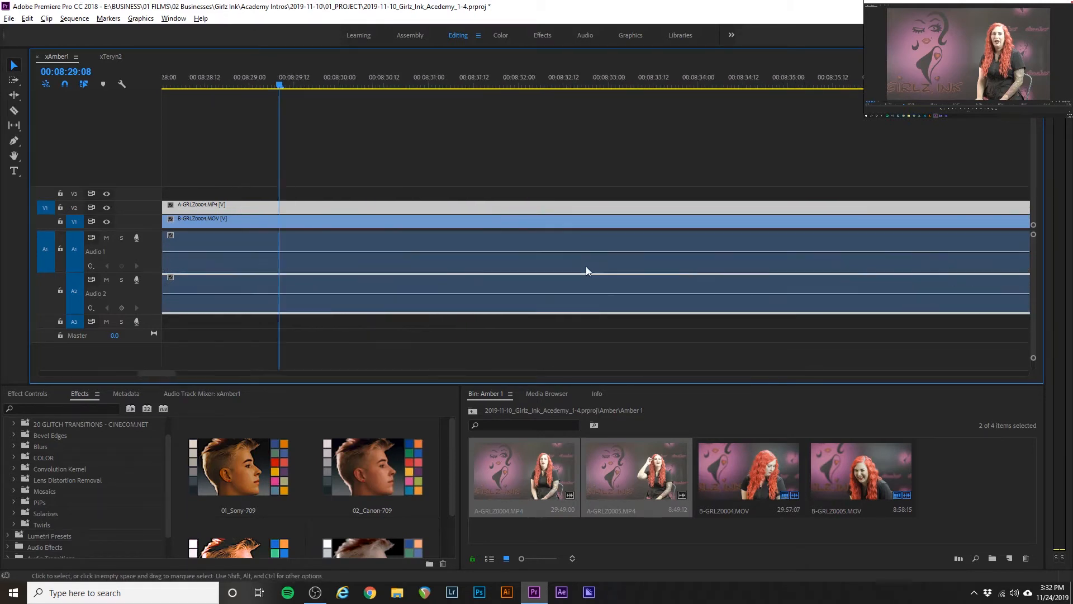
scroll(447, 250, "down", 3)
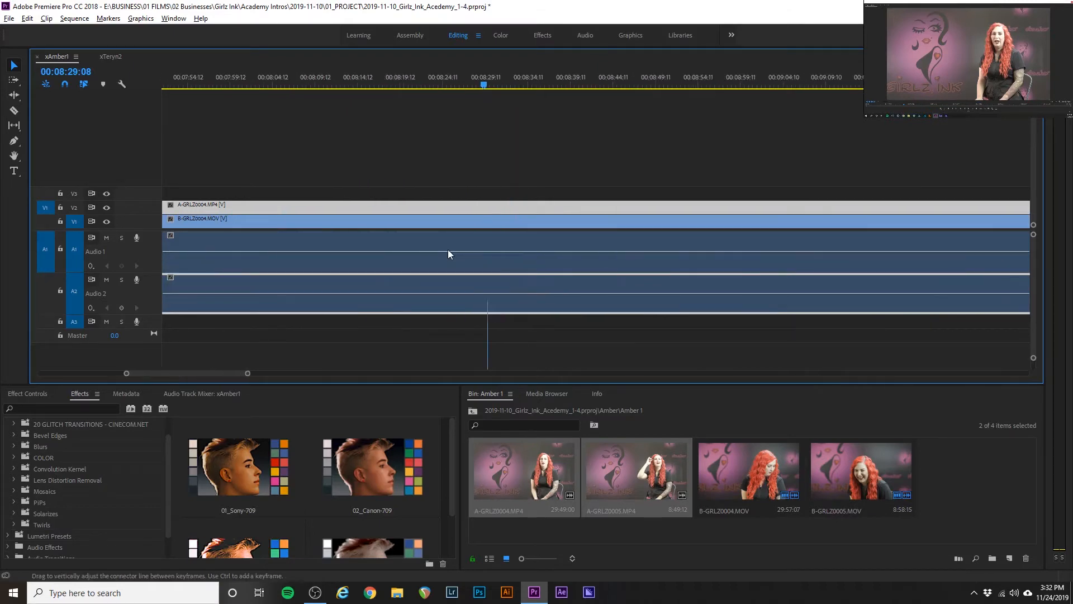
scroll(445, 252, "down", 1)
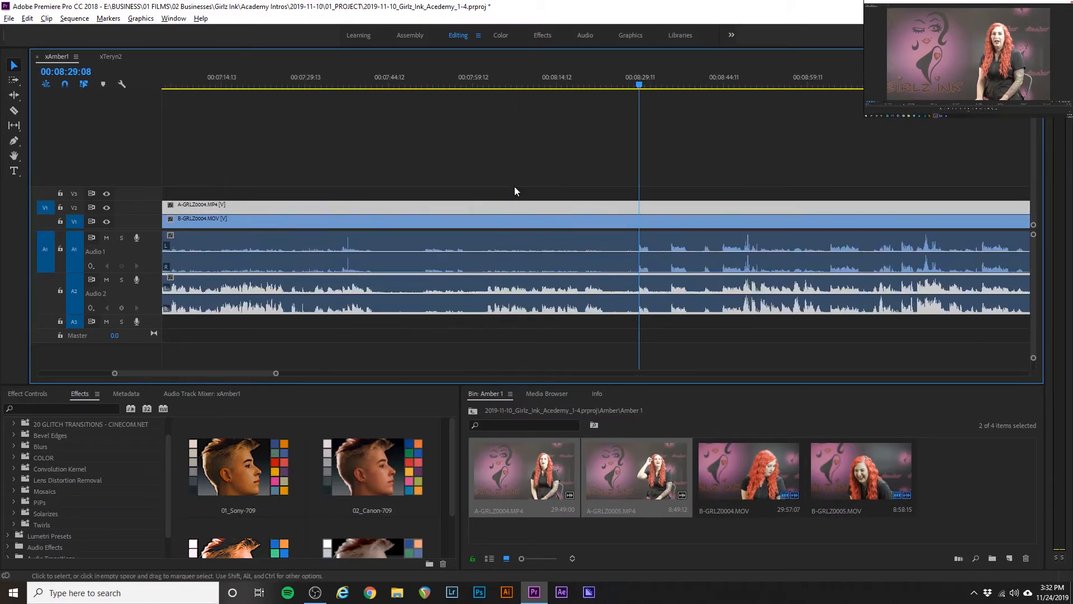
scroll(609, 223, "down", 1)
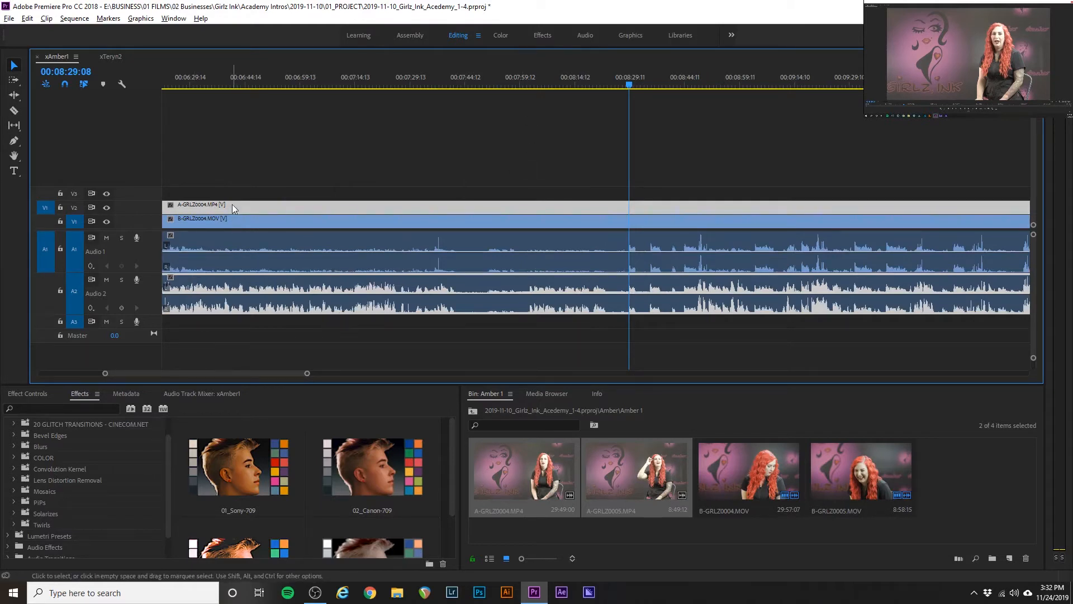
- Mute audio track A2 and check the waveforms of both cameras around the playhead
left_click(108, 281)
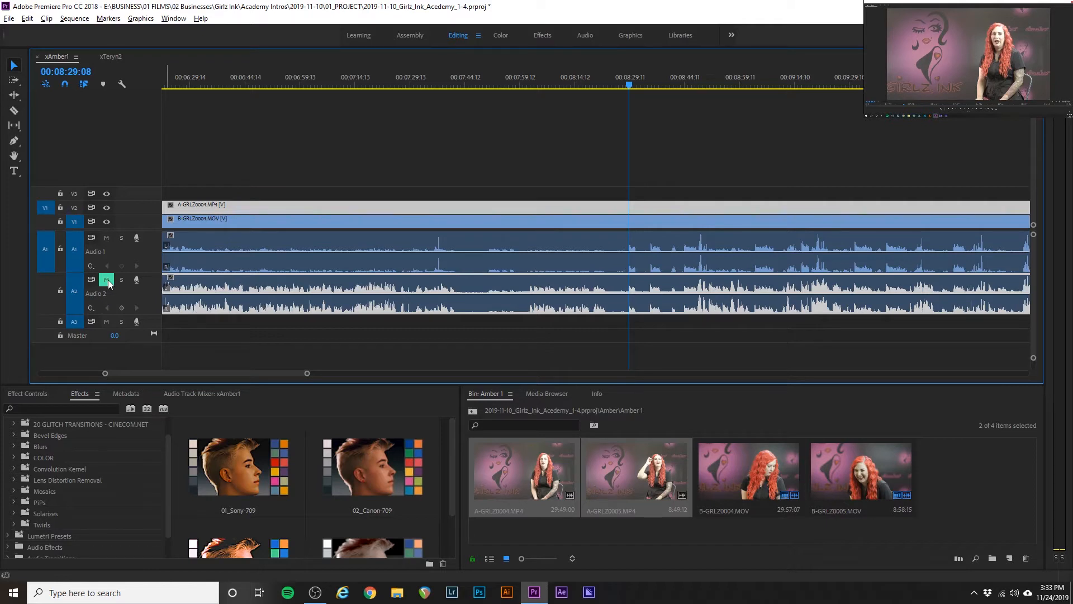
left_click(107, 280)
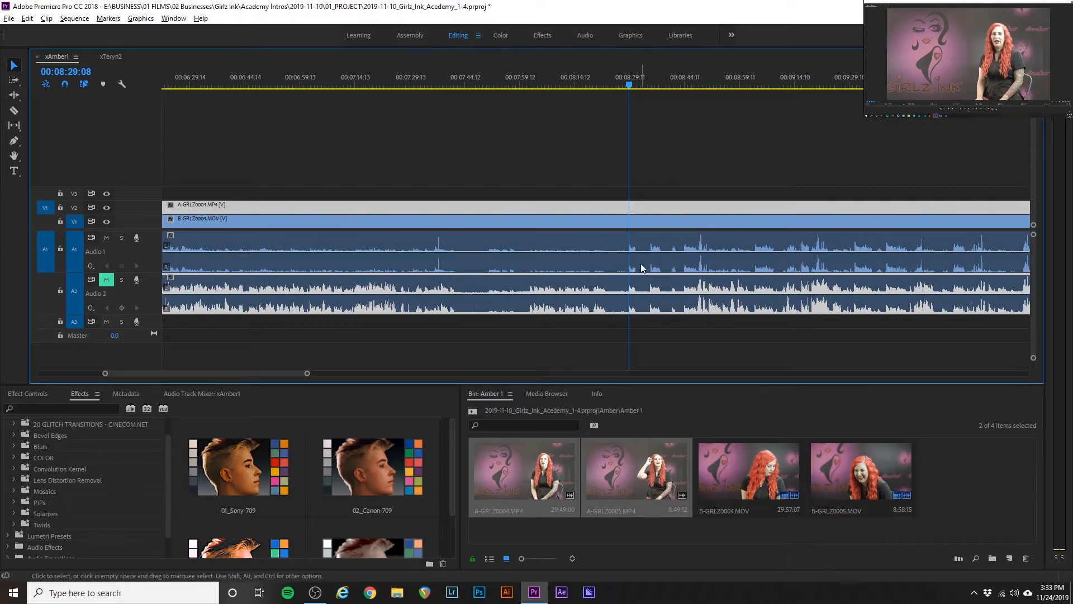
scroll(620, 304, "up", 3)
scroll(622, 303, "up", 1)
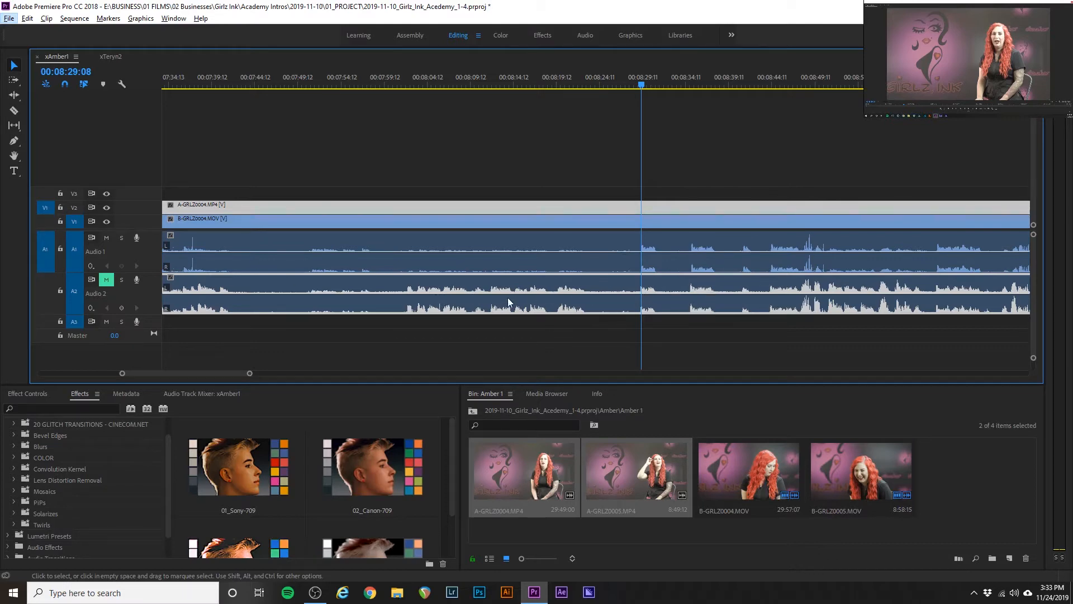
scroll(559, 286, "down", 7)
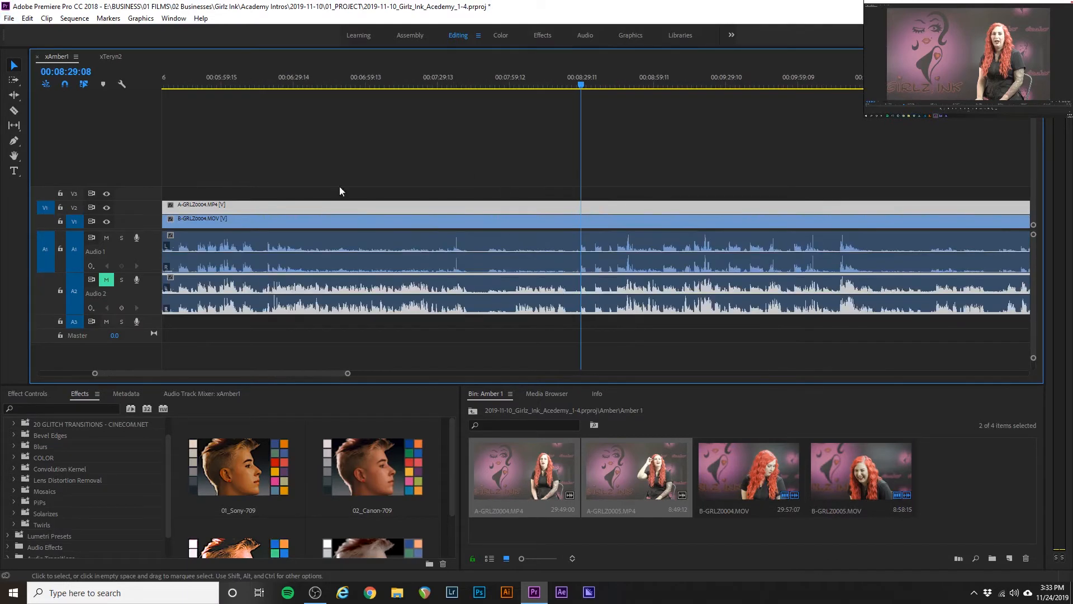
- Mute audio track A1 instead of A2 and play the sequence from 00:06:58:08 to hear the A-camera audio
left_click(107, 280)
left_click(106, 239)
left_click(367, 86)
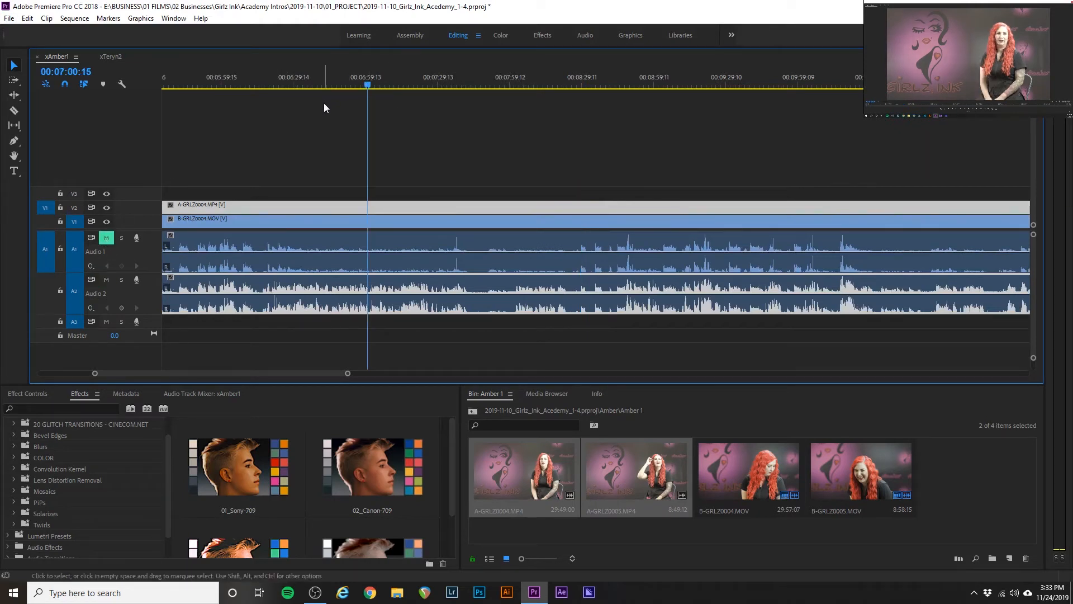
key("ctrl+s")
left_click(362, 86)
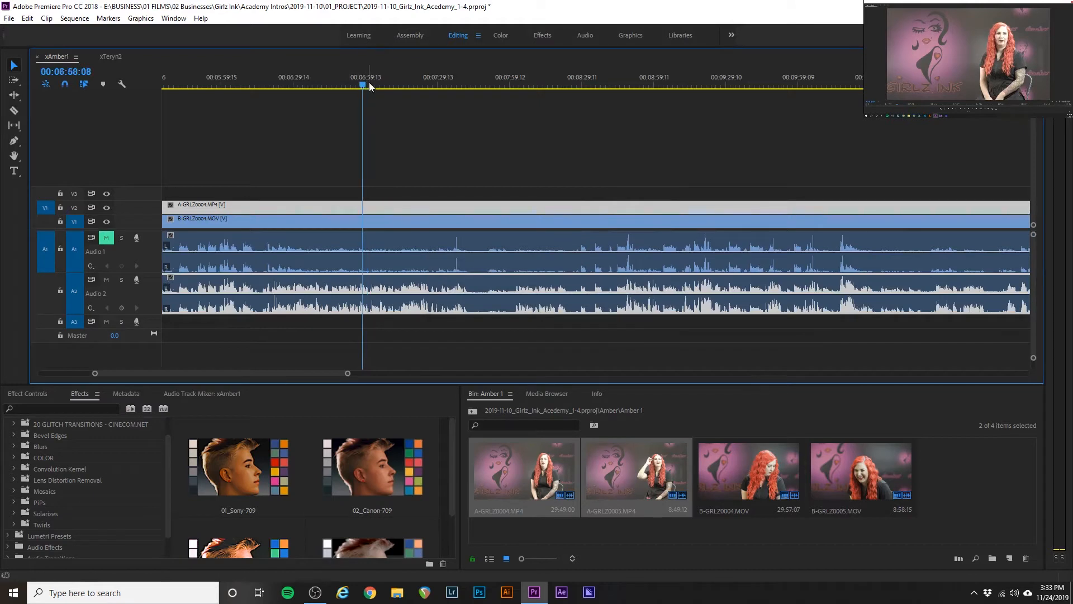
key("space")
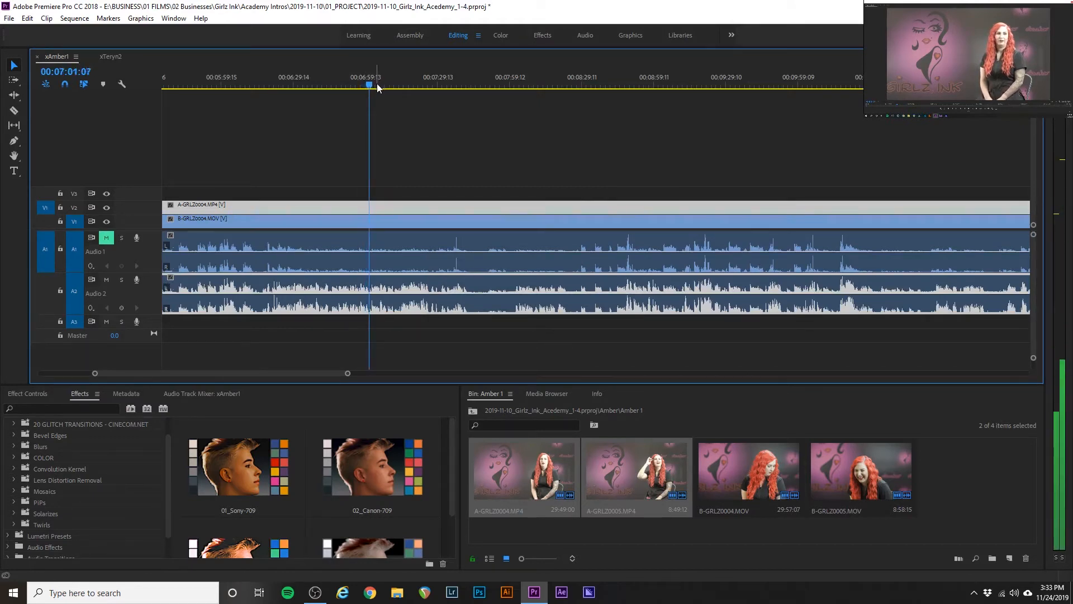
- Compare both cameras' audio by alternating the mute between A1 and A2 while playing, including the section from about 00:08:29
left_click(106, 238)
left_click(106, 280)
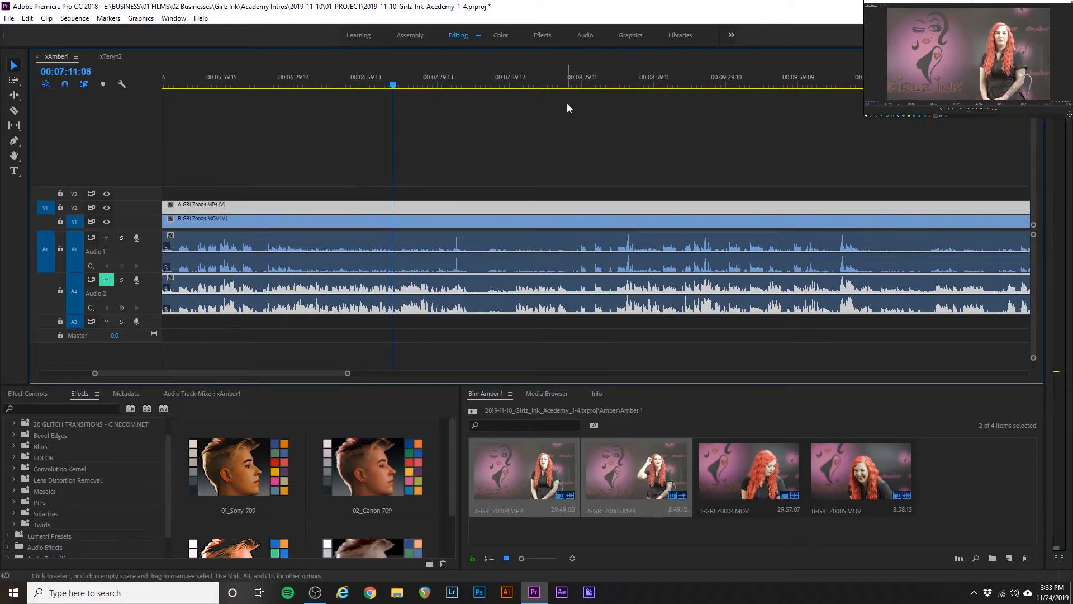
left_click(578, 84)
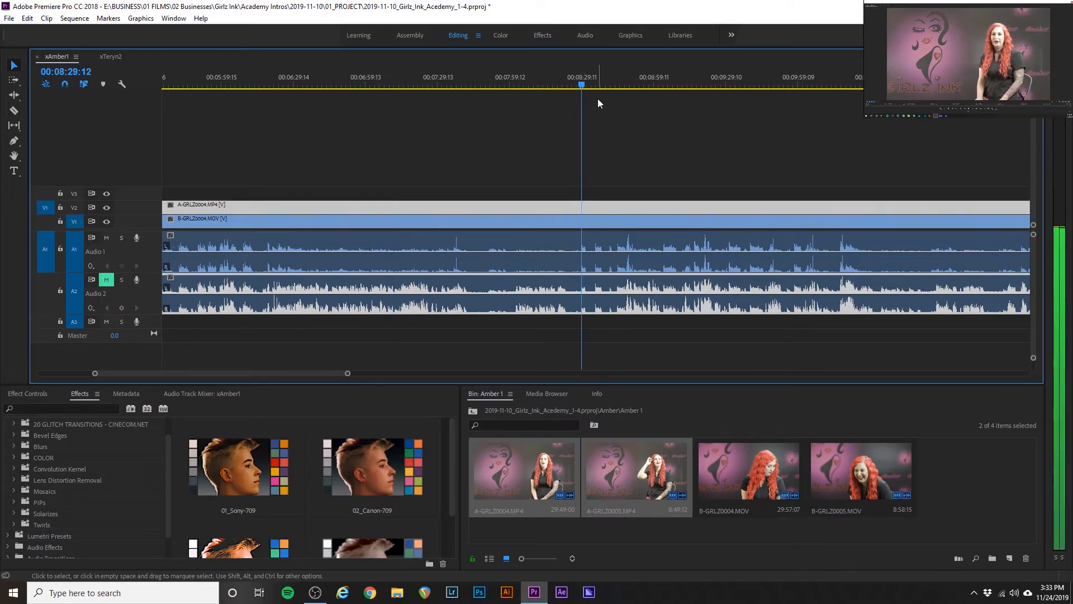
left_click(107, 281)
left_click(106, 237)
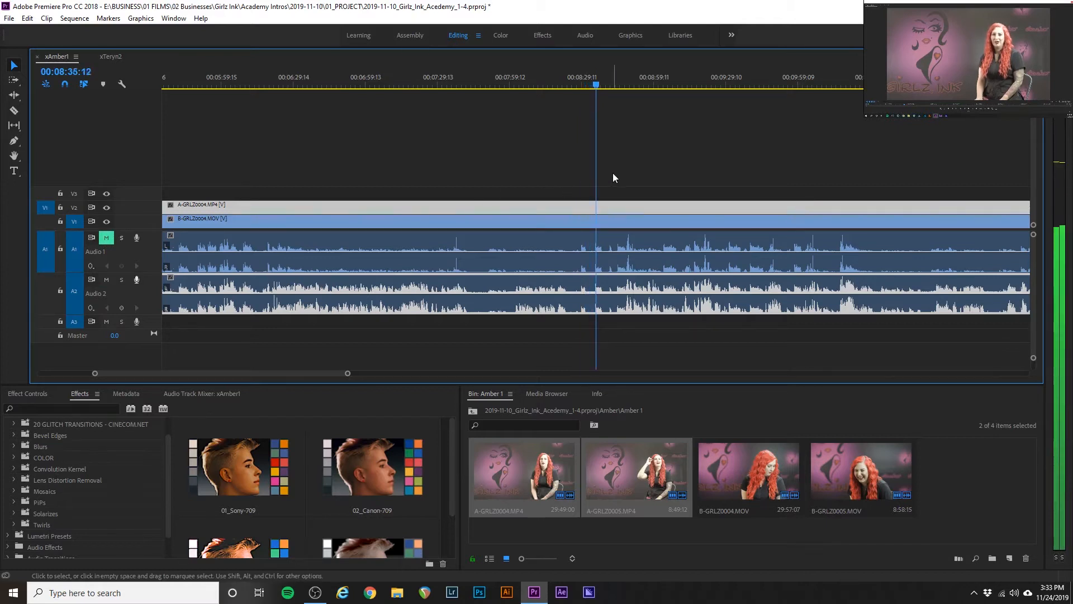
key("space")
- Unmute audio track A1 and mute A2 so that only the B-camera audio is heard
left_click(106, 238)
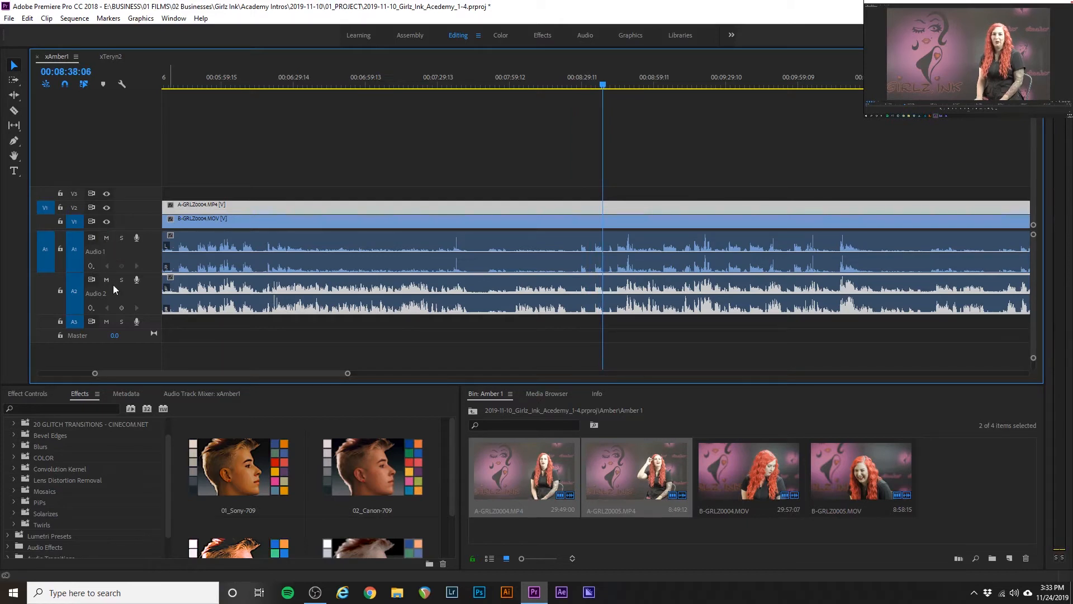
left_click(106, 279)
left_click(225, 253)
left_click(225, 294)
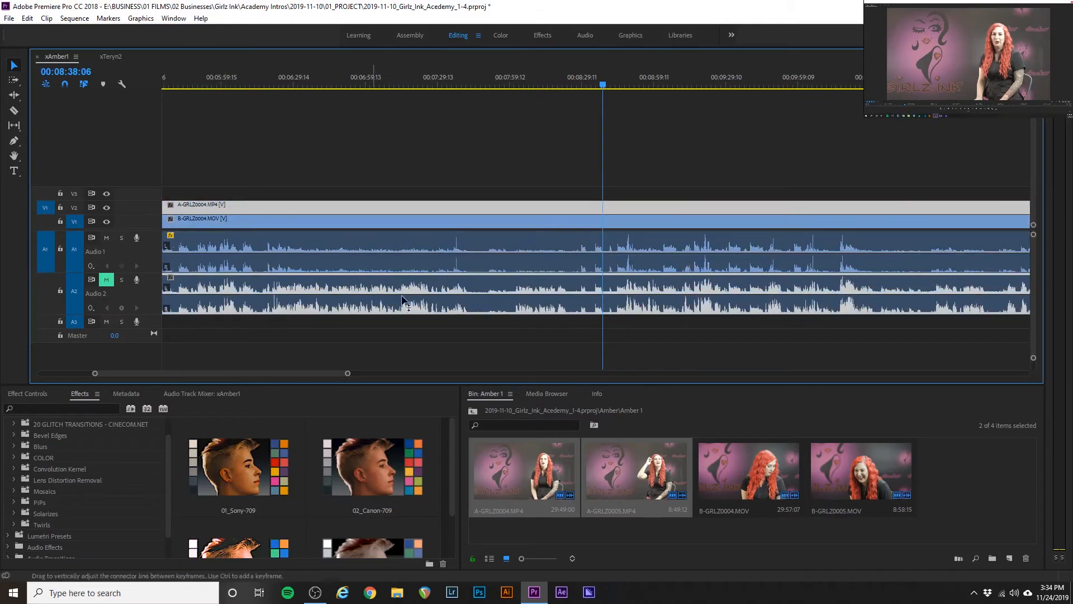
- Unlink A-GRLZ0004.MP4's audio from its video and delete that audio clip from track A2
right_click(475, 284)
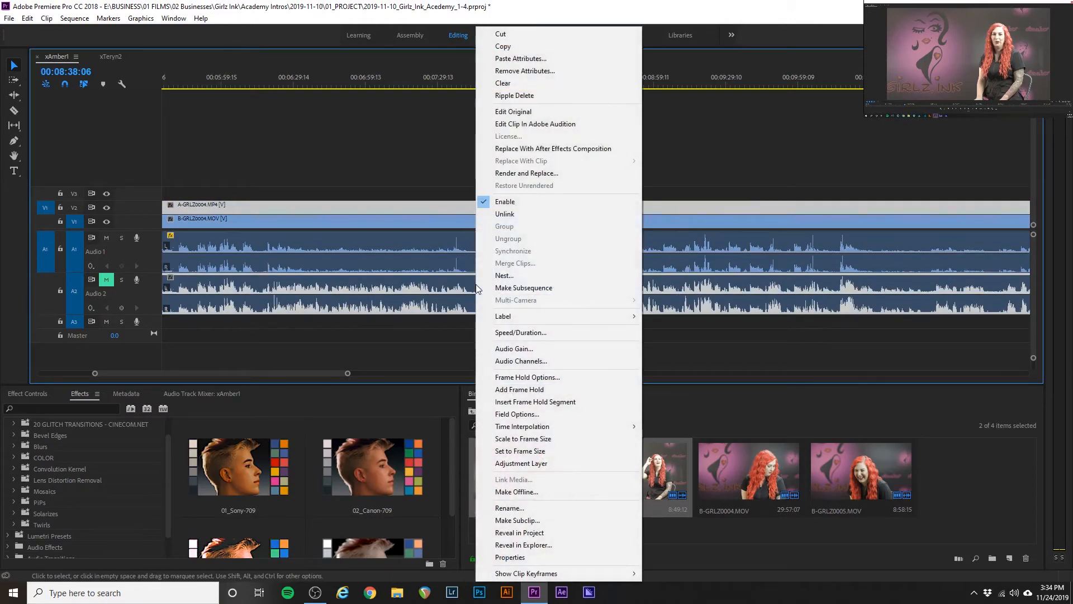
left_click(498, 215)
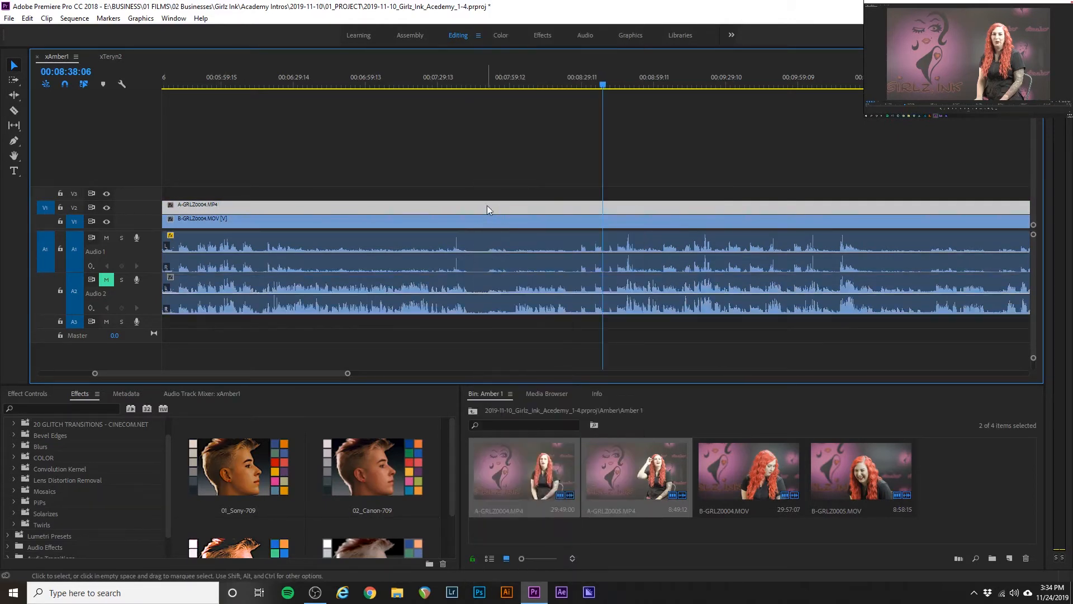
left_click(488, 189)
left_click(488, 202)
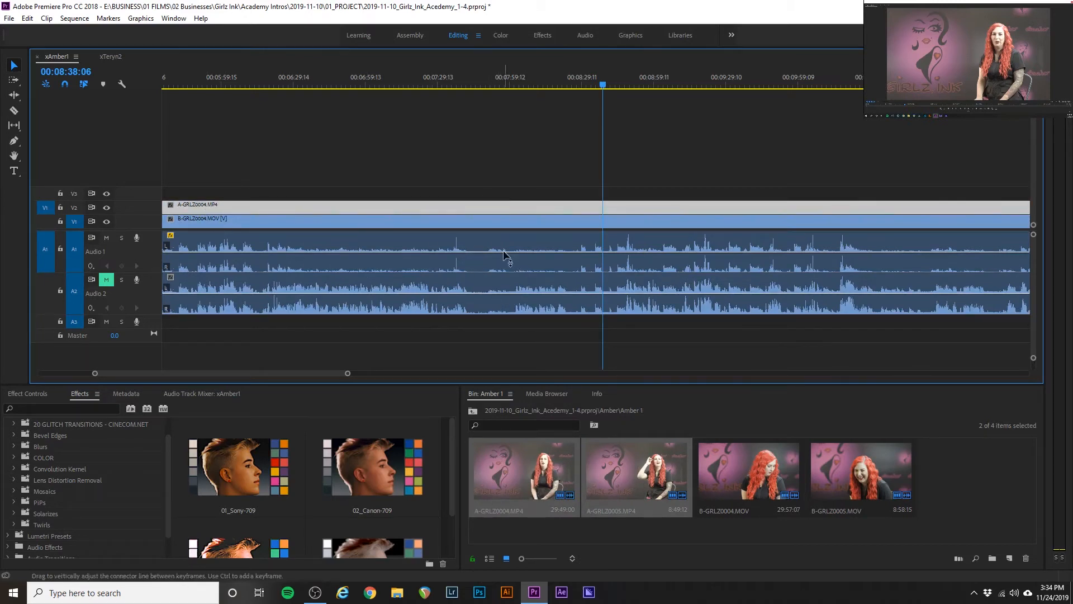
left_click(511, 286)
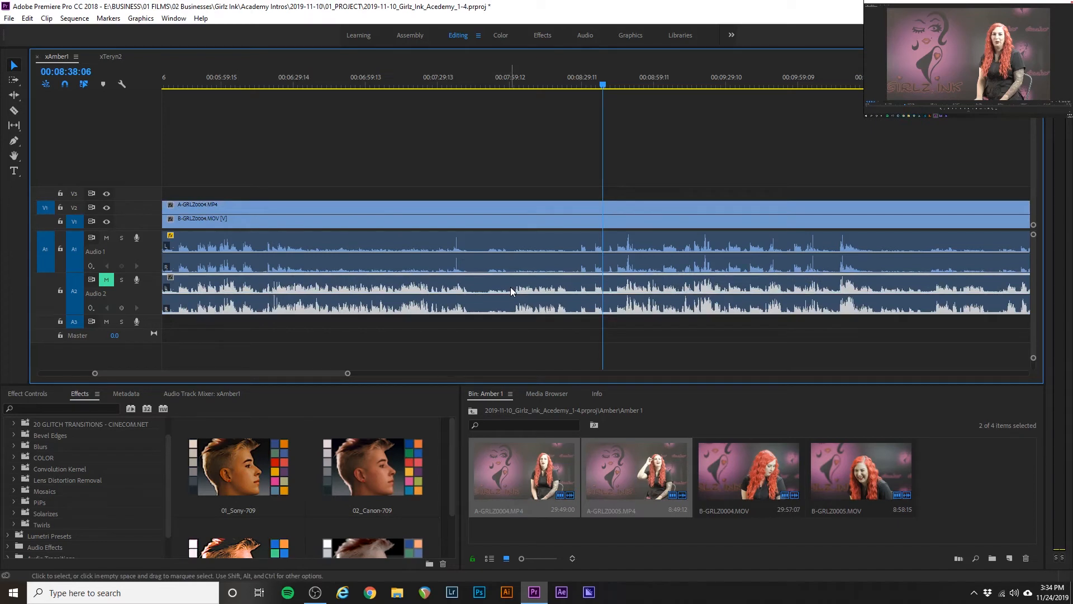
key("Delete")
- Play from 00:01:27:06 near the start of the first clip pair and stop at 00:01:28:08, just past the first waveform peak
key("minus")
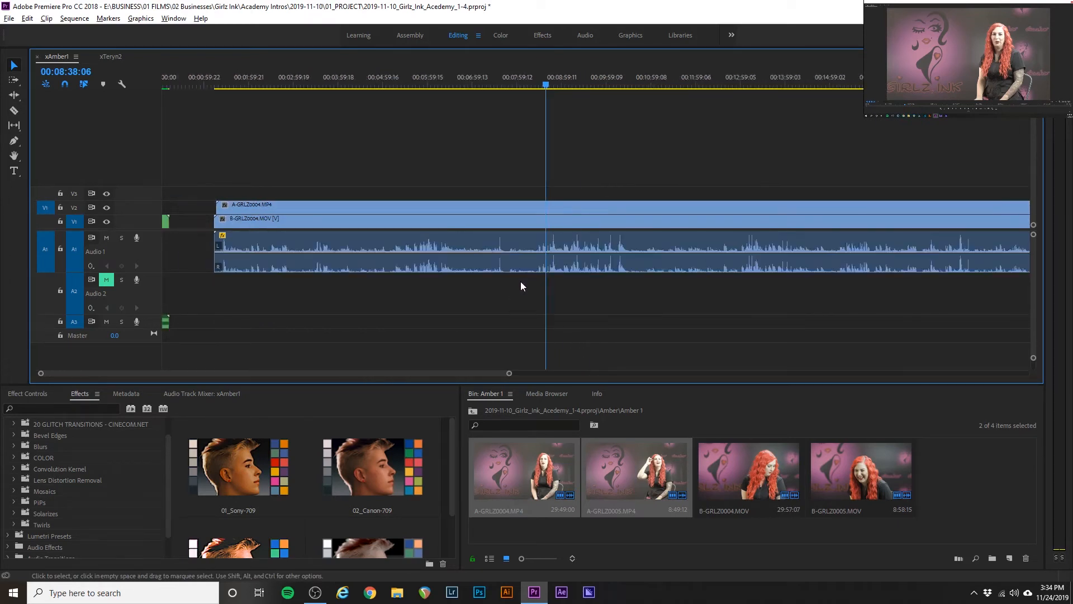
key("minus")
key("minus")
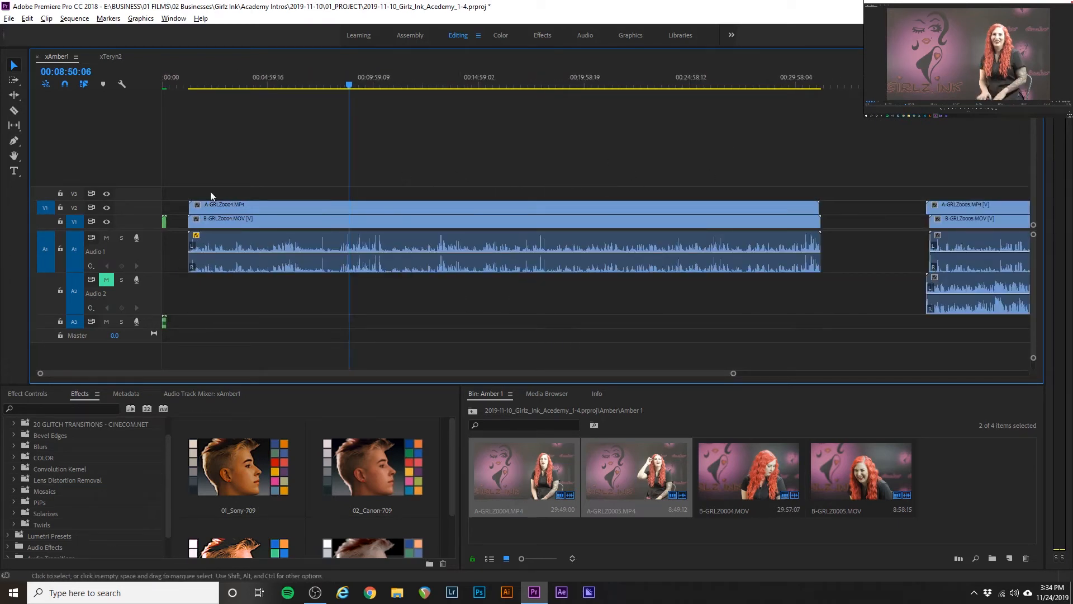
left_click(193, 85)
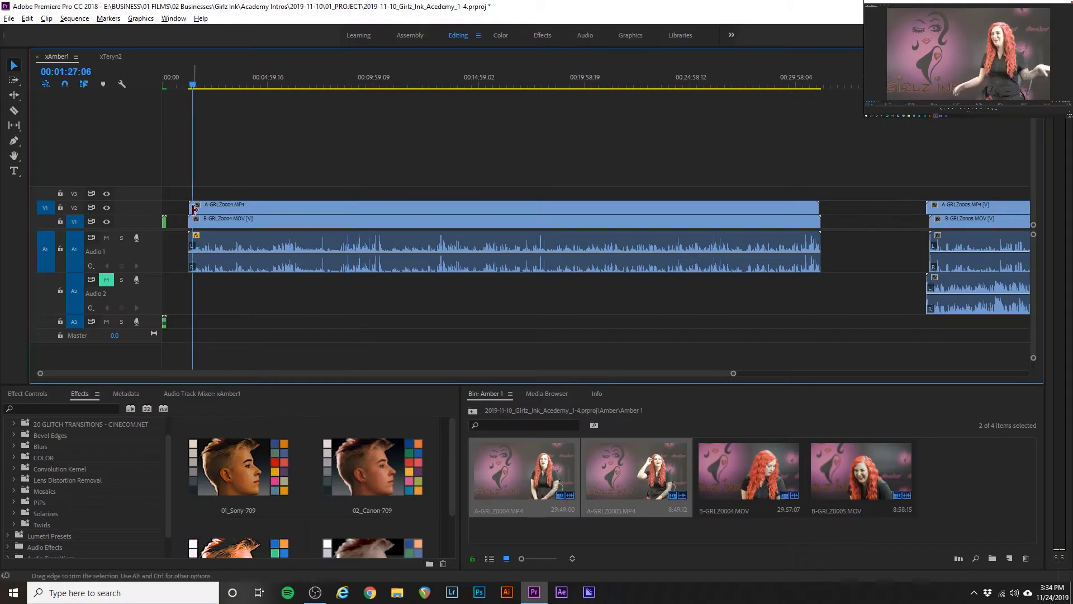
key("equal")
key("equal")
key("equal")
key("equal")
scroll(196, 213, "up", 3)
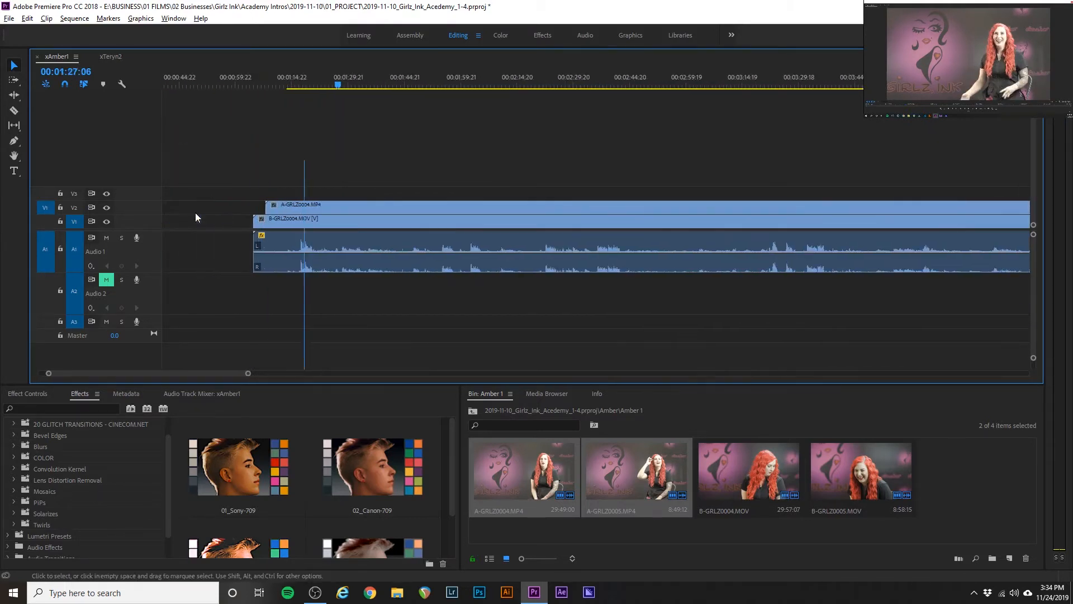
key("space")
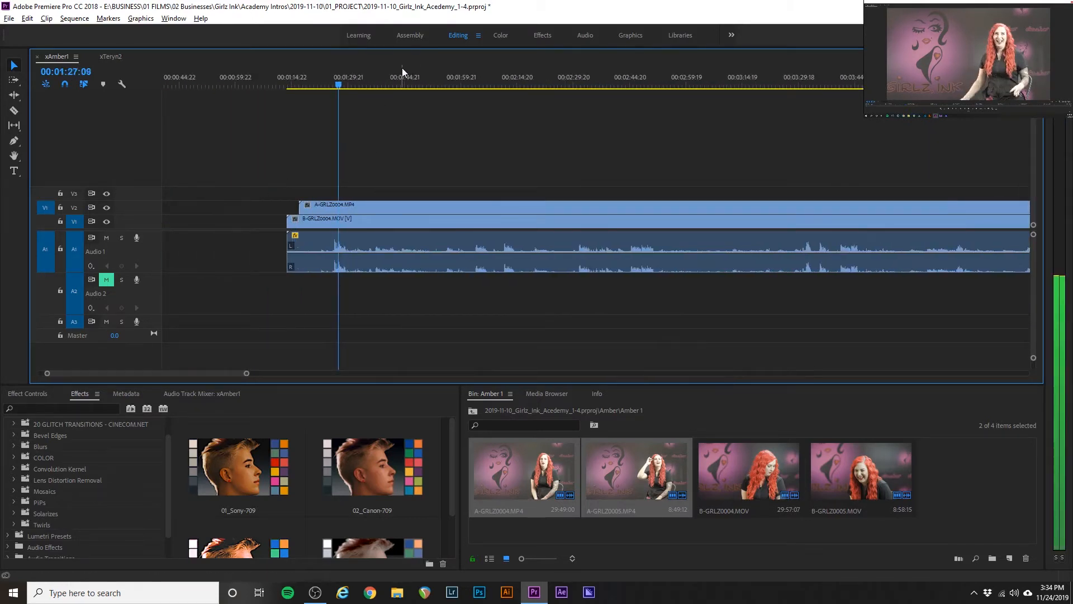
- Split A-GRLZ0004.MP4 and B-GRLZ0004.MOV across all tracks at 00:01:28:08 and delete the pieces before the cut
left_click(311, 179)
key("c")
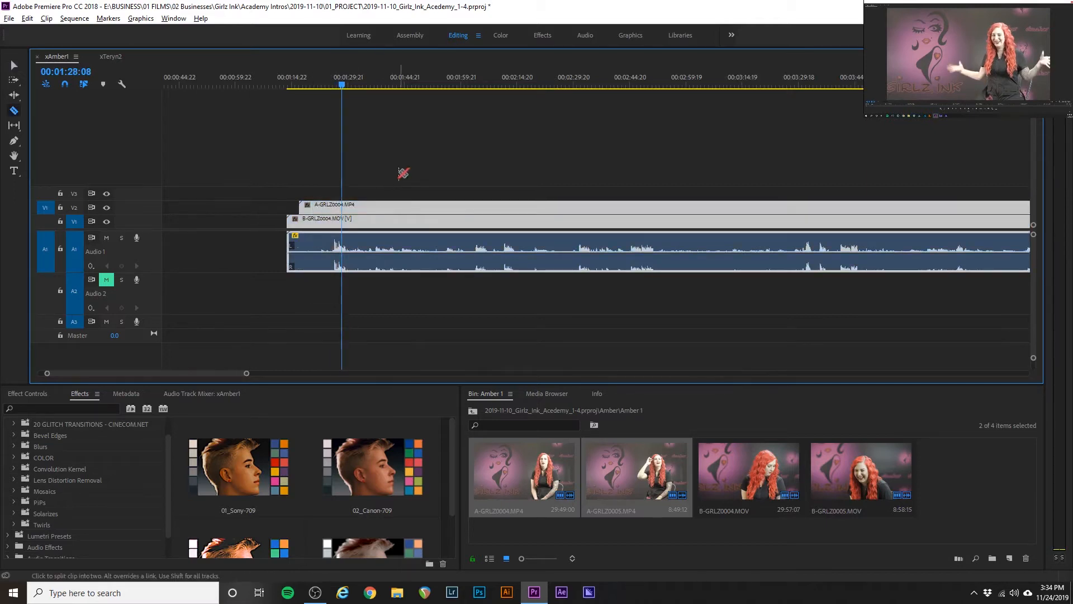
left_click(342, 208, "shift")
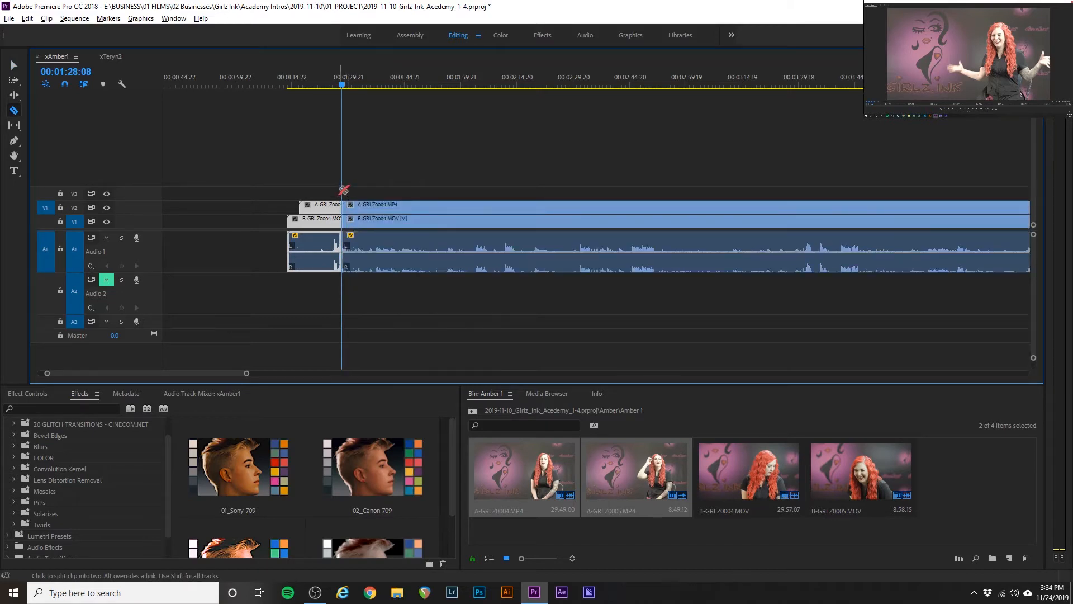
key("v")
left_click(314, 246)
key("Delete")
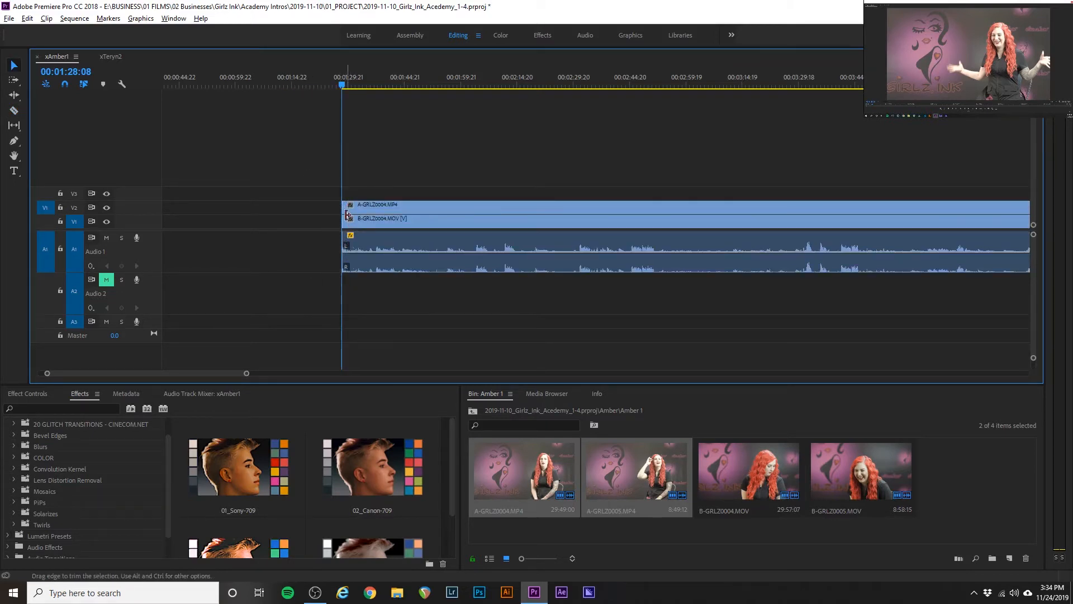
- Split B-GRLZ0004.MOV and its audio where A-GRLZ0004.MP4 ends and delete the leftover piece after the cut
scroll(364, 231, "down", 10)
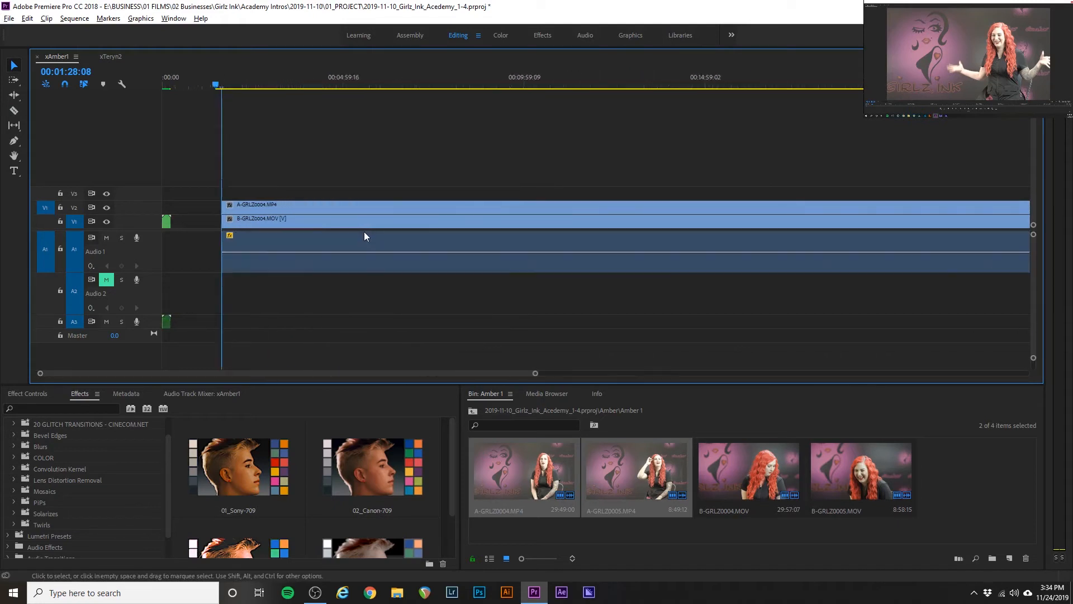
scroll(364, 232, "down", 5)
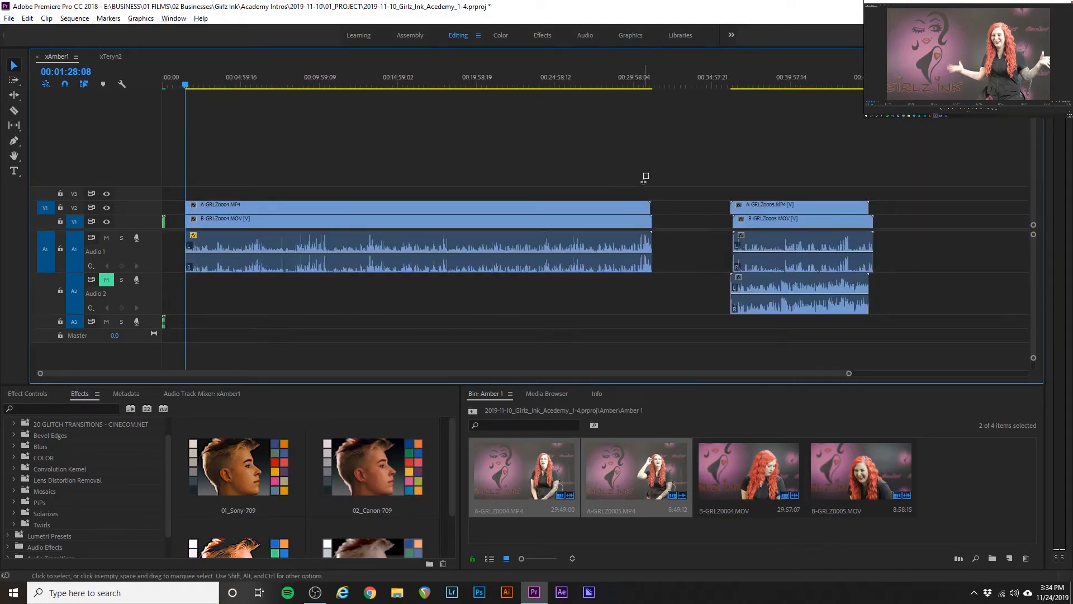
left_click_drag(644, 178, 646, 217)
scroll(649, 217, "up", 12)
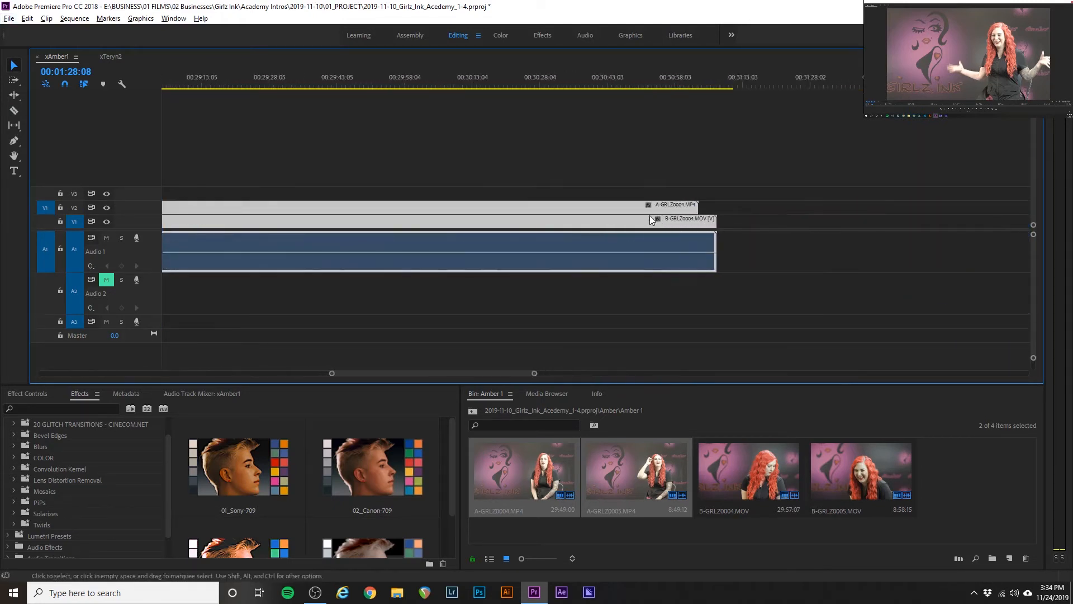
key("c")
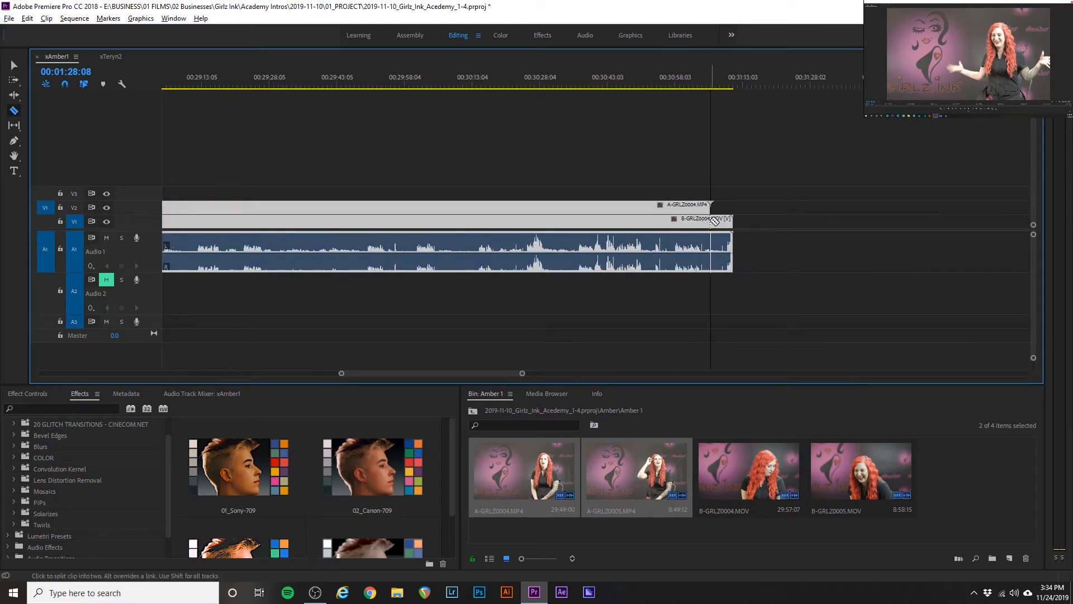
left_click(713, 221)
key("v")
left_click_drag(722, 197, 727, 290)
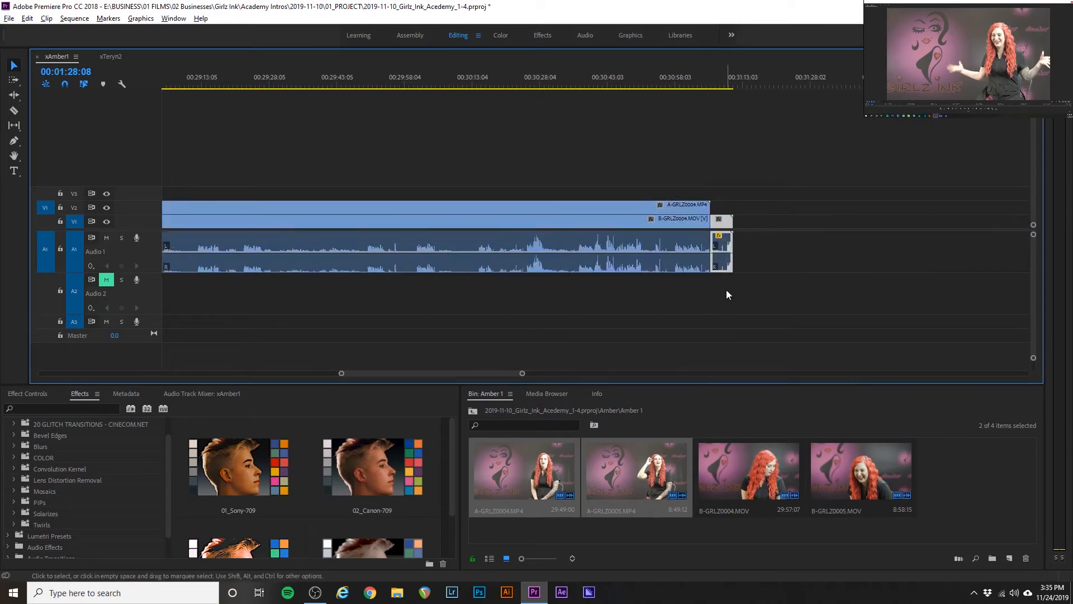
key("c")
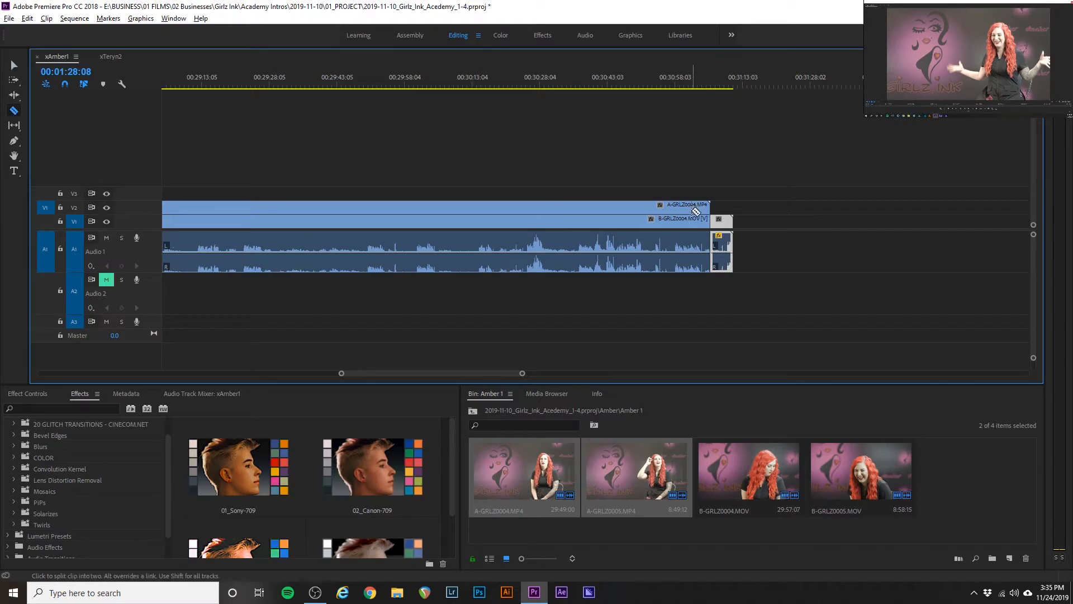
key("v")
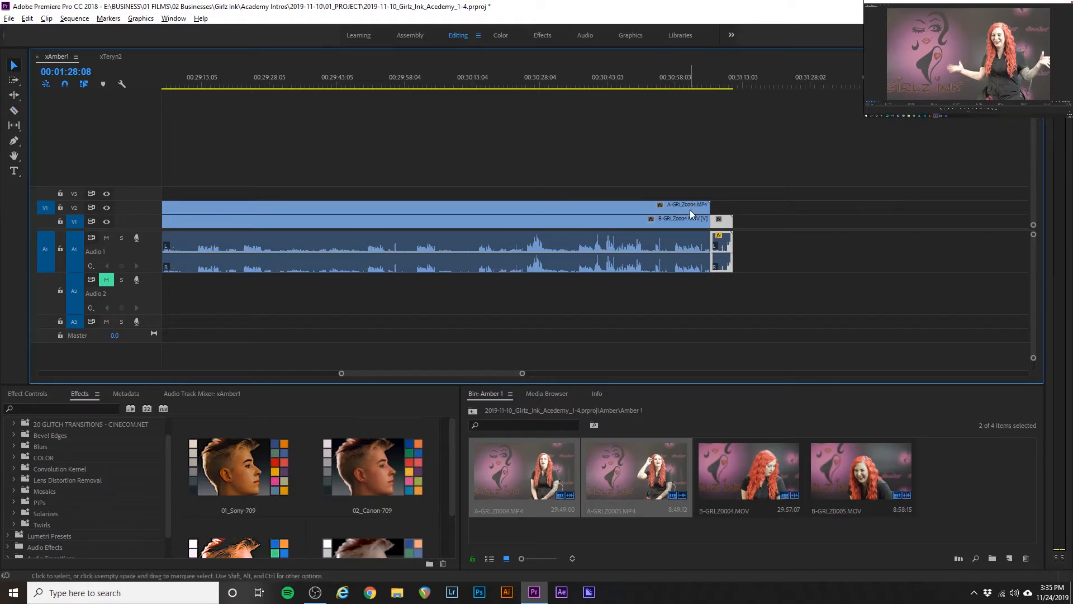
- Compare the audio waveforms of B-GRLZ0005.MOV and A-GRLZ0005.MP4 in the second clip pair to check their sync
scroll(753, 207, "down", 6)
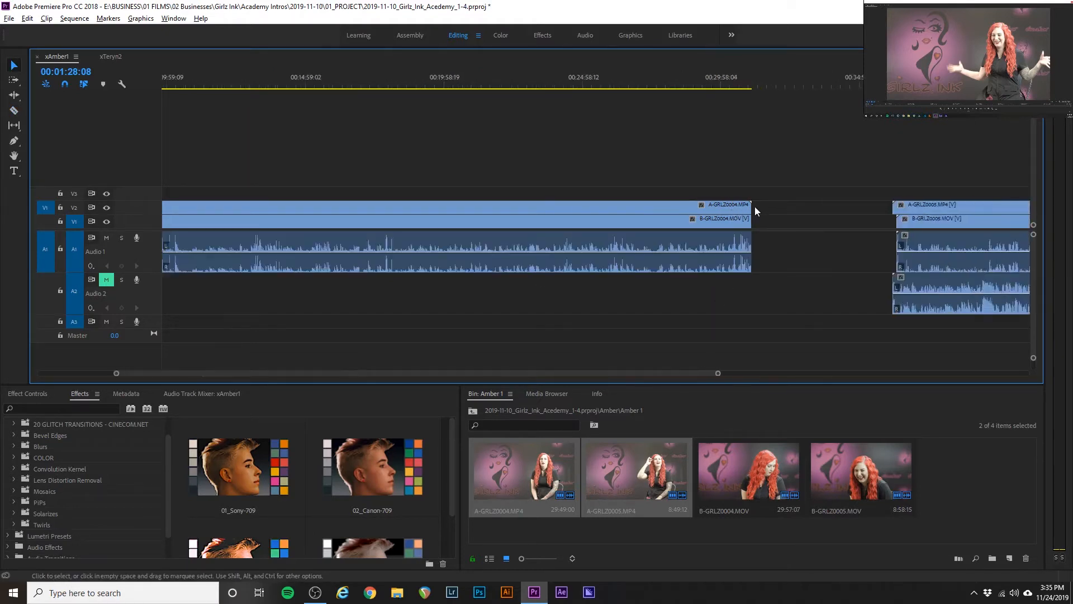
scroll(664, 208, "up", 4)
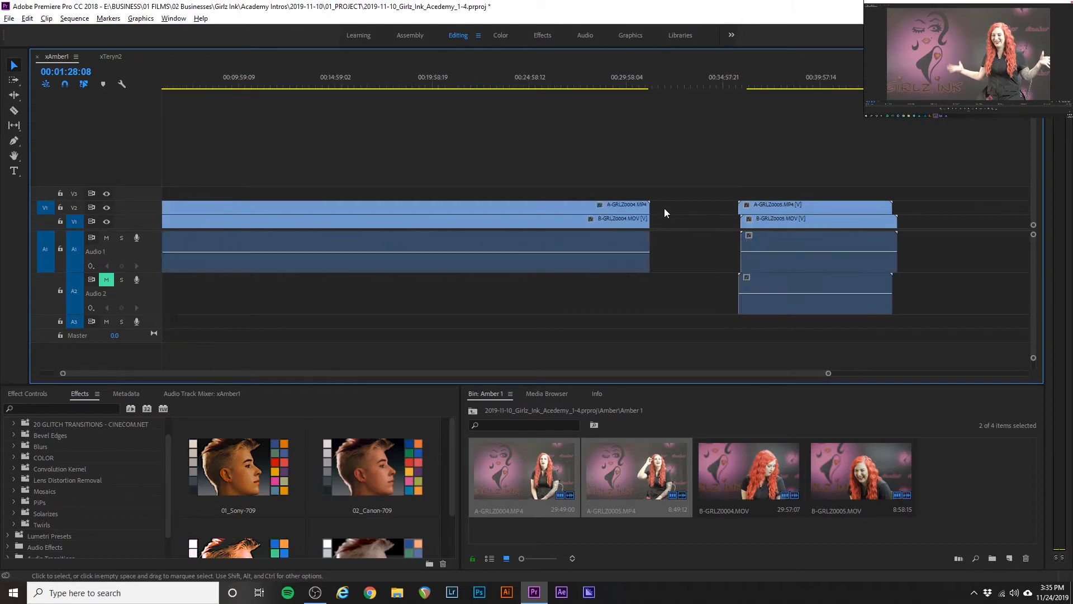
scroll(664, 207, "down", 4)
scroll(664, 212, "up", 6)
left_click(427, 247)
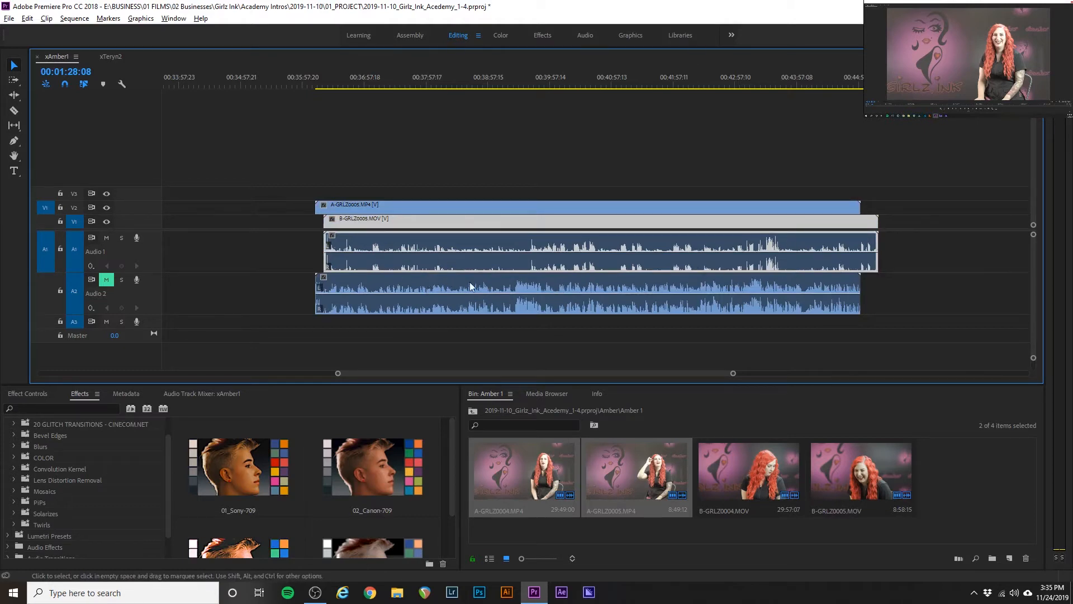
scroll(509, 282, "up", 3)
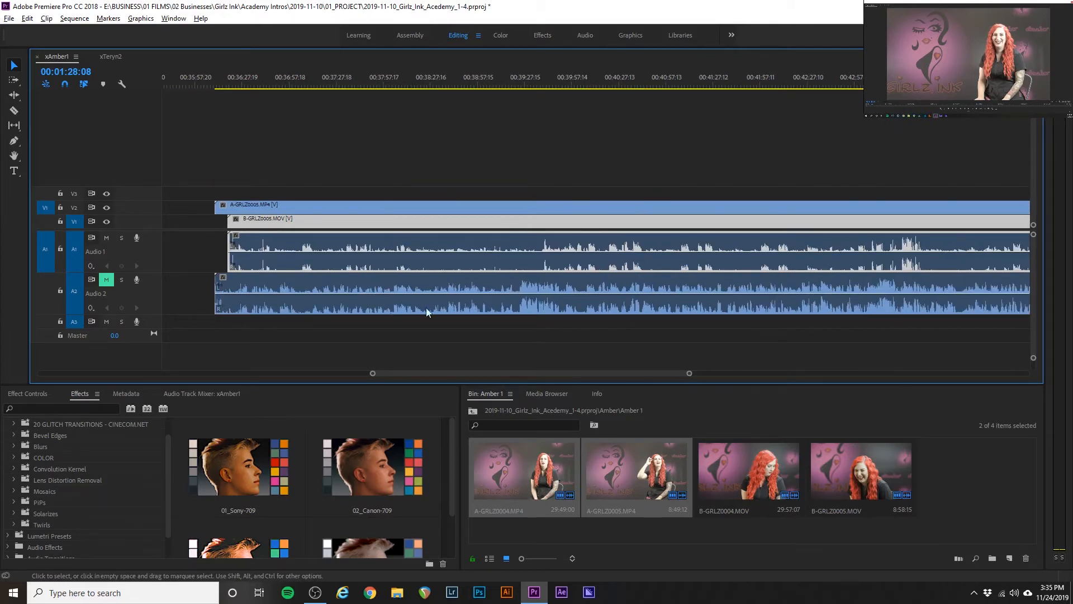
left_click(651, 256)
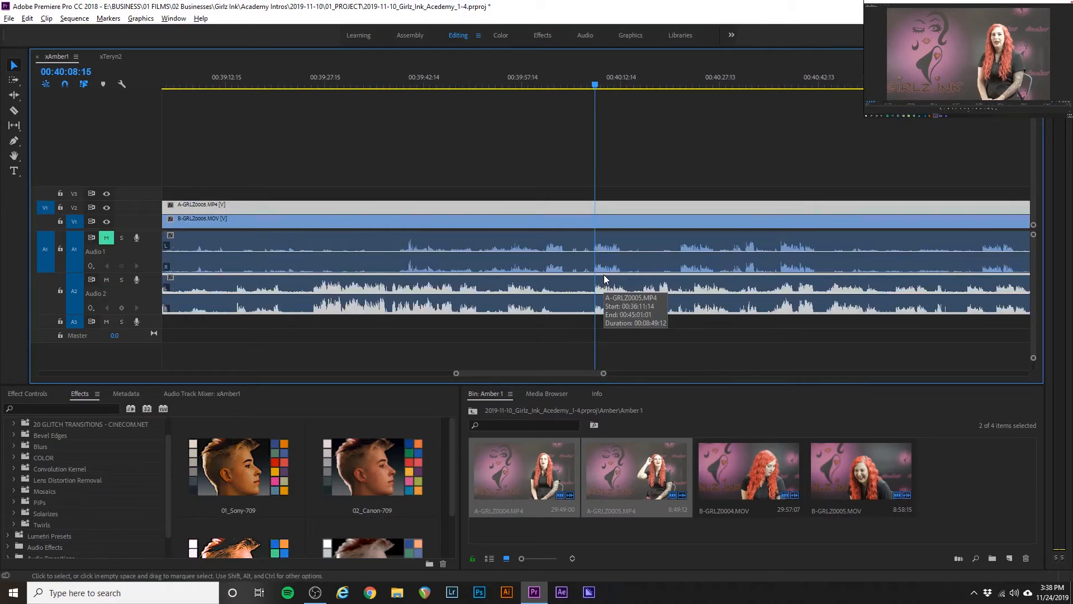
- Play the sequence and unmute Audio 1 so that both audio tracks are heard together
key("space")
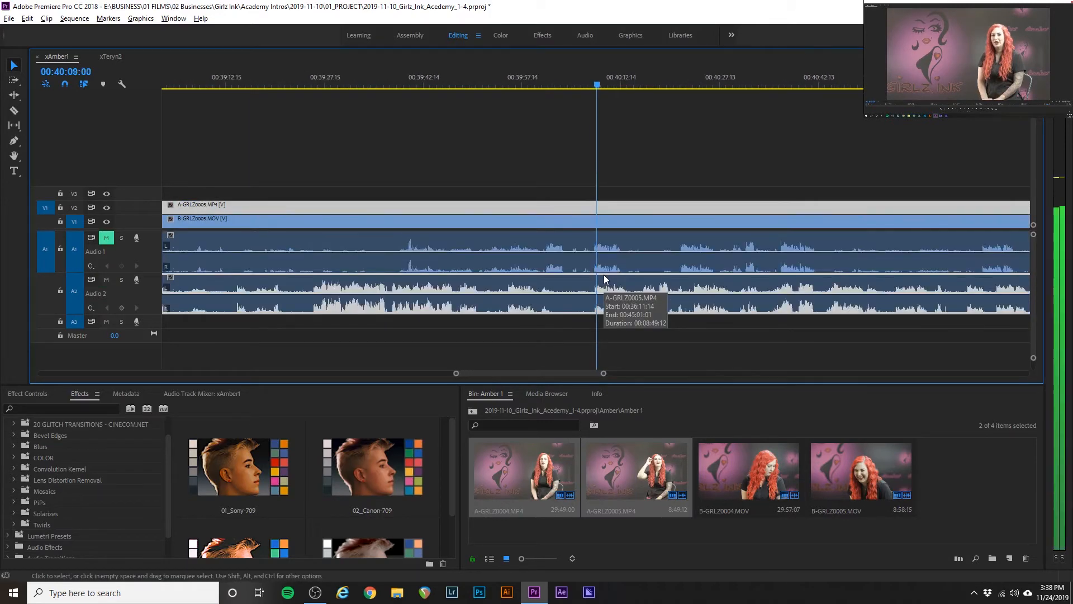
left_click(107, 237)
left_click(107, 280)
left_click(107, 281)
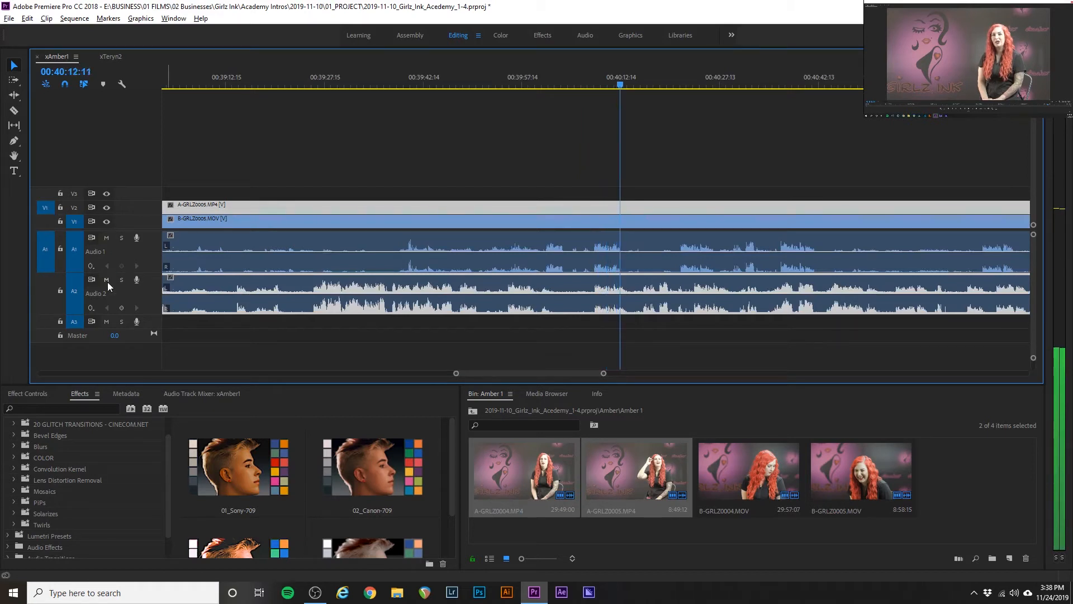
- Play the phrase at about 00:40:09 on both audio tracks and compare their waveforms up close
left_click(598, 82)
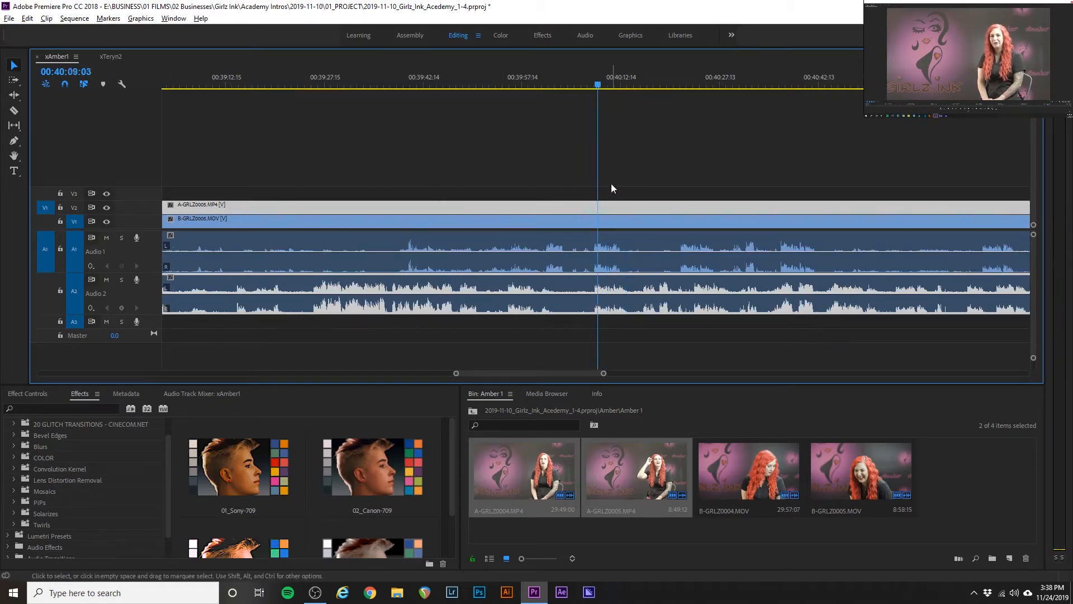
key("space")
scroll(615, 259, "up", 4)
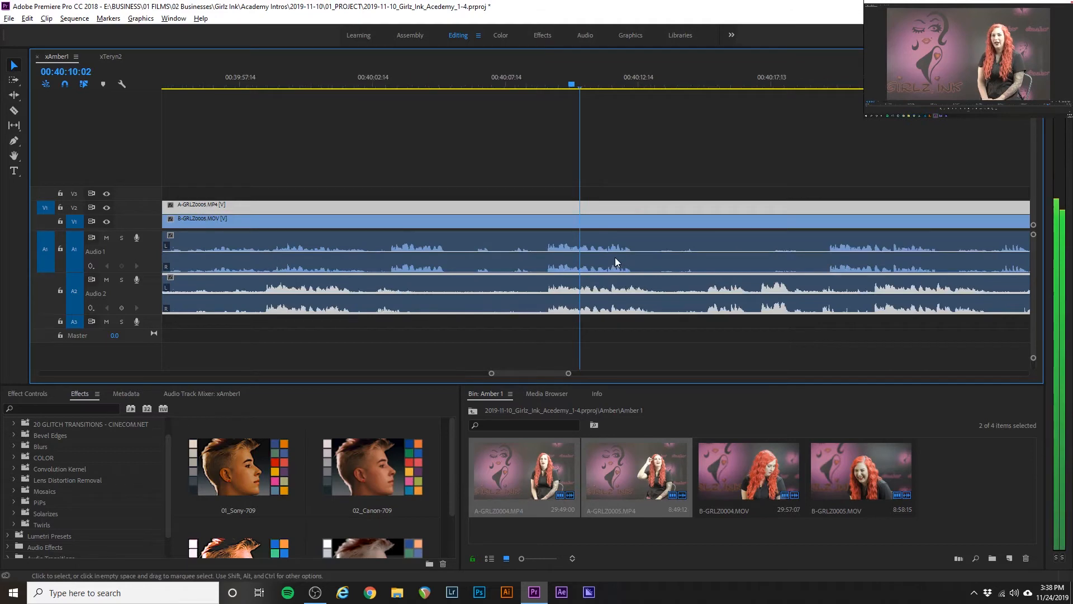
scroll(615, 260, "up", 3)
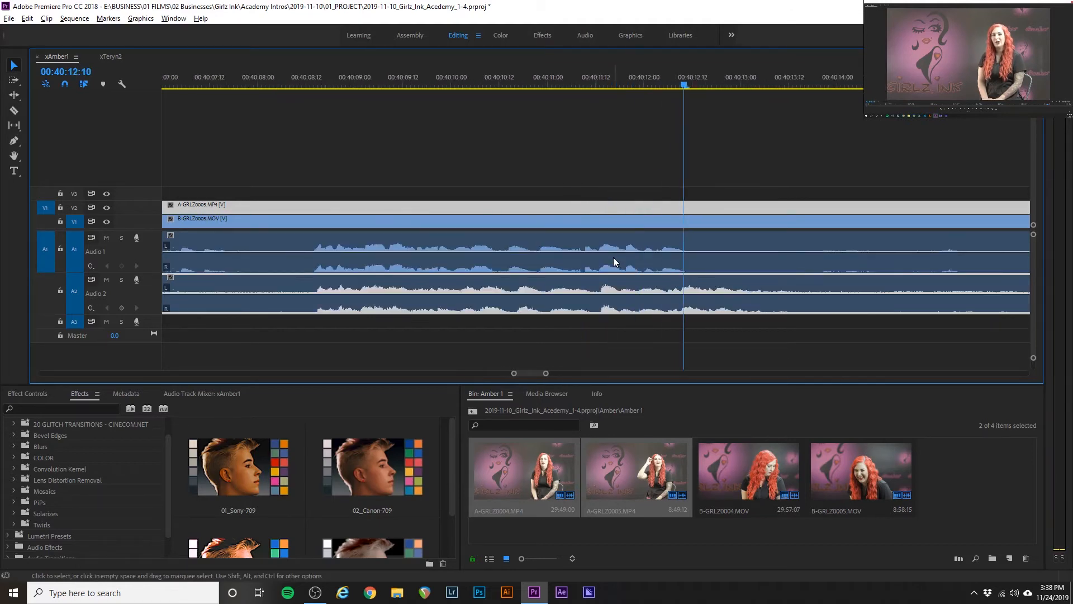
scroll(555, 287, "down", 4)
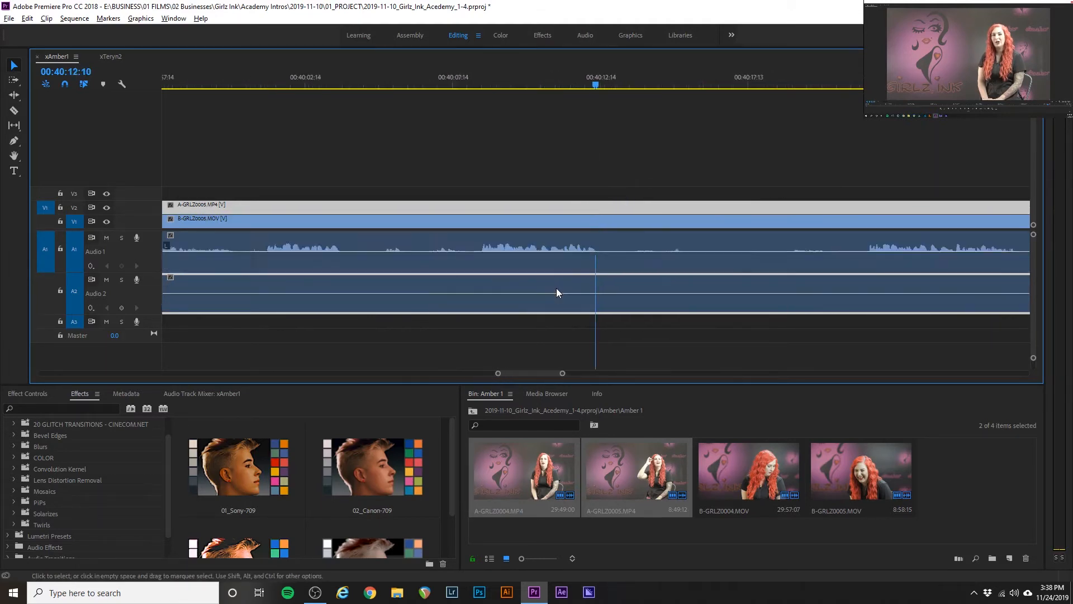
scroll(555, 288, "down", 3)
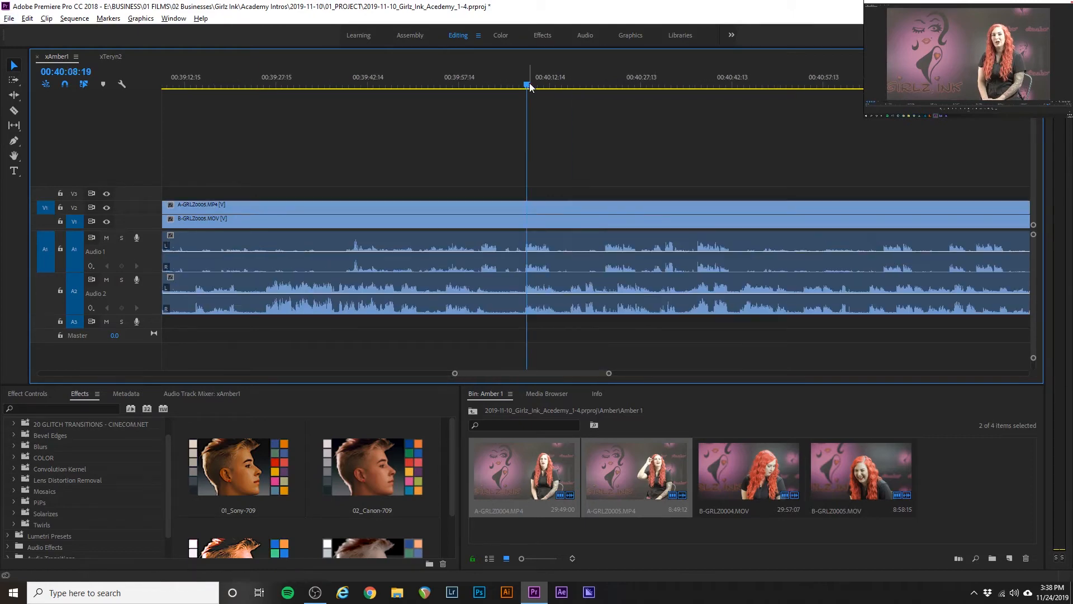
key("space")
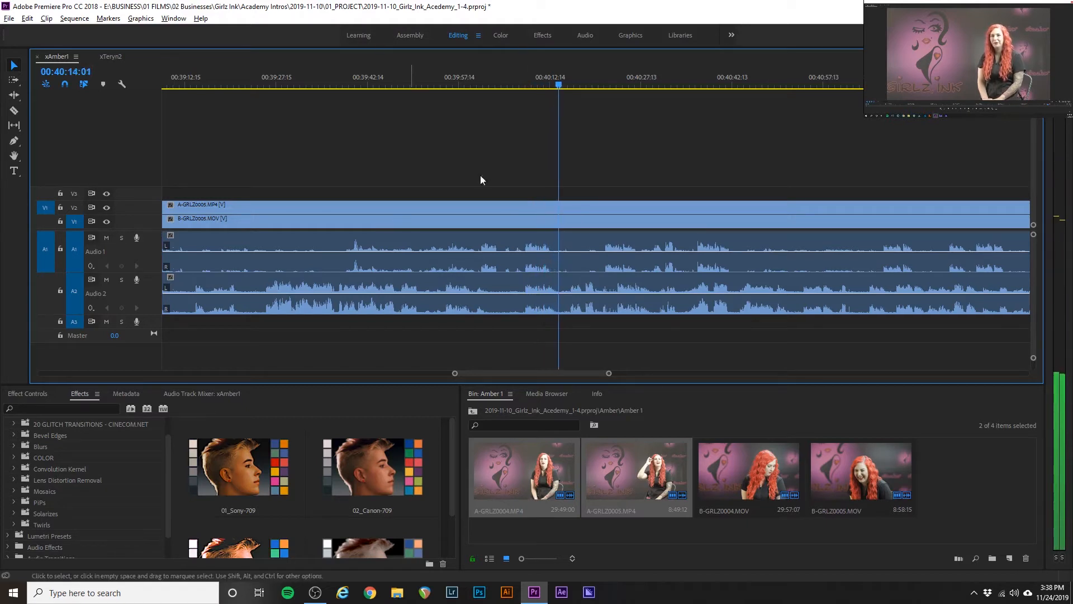
- Listen to Audio 1 alone from about 00:40:22, and move B-GRLZ0005.MOV earlier to align that phrase with the A-GRLZ0005.MP4 phrase at 00:40:08
left_click(609, 84)
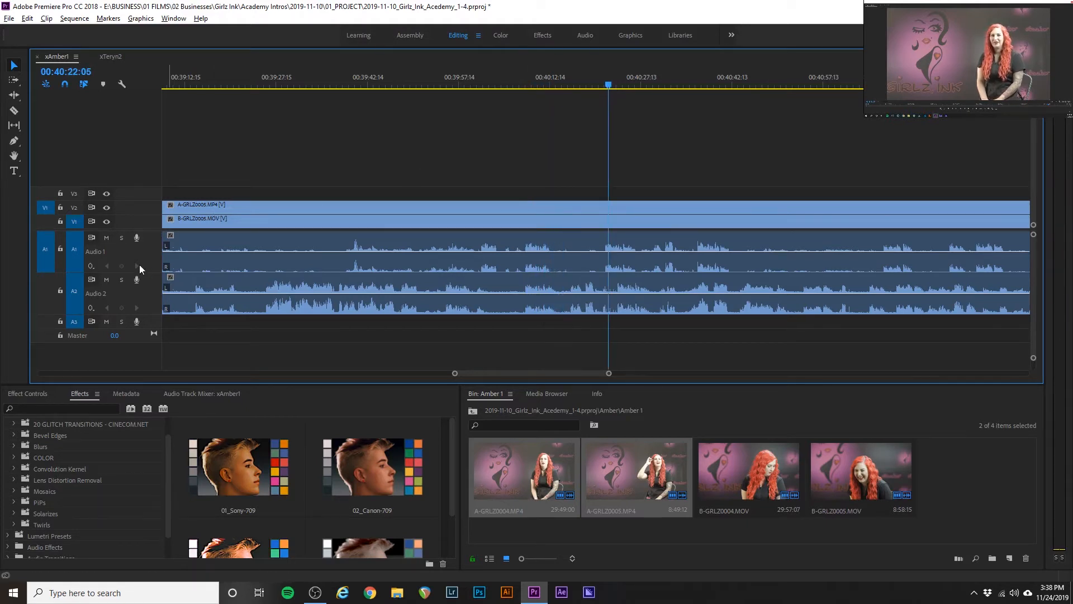
left_click(105, 279)
key("space")
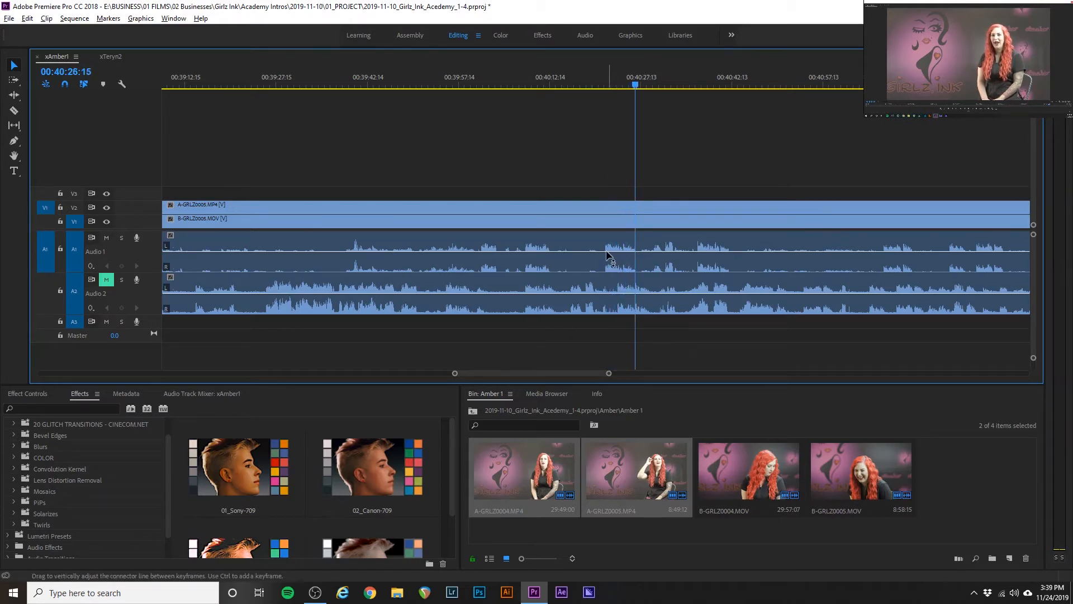
left_click_drag(606, 249, 526, 250)
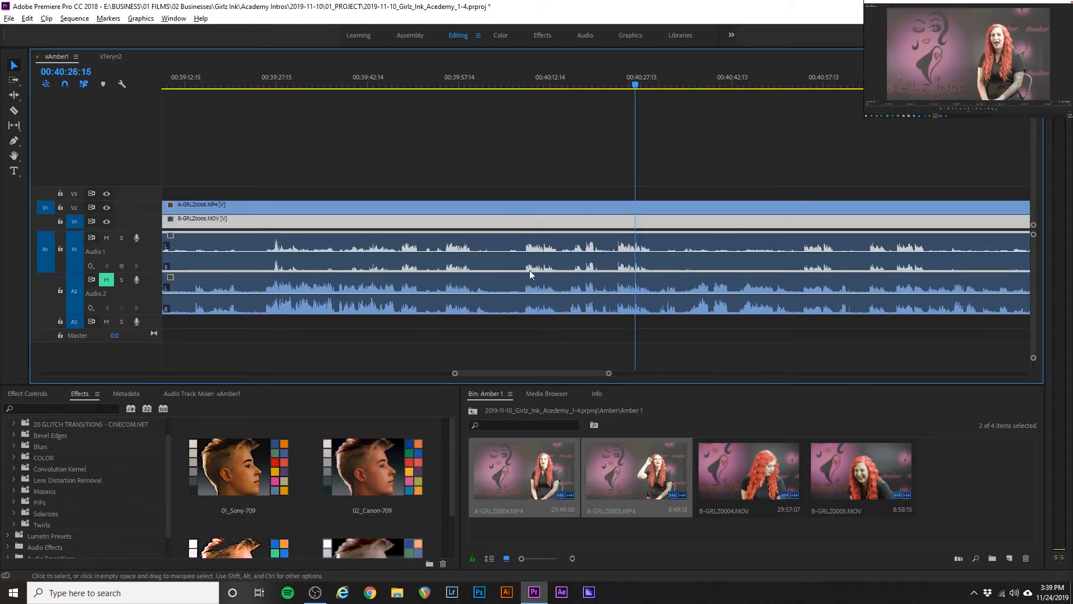
- Unmute Audio 2 and play both tracks from about 00:40:08 to check the clips' alignment
scroll(504, 283, "up", 4)
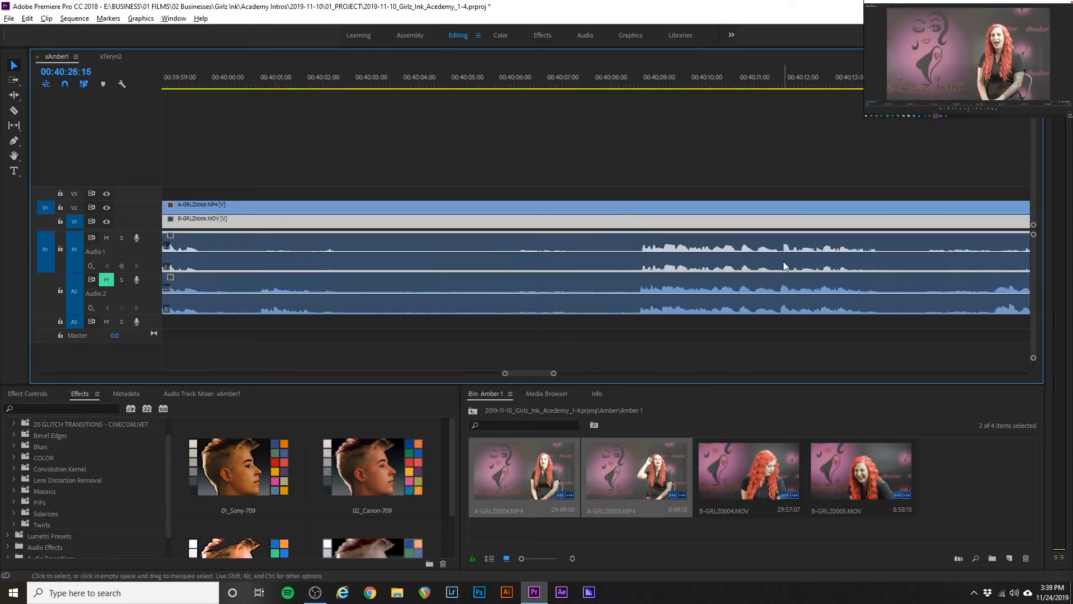
scroll(780, 269, "up", 2)
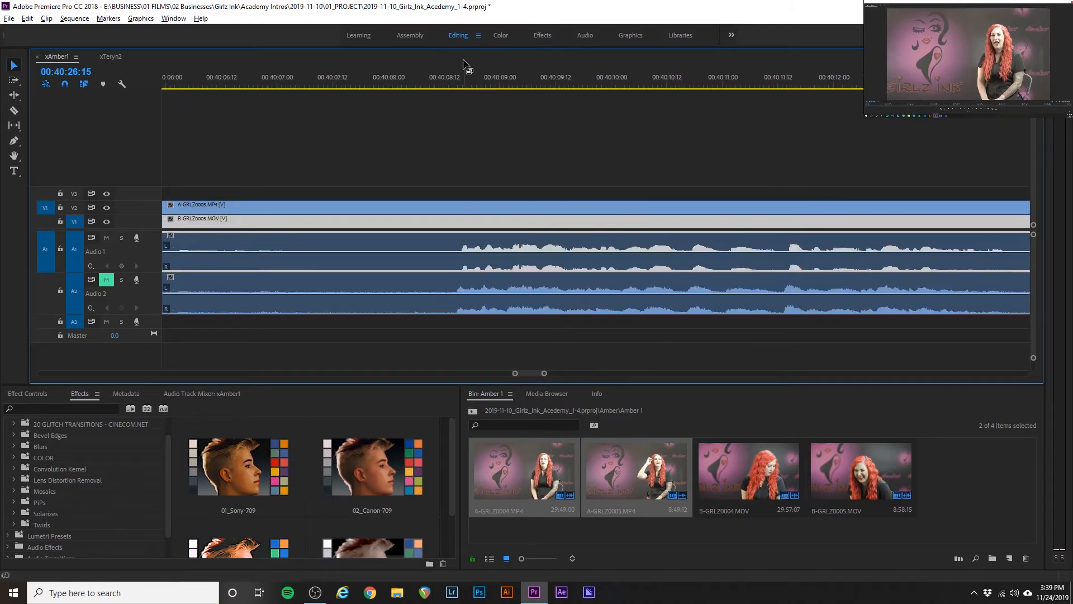
mouse_move(462, 77)
left_mouse_down()
mouse_move(438, 89)
mouse_move(451, 84)
left_mouse_up()
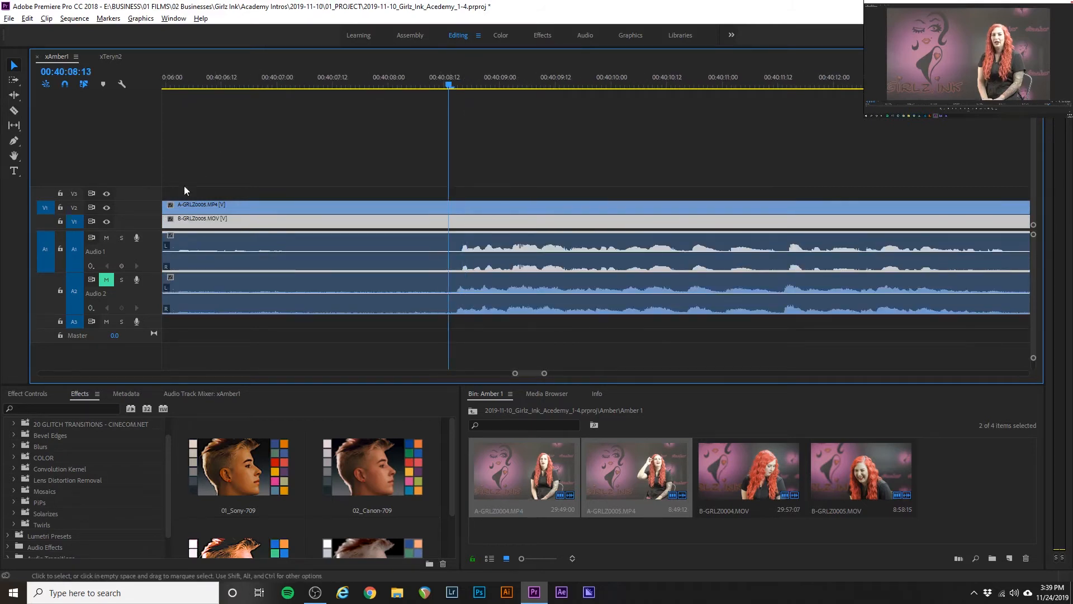
left_click(107, 280)
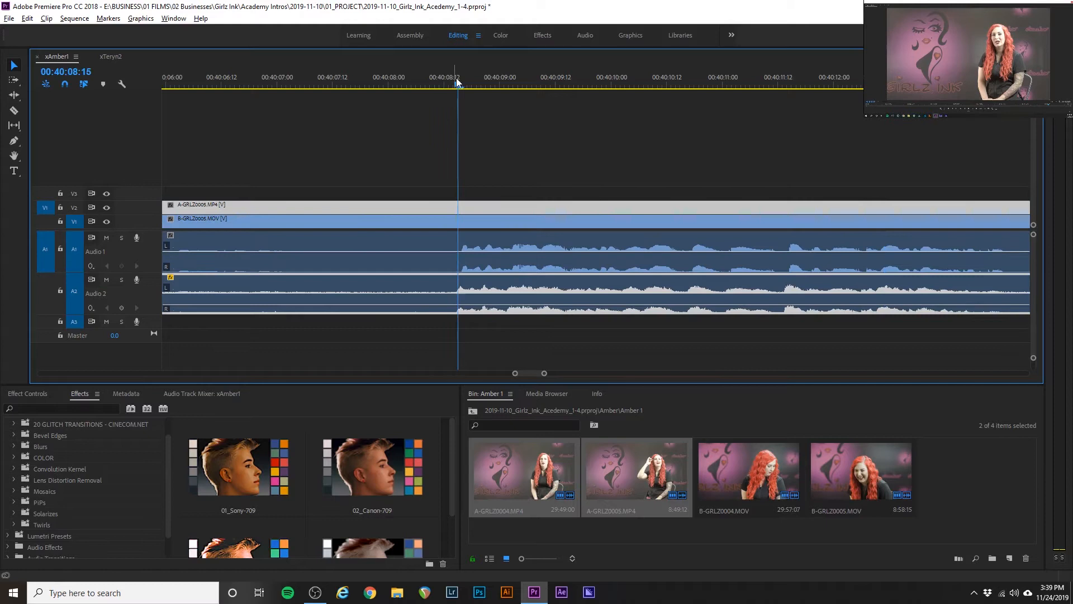
key("space")
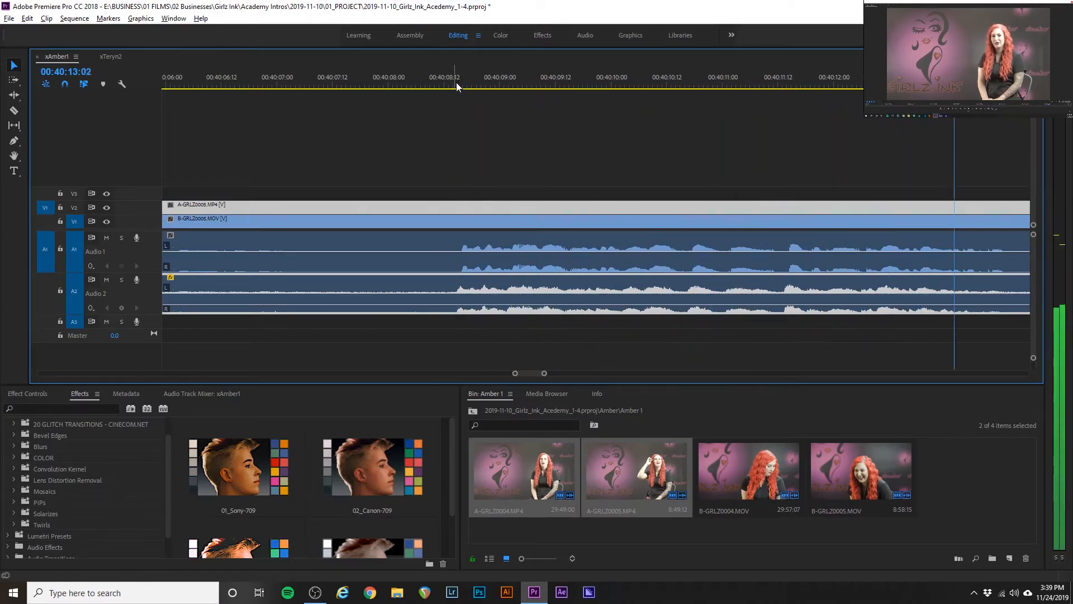
key("space")
- Shift the A-GRLZ0005.MP4 clip slightly earlier so its waveform starts just before the phrase on Audio 1
scroll(473, 246, "down", 3)
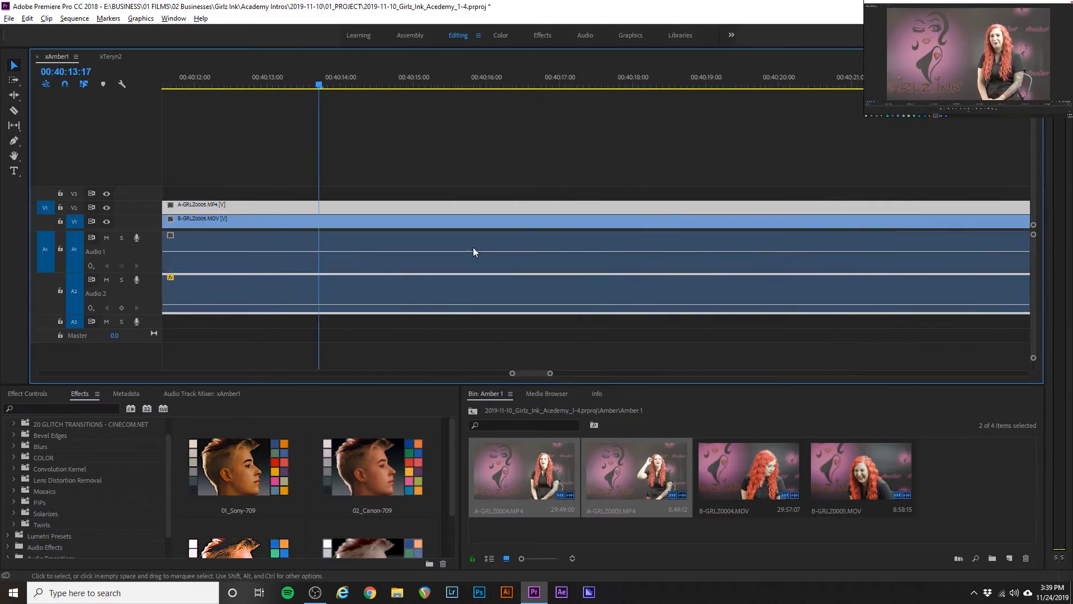
scroll(471, 250, "up", 19)
scroll(470, 251, "up", 1)
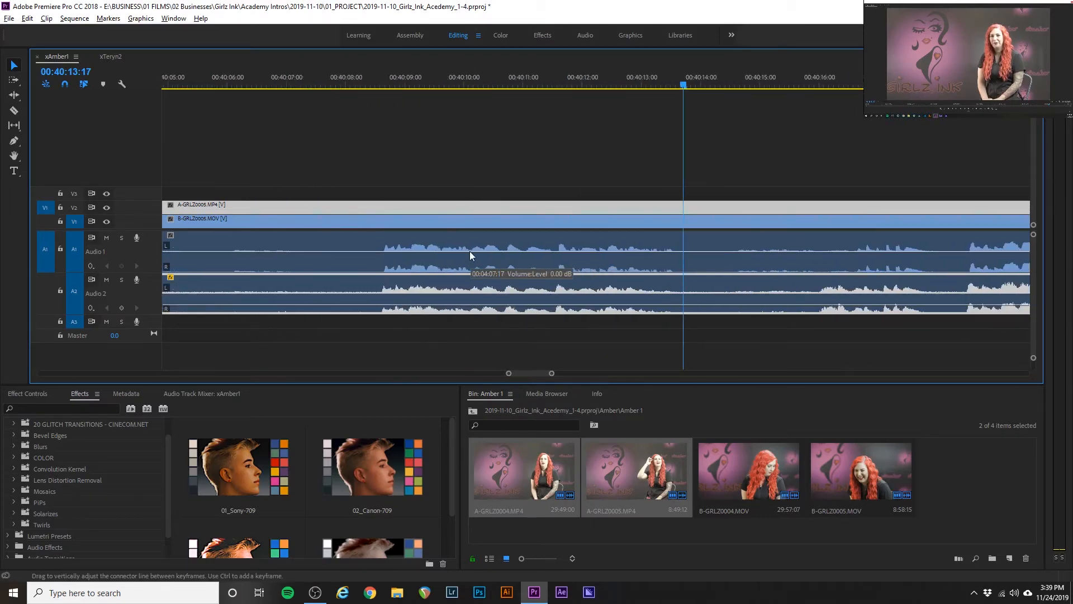
scroll(471, 251, "down", 1)
scroll(470, 253, "up", 1)
scroll(469, 251, "up", 4)
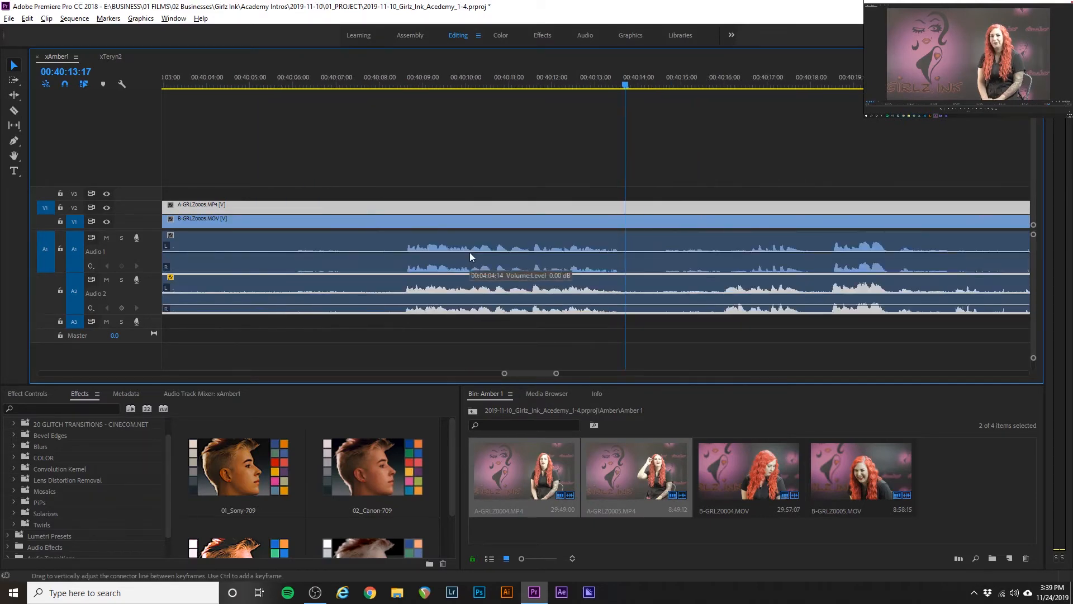
scroll(431, 243, "up", 2)
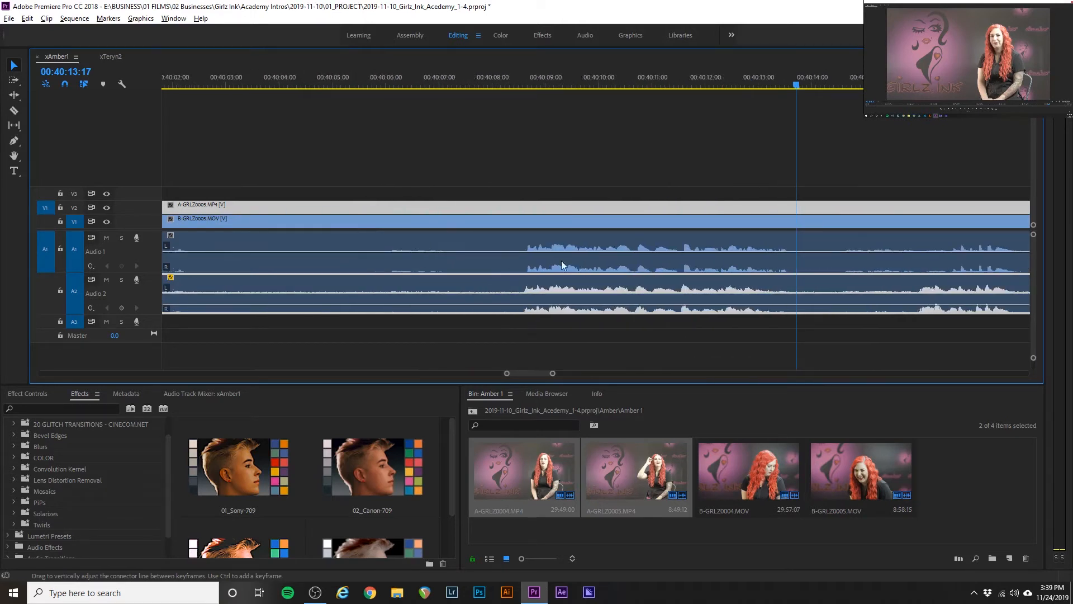
left_click(541, 207)
left_click(593, 272)
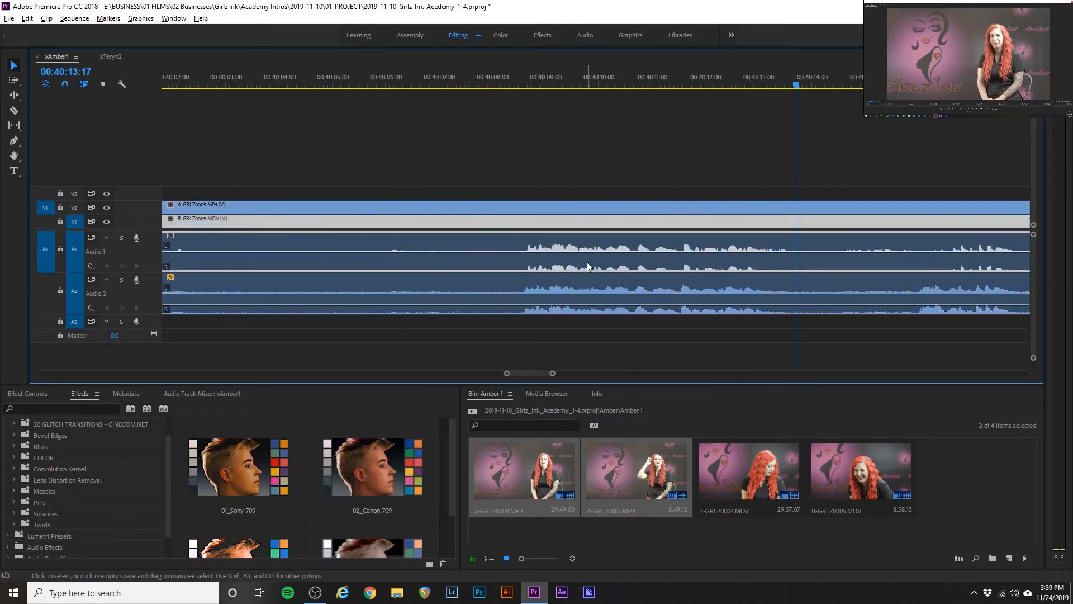
left_click(582, 286)
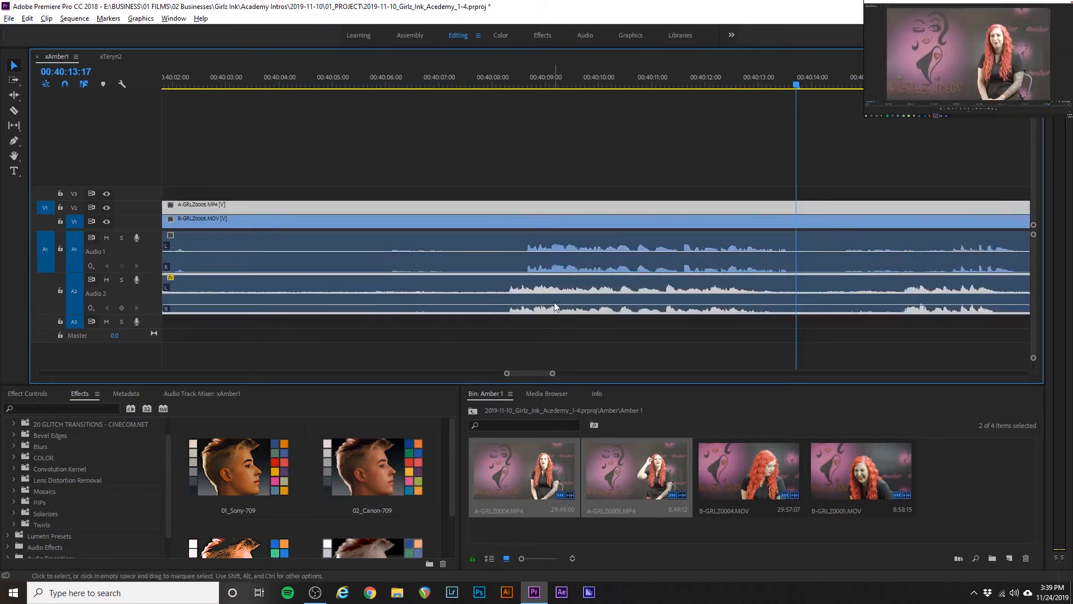
- Play from about 00:40:08 to listen to the offset between the two audio tracks
left_click(512, 82)
key("space")
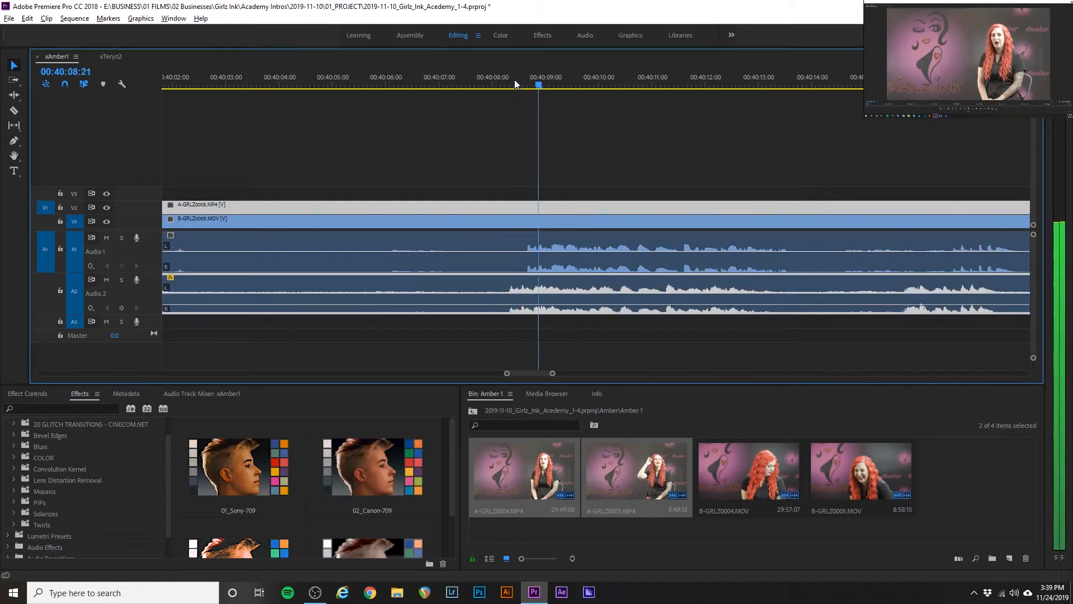
key("space")
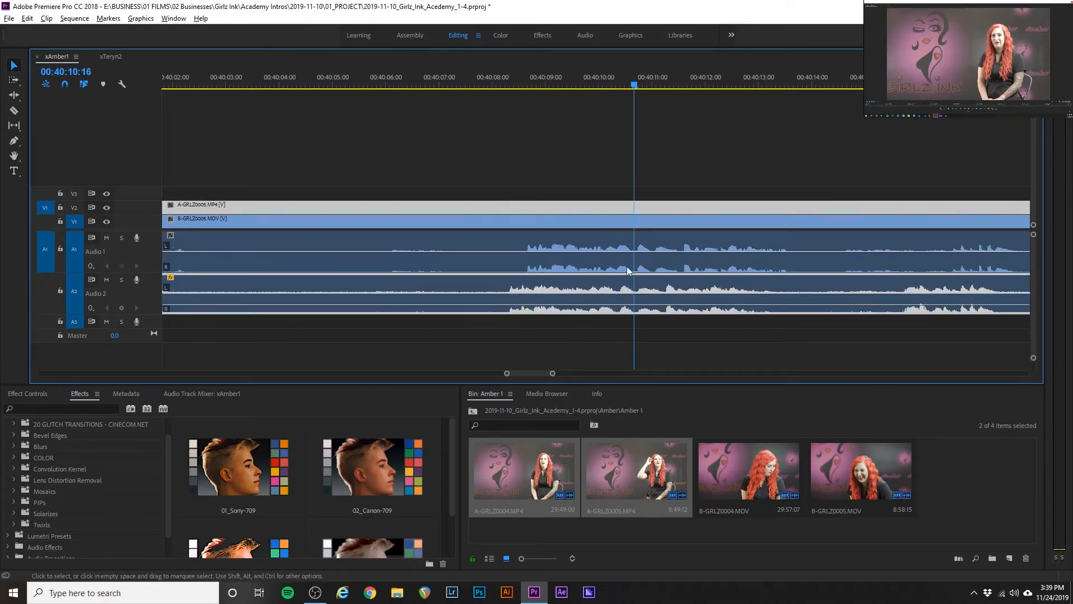
- Select both A-GRLZ0005.MP4 and B-GRLZ0005.MOV and synchronize them by Audio on track channel 1
left_click(590, 260)
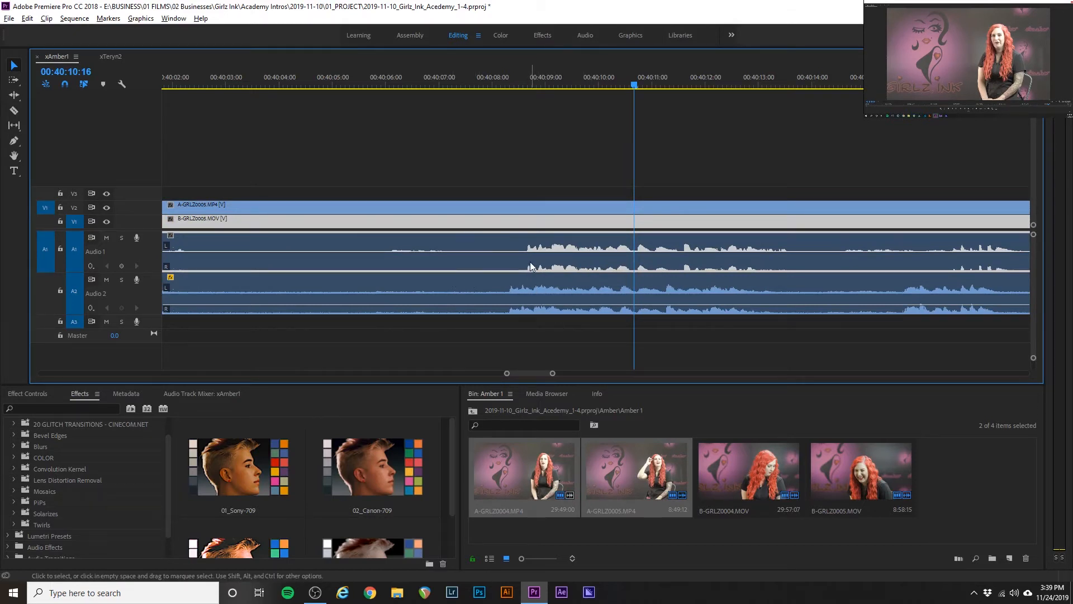
left_click(532, 286, "shift")
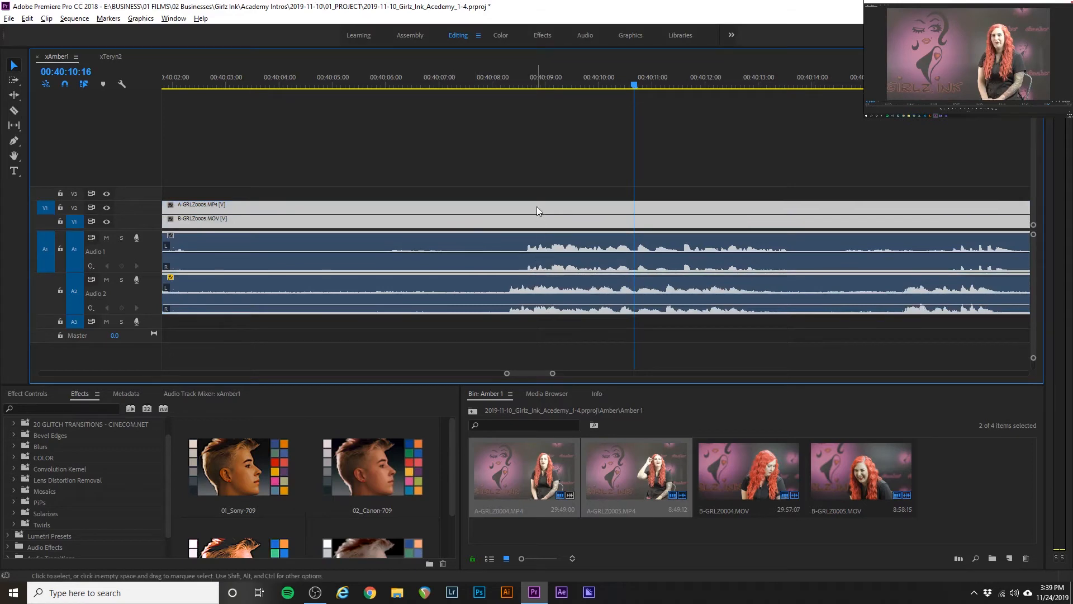
left_click(520, 167)
left_click(536, 251)
left_click(536, 279, "shift")
right_click(537, 278)
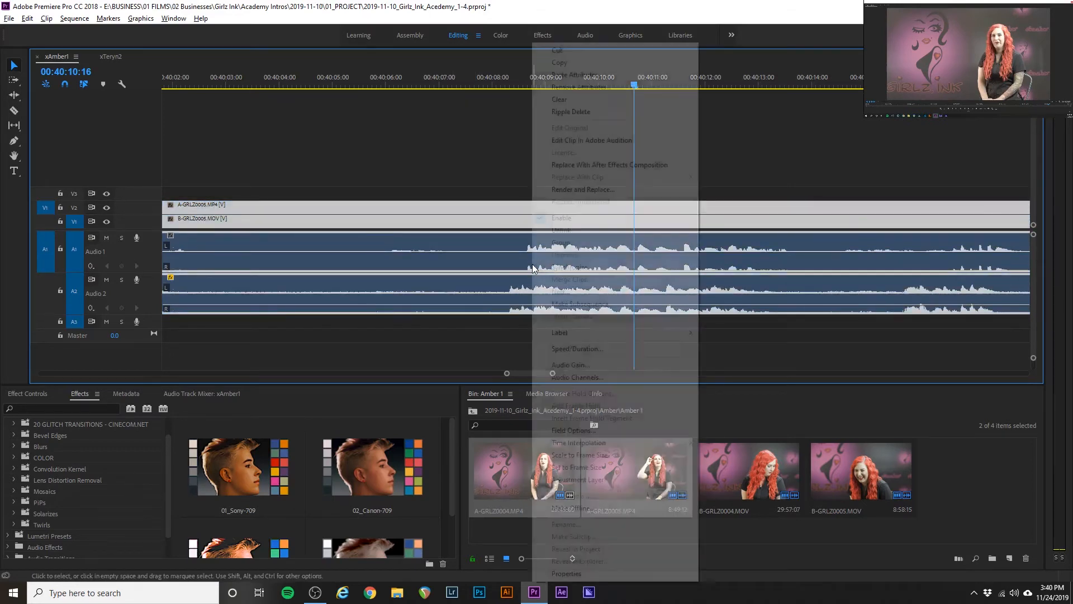
left_click(556, 268)
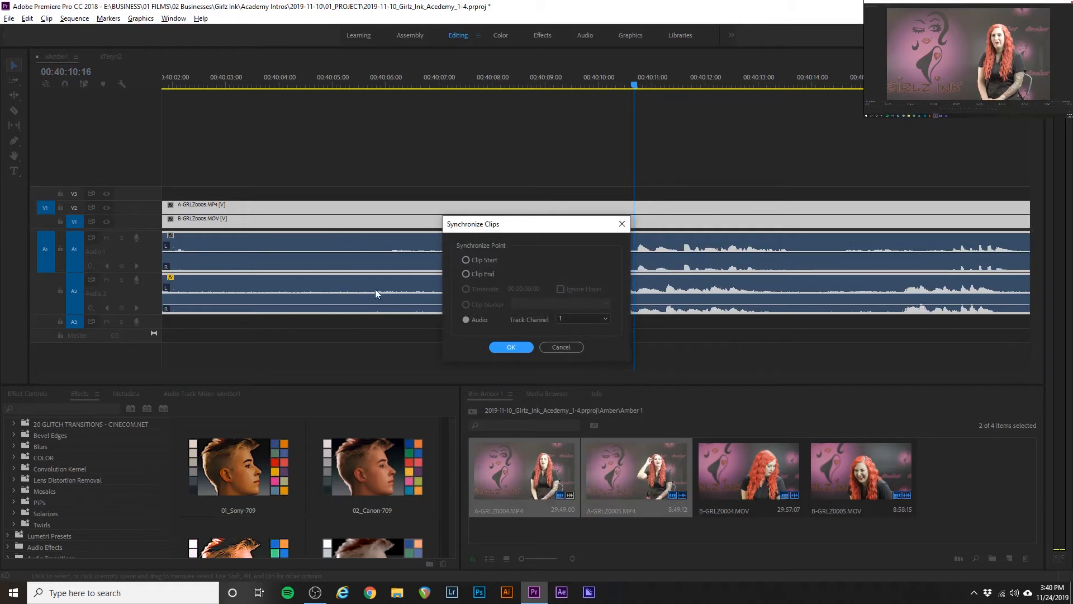
left_click(514, 348)
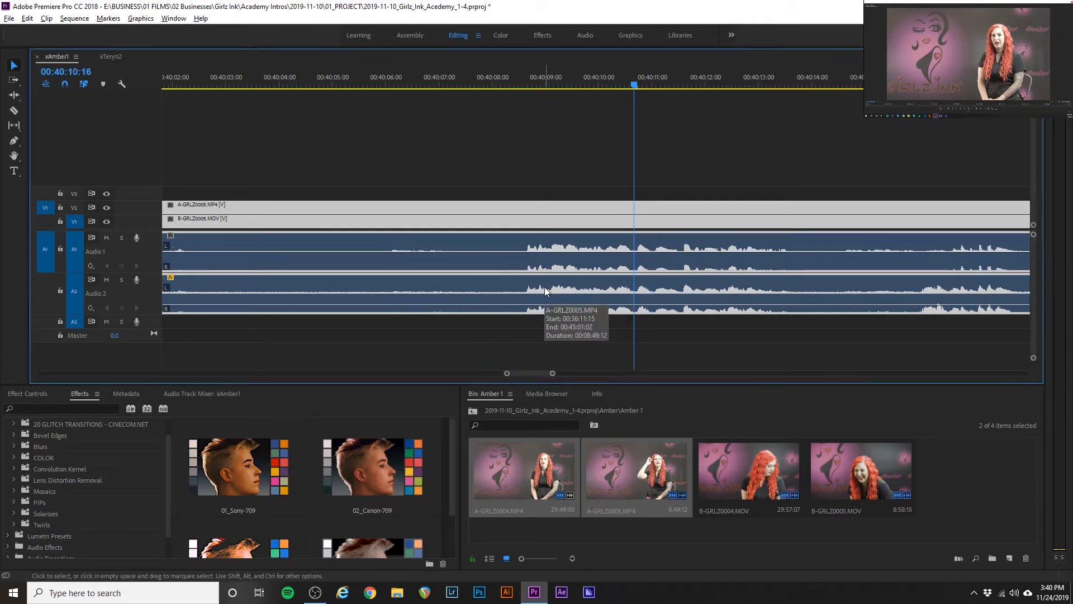
- Examine the phrase onset around 00:40:08:15 to 00:40:08:18 frame by frame to compare the two waveforms
scroll(540, 289, "up", 8)
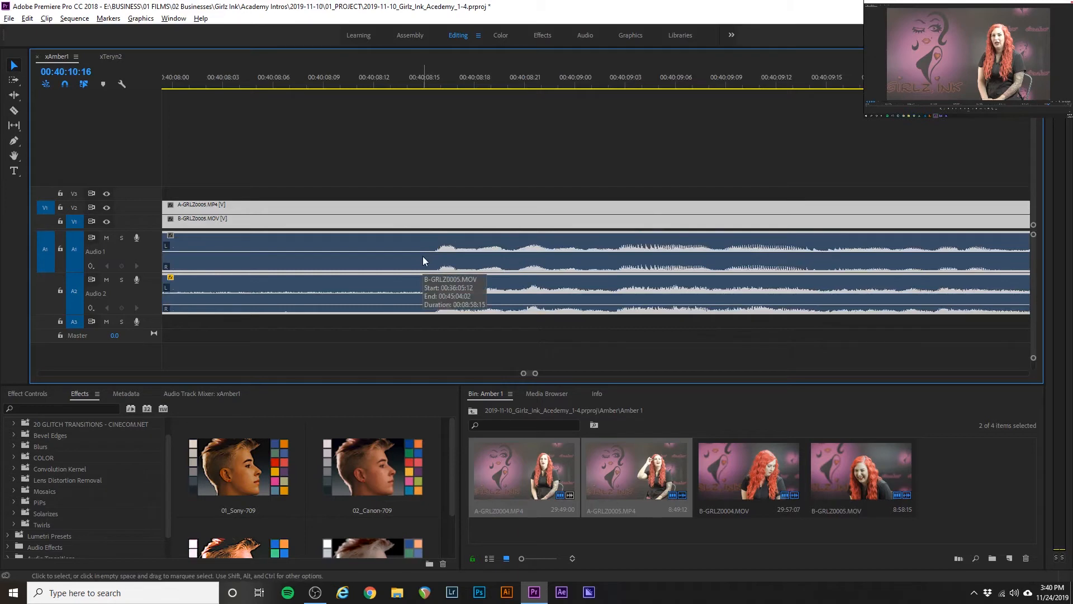
left_click(425, 84)
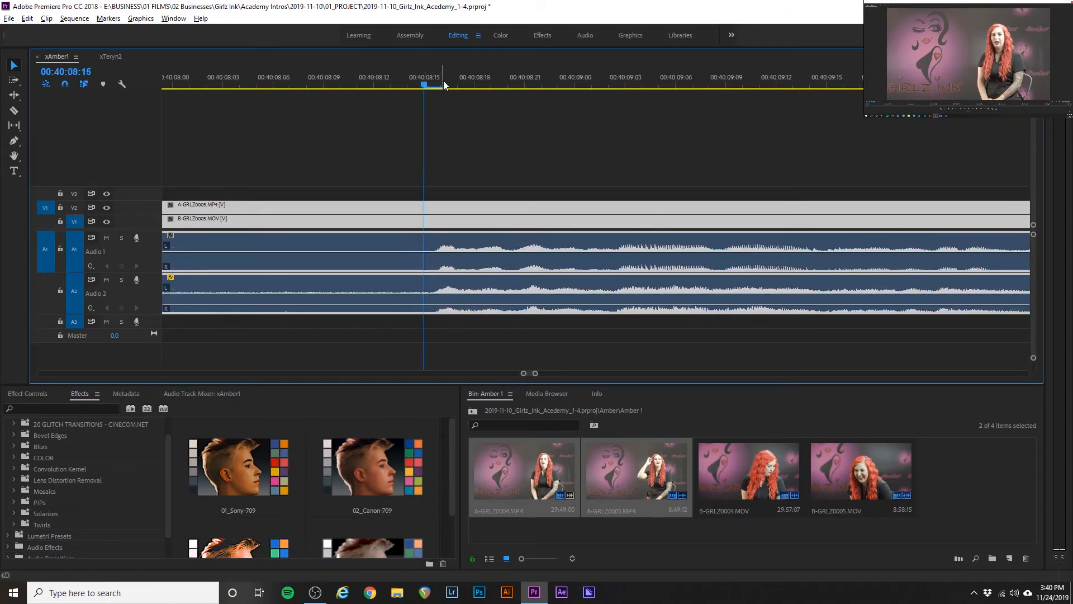
left_click(446, 85)
left_click(458, 85)
left_click(477, 84)
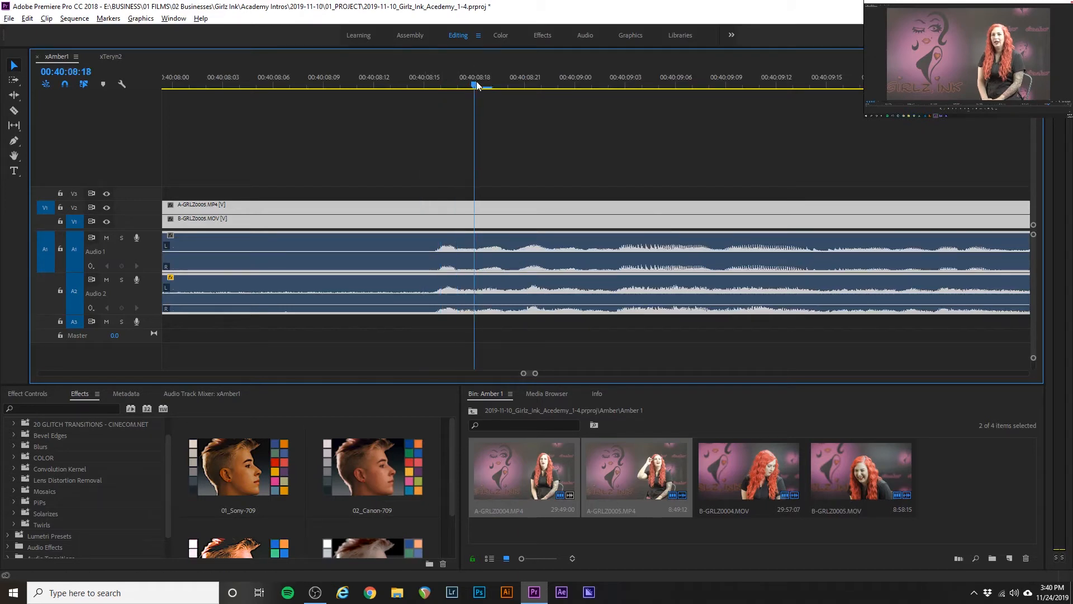
left_click(426, 83)
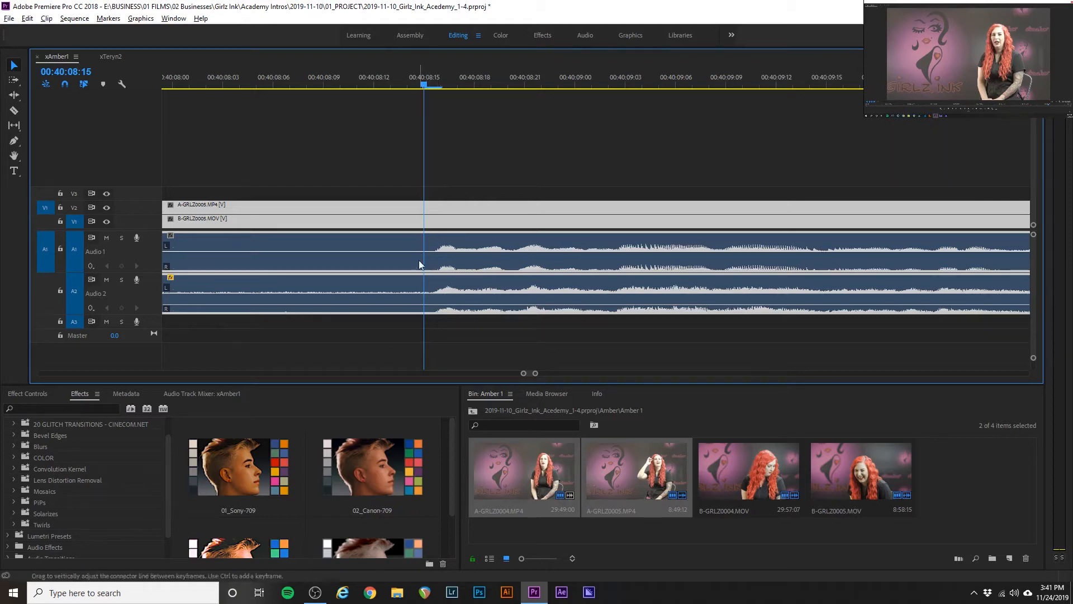
- Select the A-GRLZ0005.MP4 and B-GRLZ0005.MOV clips in turn to compare their synced waveforms on Audio 2 and Audio 1
left_click(431, 213)
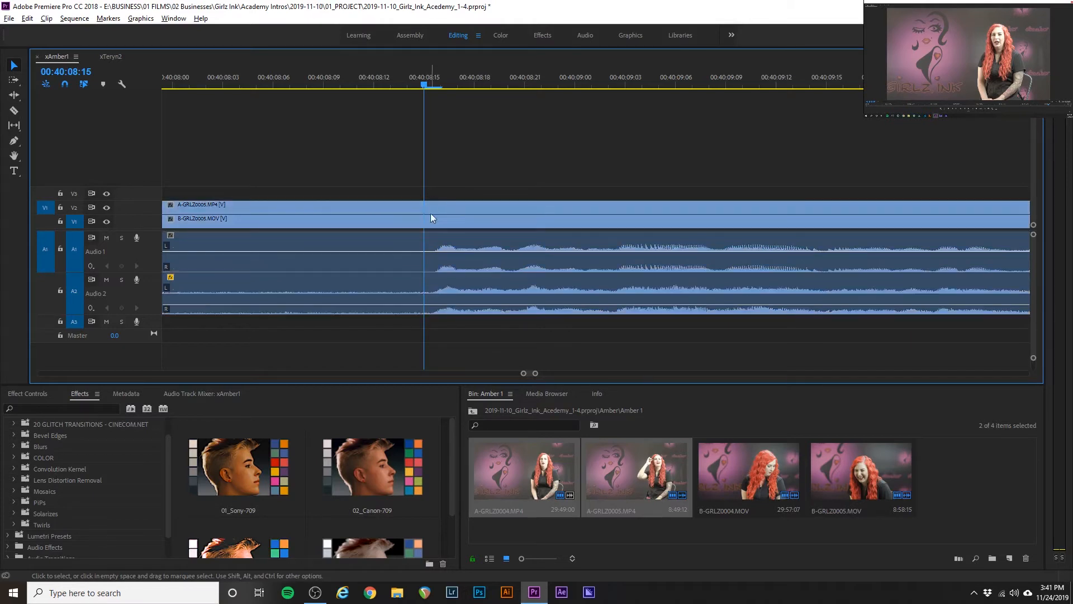
left_click(425, 273)
left_click(427, 268)
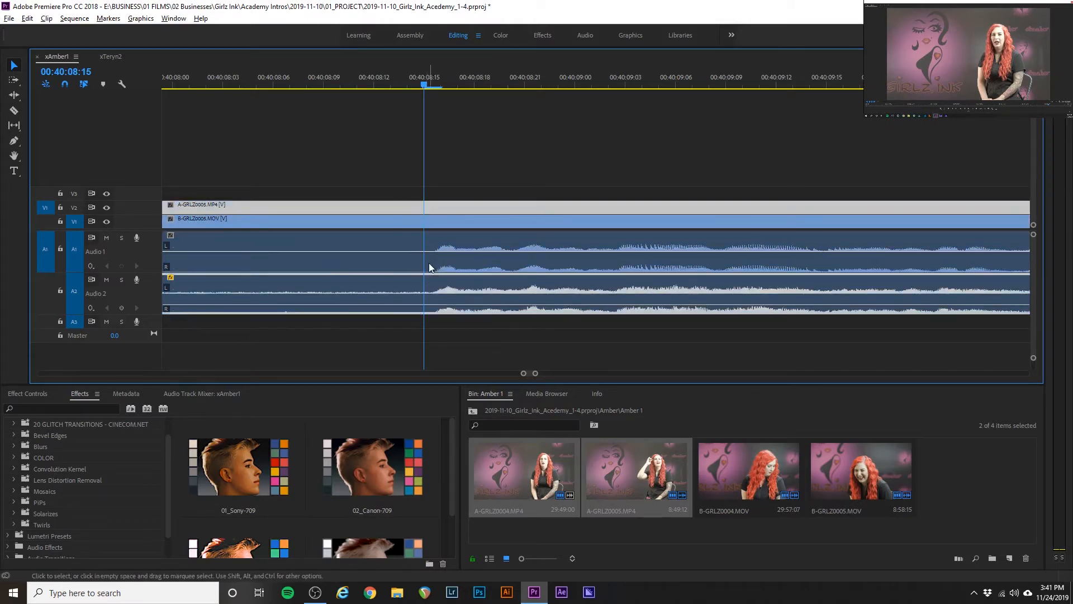
left_click(431, 291)
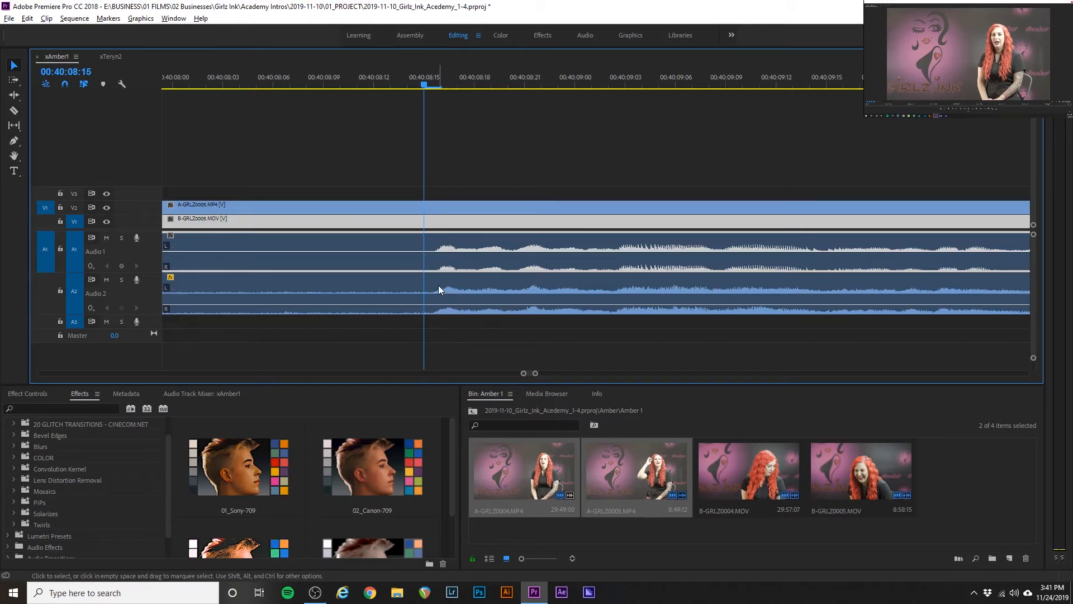
scroll(431, 295, "down", 3)
scroll(432, 291, "down", 5)
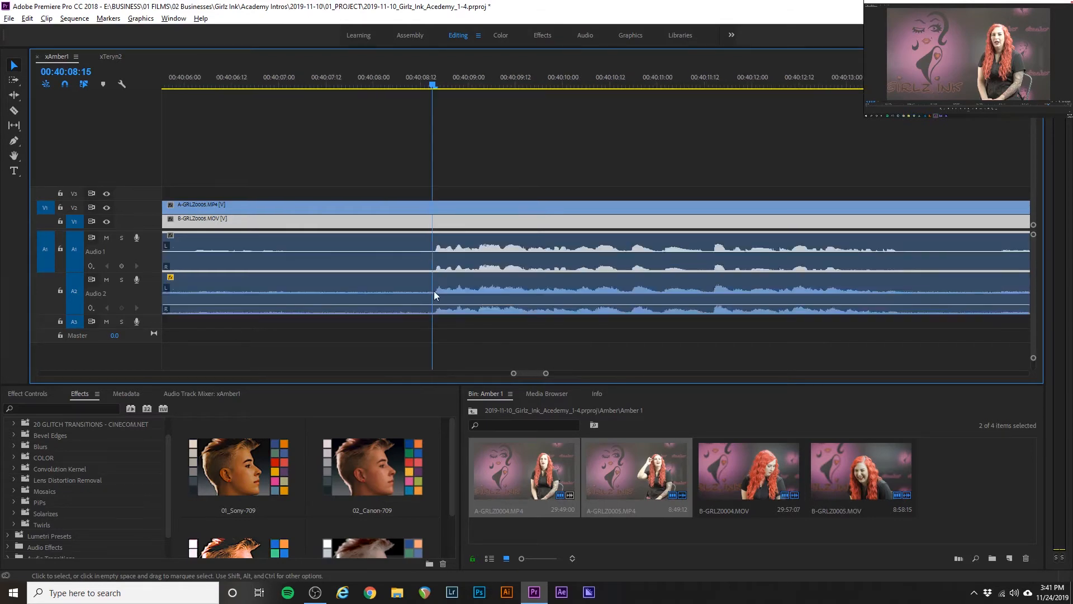
scroll(400, 291, "down", 5)
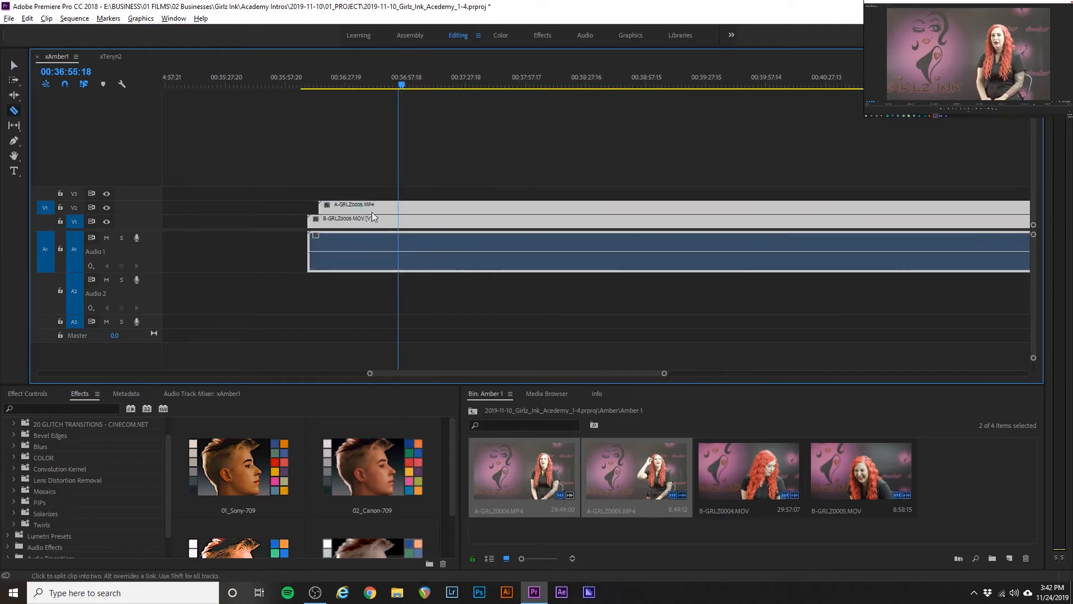
- Cut both GRLZ0005 angles and their audio a few seconds before 00:36:55:18 and delete the uneven section in front of the cut
scroll(371, 213, "up", 1)
left_click(392, 215)
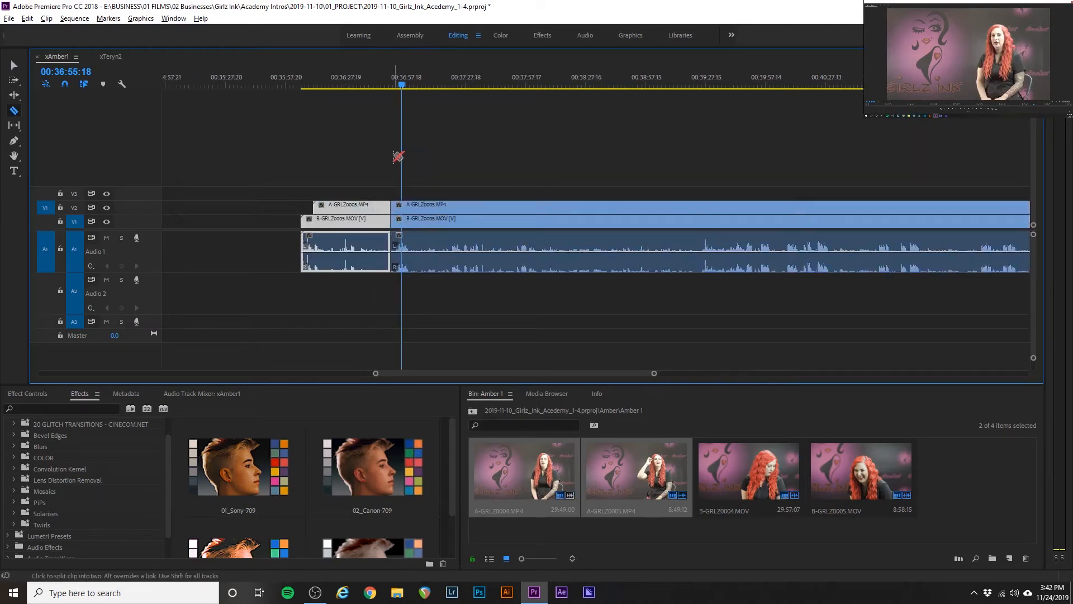
key("v")
key("Delete")
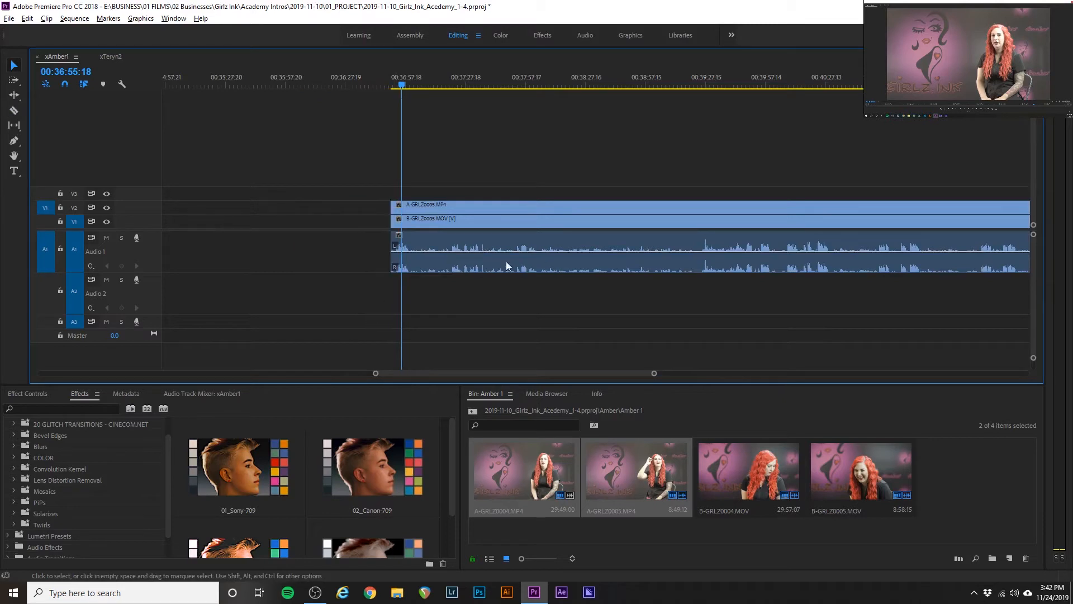
- Cut off the uneven tail of the GRLZ0005 clips and move the clips up against the end of the GRLZ0004 clips
key("minus")
key("minus")
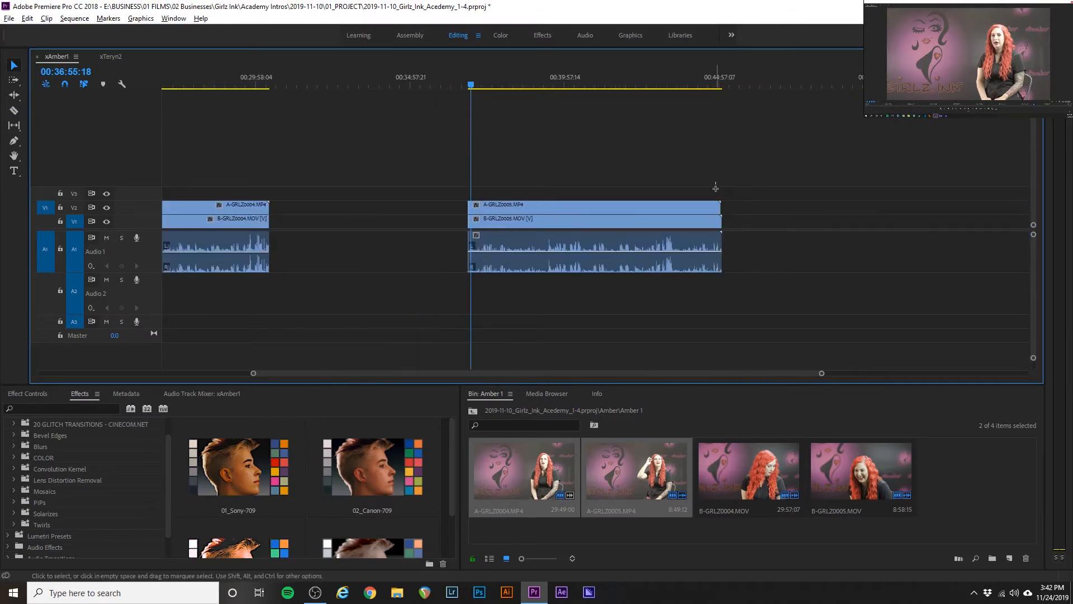
left_click_drag(715, 183, 723, 295)
scroll(713, 230, "up", 5)
key("c")
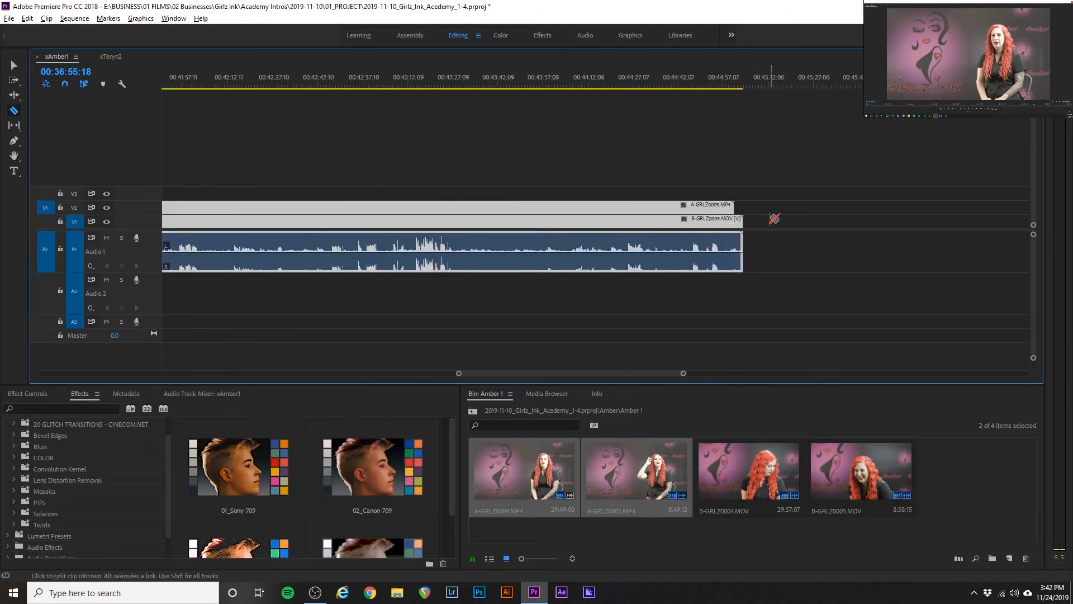
left_click(723, 208)
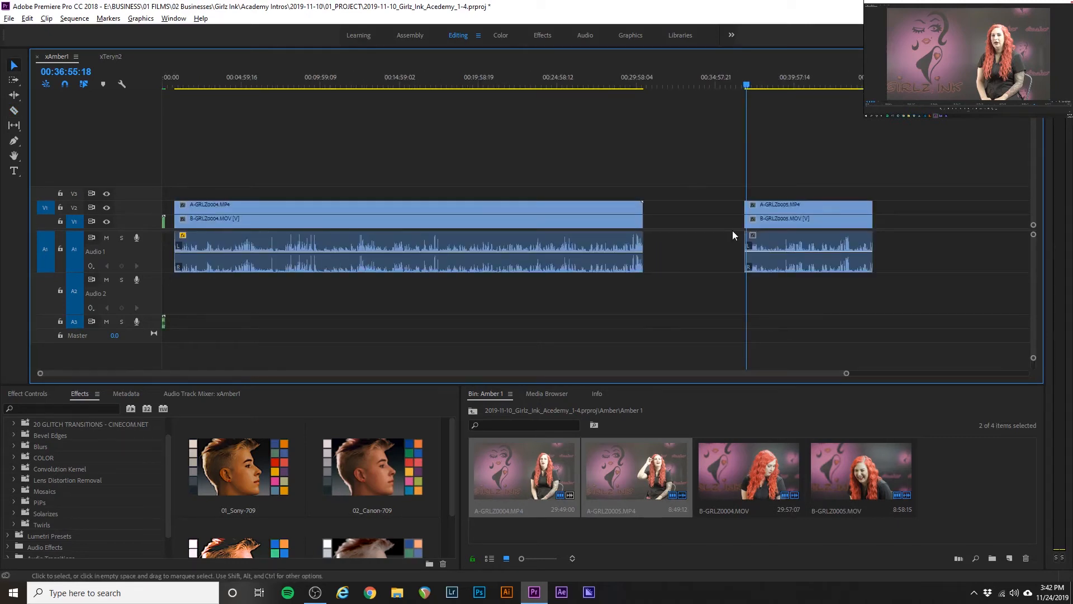
left_click_drag(769, 217, 666, 222)
left_click_drag(666, 166, 629, 255)
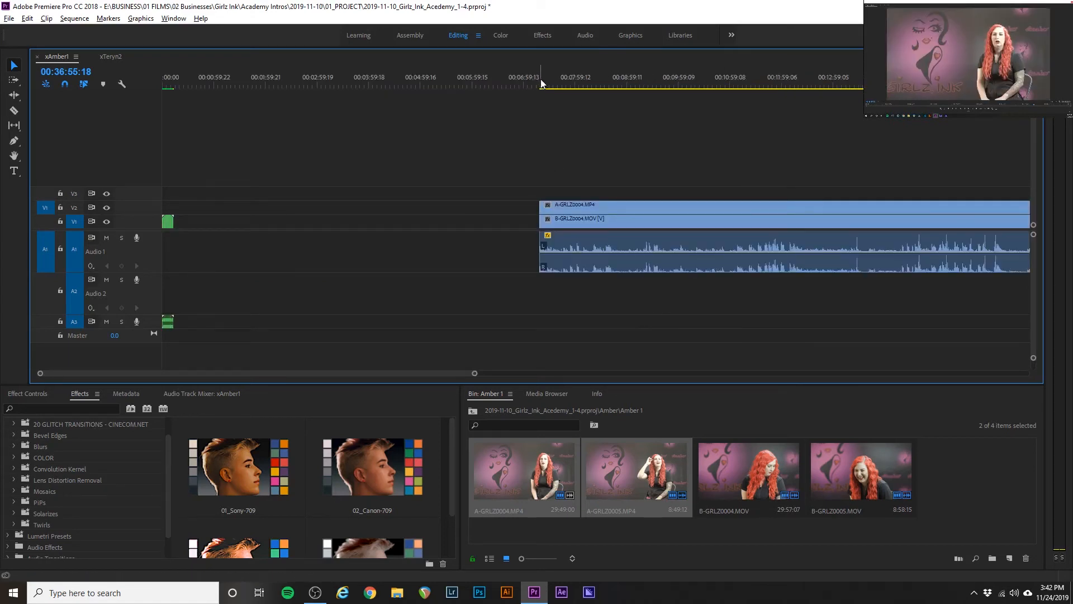
- Play through the opening of the GRLZ0004 clips from 00:07:19:09 to about 00:08:41 to find where the first usable take starts
left_click(541, 84)
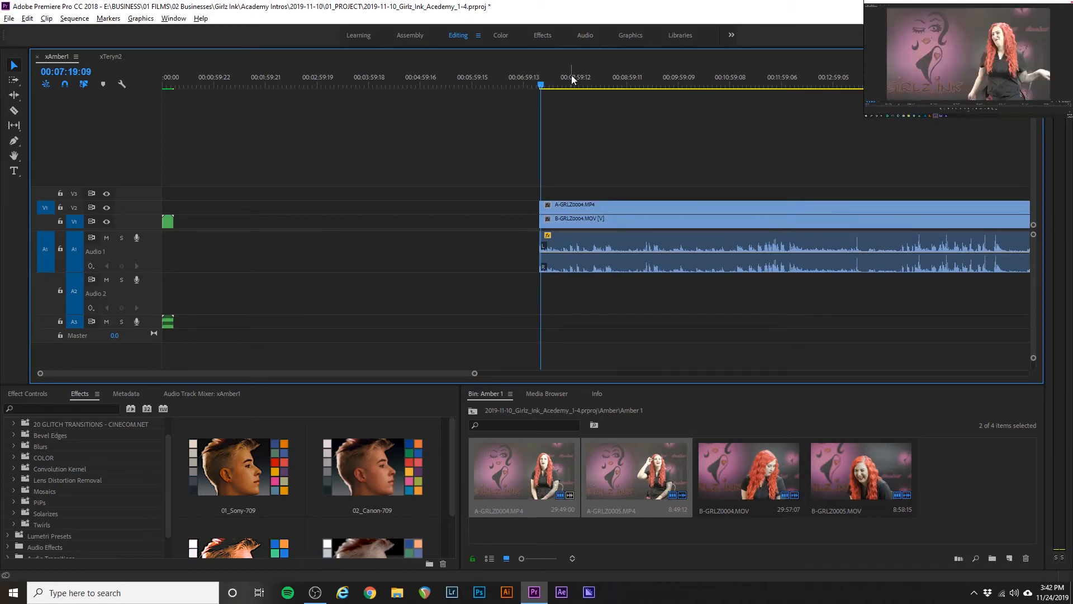
key("space")
scroll(588, 165, "up", 2)
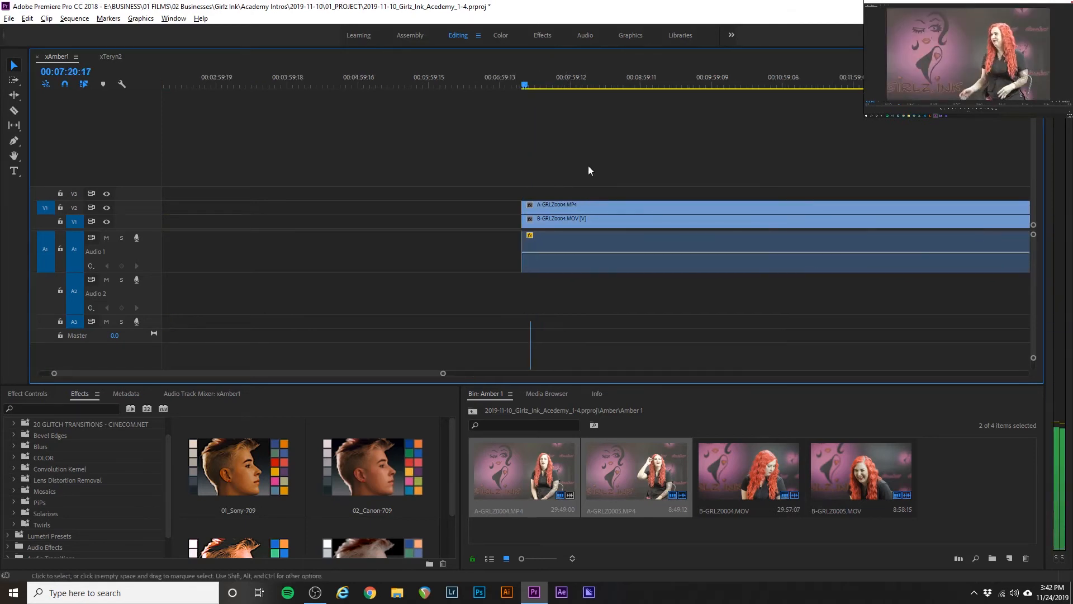
scroll(588, 165, "down", 4)
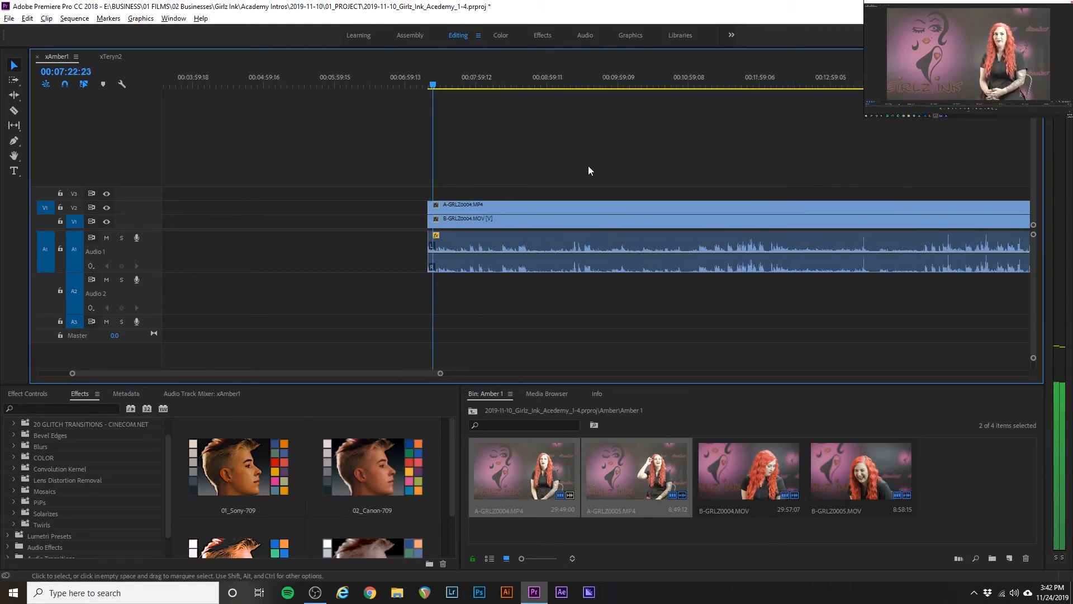
left_click(462, 86)
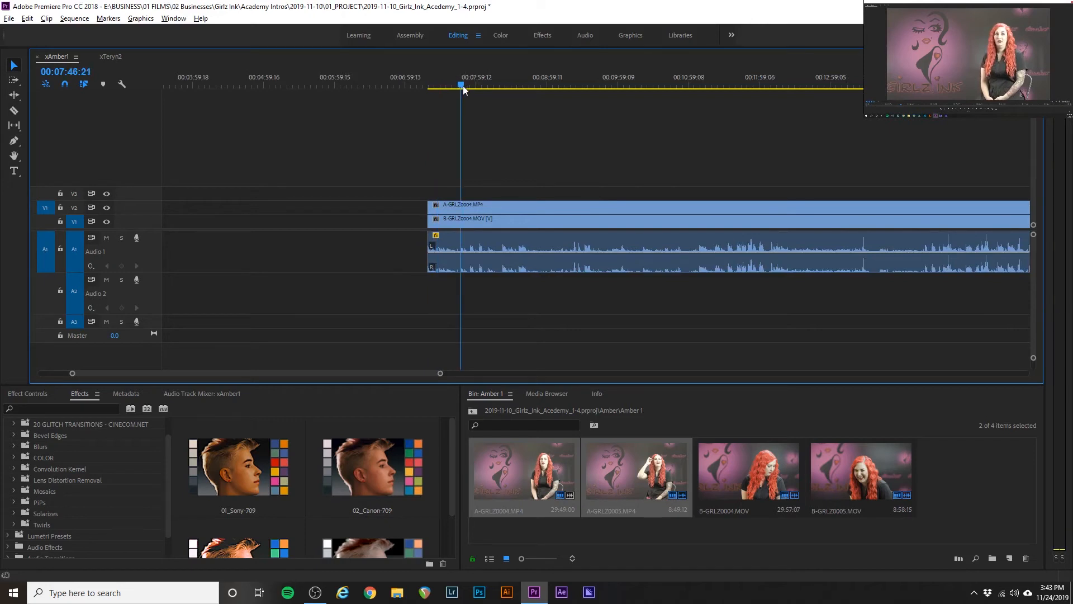
left_click(501, 85)
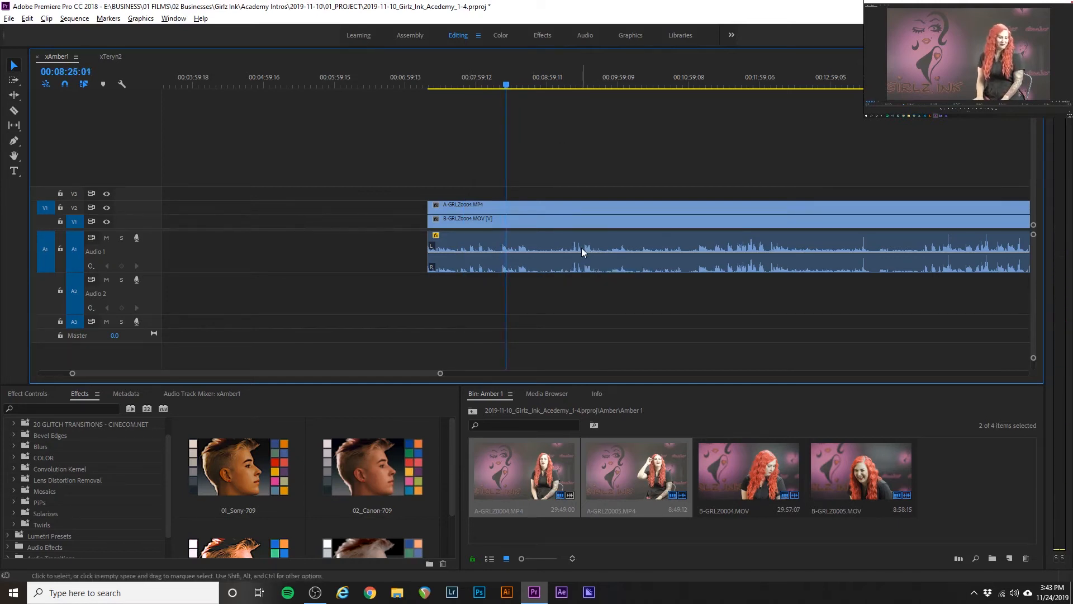
scroll(581, 247, "up", 2, "alt")
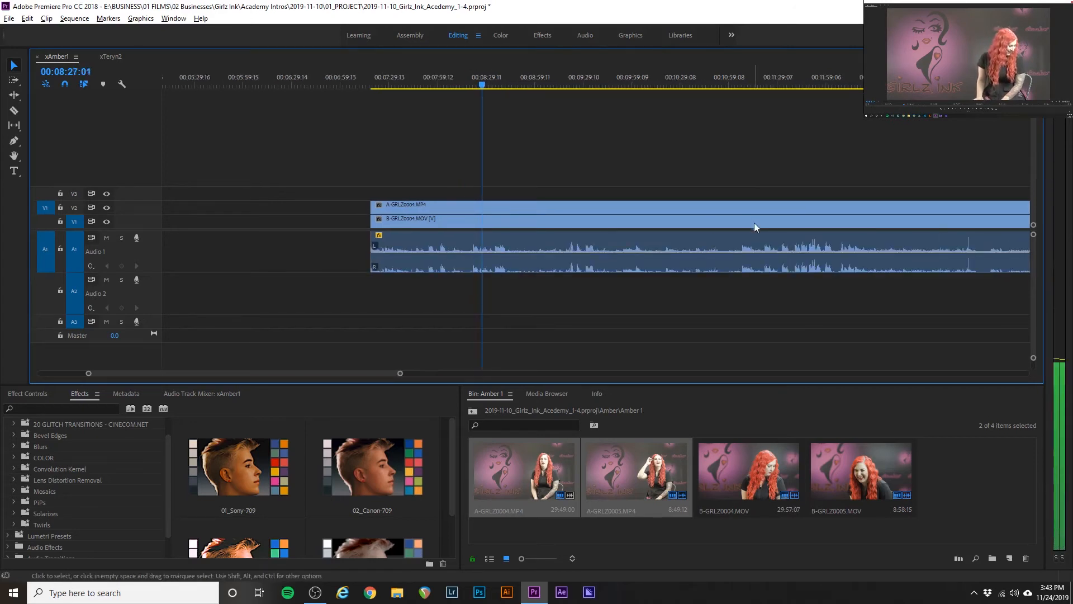
left_click(498, 83)
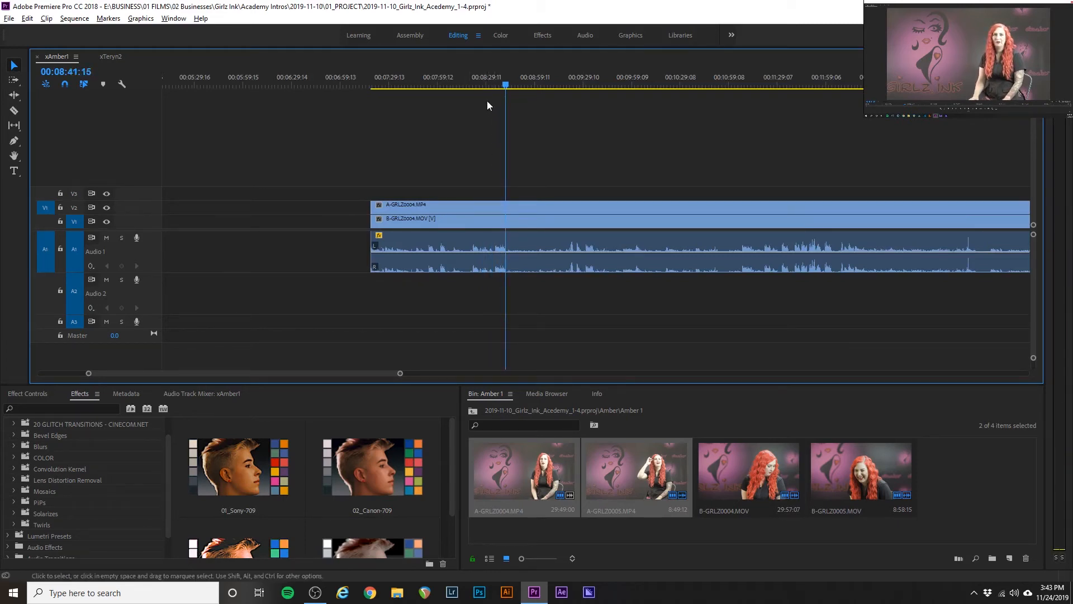
- Trim the start of both GRLZ0004 angles and their audio to about 00:08:34
left_click_drag(489, 81, 492, 83)
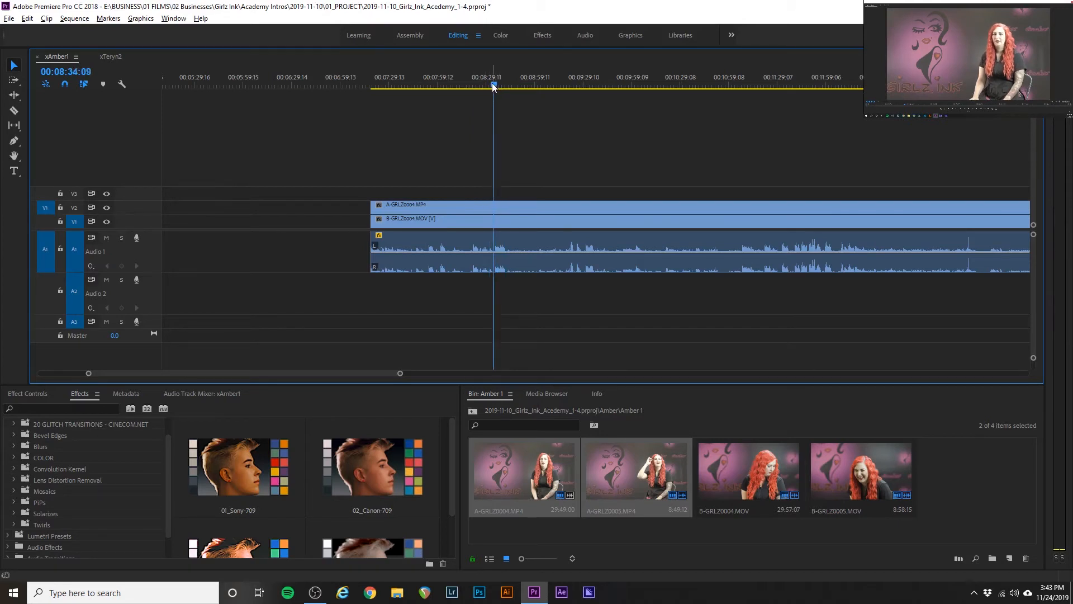
key("space")
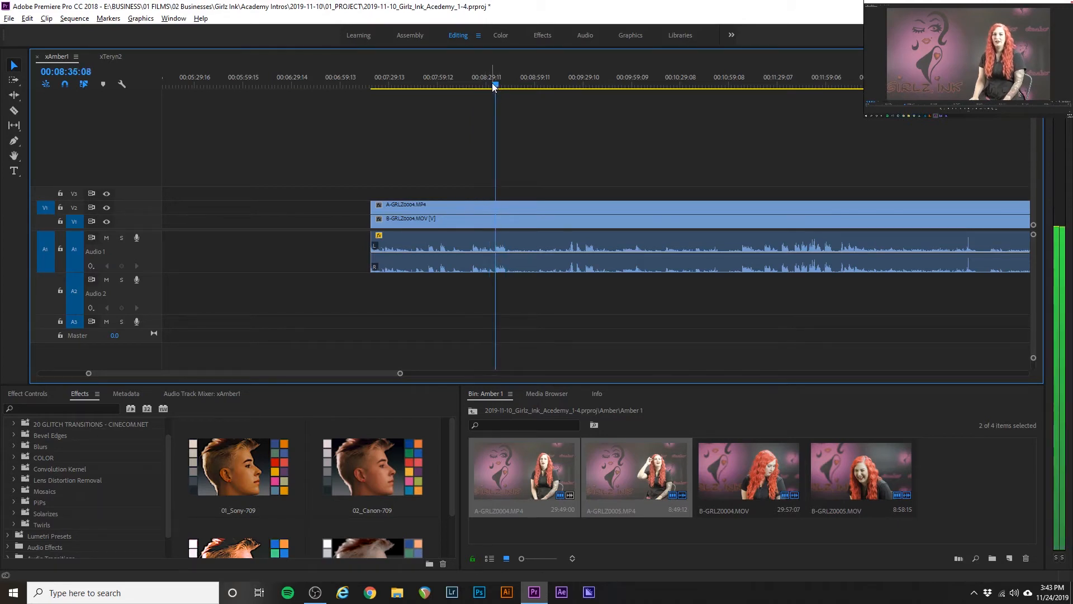
left_click(418, 190)
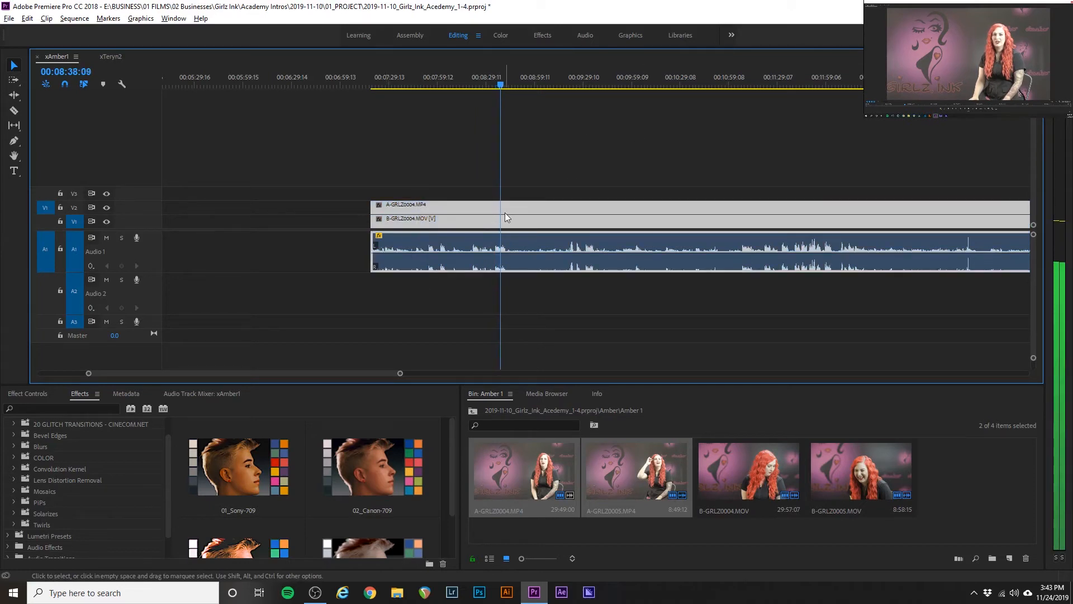
key("space")
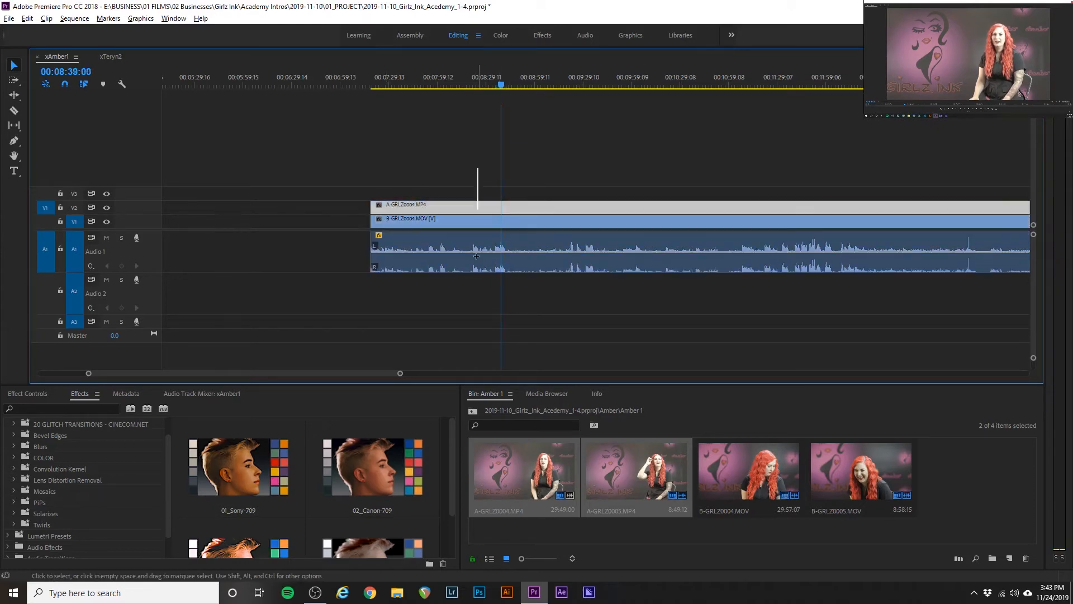
left_click_drag(372, 208, 493, 202)
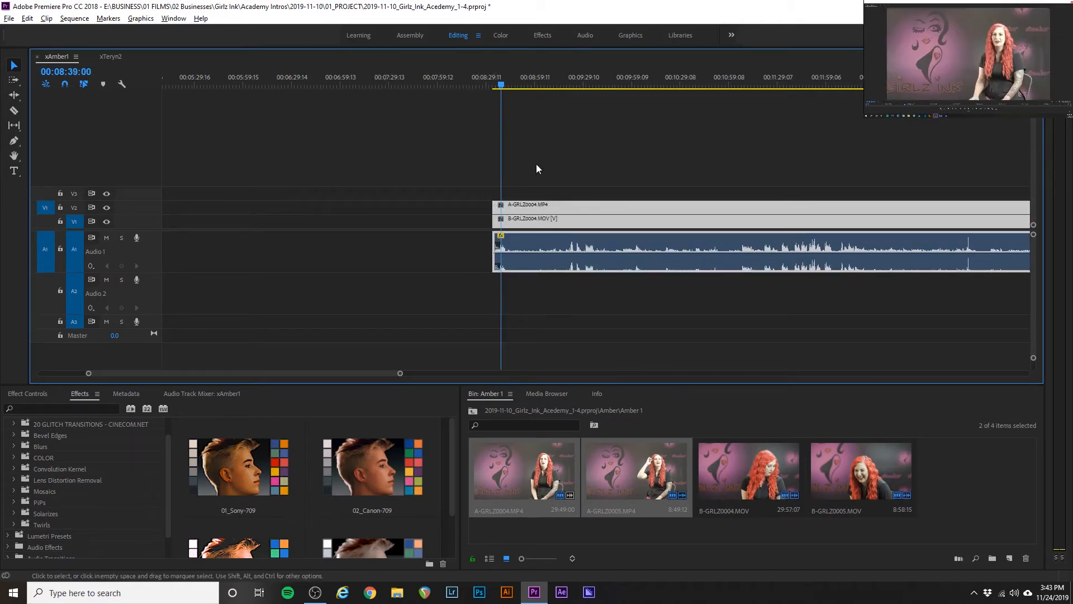
- Play to the end of the opening phrase and split the GRLZ0004 clips on all tracks at 00:08:41:10
key("space")
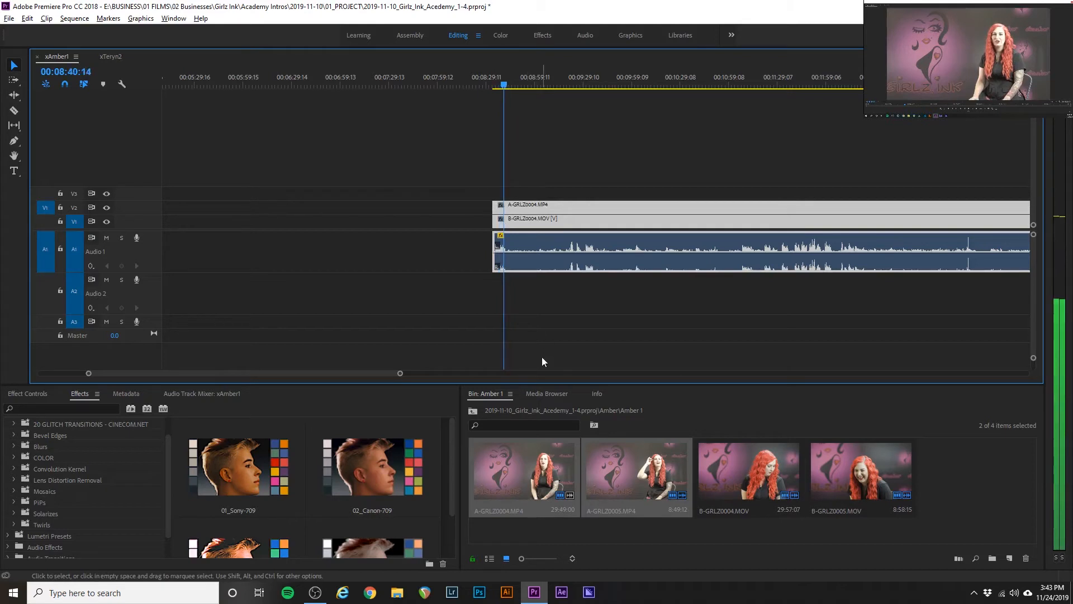
key("space")
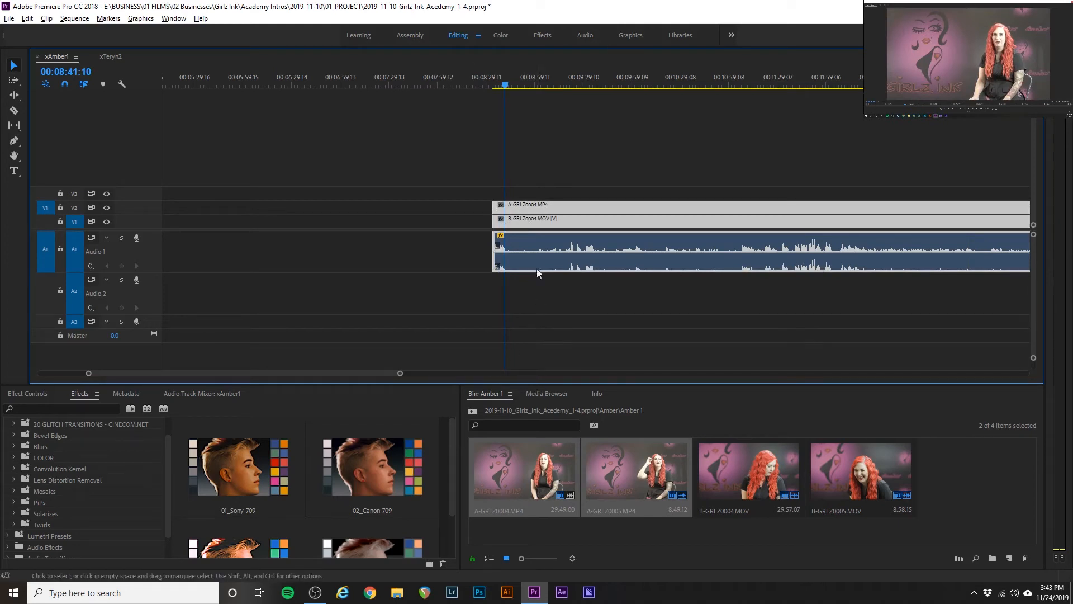
key("c")
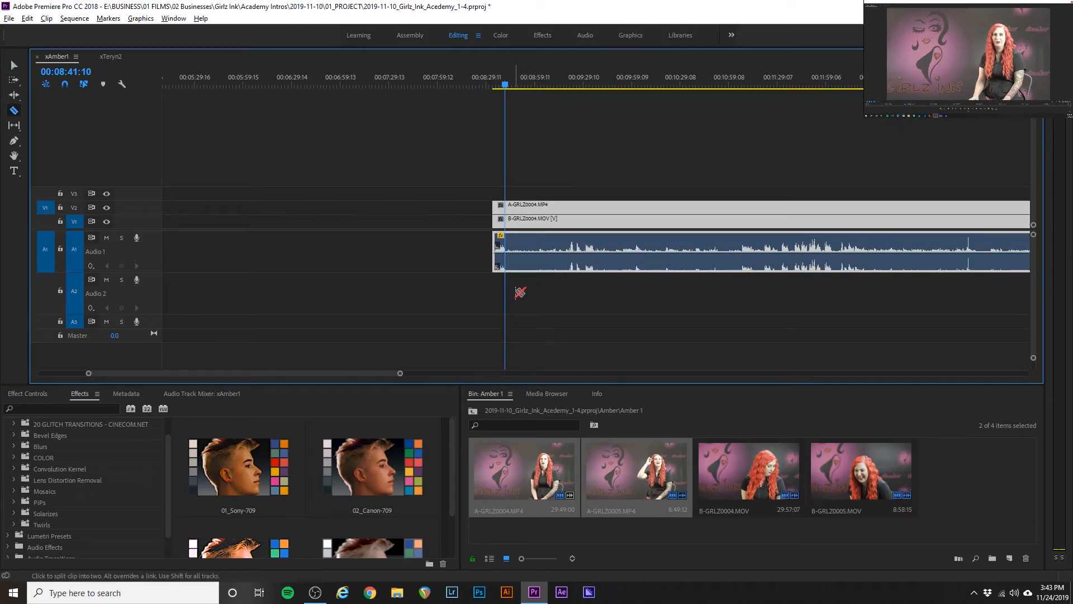
left_click(506, 246)
key("v")
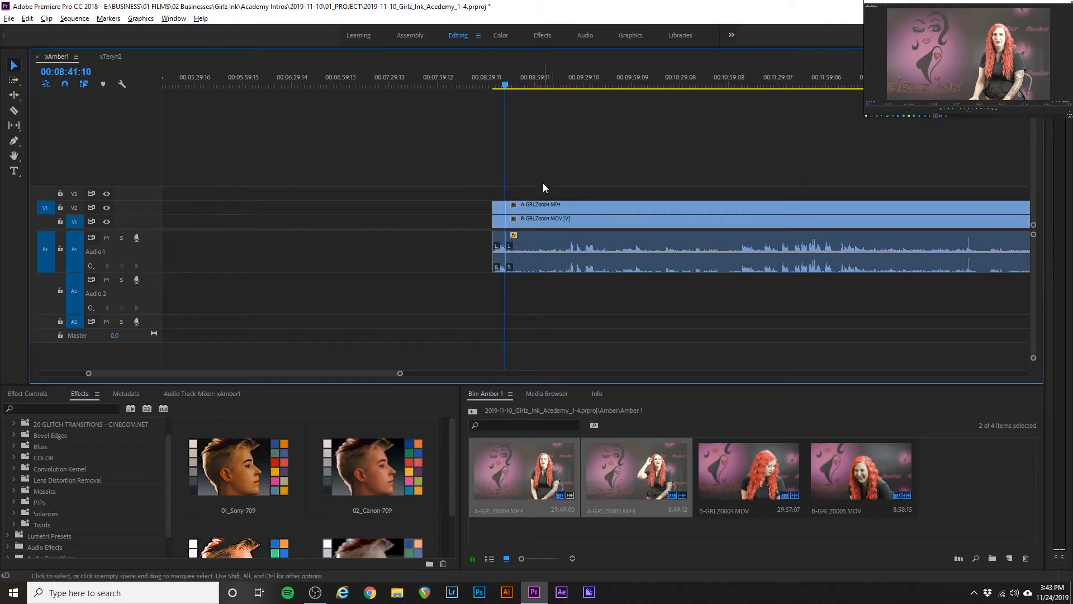
- Review the footage from 00:09:10:02 and trim the start of the section after the split to about 00:09:50
left_click(552, 82)
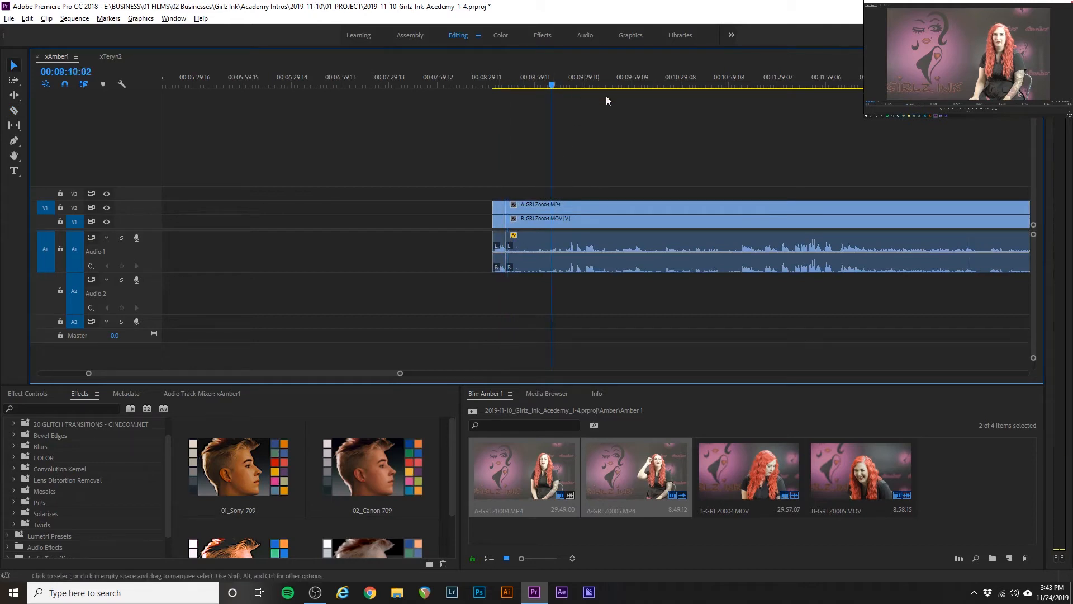
key("space")
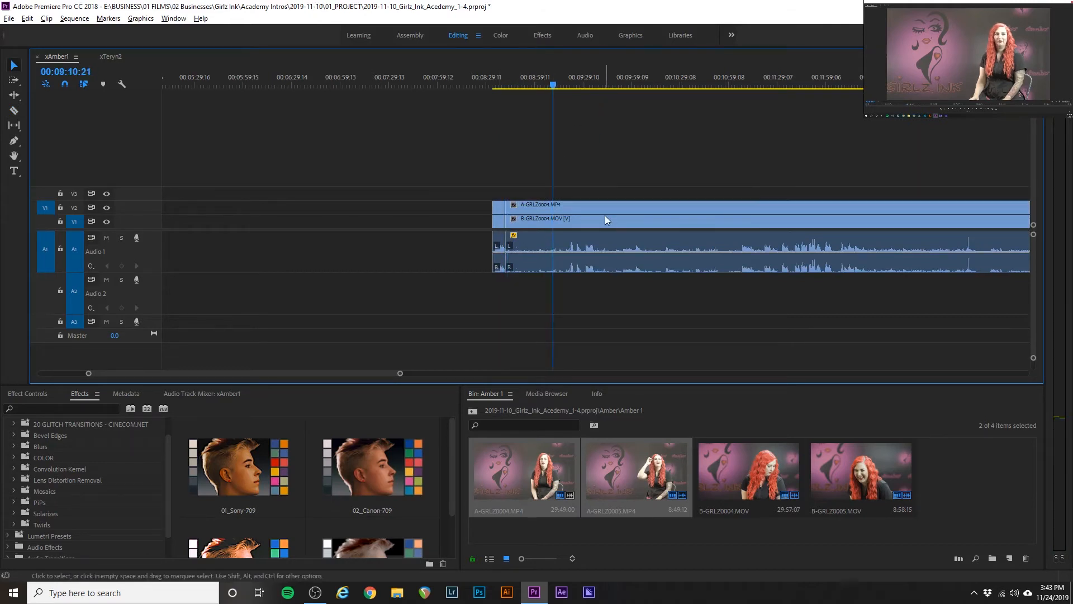
scroll(606, 222, "up", 3)
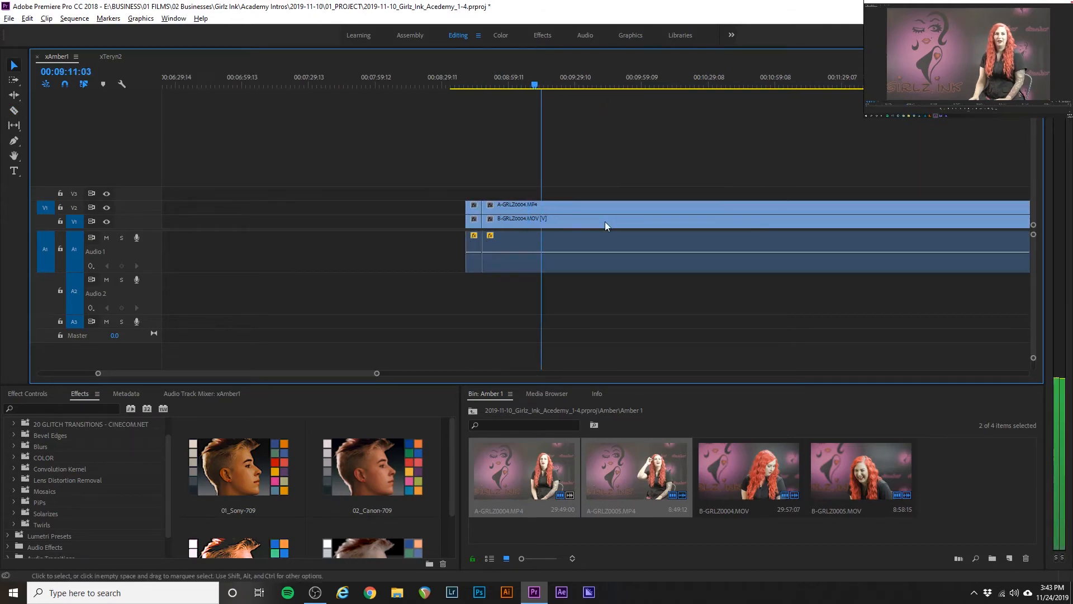
left_click(550, 79)
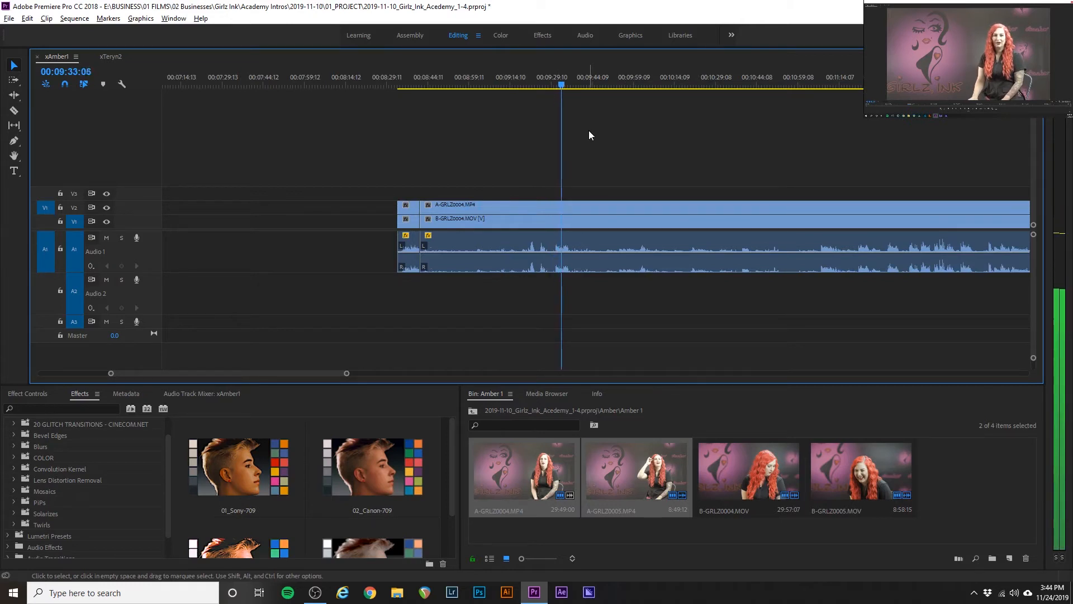
left_click(461, 290)
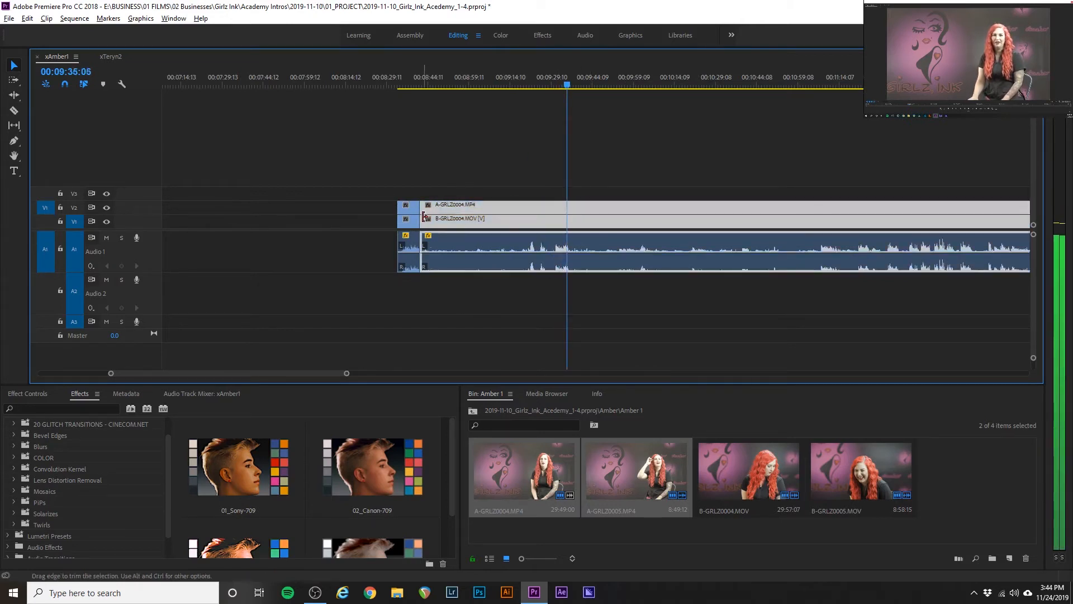
left_click_drag(422, 215, 609, 215)
- Find the next spoken passage and trim the start of the remaining GRLZ0004 section on all tracks to about 00:11:06:05
scroll(768, 186, "down", 3)
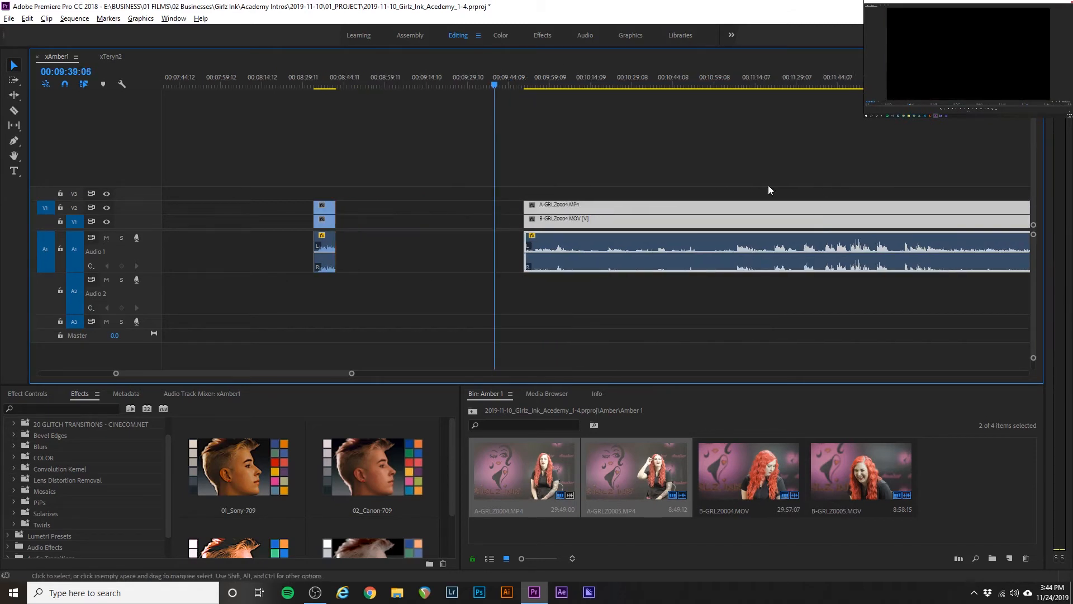
left_click(733, 84)
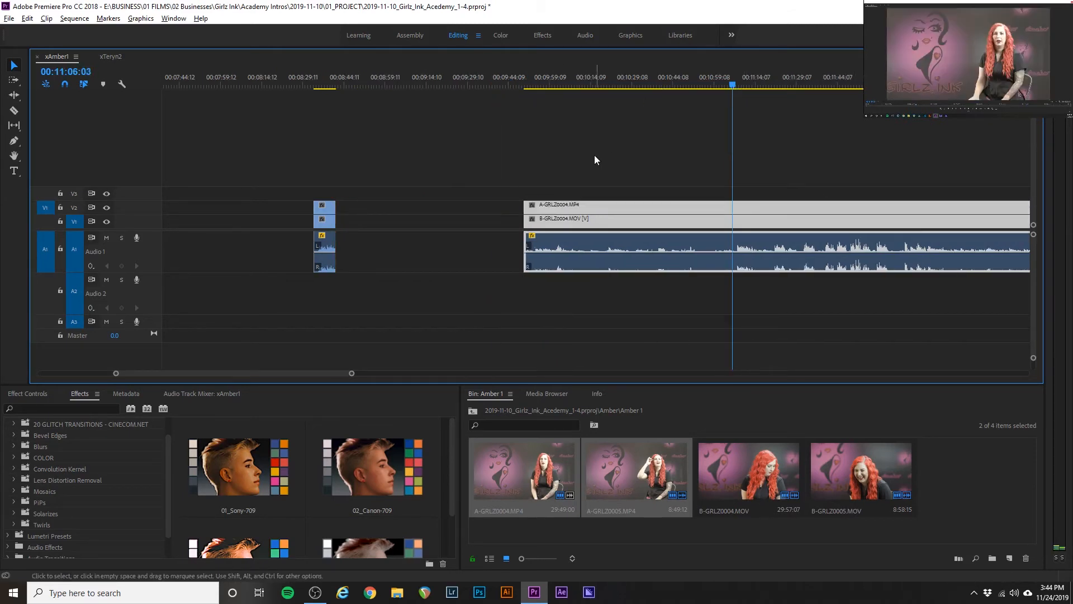
left_click(588, 252)
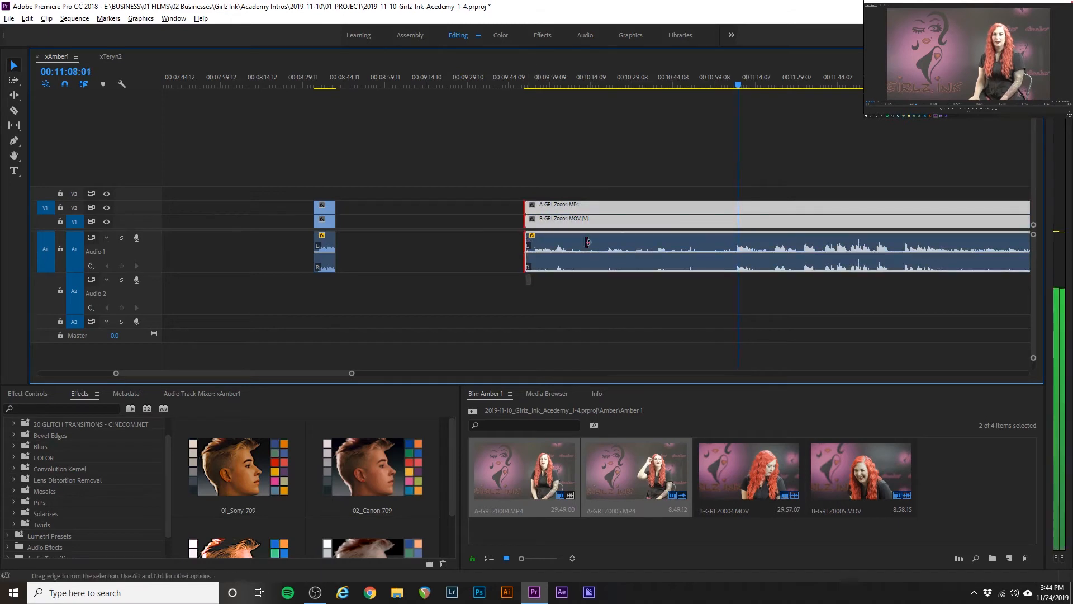
left_click_drag(527, 242, 740, 244)
- Play through the GRLZ0004 footage from the trimmed start to about 00:12:02 to find the usable phrase
scroll(738, 246, "down", 3)
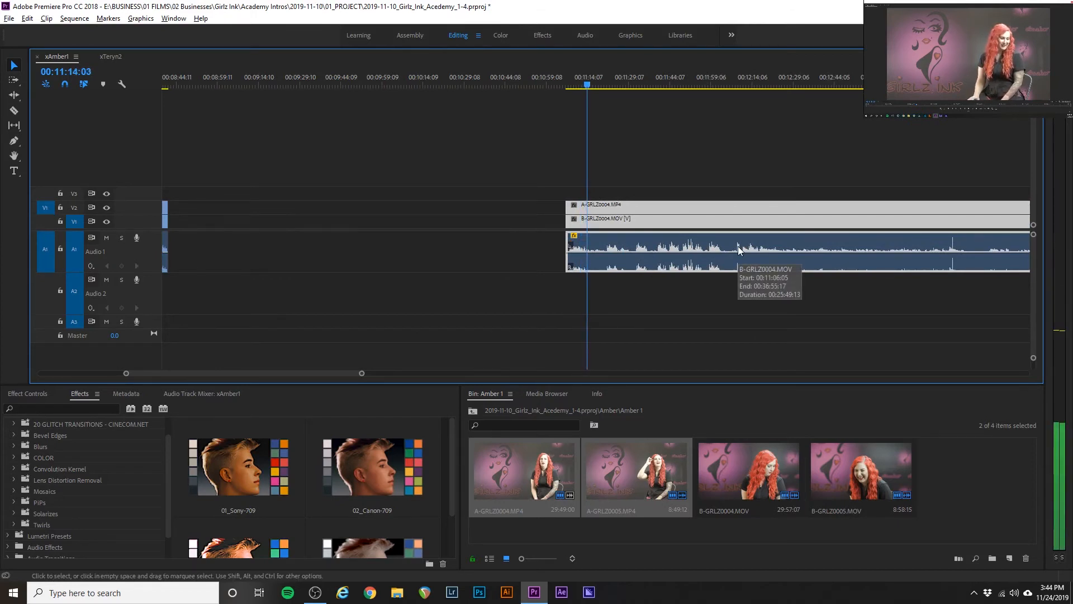
scroll(741, 284, "up", 1)
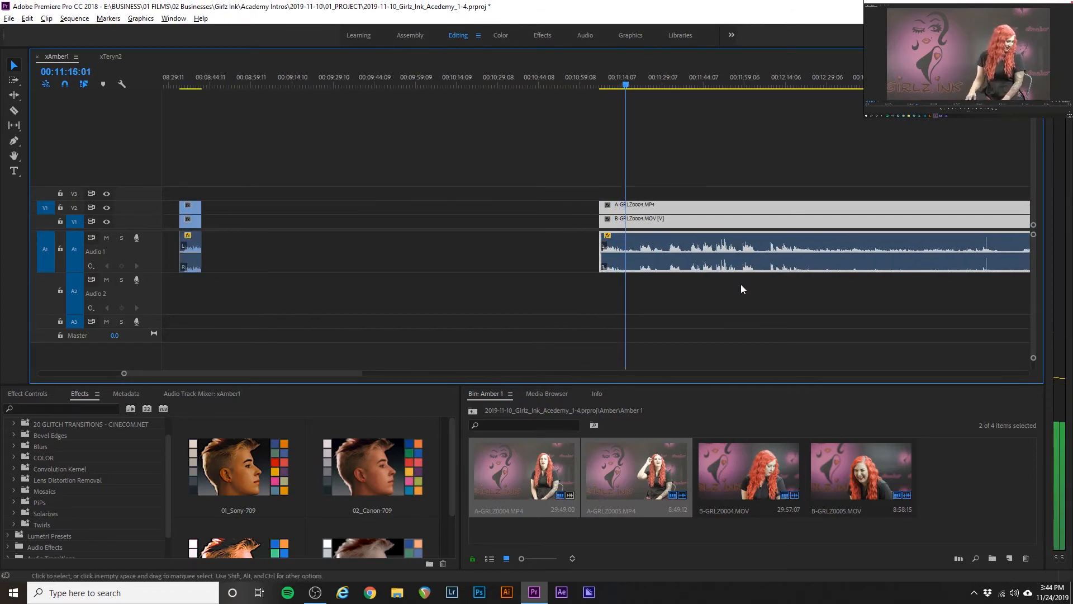
scroll(741, 284, "down", 2)
left_click(539, 84)
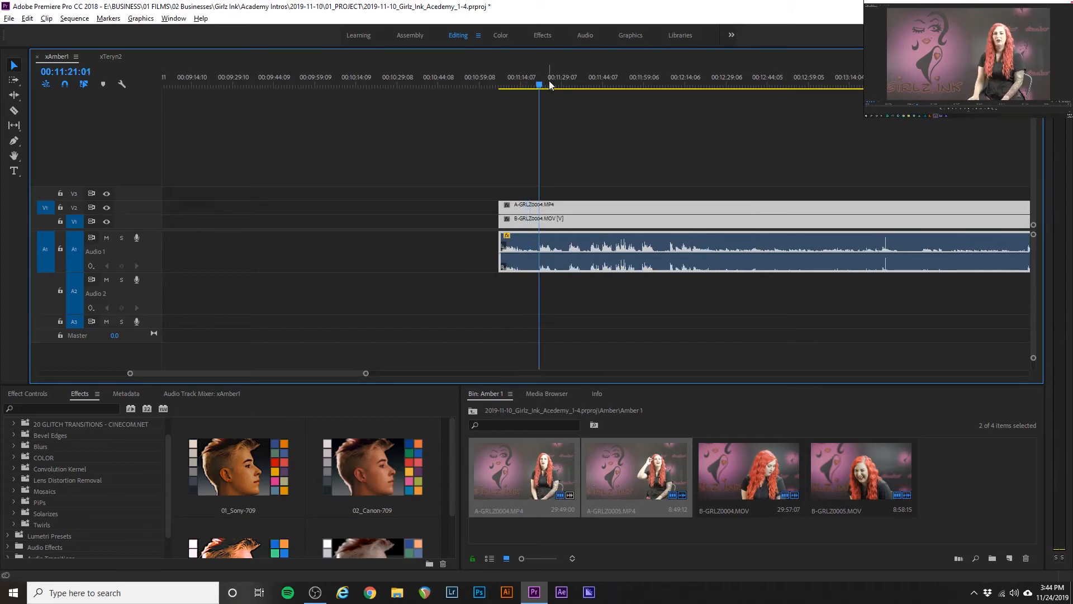
key("space")
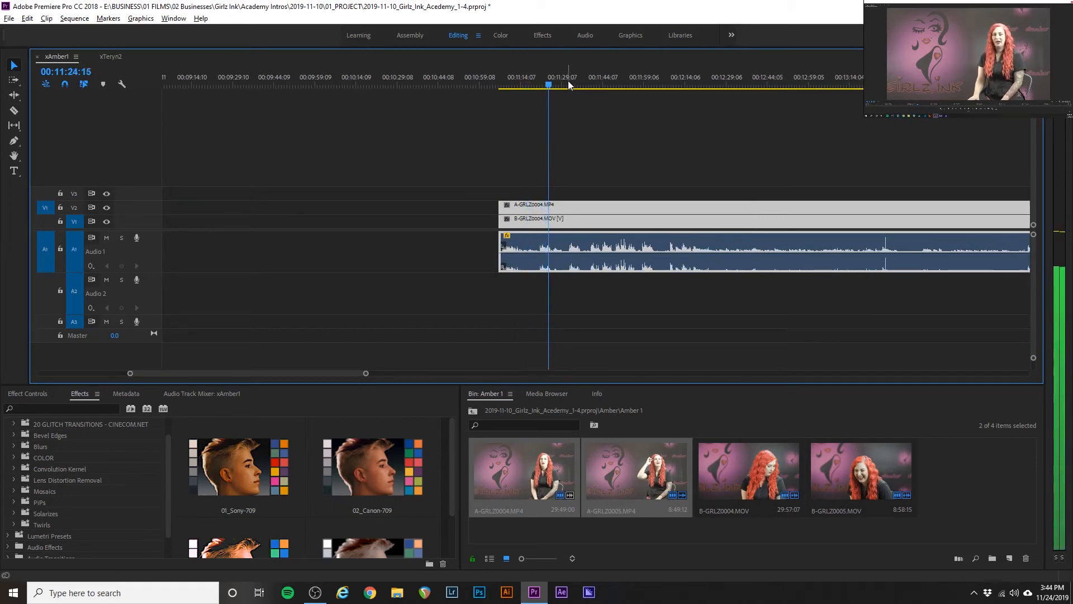
left_click(568, 81)
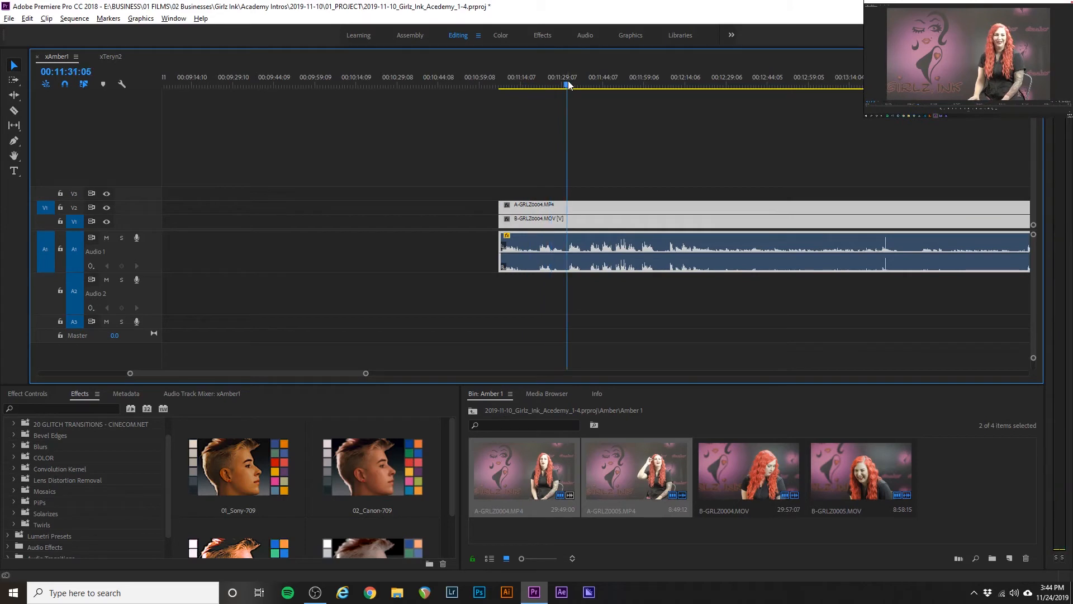
key("space")
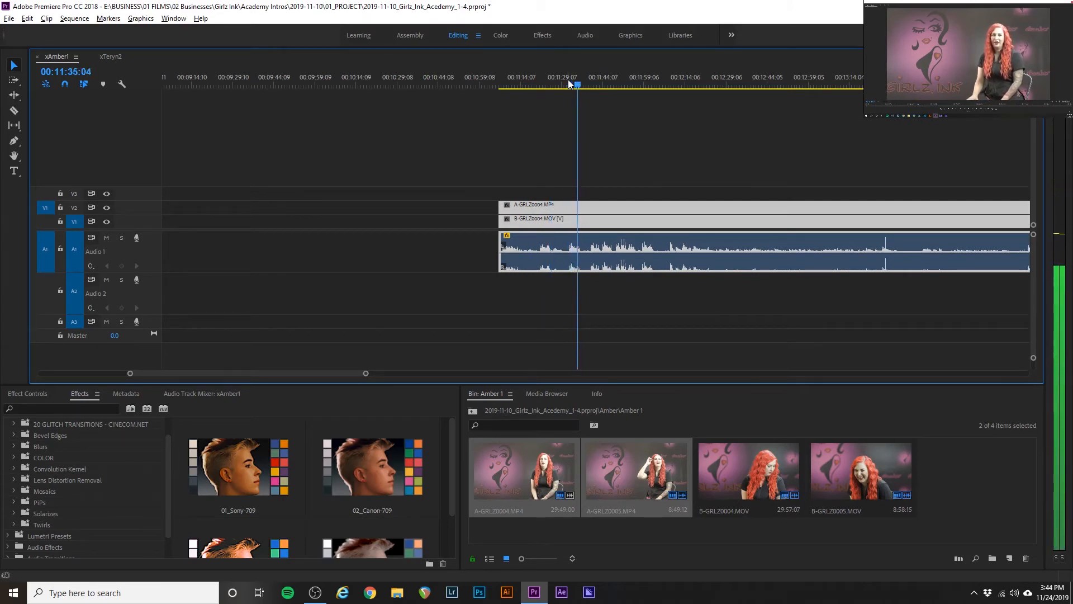
left_click(591, 84)
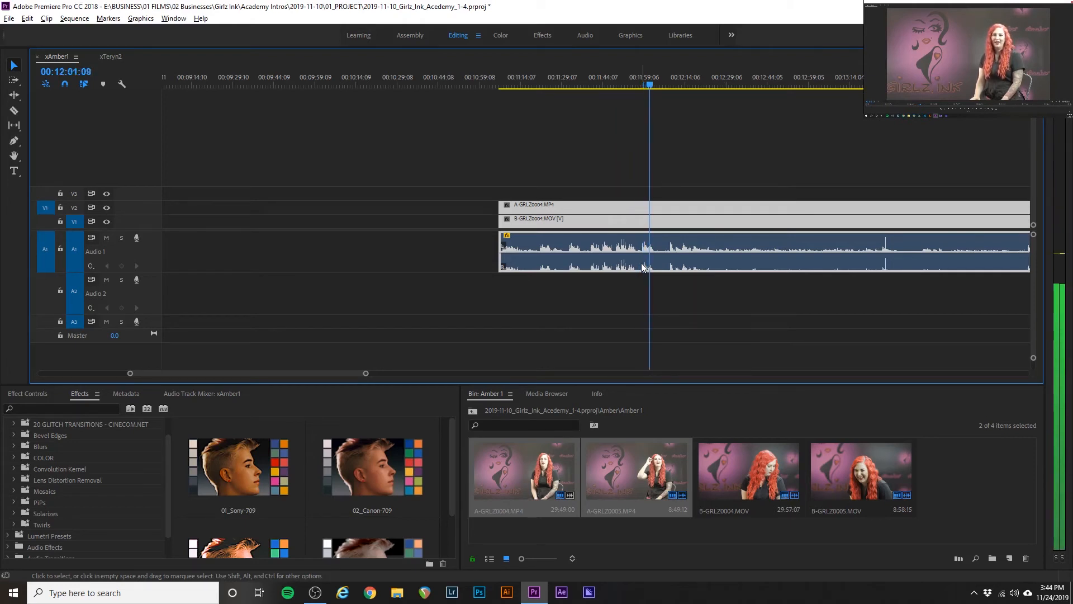
key("space")
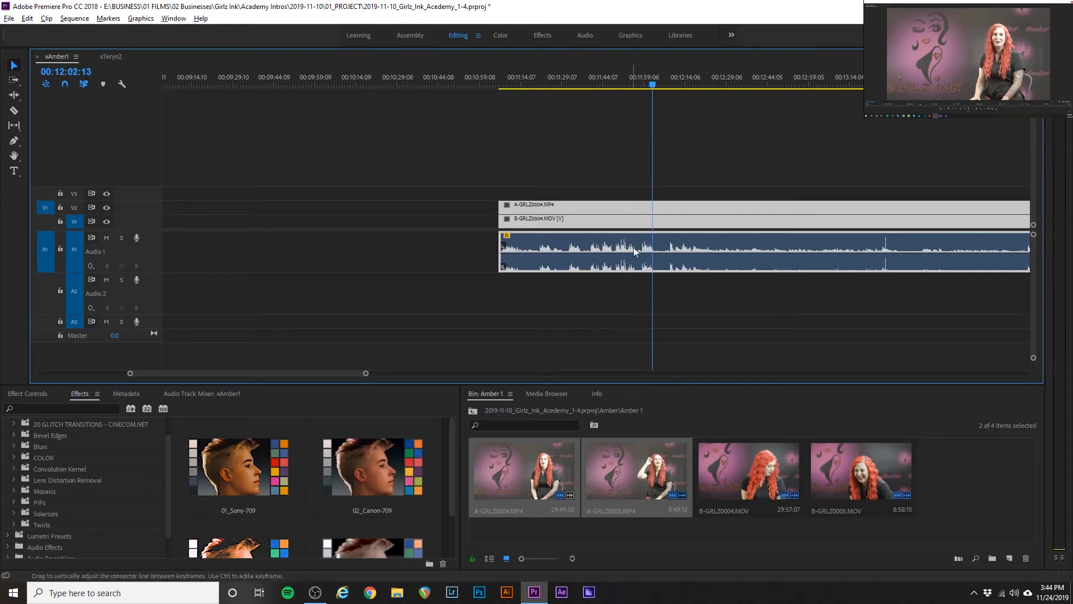
- Split the GRLZ0004 clips on all tracks at about 00:11:58 and at 00:12:02:17 to isolate the usable phrase
left_click(643, 82)
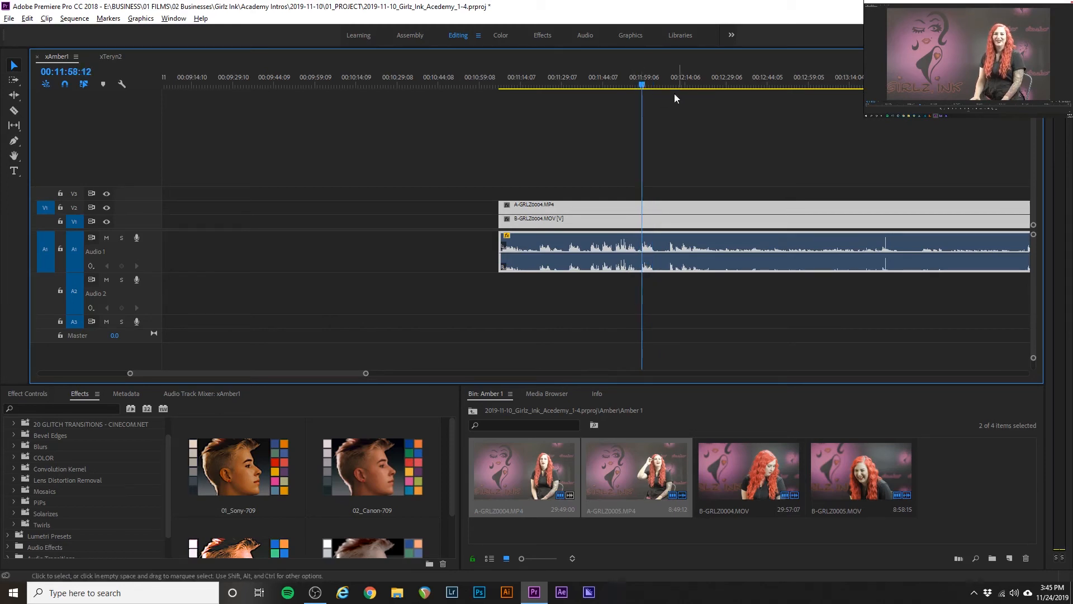
left_click(643, 83)
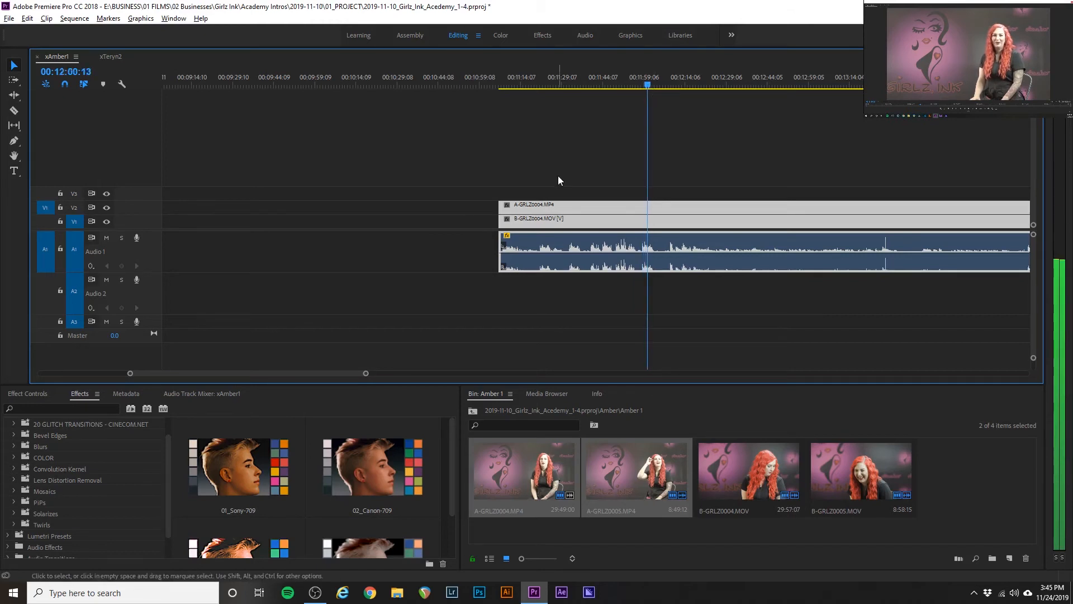
key("ctrl+a")
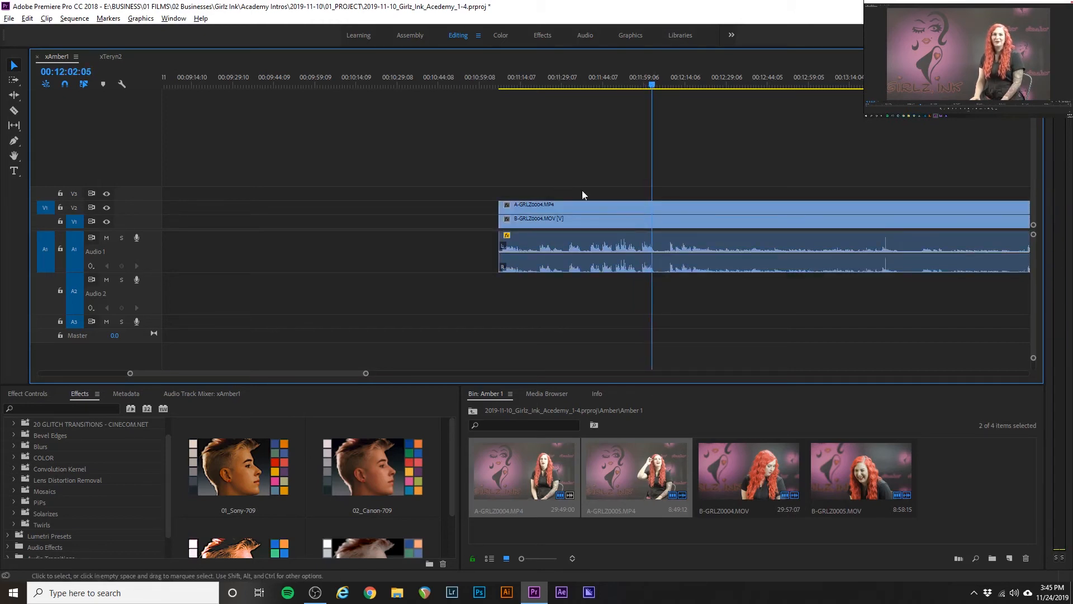
key("c")
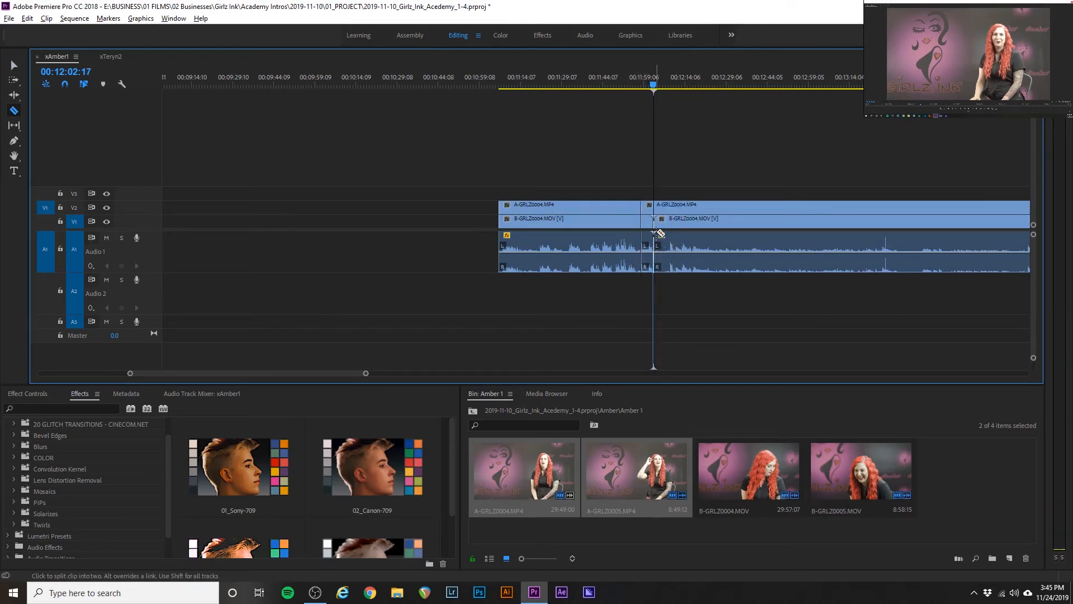
key("v")
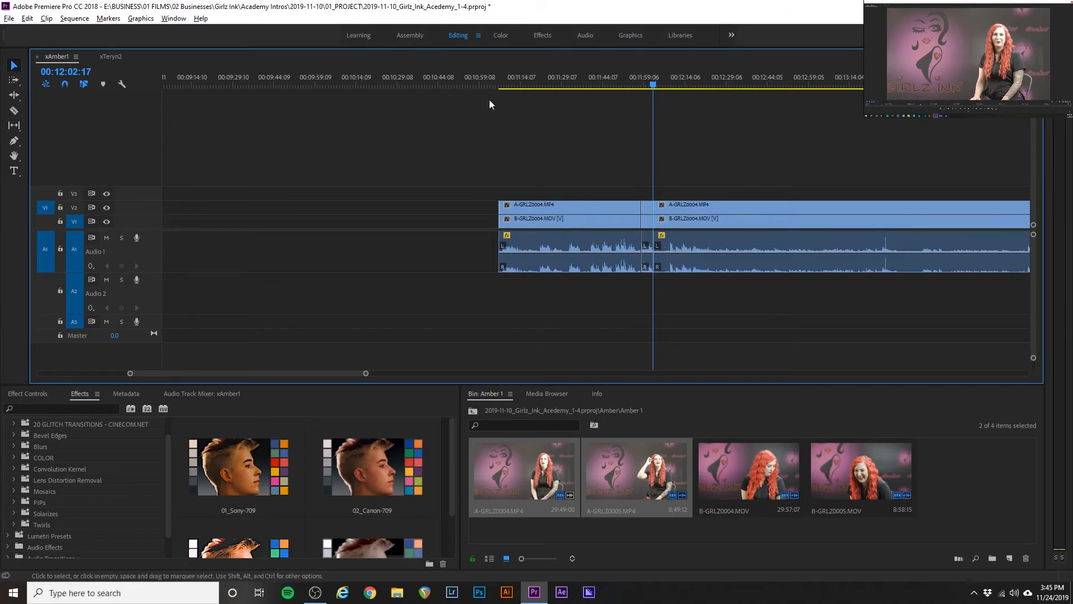
- Replay the start of the section and split the GRLZ0004 clips on all tracks at 00:11:12:12
left_click(539, 84)
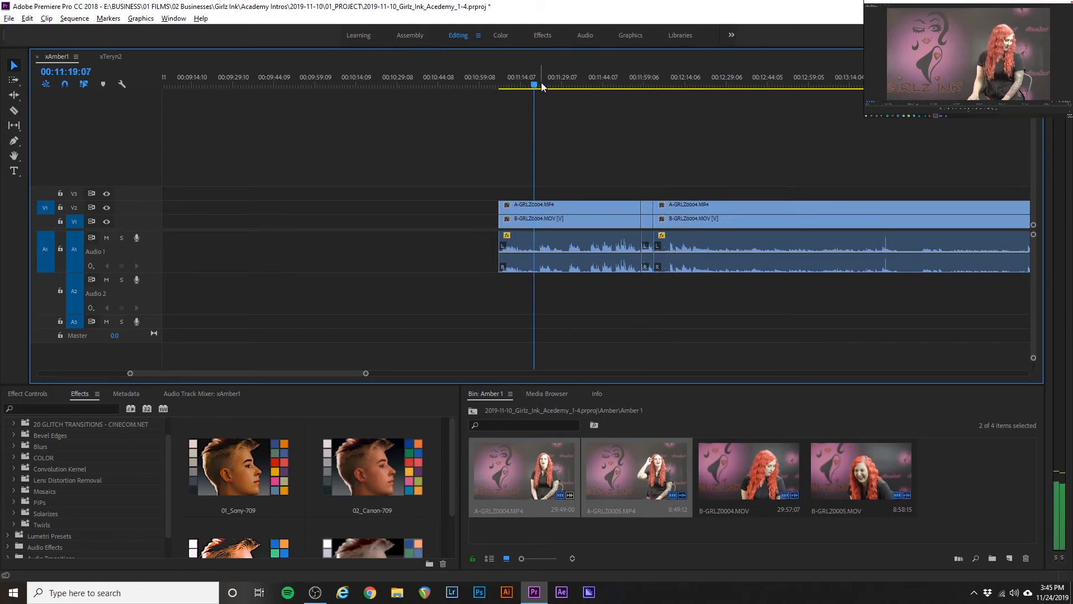
key("space")
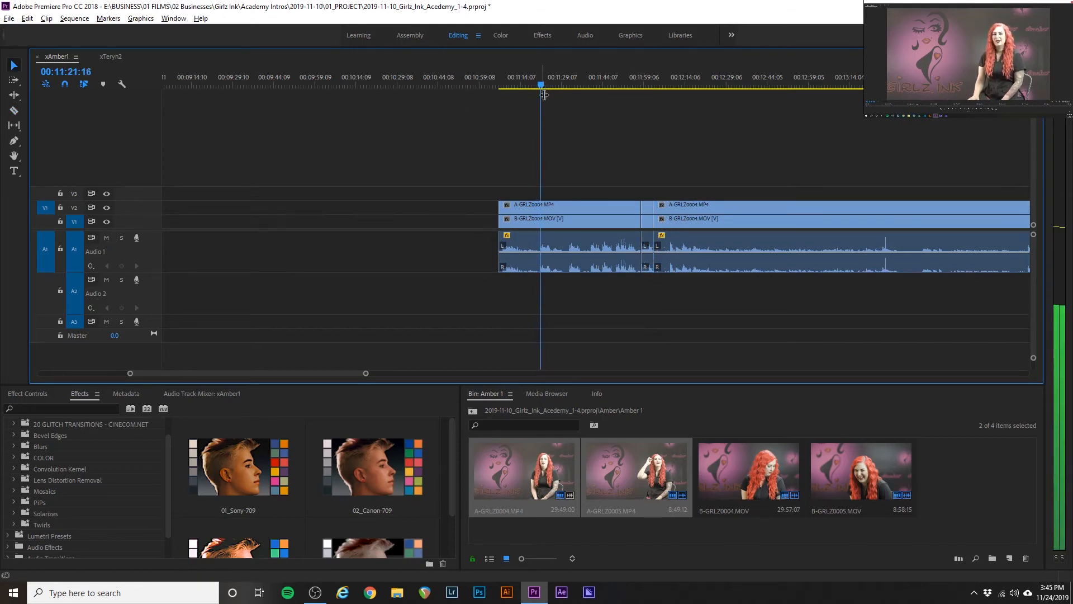
key("minus")
scroll(527, 169, "up", 1)
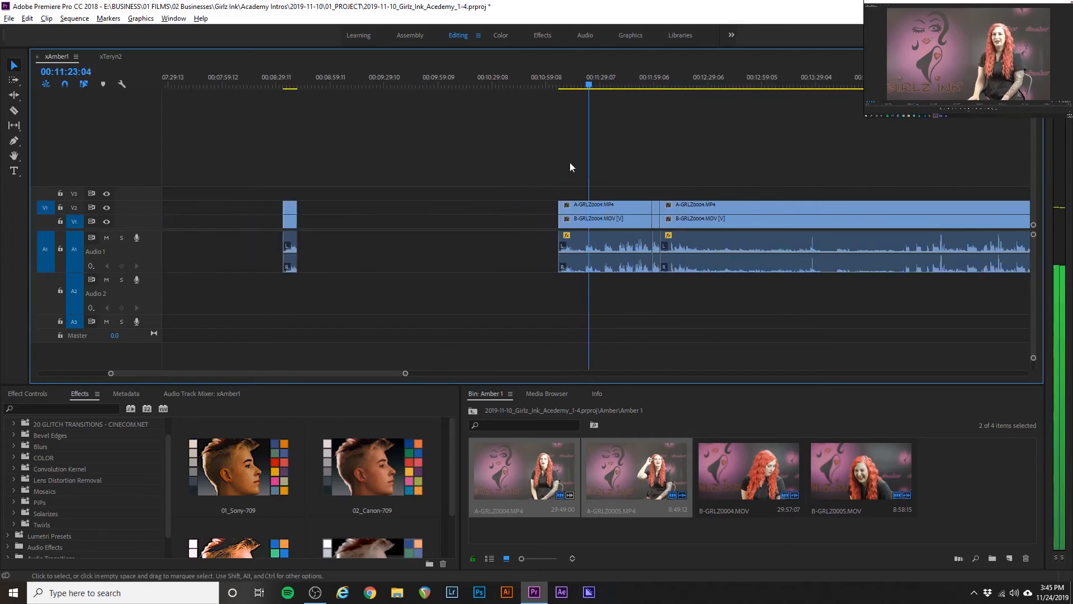
left_click(559, 83)
key("space")
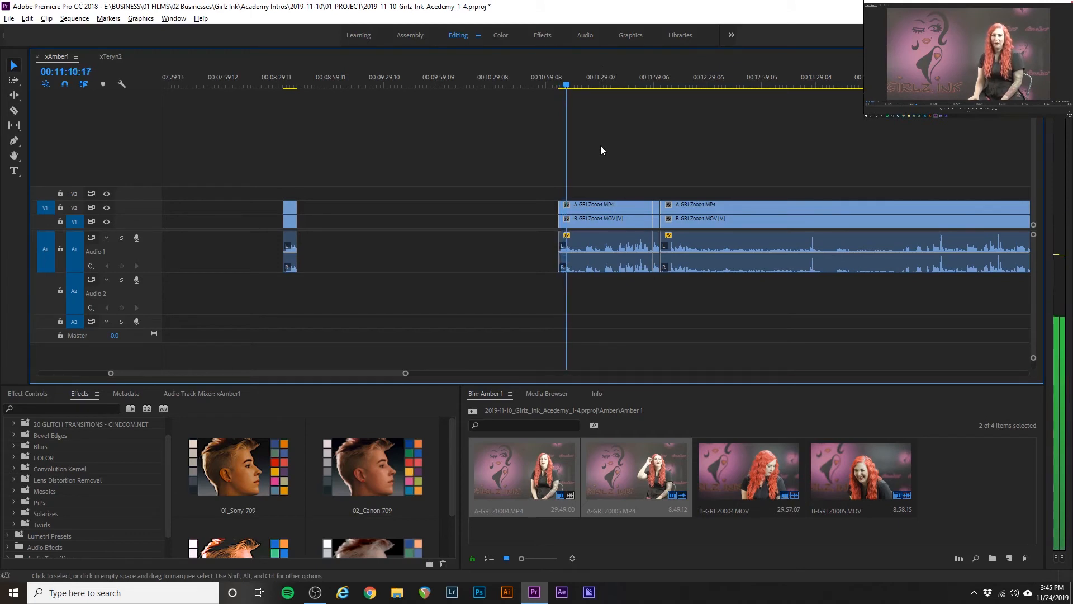
key("space")
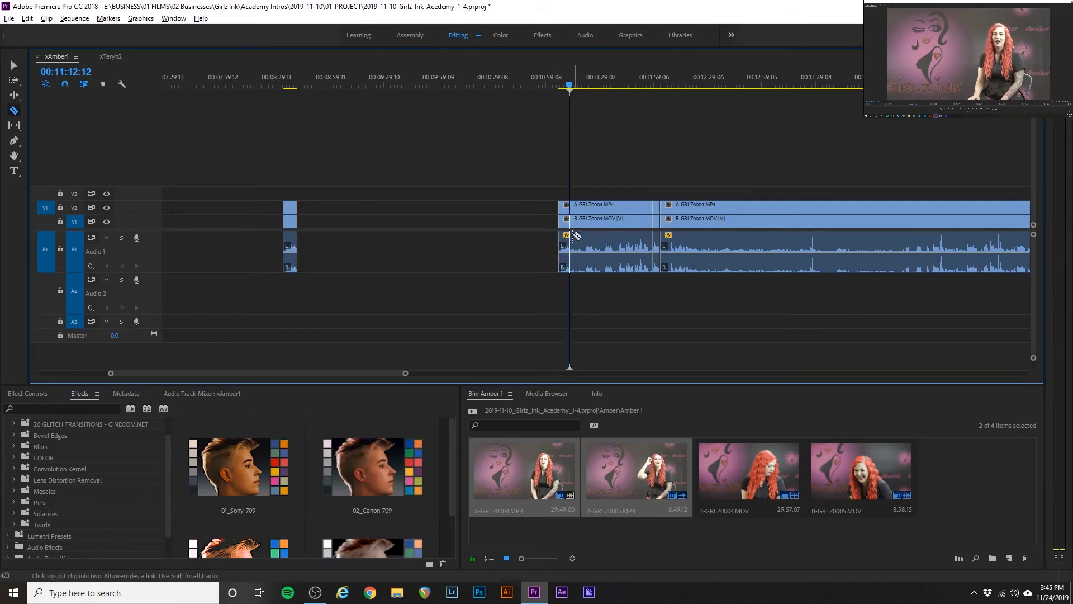
key("v")
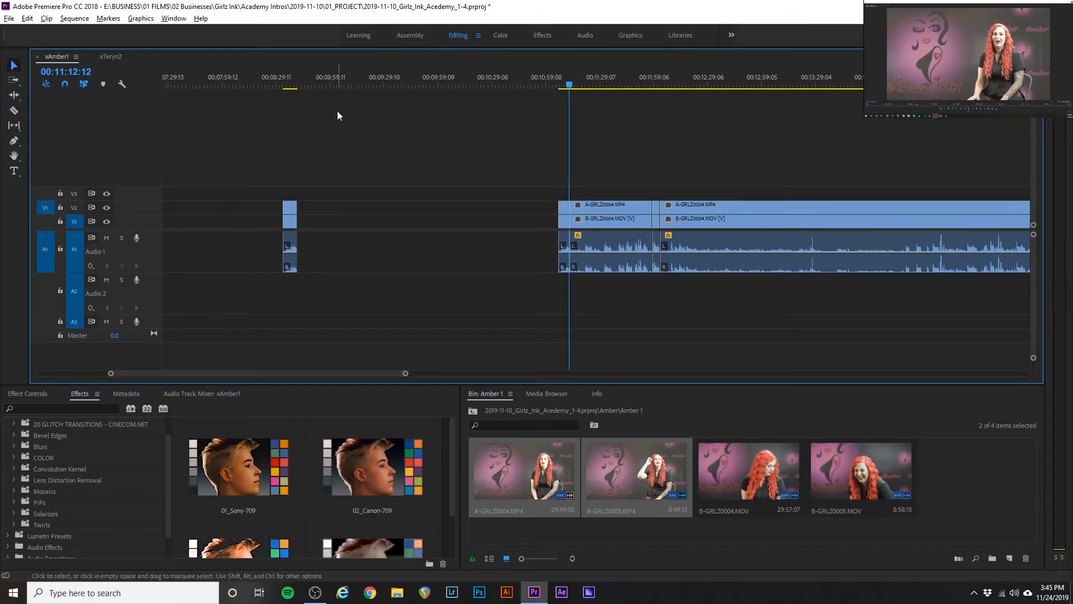
- Replay the first kept GRLZ0004 take between about 00:08:34 and 00:08:40 to compare it with the new opening take
left_click(291, 85)
key("space")
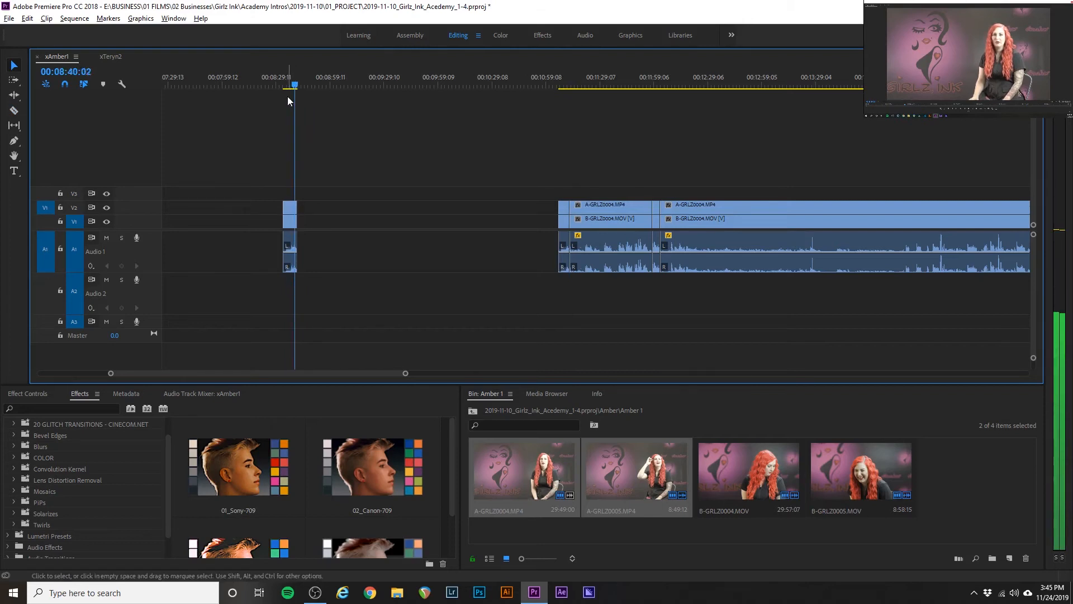
left_click(286, 85)
key("space")
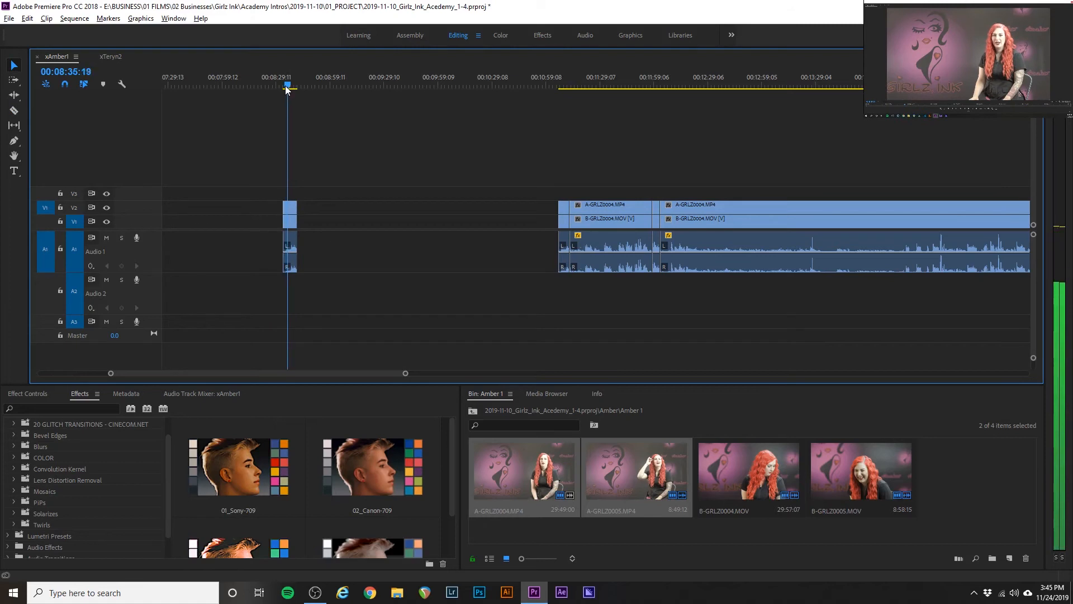
left_click_drag(276, 173, 290, 288)
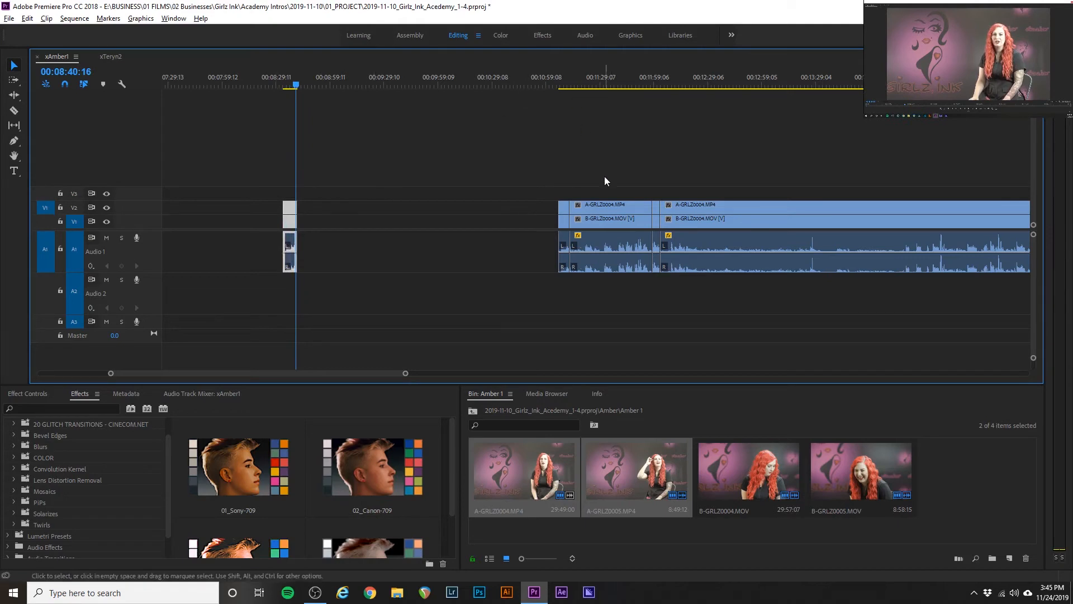
- Delete the section between 00:11:12:12 and about 00:11:58, then butt the short opening take against the isolated phrase and play the join
left_click_drag(605, 180, 614, 311)
key("Delete")
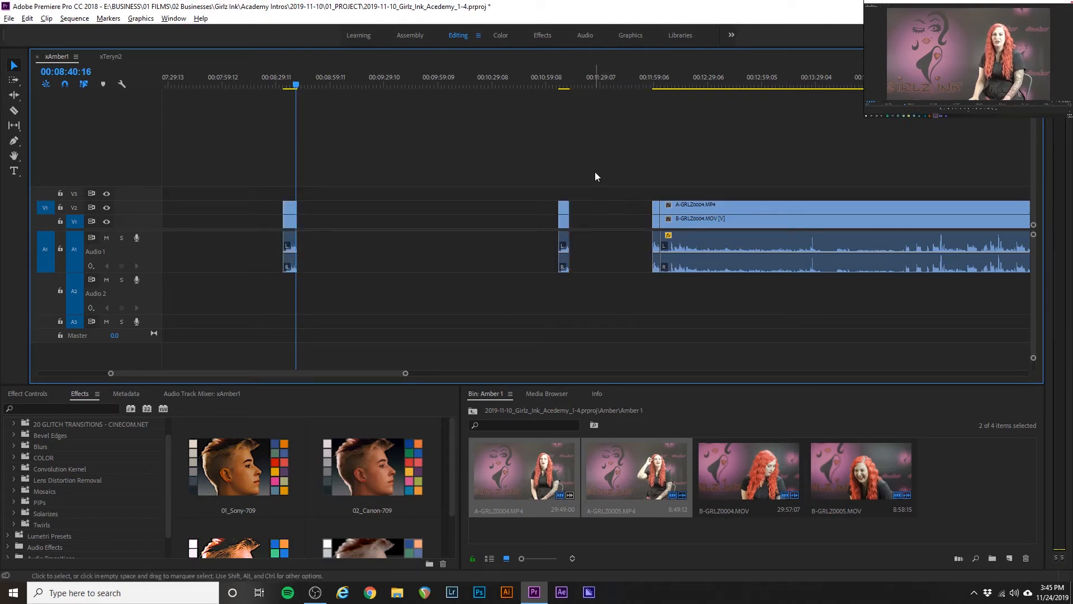
left_click_drag(567, 185, 646, 214)
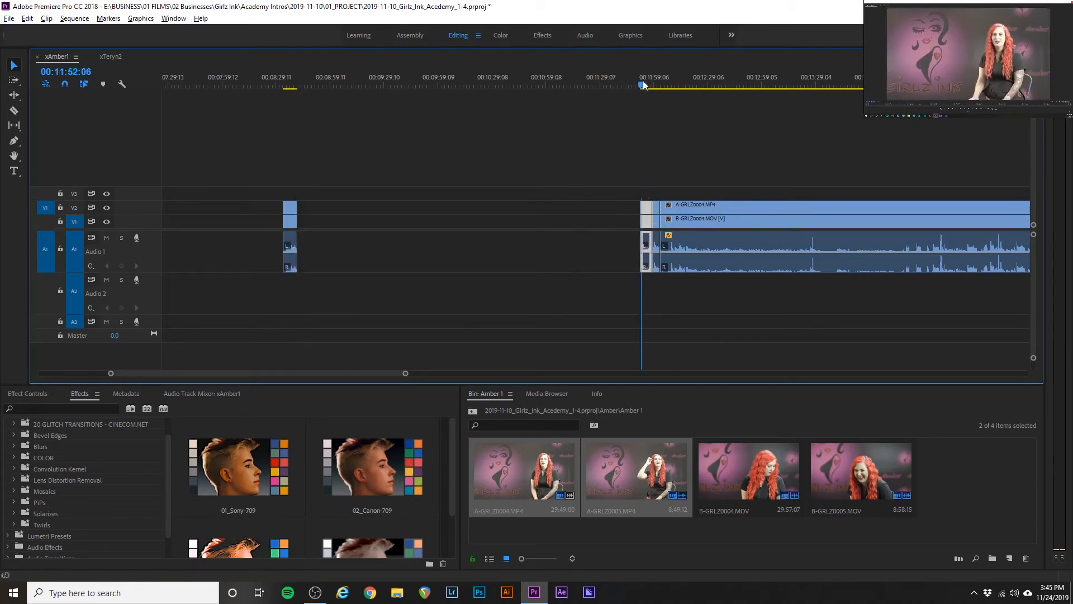
key("space")
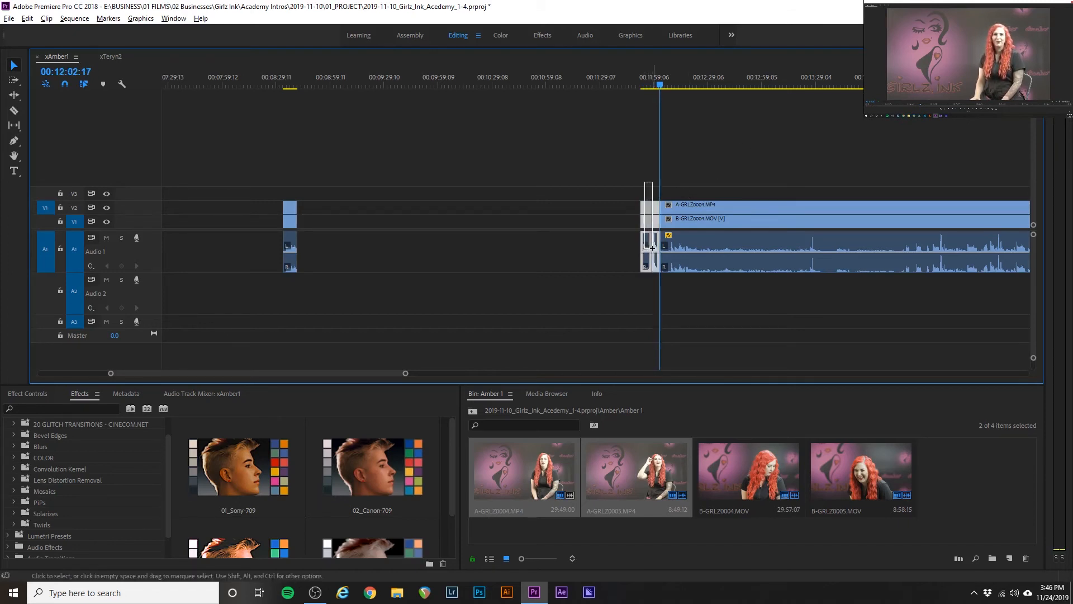
- Move the two joined takes close behind the first kept take, then shift all the kept takes to near the sequence's beginning
left_click_drag(647, 209, 331, 229)
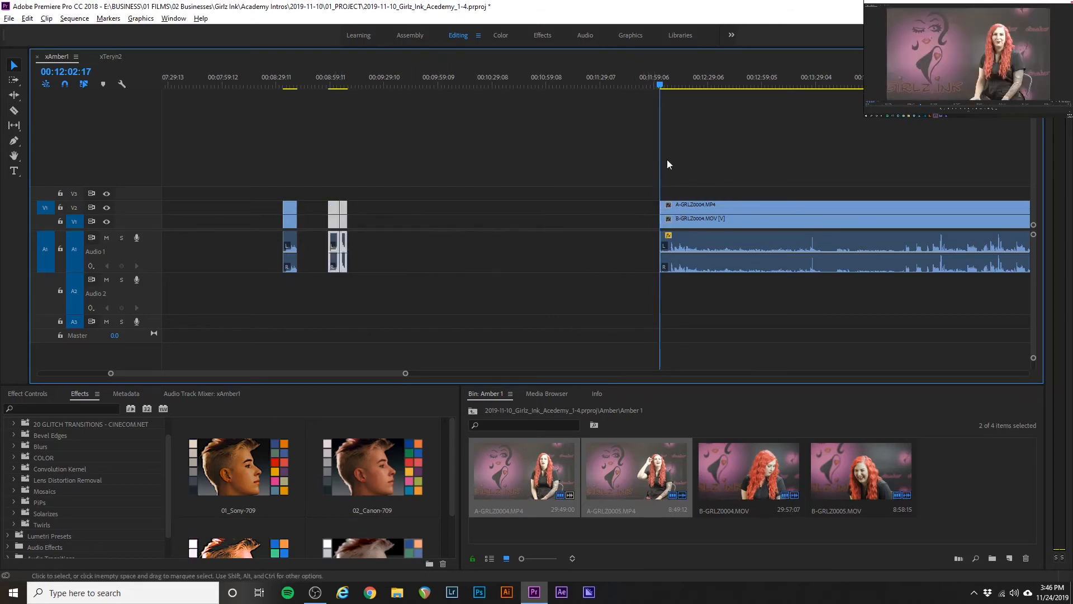
scroll(643, 239, "down", 3)
scroll(643, 238, "up", 6)
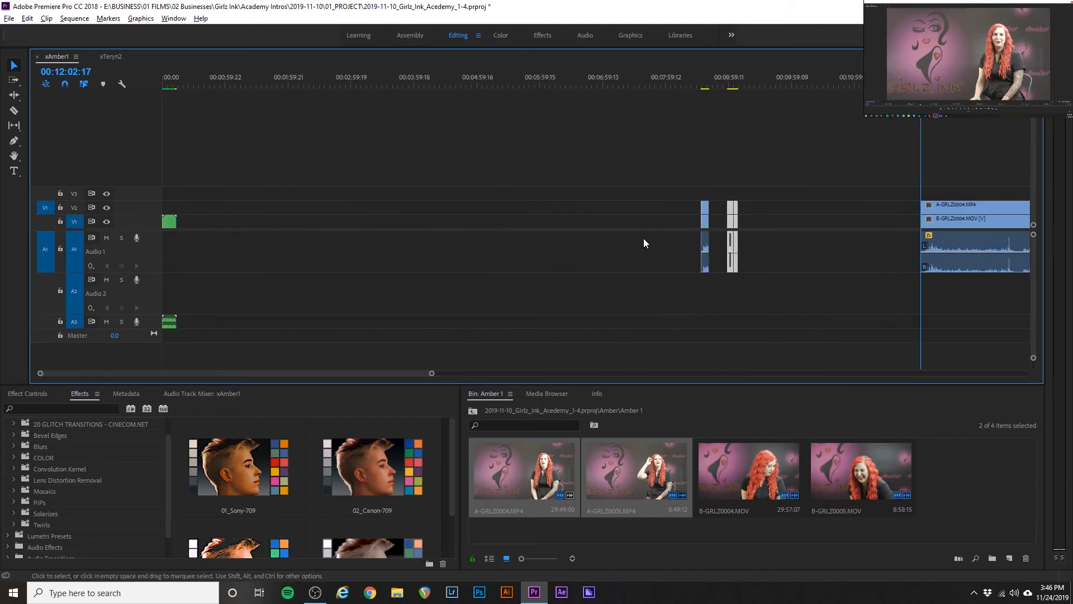
left_click_drag(780, 183, 193, 251)
- Trim the start of the remaining GRLZ0004 section on all tracks to 00:14:15:08 and play on from there
scroll(337, 236, "down", 5)
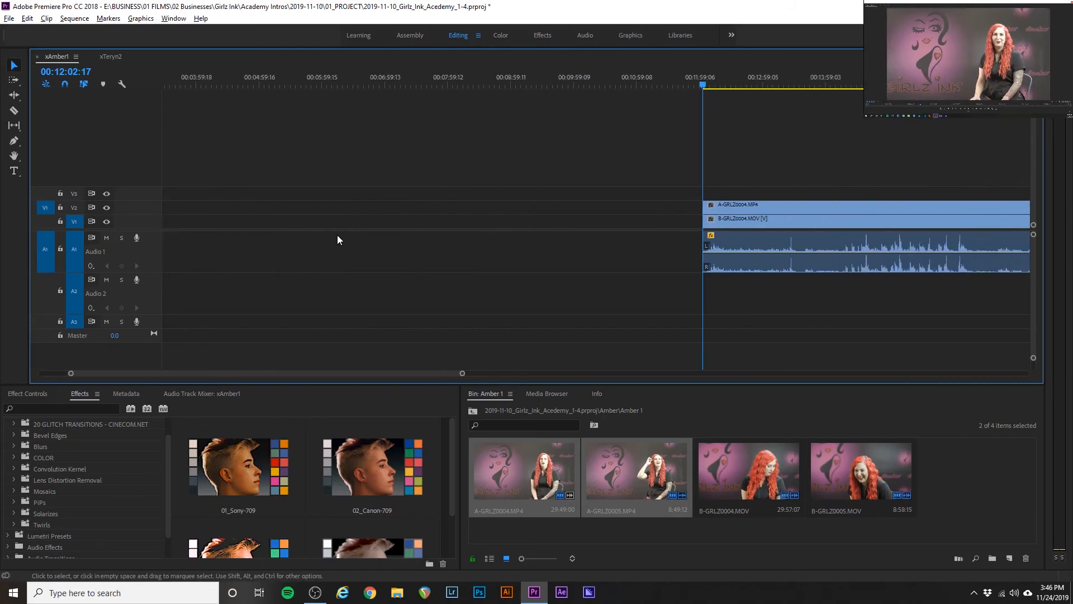
scroll(337, 240, "down", 3)
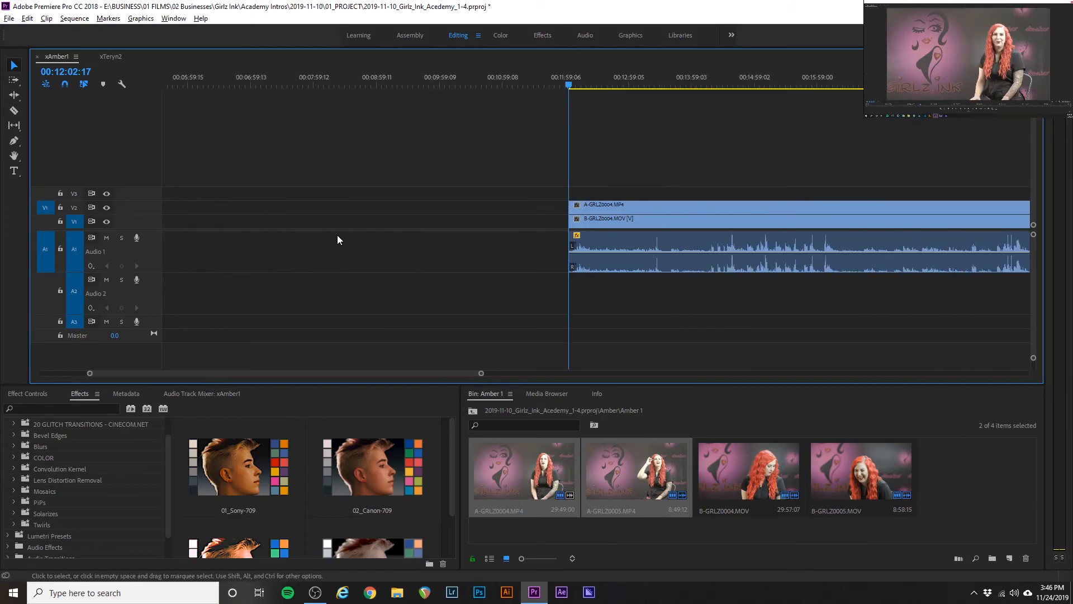
scroll(337, 240, "down", 3)
scroll(500, 217, "down", 1)
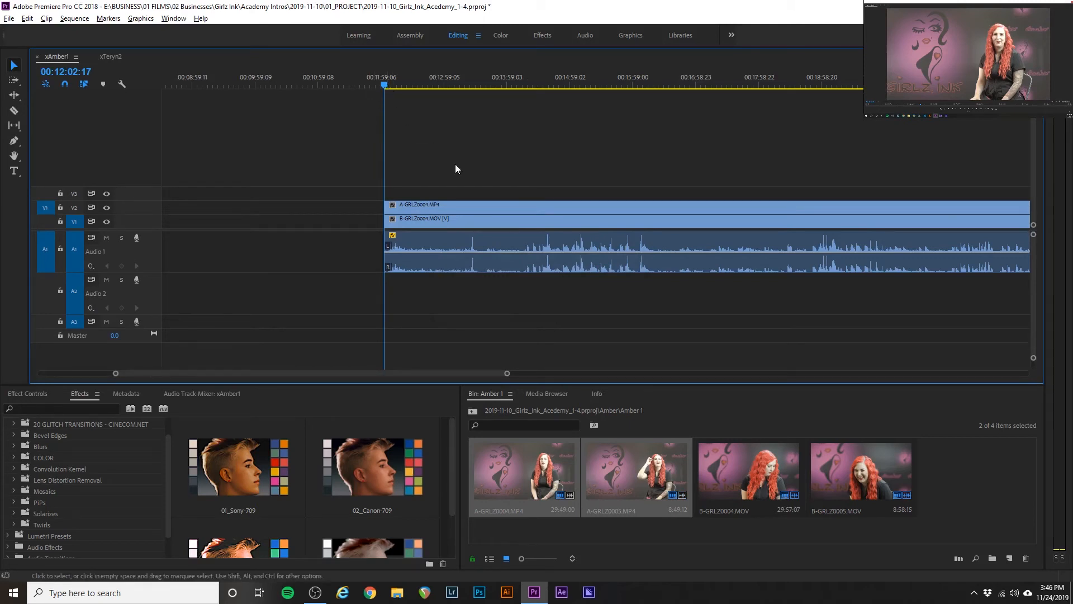
left_click(525, 82)
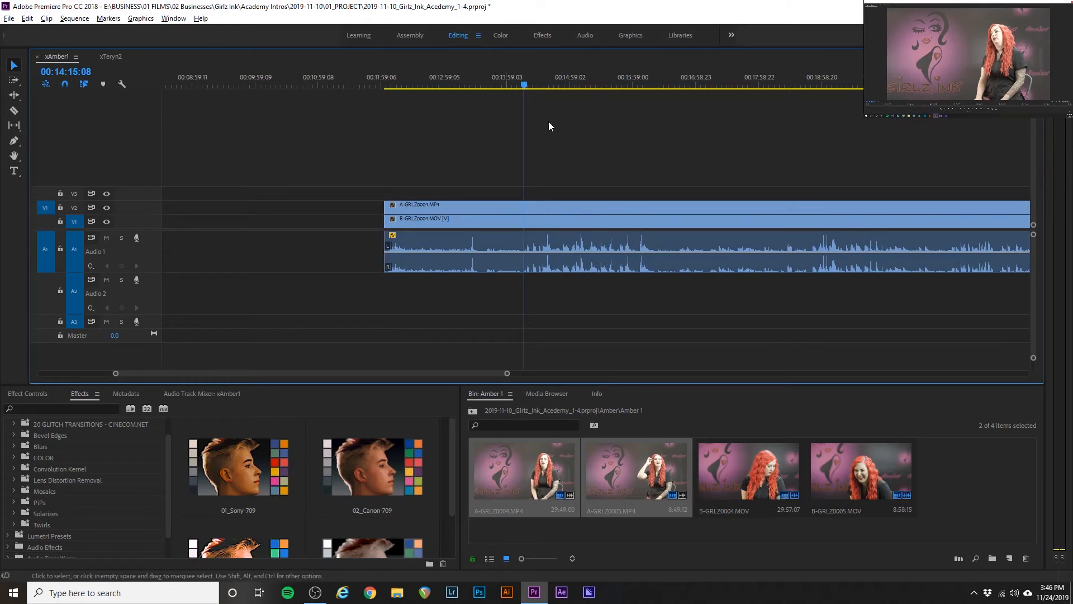
left_click_drag(386, 207, 524, 207)
key("space")
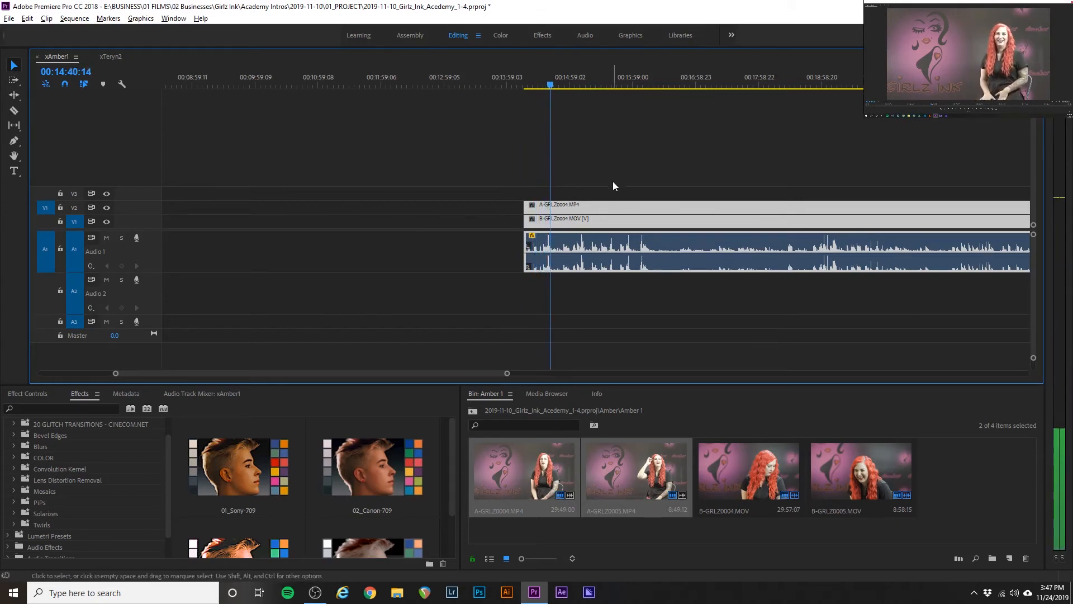
- Trim the start of the remaining GRLZ0004 section on all tracks to about 00:15:28:10
left_click(562, 83)
scroll(596, 178, "up", 4)
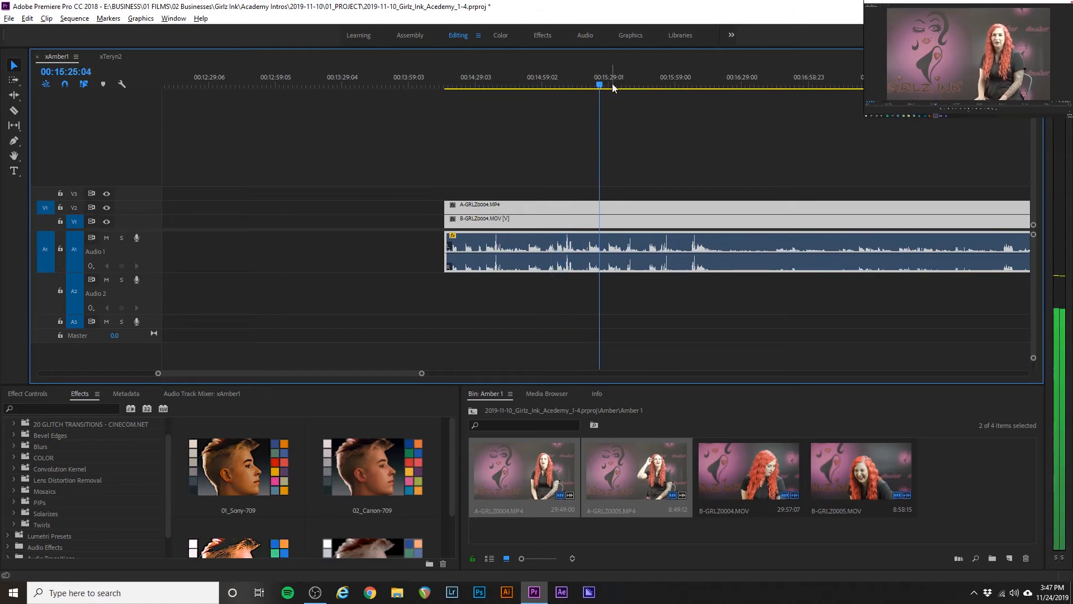
left_click_drag(447, 205, 609, 245)
scroll(607, 223, "up", 3)
scroll(582, 145, "down", 1)
left_click(561, 80)
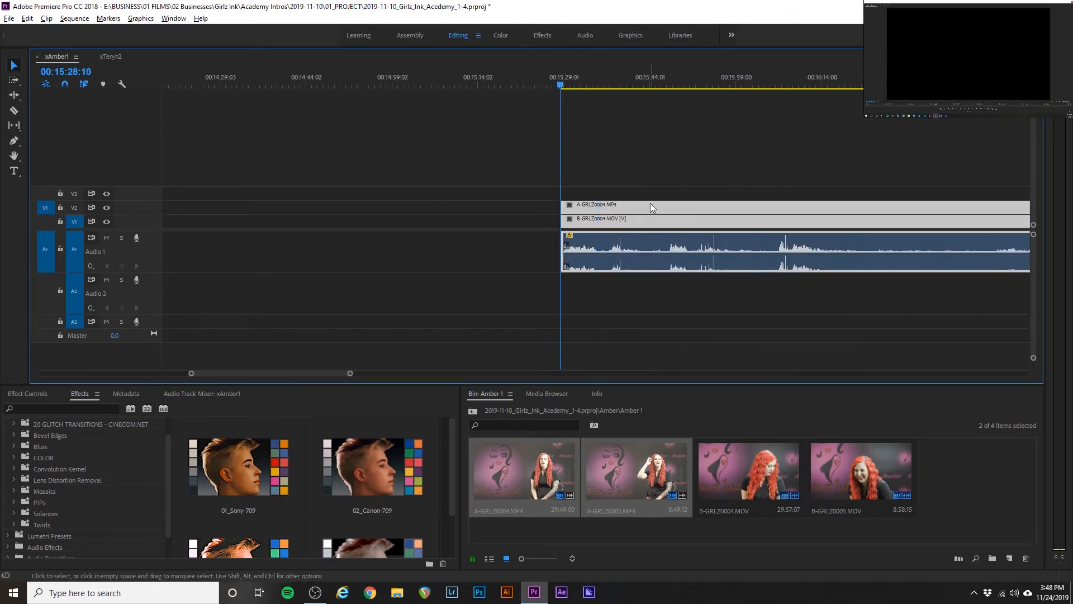
left_click(558, 85)
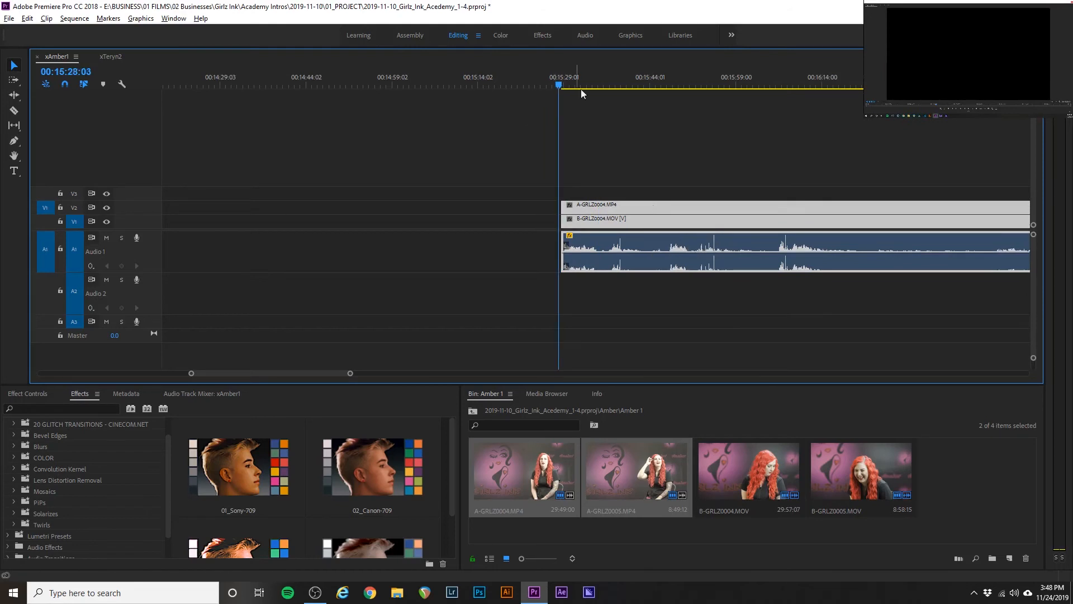
- Split the GRLZ0004 section on all tracks at 00:15:35:02 and move the short opening take to about 00:01:27, behind the kept takes
key("space")
key("space")
key("ctrl+k")
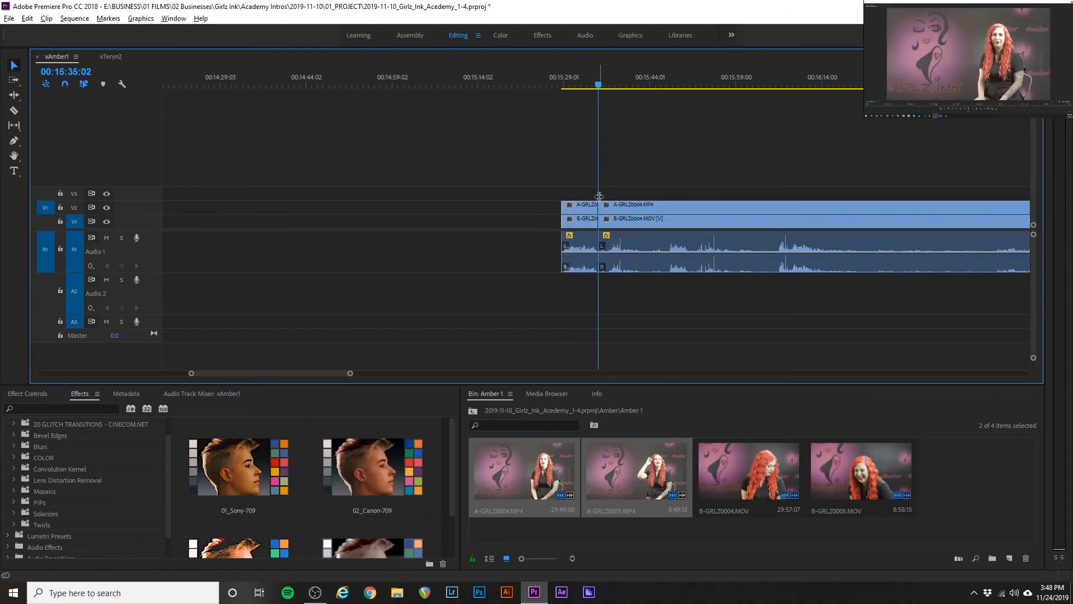
scroll(577, 218, "down", 3)
left_click_drag(576, 220, 365, 221)
scroll(380, 220, "down", 4)
scroll(388, 220, "up", 3)
left_click_drag(659, 224, 220, 224)
- Move the long remaining GRLZ0004 section forward to begin at about 00:02:02, behind the kept takes
scroll(559, 184, "down", 3)
left_click_drag(583, 159, 647, 200)
scroll(727, 213, "up", 3)
left_click_drag(845, 214, 261, 215)
left_click(257, 85)
scroll(310, 94, "up", 2)
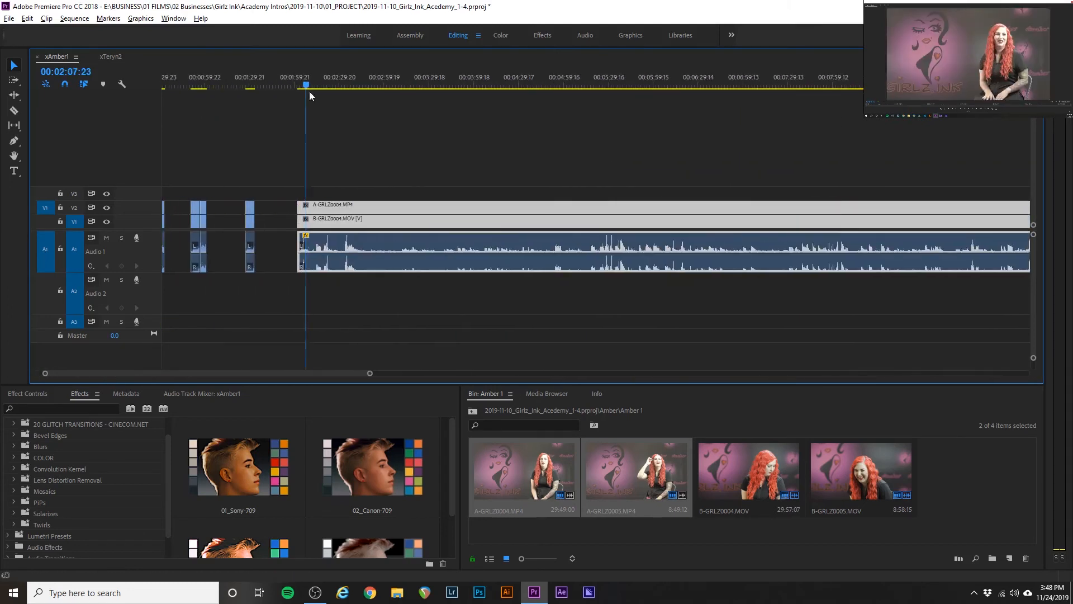
- Trim the unusable start off the remaining section and butt it against the last short take at about 00:01:34
left_click(315, 86)
key("space")
scroll(345, 208, "up", 2)
key("alt+space")
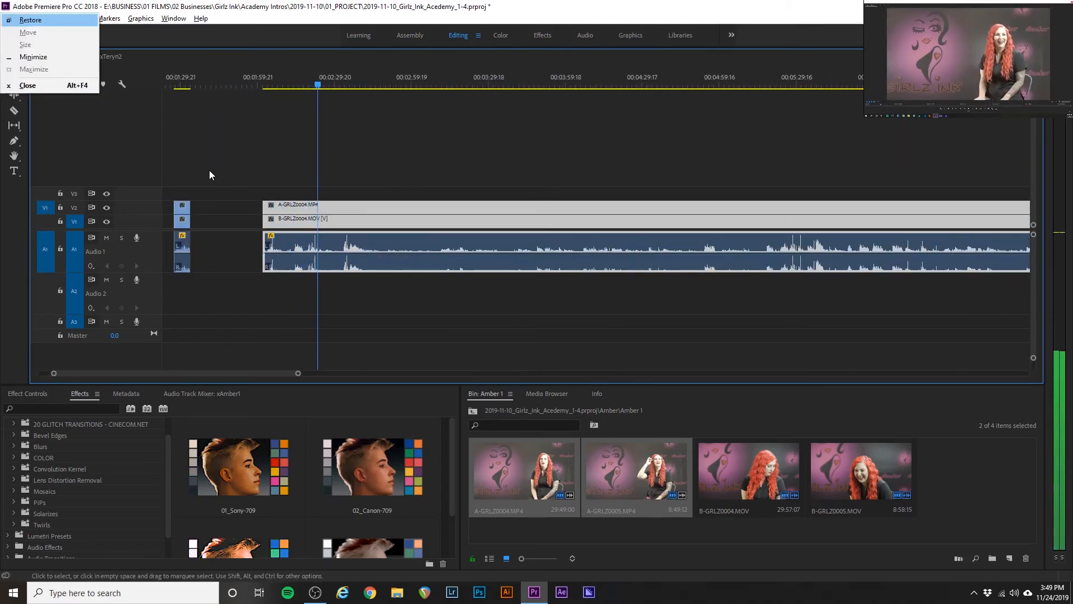
left_click(209, 170)
left_click(181, 85)
scroll(447, 154, "up", 4)
key("space")
scroll(436, 162, "up", 2)
left_click_drag(520, 217, 576, 220)
left_click_drag(590, 210, 391, 200)
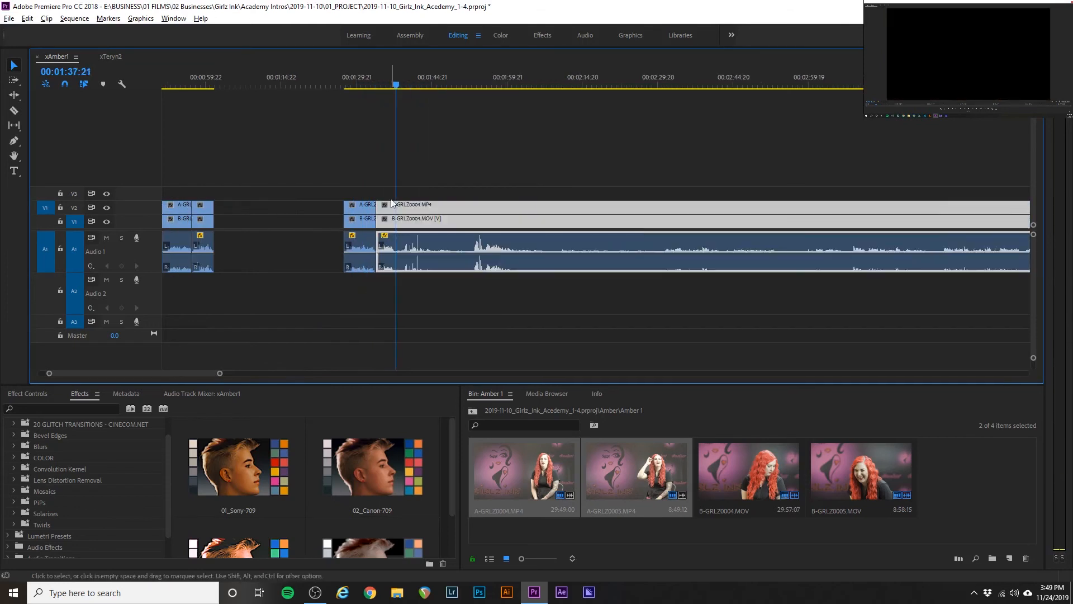
- Play across the join between the last short take and the remaining section from about 00:01:30
left_click(356, 75)
key("space")
key("space")
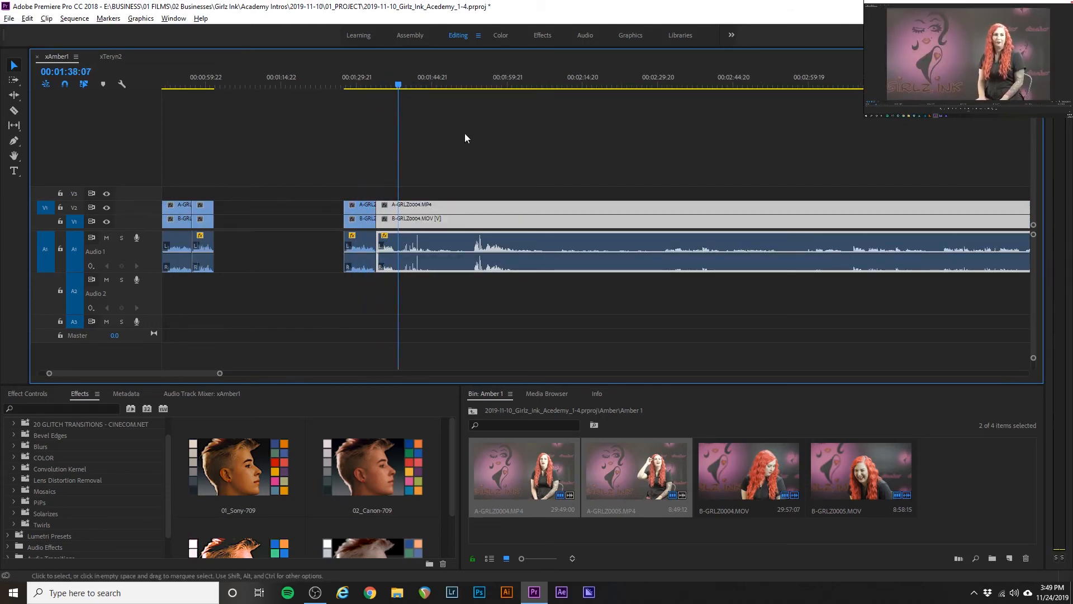
- Play sample points further along the remaining section, including around 00:03:10, to judge which footage is usable
left_click(476, 83)
key("space")
scroll(542, 114, "down", 3)
left_click(578, 83)
key("space")
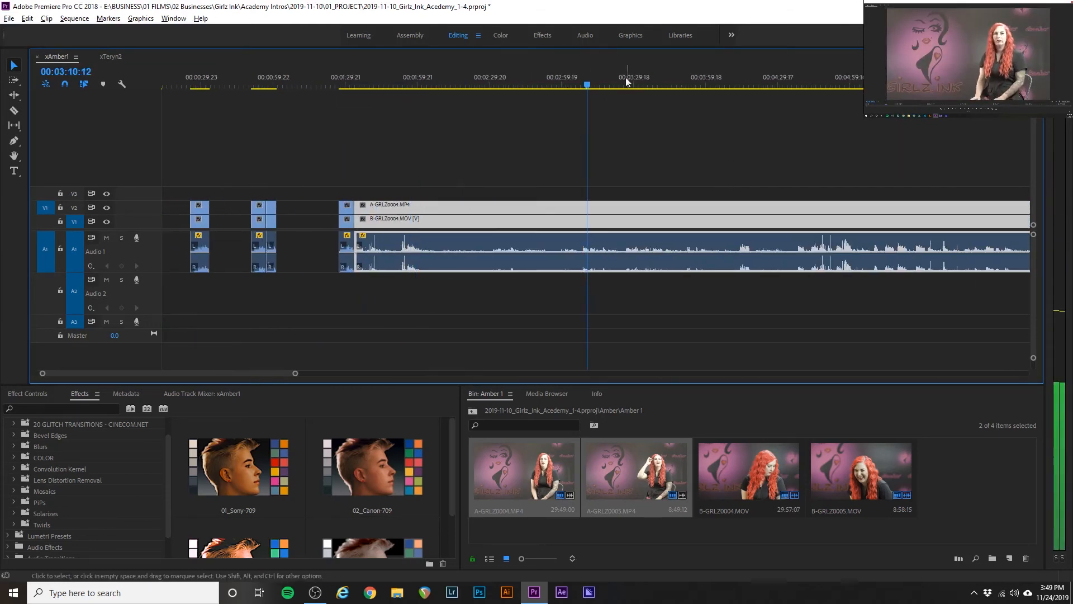
left_click(627, 82)
key("space")
left_click(739, 83)
key("space")
- Trim the start of the remaining GRLZ0004 section to about 00:01:53 and play it from there
left_click_drag(357, 212, 390, 223)
scroll(784, 230, "up", 2)
key("space")
scroll(783, 230, "down", 1)
scroll(366, 219, "up", 4)
left_click(353, 84)
key("space")
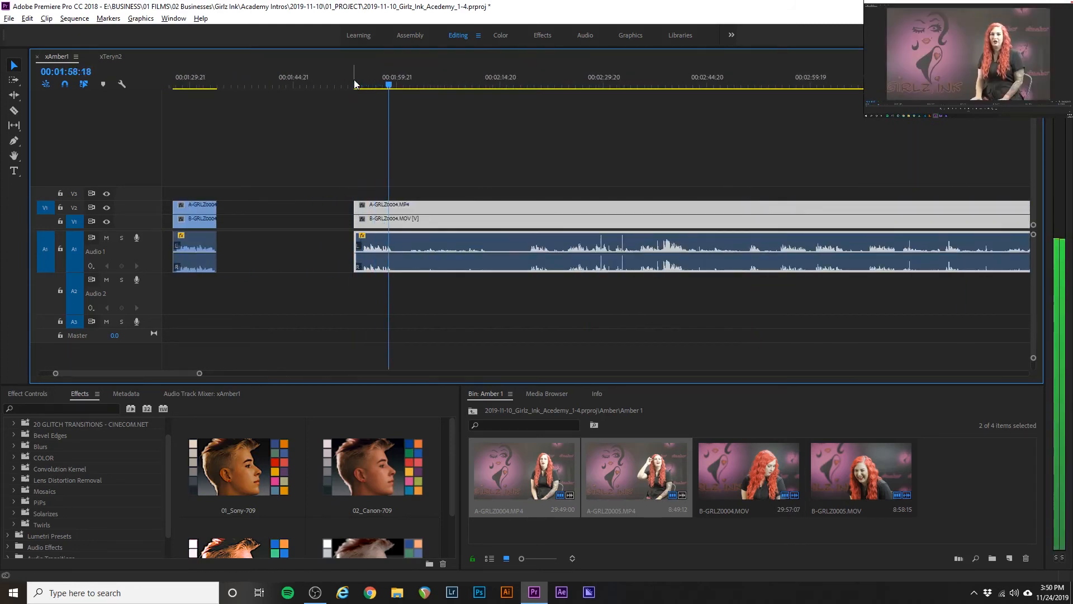
- Review the footage up to about 00:03:03 and trim the start of the remaining section to about 00:03:08
left_click(540, 84)
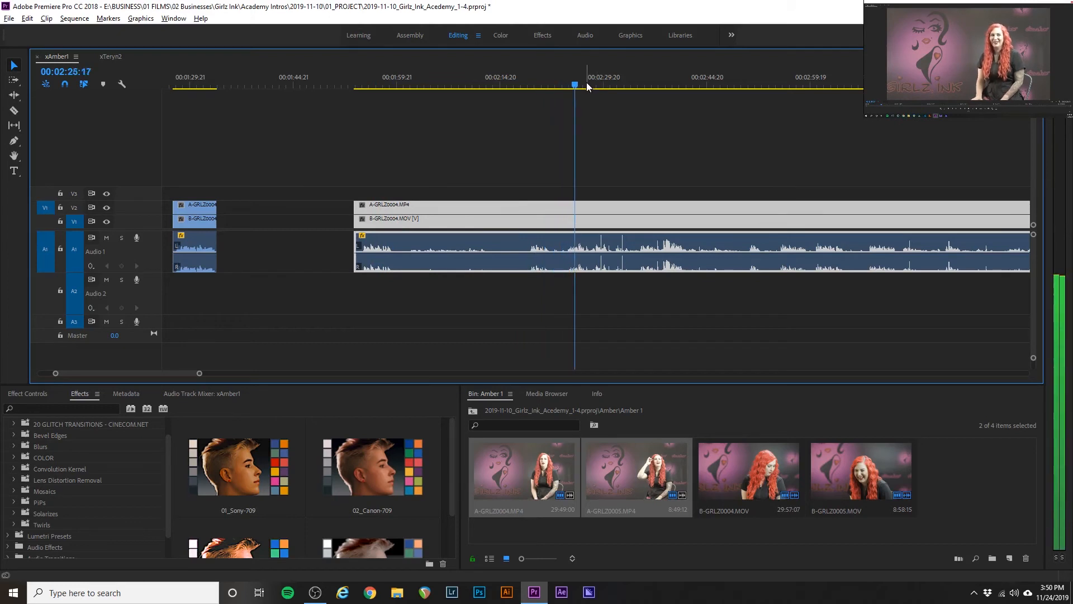
left_click(639, 86)
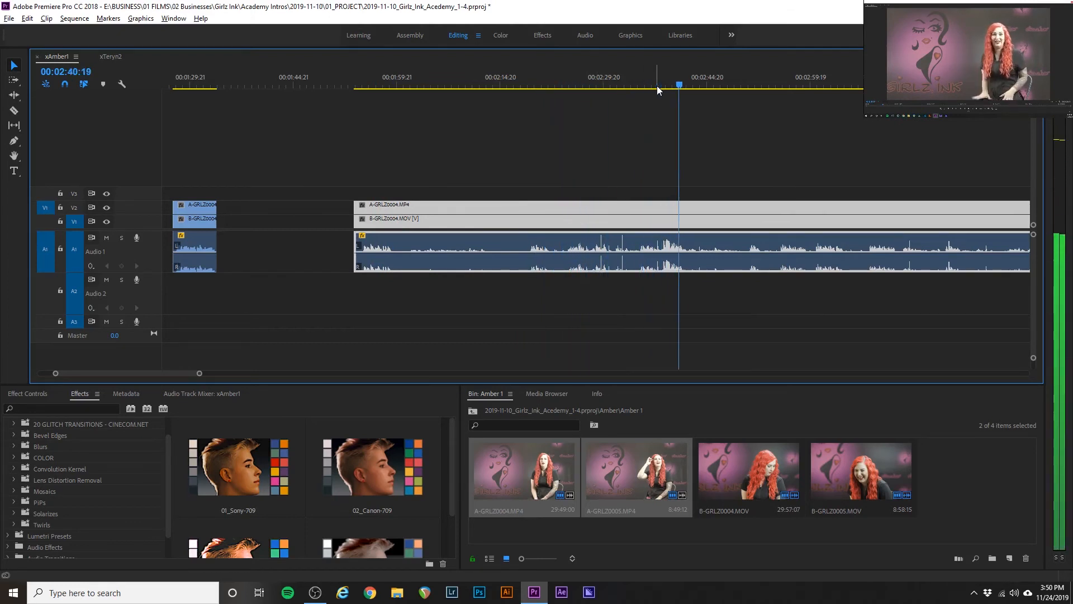
left_click(769, 85)
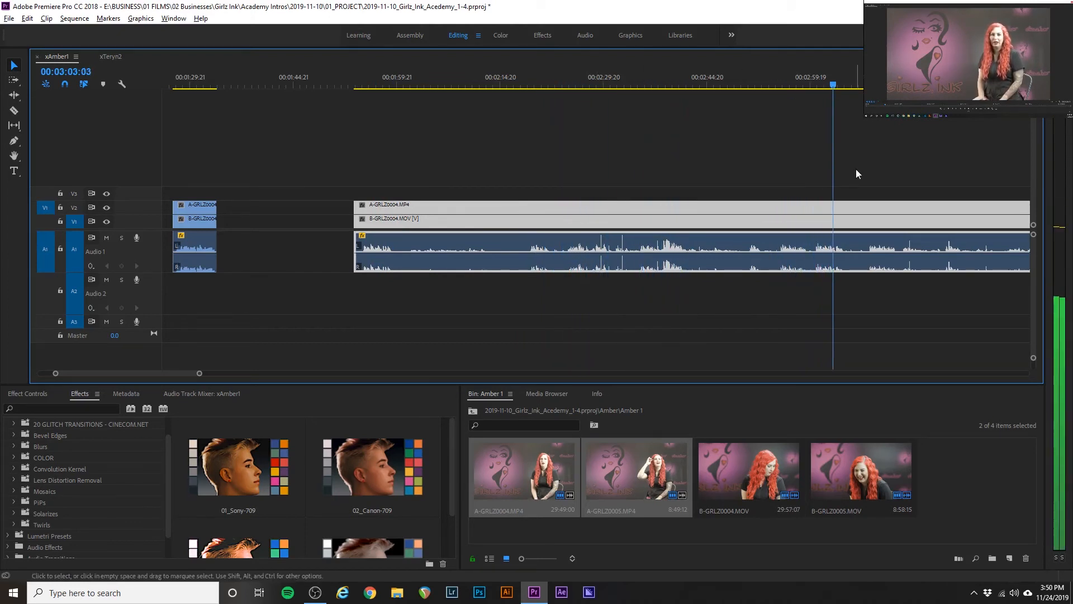
scroll(843, 205, "down", 1)
left_click_drag(302, 207, 810, 206)
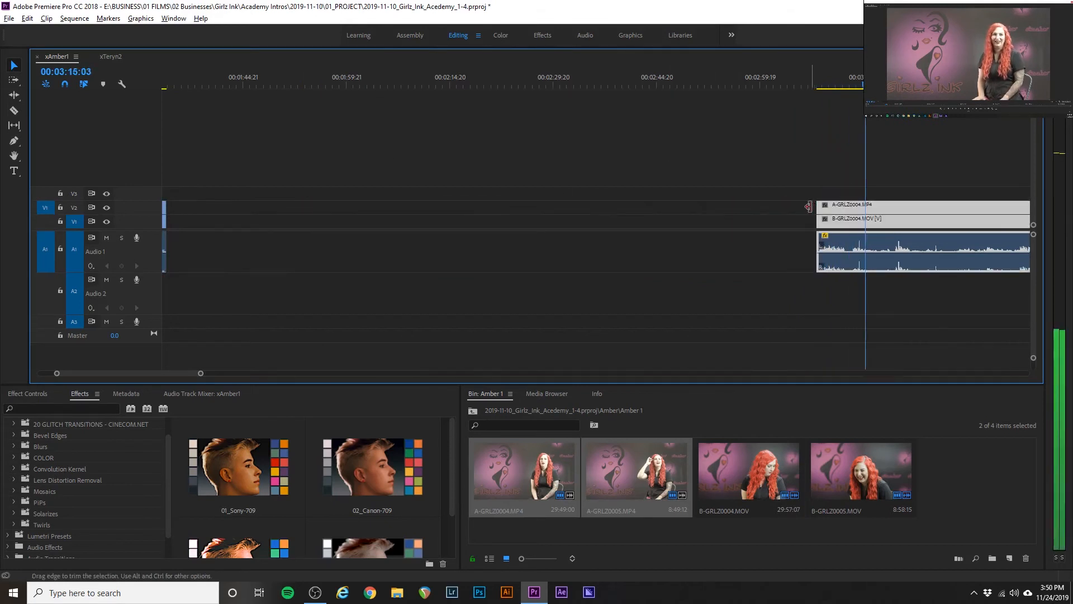
- Split the GRLZ0004 footage at two points after about 00:03:08 to isolate the usable phrases
scroll(809, 208, "down", 2)
key("c")
left_click(715, 247)
key("v")
left_click_drag(718, 219, 643, 249)
left_click(762, 85)
key("c")
left_click(777, 219)
key("v")
- Replay the newly cut phrases and the footage around their edit points to check the cuts
left_click(702, 85)
key("=")
key("=")
left_click(603, 86)
key("space")
scroll(676, 159, "down", 4)
key("space")
scroll(676, 159, "down", 2)
scroll(685, 224, "up", 6)
left_click(596, 86)
key("space")
key("space")
- Turn off the track output of V3 and replay the newly cut phrases
left_click(106, 193)
left_click(589, 79)
key("space")
key("space")
- Move the new two-part take to about 00:01:10 and bring the kept takes closer together near the sequence's start
scroll(661, 192, "down", 5)
left_click_drag(655, 220, 384, 221)
scroll(328, 209, "down", 3)
left_click_drag(285, 192, 261, 246)
left_click_drag(269, 209, 247, 209)
left_click_drag(369, 193, 330, 246)
left_click_drag(327, 209, 269, 210)
scroll(515, 99, "down", 1)
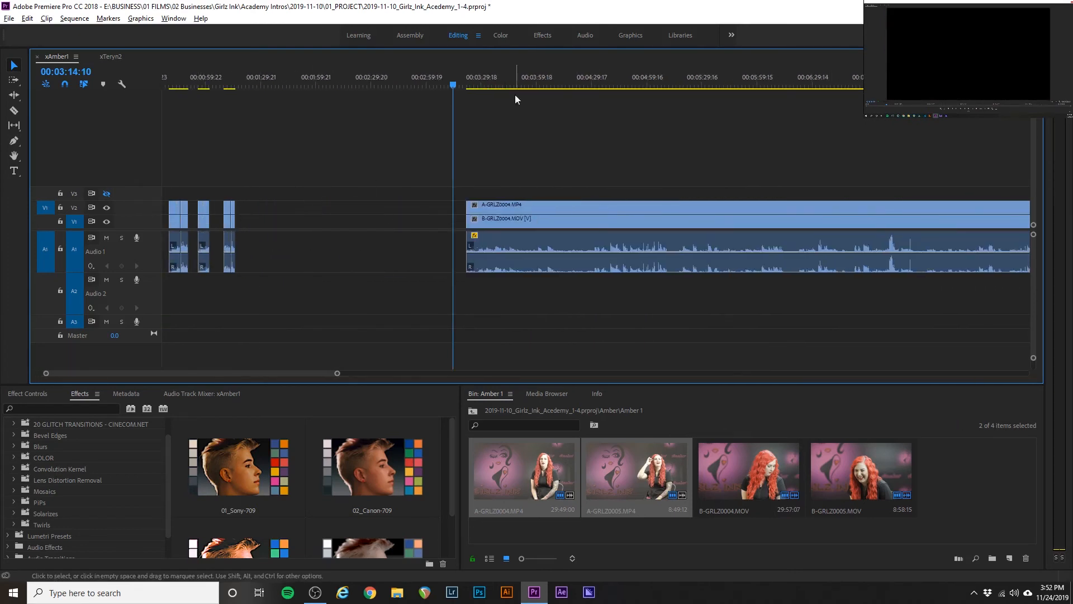
- Sample the remaining GRLZ0004 section and trim its start on all tracks to 00:04:39:05
left_click(470, 84)
key("space")
left_click(499, 83)
key("space")
left_click(608, 83)
key("space")
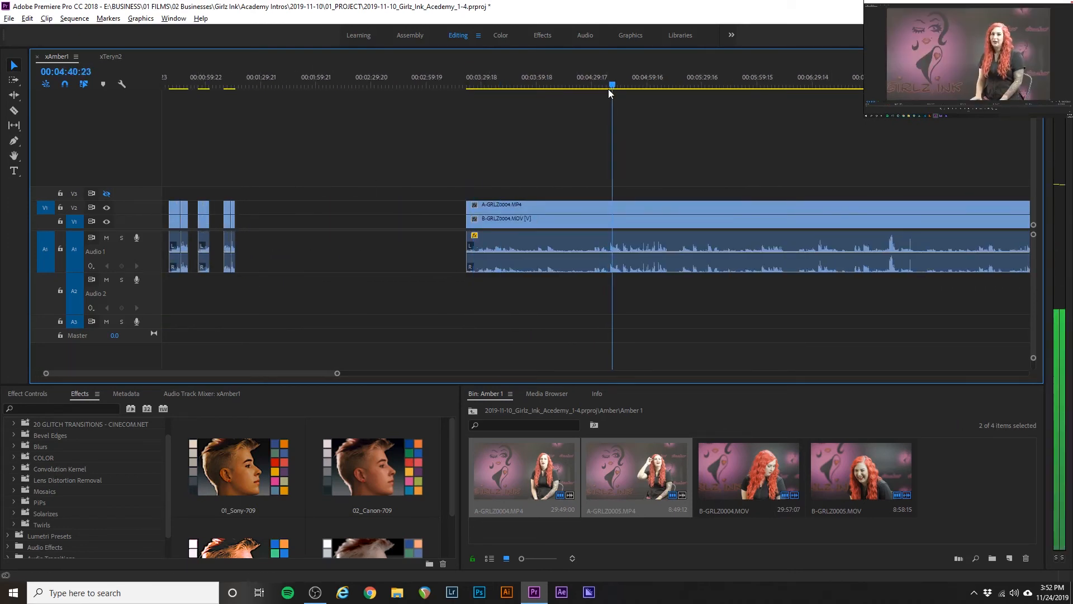
scroll(623, 214, "up", 3)
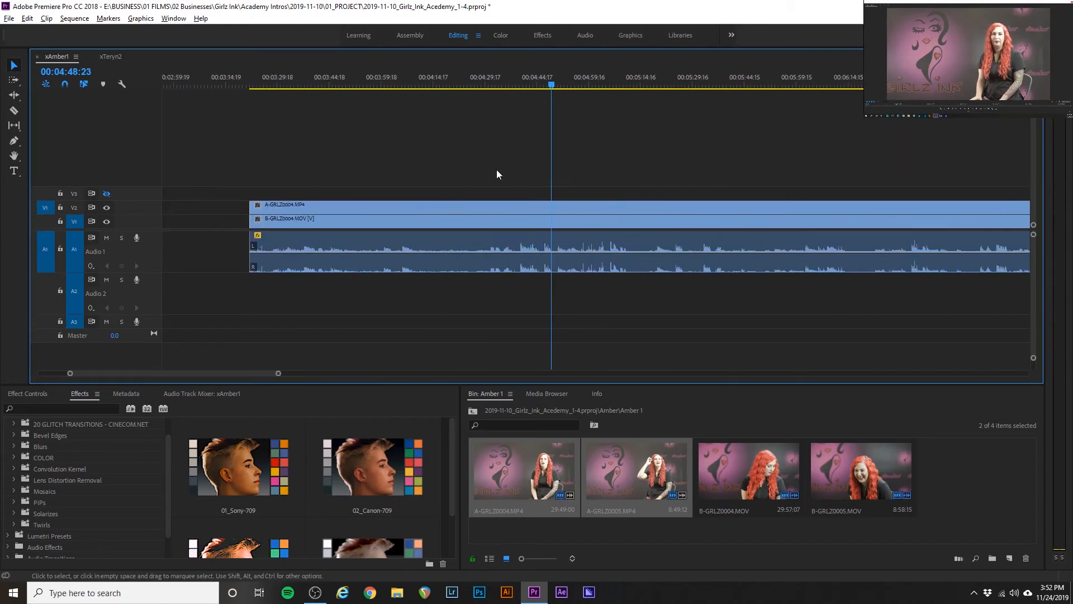
left_click_drag(492, 174, 453, 249)
left_click_drag(251, 208, 519, 204)
left_click(519, 84)
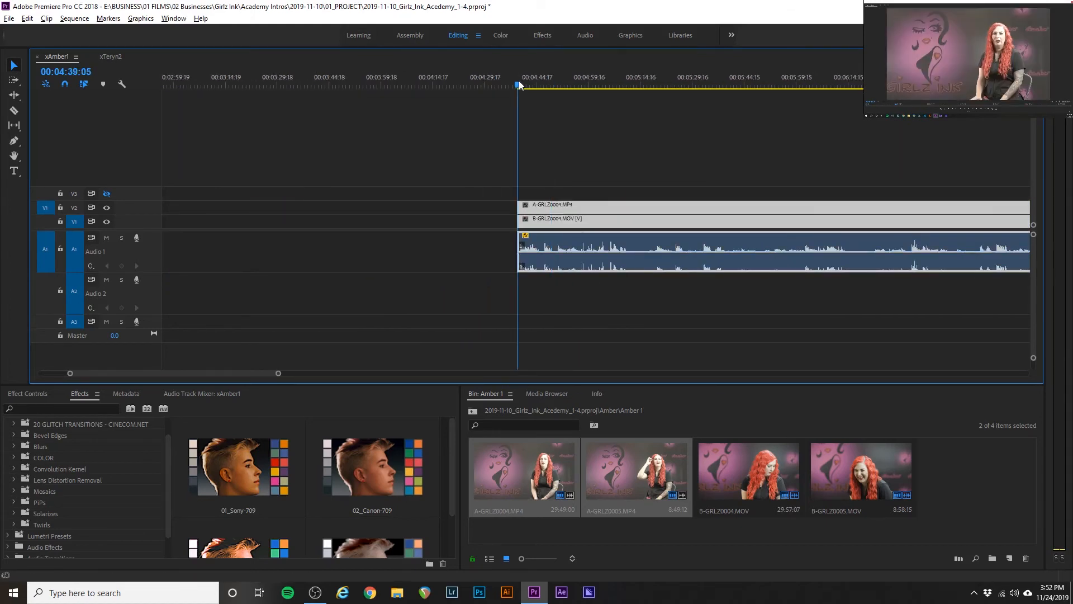
- Play on through the section and trim its start on all tracks to about 00:07:09
key("space")
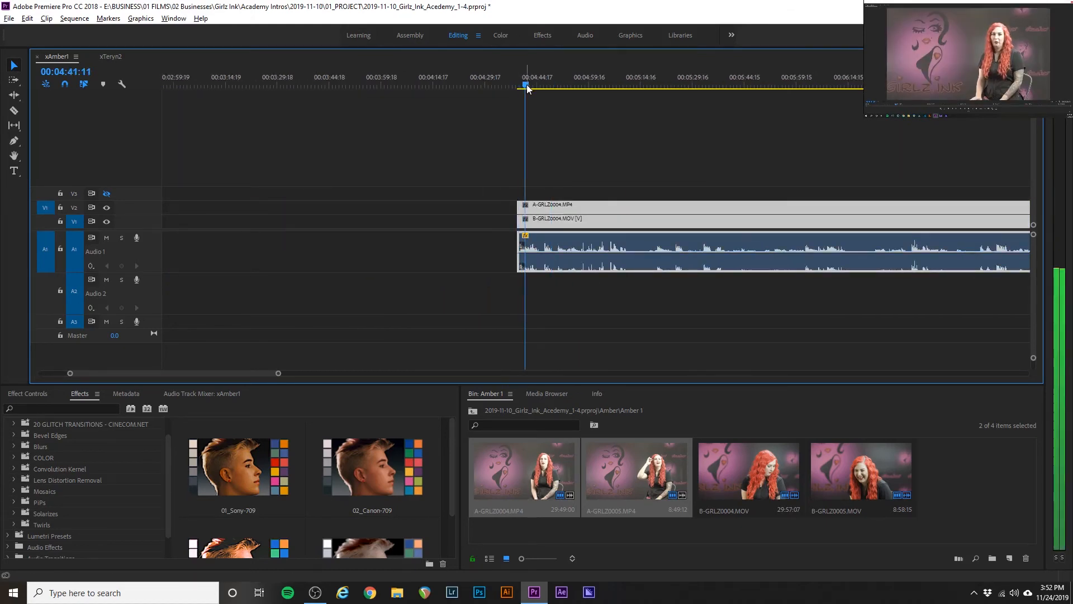
scroll(520, 192, "down", 3)
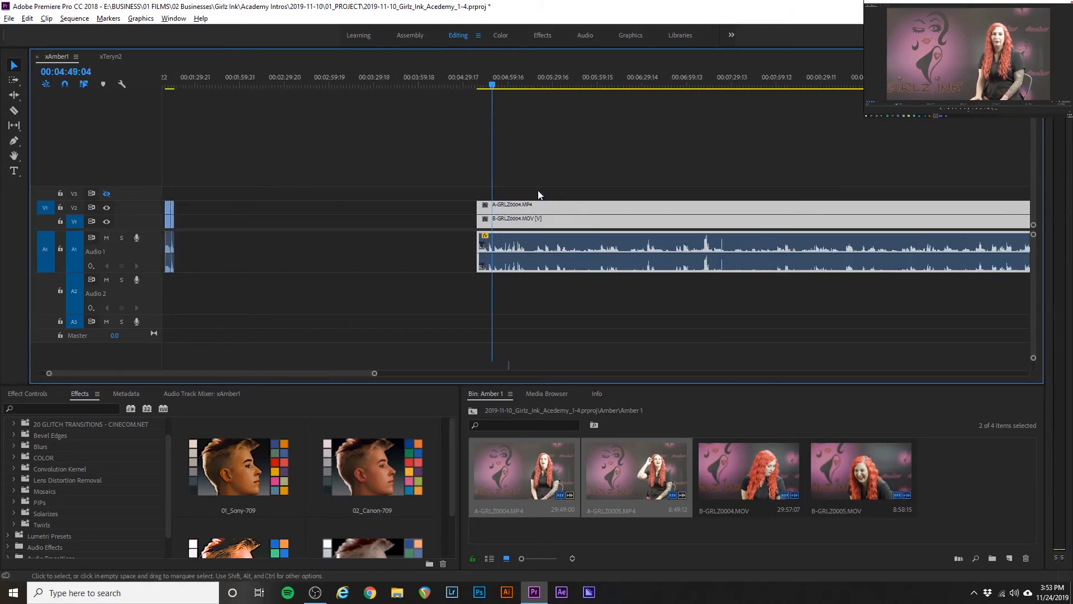
scroll(458, 206, "up", 2)
left_click_drag(414, 83, 668, 76)
scroll(666, 246, "down", 2)
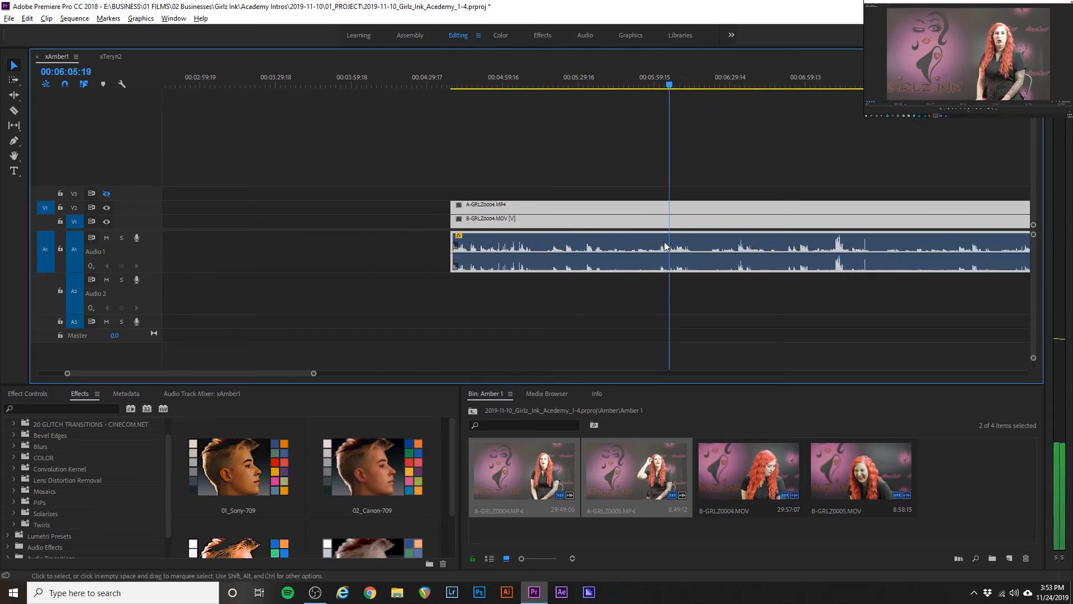
scroll(666, 247, "down", 5)
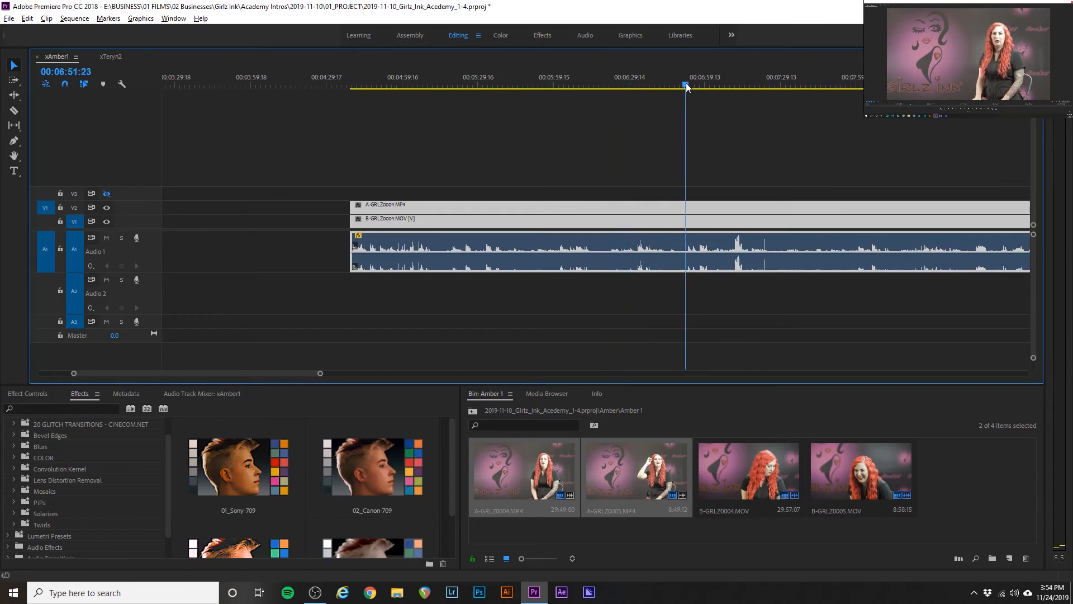
left_click(729, 83)
scroll(712, 218, "up", 2)
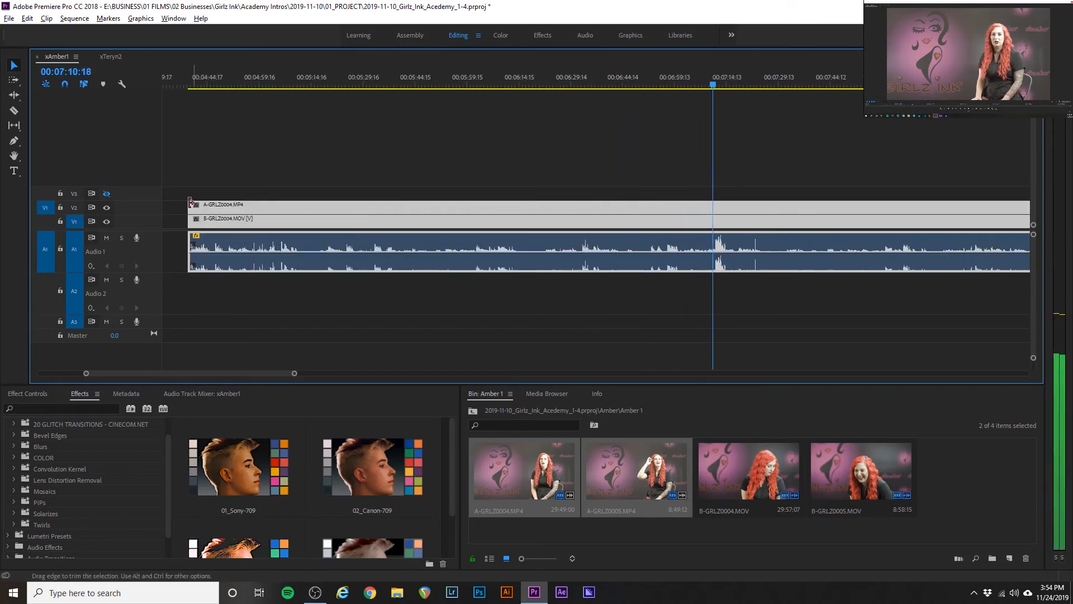
key("ctrl+alt+q")
key("space")
- Play sample points between about 00:08:03 and 00:10:35 to find the next usable take
scroll(713, 219, "down", 5)
scroll(712, 219, "down", 1)
left_click(530, 86)
key("space")
left_click(695, 90)
key("space")
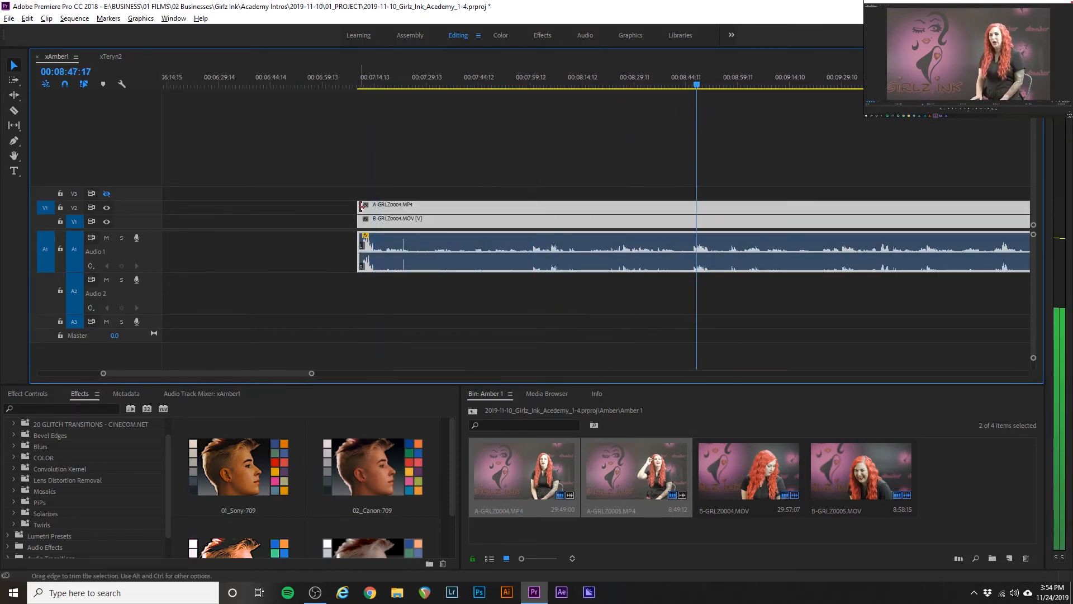
scroll(531, 248, "down", 1)
left_click(538, 85)
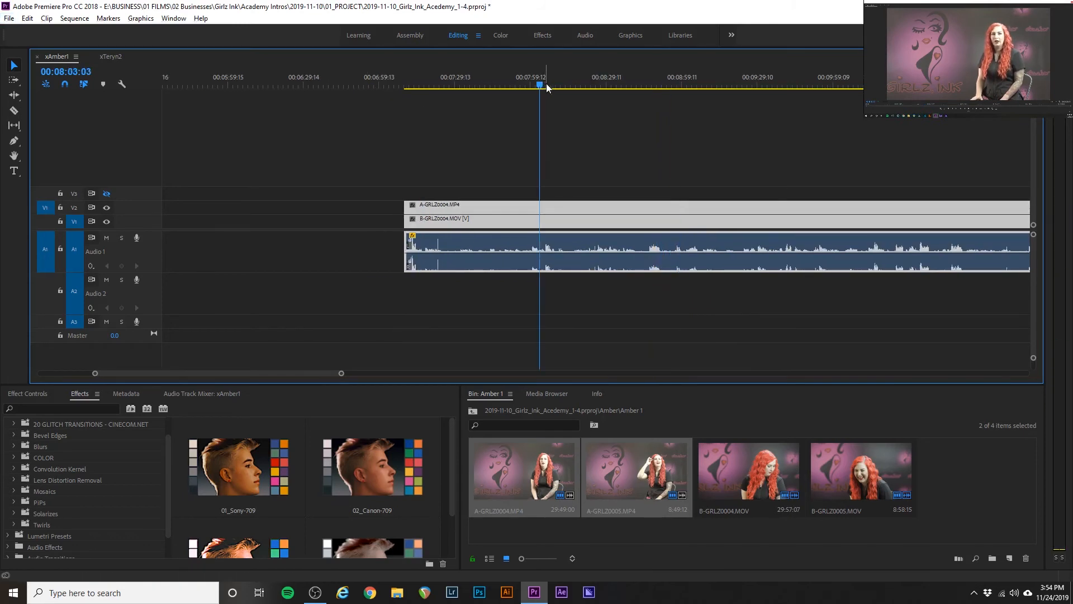
key("space")
left_click(600, 85)
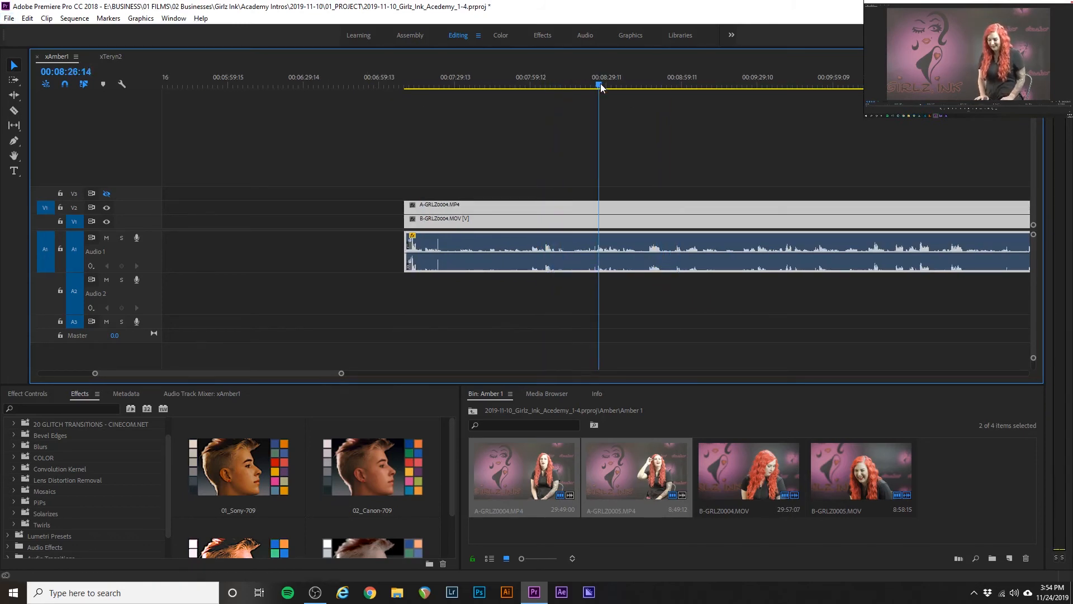
left_click(687, 84)
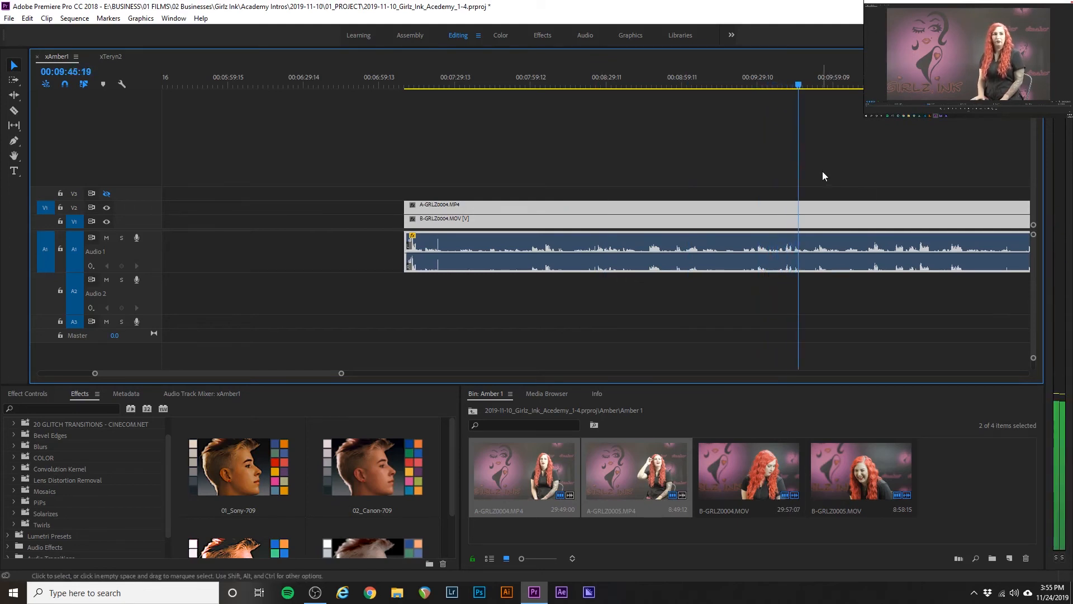
left_click(842, 86)
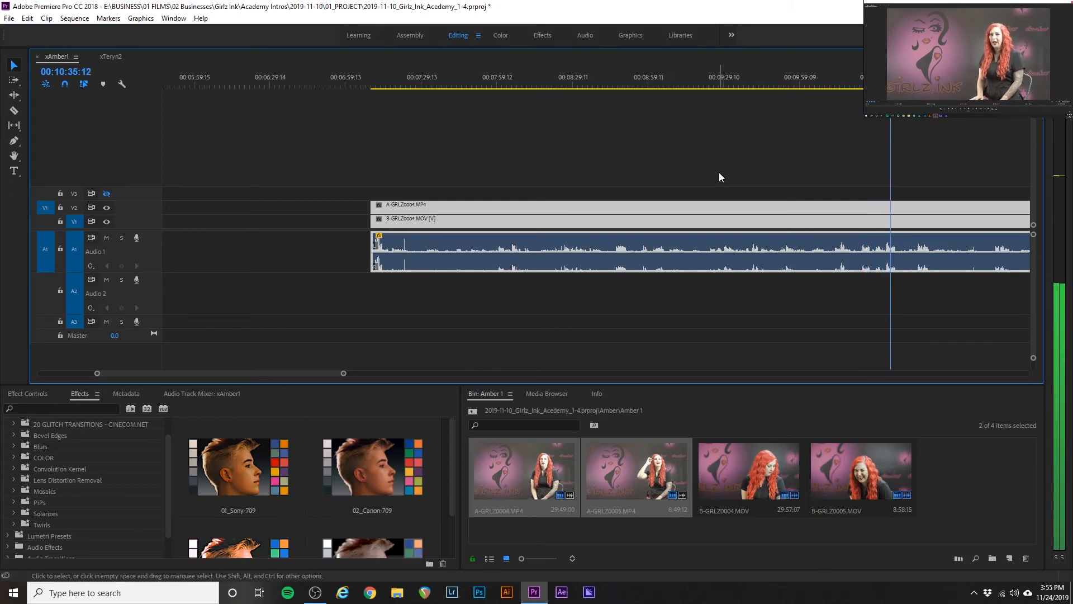
- Split the GRLZ0004 section on all tracks at about 00:10:32:18
key("space")
key("c")
left_click(886, 219)
left_click(885, 208)
key("v")
scroll(922, 238, "down", 3)
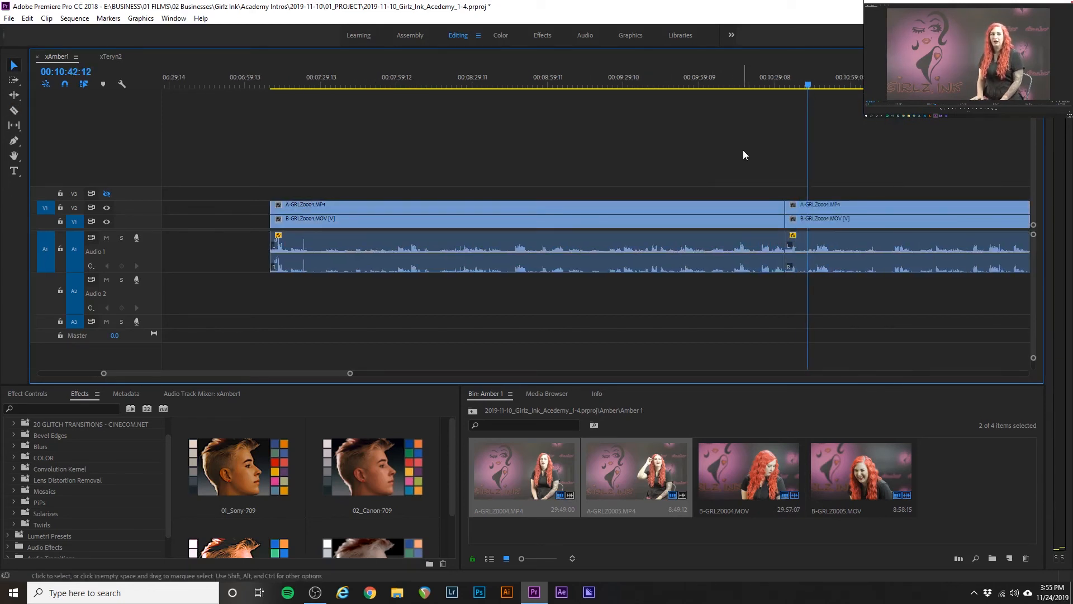
- Extend the section before the cut back to about 00:06:49 to replay its start, and delete that section
key("space")
left_click_drag(272, 221, 222, 221)
left_click(236, 86)
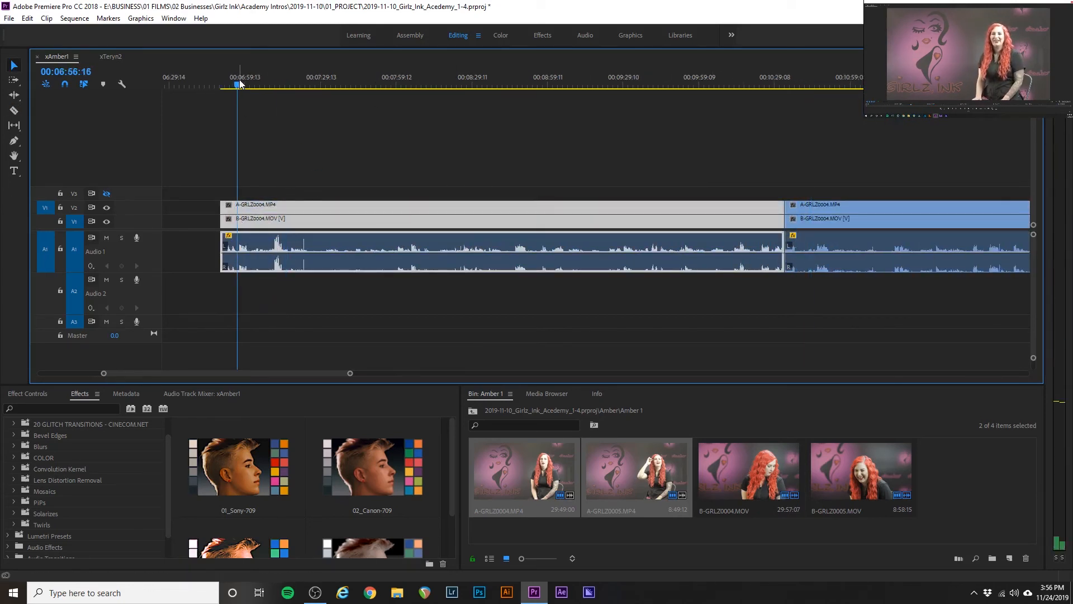
key("space")
key("space")
key("Delete")
scroll(587, 190, "down", 3)
left_click(517, 88)
scroll(573, 196, "down", 3)
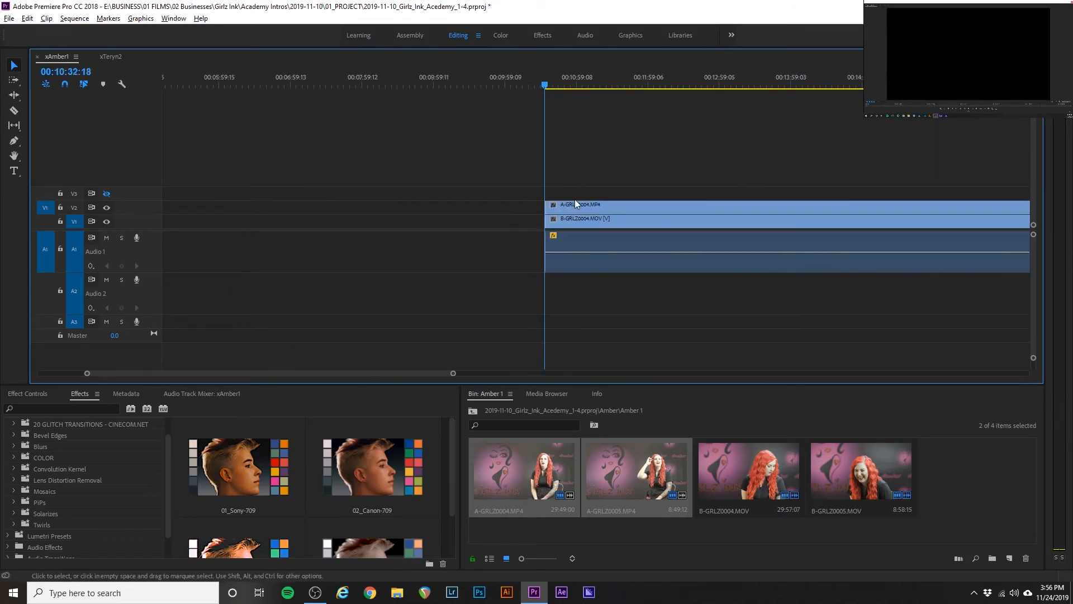
- Cut out the quiet stretch after the first phrase at about 00:10:37, close the gap, and replay the join
scroll(504, 213, "down", 3)
scroll(235, 226, "up", 3)
left_click(325, 86)
key("space")
scroll(311, 196, "up", 3)
scroll(335, 215, "up", 1)
key("c")
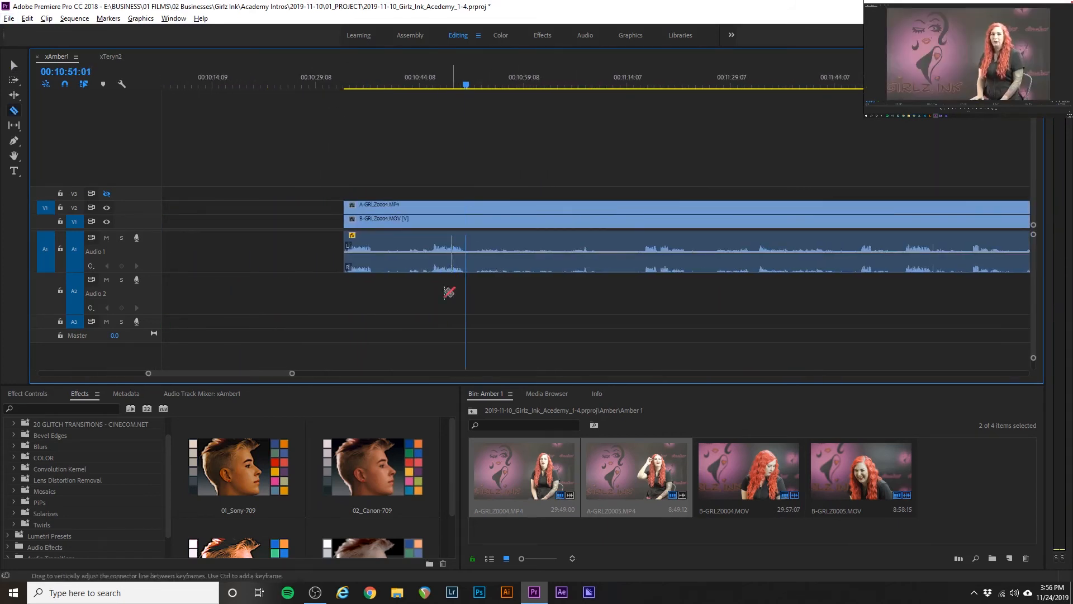
key("v")
left_click_drag(429, 263, 370, 271)
left_click_drag(478, 215, 419, 218)
left_click(362, 85)
key("space")
- Split the footage at about 00:10:42 to separate the second phrase from the remaining section
key("c")
left_click(406, 246)
key("v")
scroll(426, 193, "down", 3)
scroll(426, 193, "up", 4)
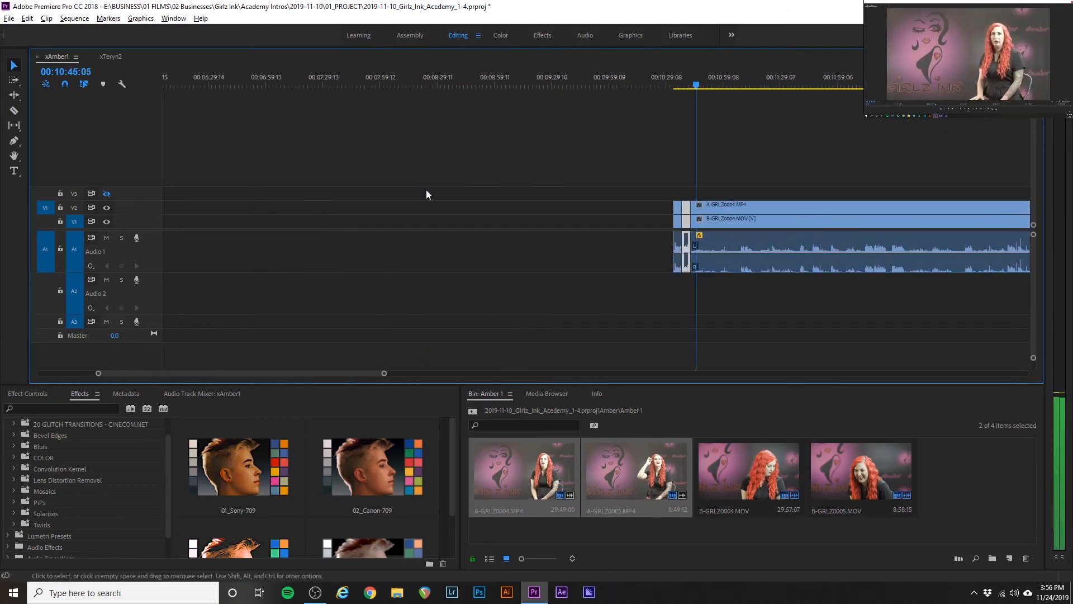
- Move the two joined phrases beside the kept takes at about 00:01:29 and the remaining GRLZ0004 section to about 00:01:51
key("space")
left_click(745, 226, "shift")
left_click_drag(745, 226, 200, 240)
scroll(199, 240, "down", 4)
left_click_drag(408, 224, 227, 225)
left_click_drag(689, 240, 316, 238)
- Play parts of the remaining GRLZ0004 section between about 00:02:48 and 00:03:40 to look for usable phrases
left_click(237, 85)
scroll(246, 212, "up", 3)
scroll(281, 216, "up", 2)
left_click(410, 86)
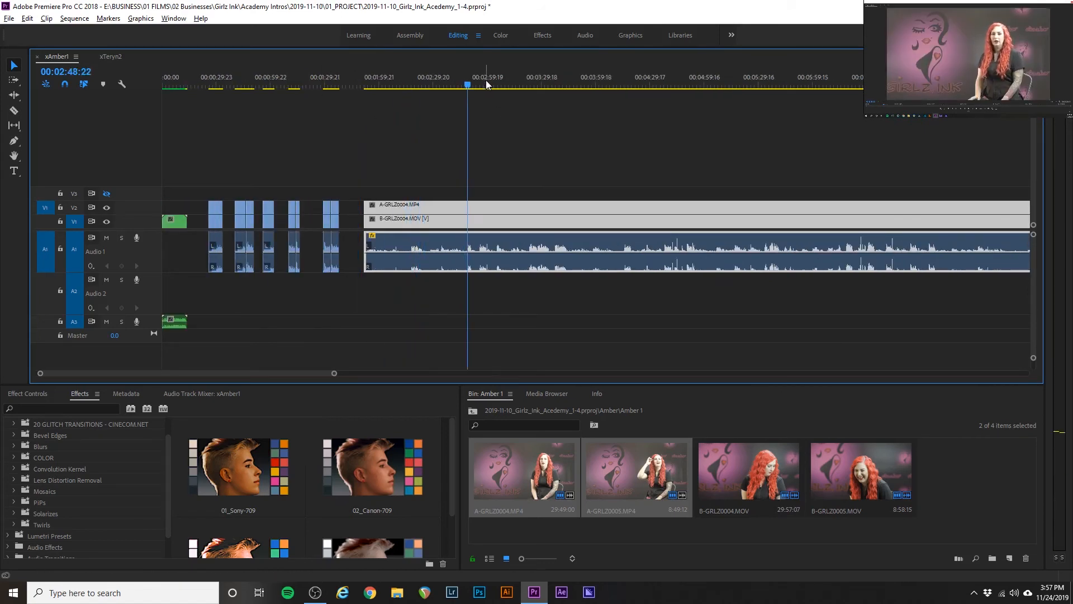
scroll(485, 92, "up", 2)
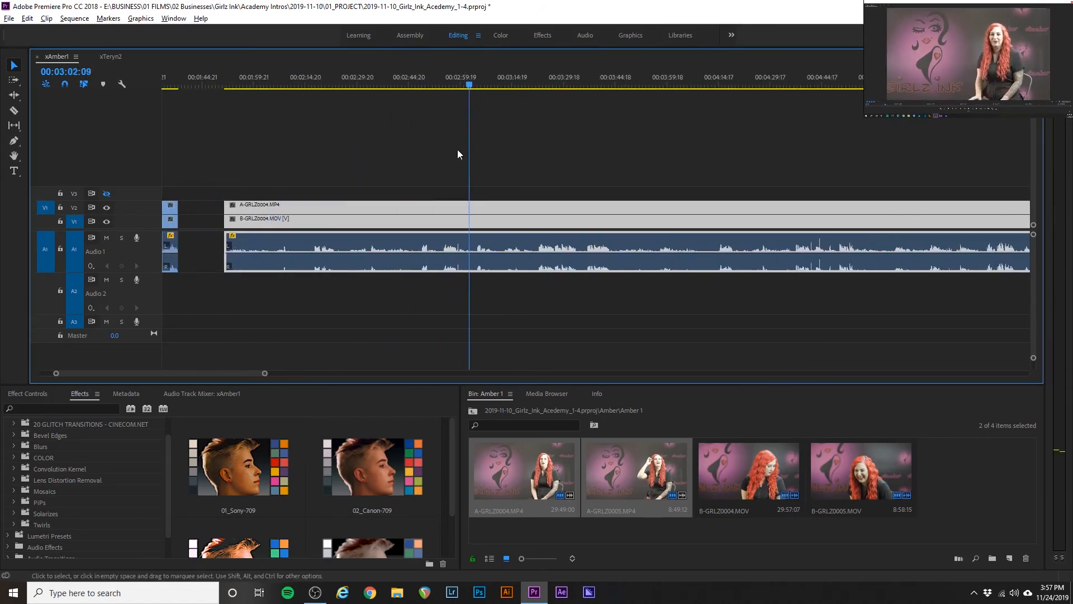
left_click(481, 87)
left_click(538, 86)
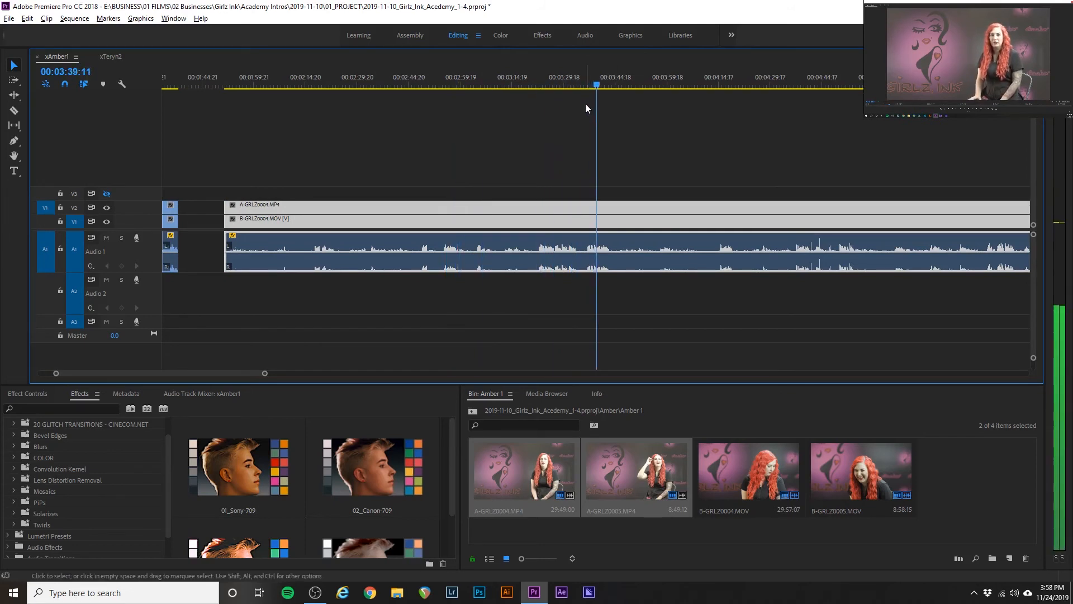
left_click(443, 86)
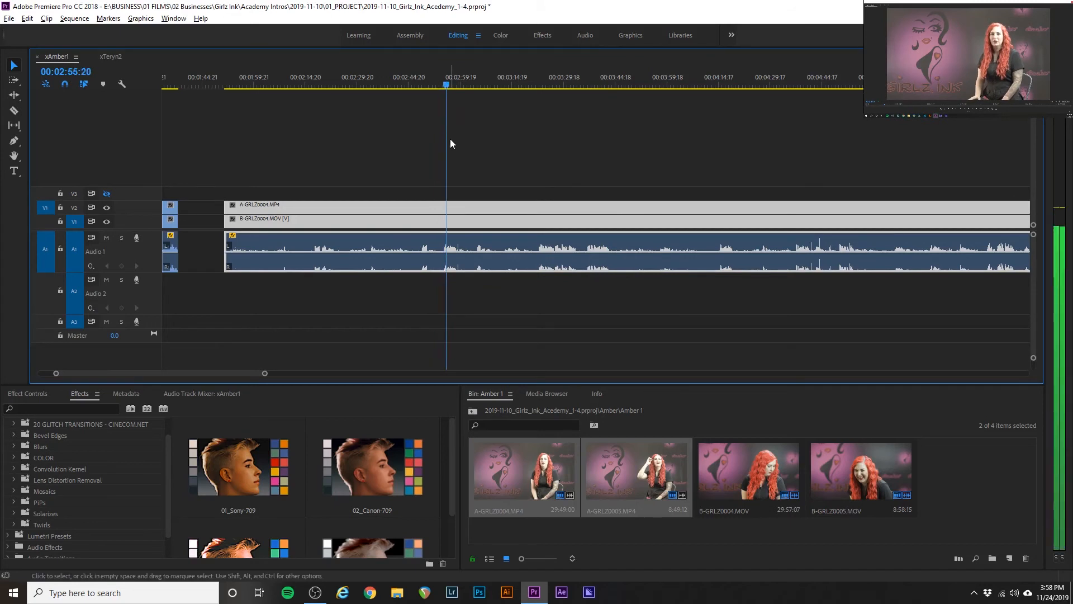
left_click(315, 86)
key("space")
scroll(294, 242, "up", 2)
left_click(417, 147)
left_click(501, 84)
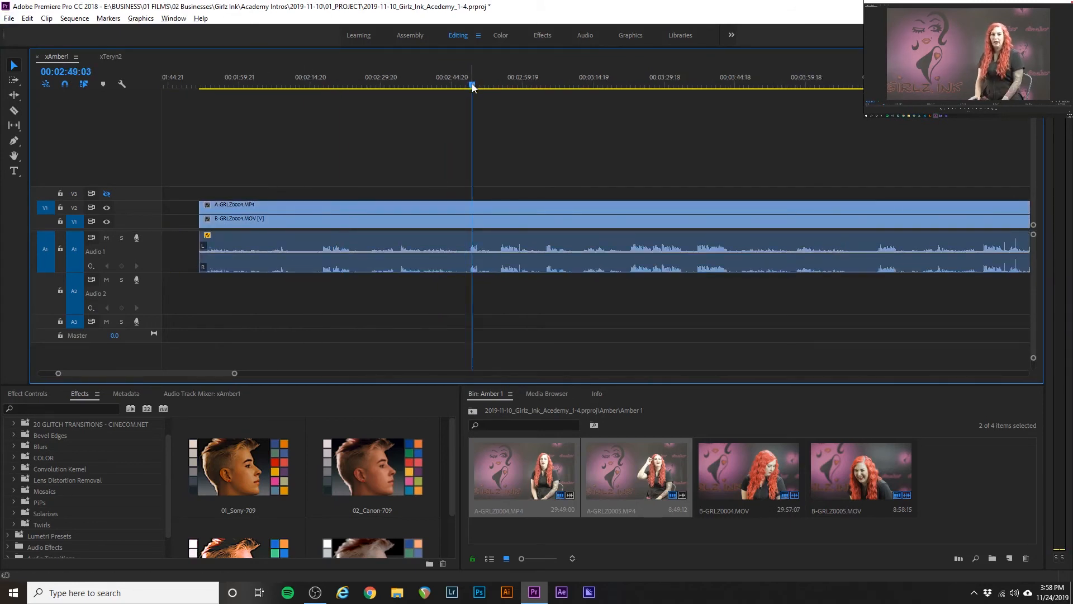
- Trim the start of the remaining GRLZ0004 section to about 00:02:54 and play from the new start
key("space")
left_click(504, 86)
key("space")
left_click_drag(201, 244, 499, 244)
key("space")
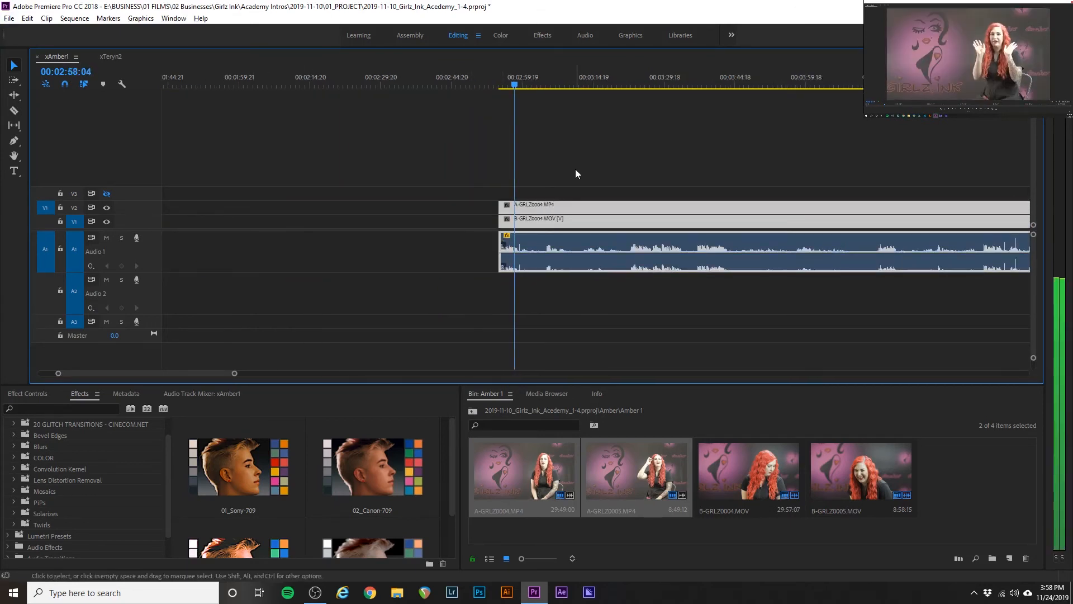
- Split the footage at about 00:02:59, cut the quiet stretch after it with the gap closed, and replay the join
key("c")
left_click(519, 212)
key("v")
left_click(528, 210)
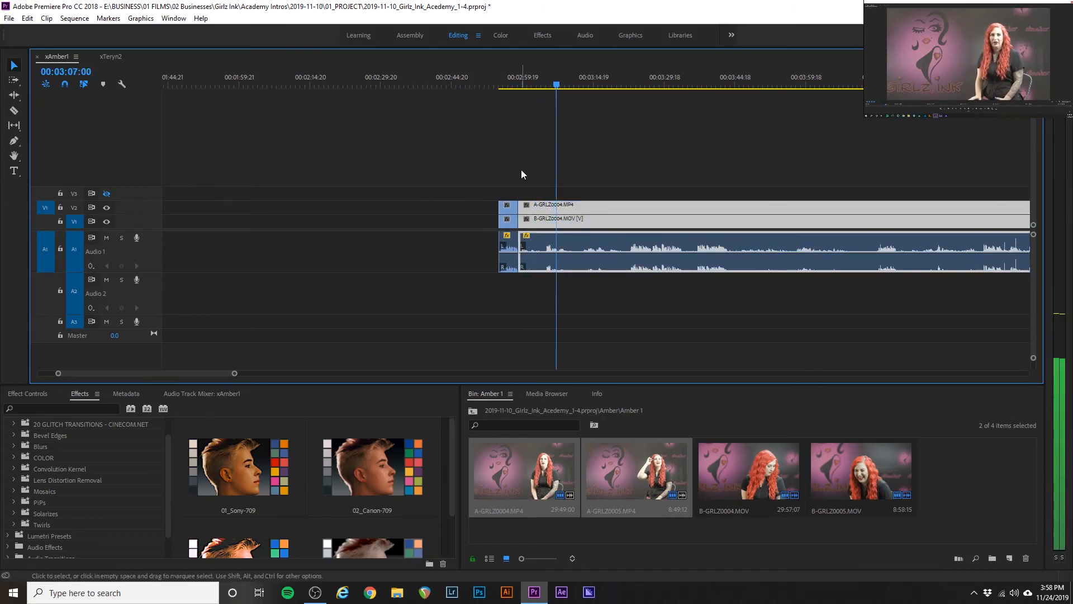
left_click_drag(520, 209, 573, 223)
left_click(631, 85)
key("space")
left_click(514, 85)
key("space")
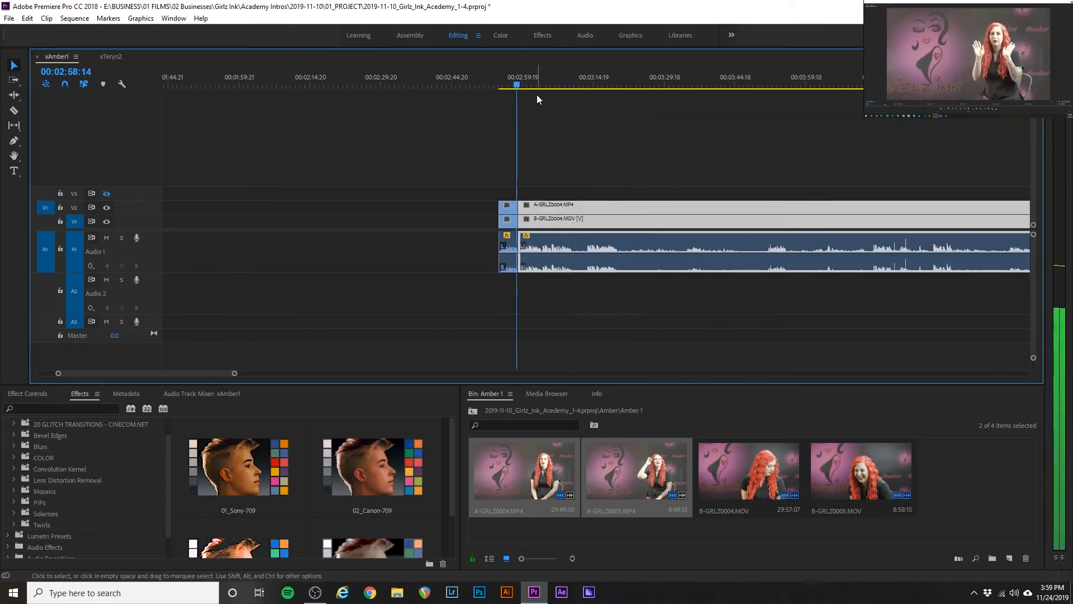
- Enlarge the Audio 1 track and cut out the quiet stretch after about 00:03:10:14, closing the gap
scroll(578, 218, "up", 3)
left_click_drag(132, 273, 132, 314)
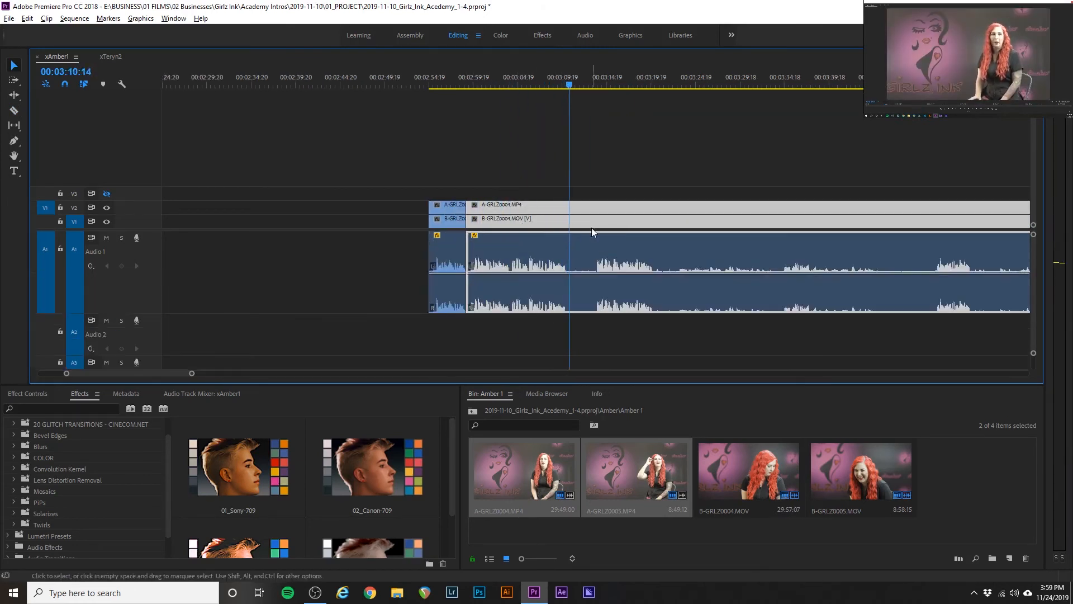
key("c")
left_click(568, 212)
key("v")
left_click(586, 209)
left_click_drag(571, 208, 597, 208)
left_click_drag(647, 206, 621, 206)
key("space")
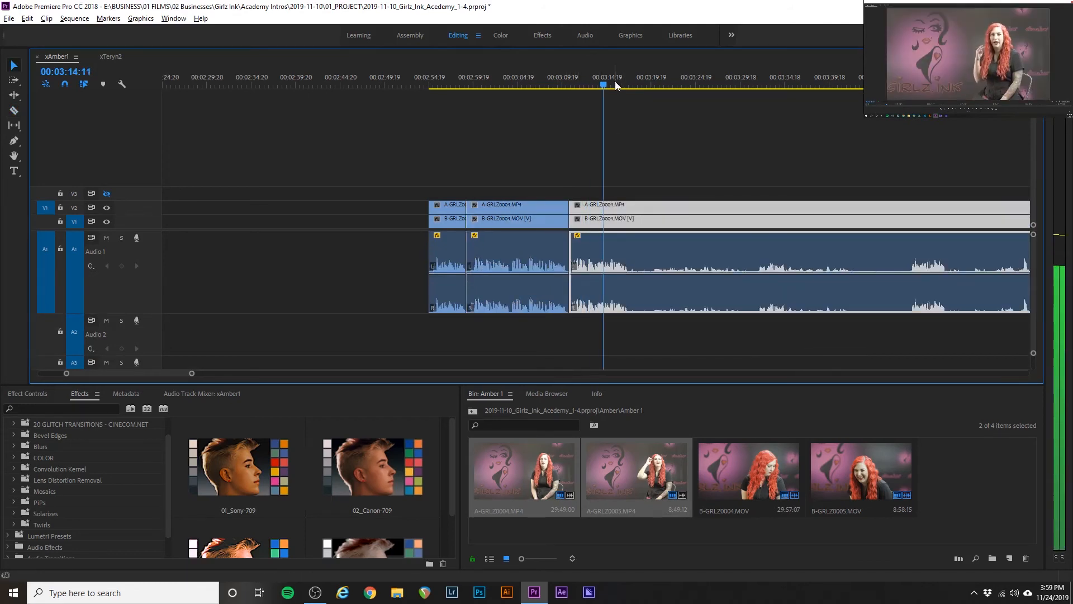
- Split the footage at about 00:03:17, at the end of the third phrase
key("space")
key("c")
left_click(630, 220)
key("v")
- Isolate the next phrase by splitting the footage at 00:03:48:23 and 00:03:53:02
left_click_drag(754, 80, 910, 80)
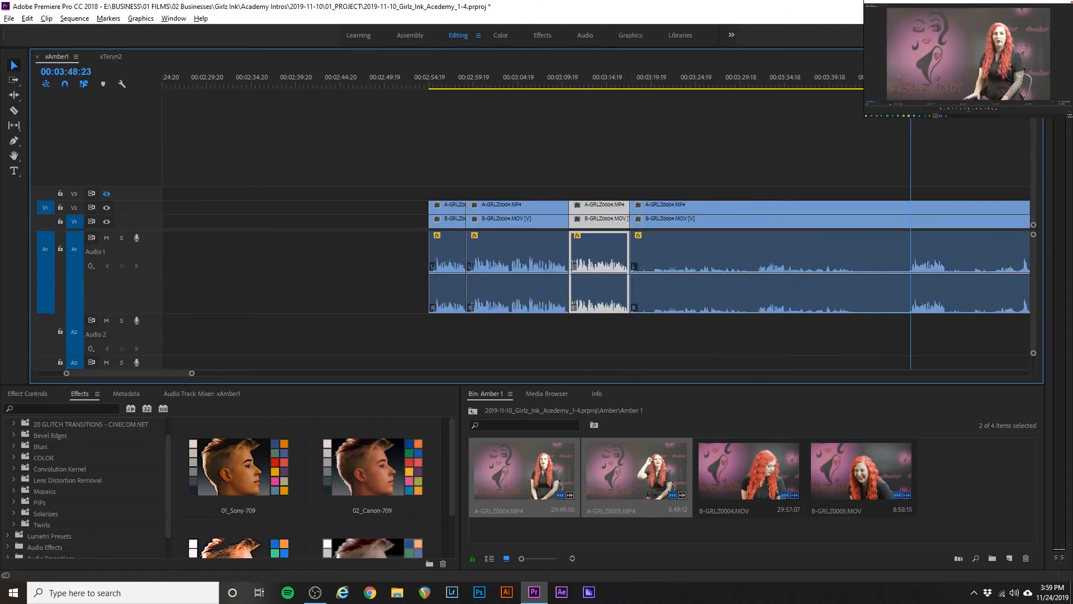
key("space")
key("space")
key("c")
left_click(910, 275)
left_click(947, 221)
left_click(947, 208)
left_click(909, 208)
key("v")
- Replay the opening phrase at about 00:02:54 and the isolated phrase at about 00:03:49 to compare them
left_click(458, 270)
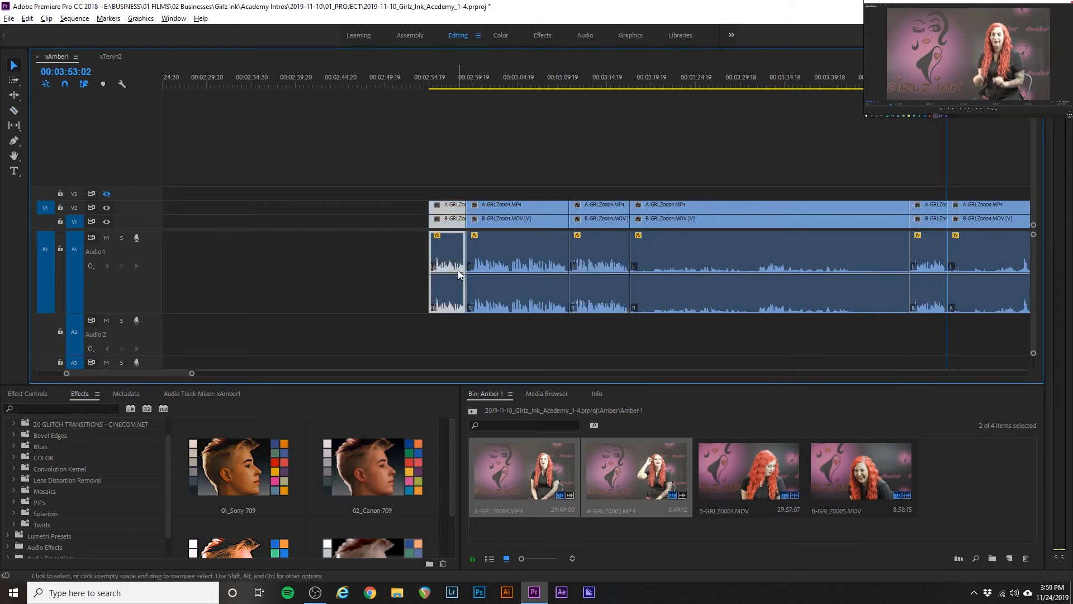
left_click(429, 80)
key("space")
left_click(910, 80)
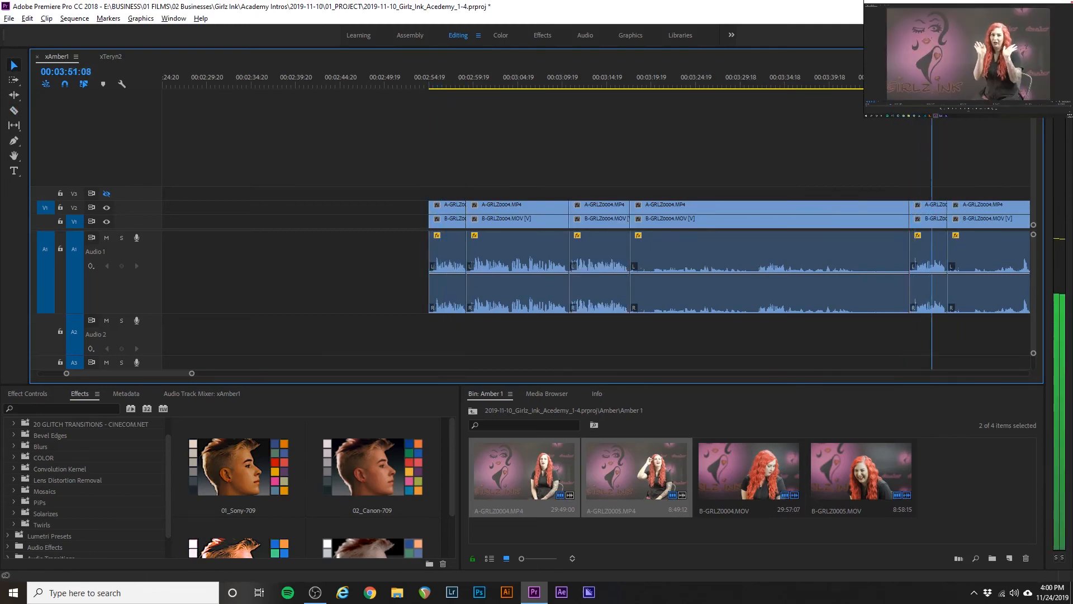
left_click(423, 85)
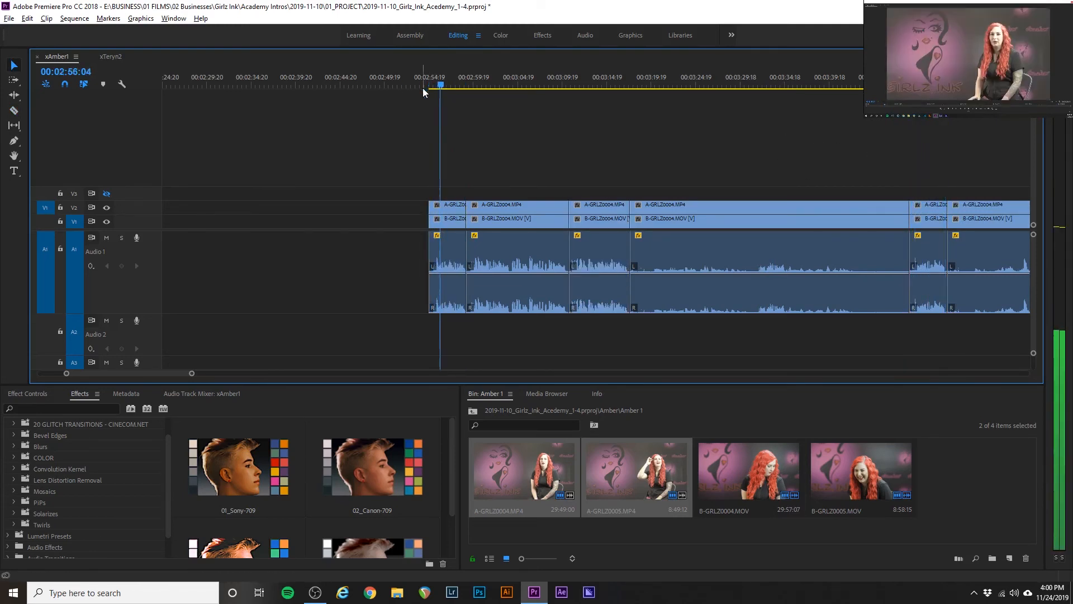
left_click(912, 83)
key("space")
- Delete the footage before the isolated phrase and move that phrase against the third clip at about 00:03:17
left_click(838, 217)
key("Delete")
left_click_drag(923, 220, 644, 220)
left_click(619, 82)
key("space")
- Move the opening clip aside to compare takes, and gather the four phrase clips as one run at about 00:01:42
left_click_drag(453, 204, 287, 205)
left_click(456, 82)
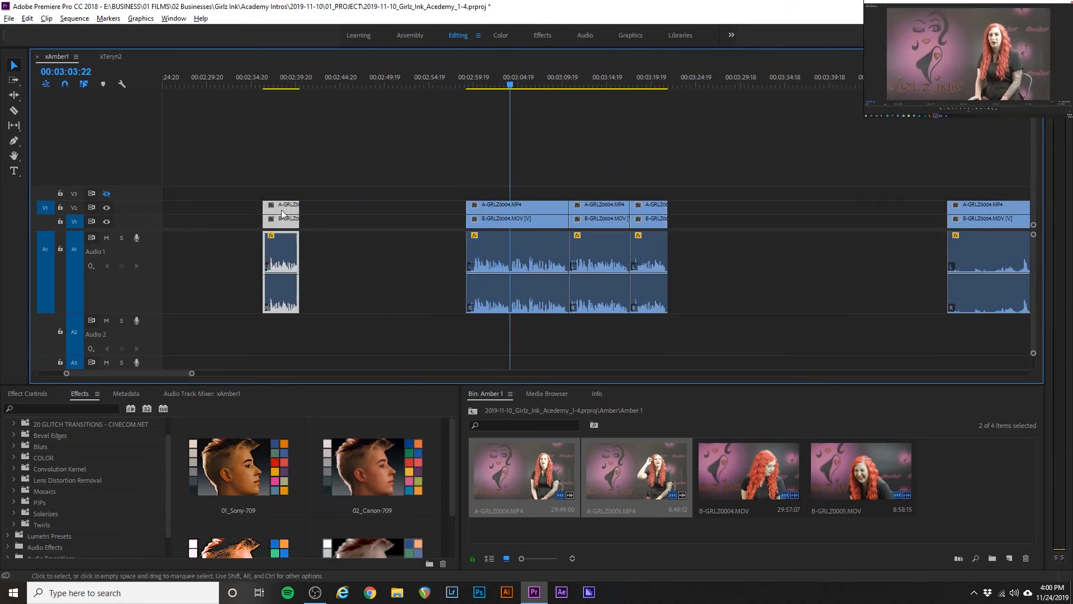
scroll(606, 204, "down", 5, "alt")
left_click_drag(628, 205, 561, 246)
left_click_drag(584, 219, 403, 220)
scroll(514, 218, "down", 4)
- Play the footage from about 00:03:55 and split it at about 00:04:23 and at 00:04:28:06
left_click(505, 83)
key("space")
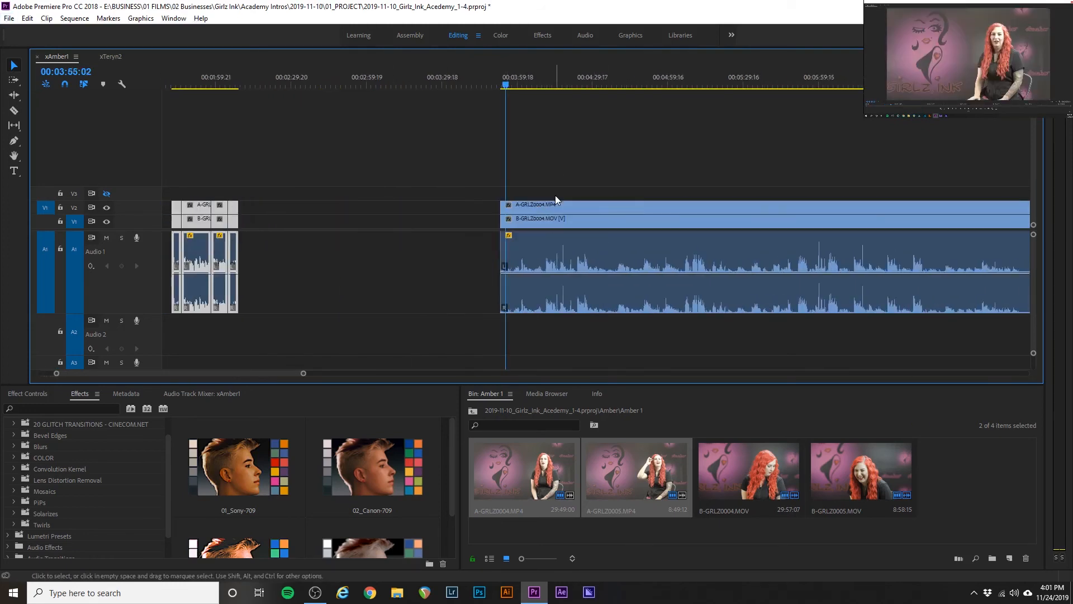
scroll(555, 194, "up", 5, "alt")
left_click(526, 85)
scroll(593, 85, "down", 2, "alt")
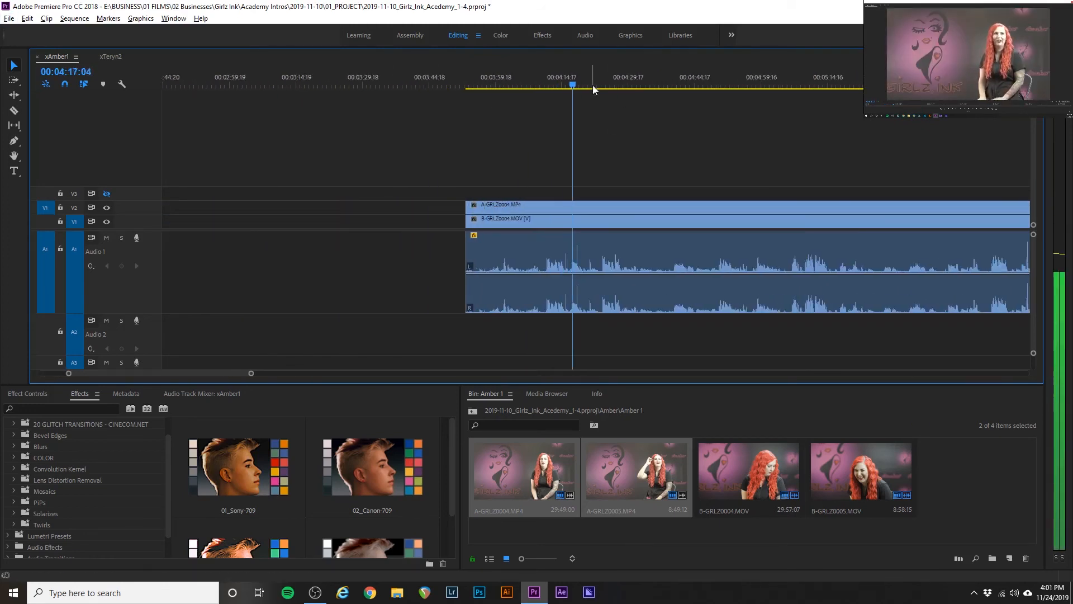
key("space")
key("c")
left_click(621, 277)
left_click(599, 247)
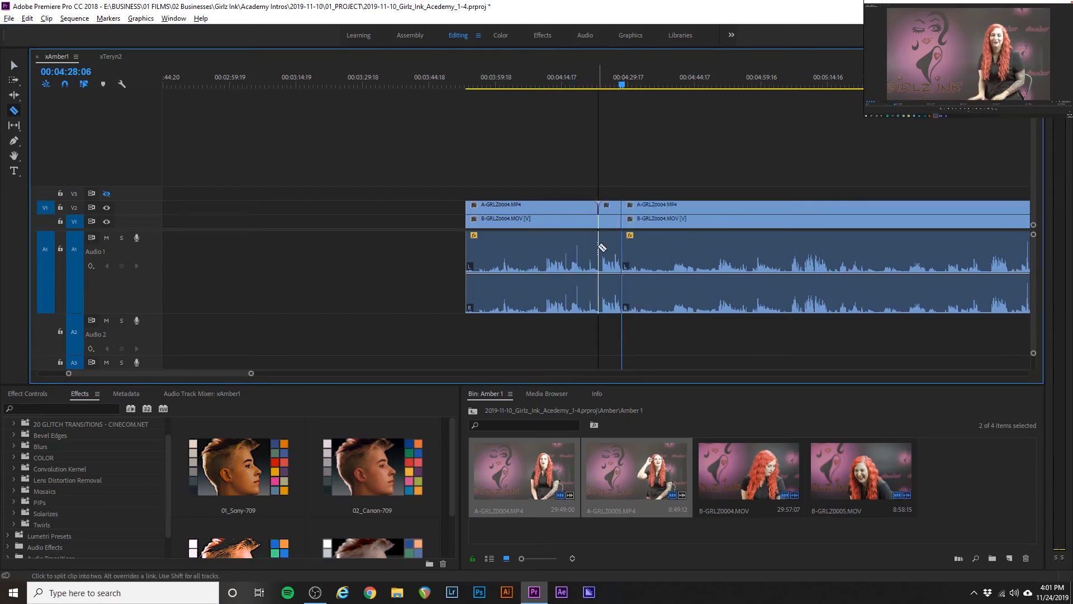
- Clear the footage ahead of the 00:04:28:06 split, deleting the unusable part
key("v")
left_click(565, 288)
key("Delete")
left_click(373, 223)
- Play the remaining section and trim its start from the 00:04:28:06 split to about 00:05:09
scroll(632, 213, "up", 4, "alt")
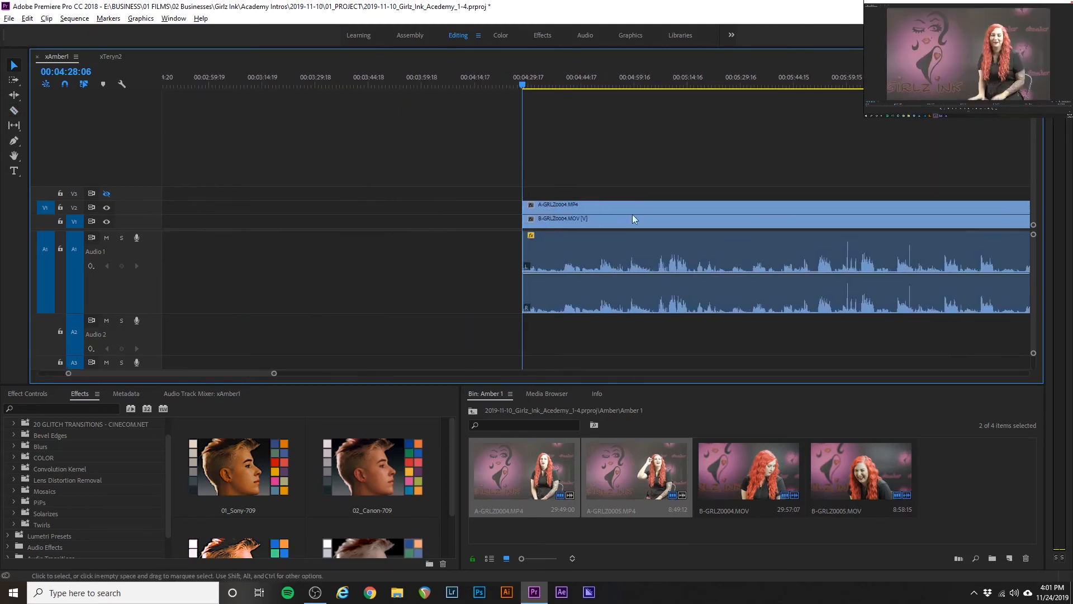
left_click(562, 74)
scroll(562, 73, "up", 3, "alt")
left_click(623, 82)
key("space")
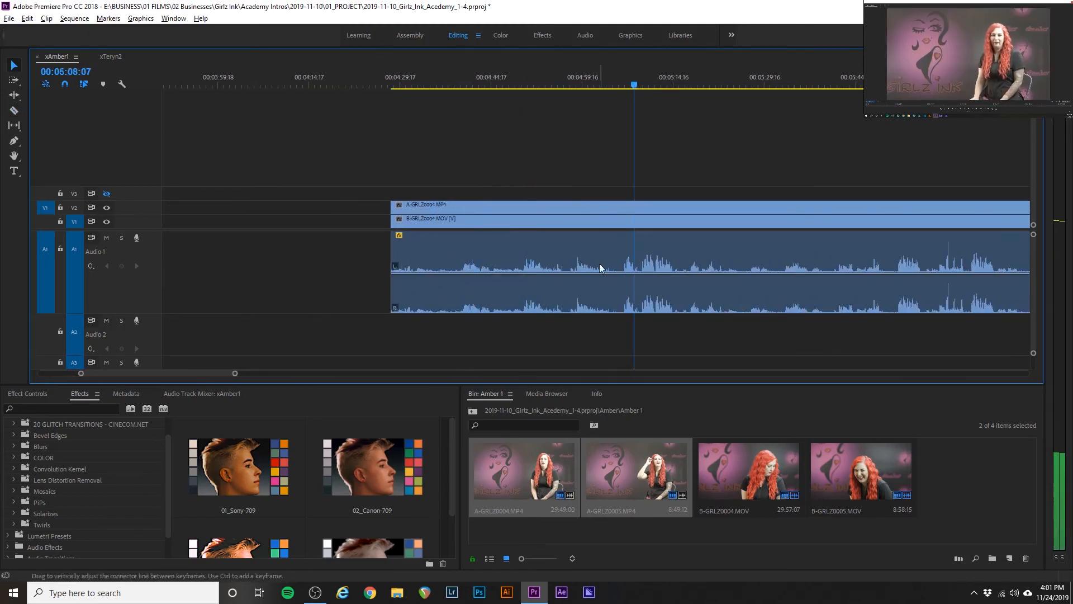
left_click_drag(442, 181, 417, 223)
left_click_drag(393, 222, 641, 222)
- Split the remaining section at about 00:05:14 to separate its first phrase
key("c")
left_click(674, 221)
left_click(674, 211)
key("v")
- Play on through the following takes and split the section at 00:06:31:08
scroll(676, 207, "down", 4)
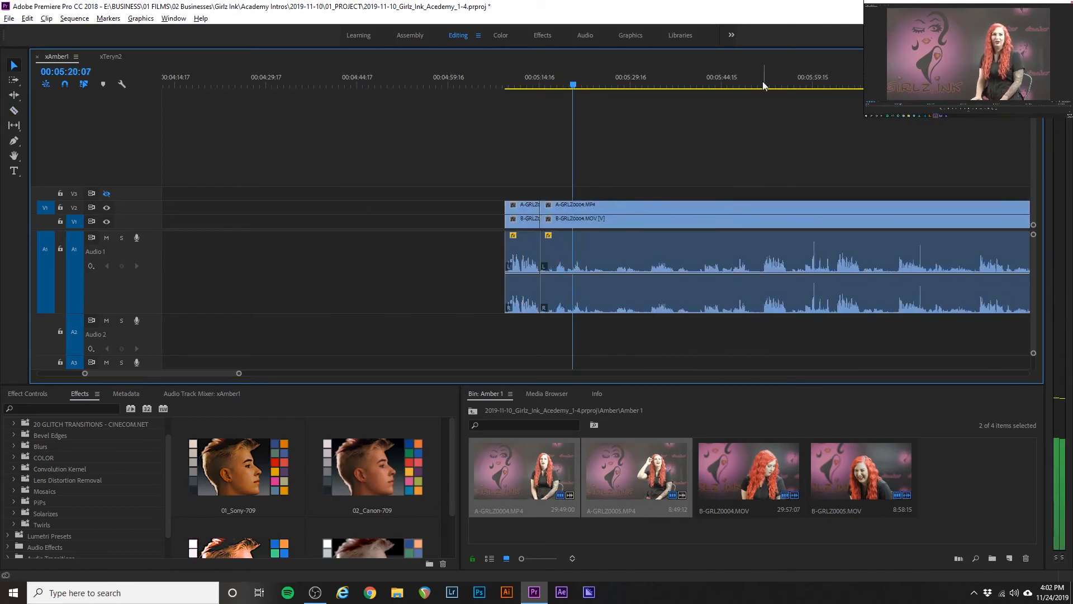
left_click(761, 83)
key("space")
left_click(839, 83)
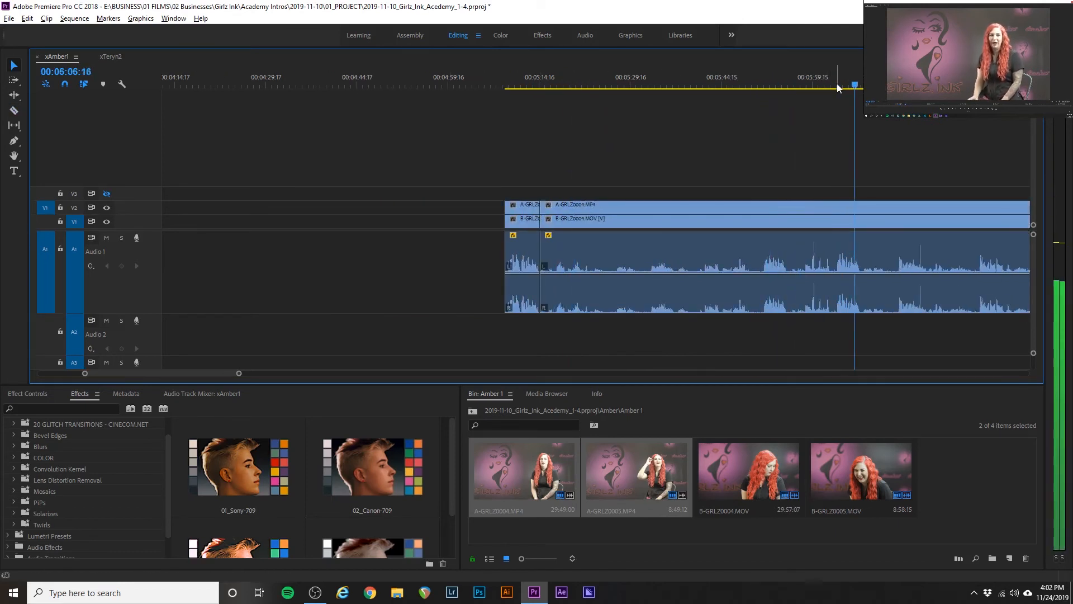
left_click(860, 139)
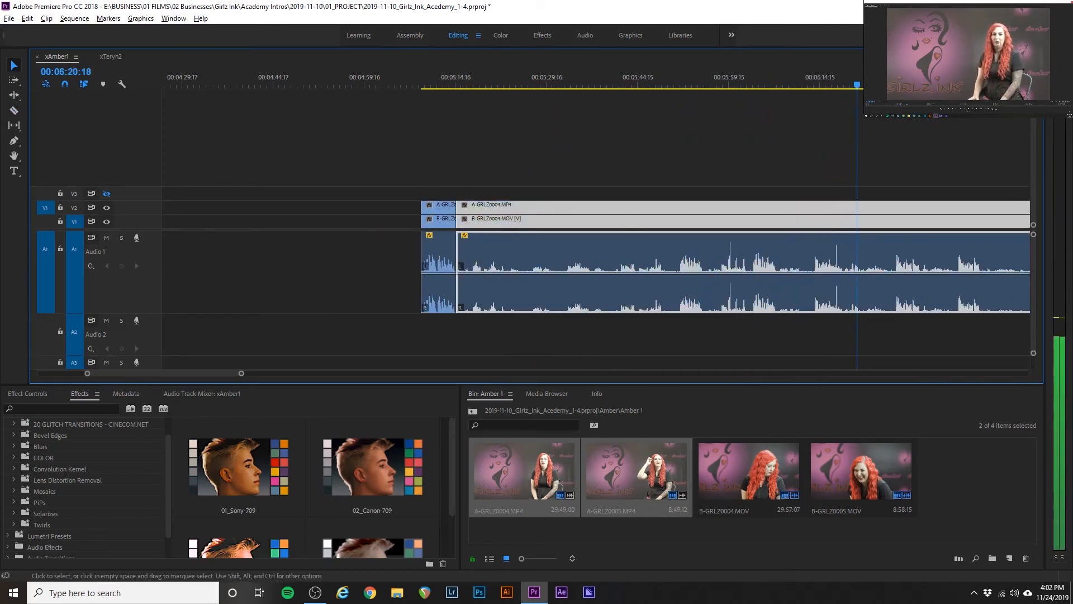
key("space")
key("c")
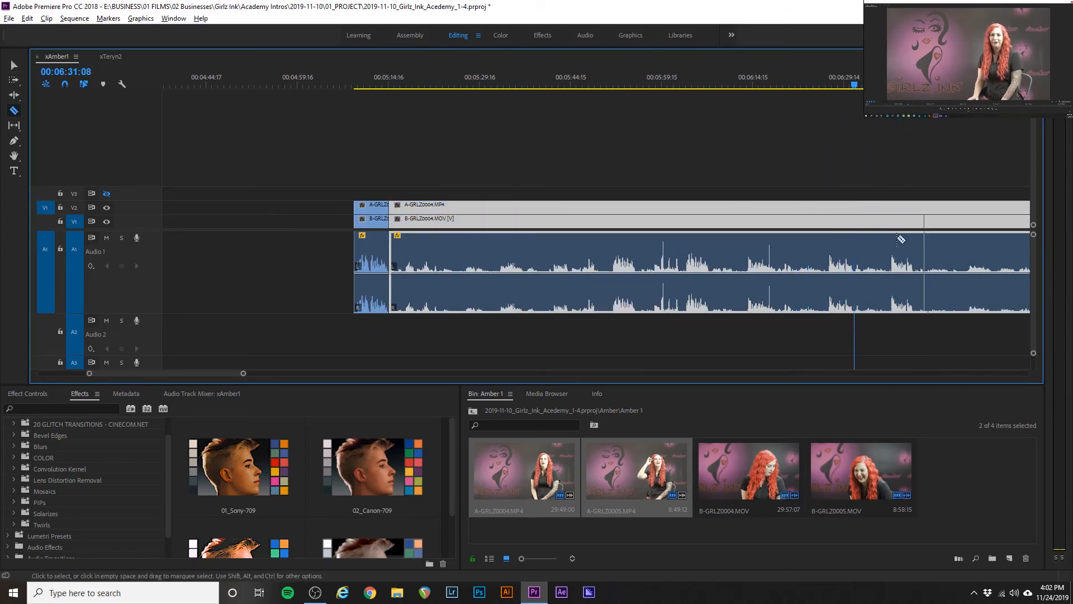
left_click(855, 225)
left_click(854, 211)
- Reduce the section before 00:06:31:08 to a clip of about 5 seconds directly after the first phrase, and replay the join
key("v")
mouse_move(391, 218)
left_mouse_down()
mouse_move(826, 218)
mouse_move(549, 200)
mouse_move(403, 213)
left_mouse_up()
left_click(366, 79)
key("space")
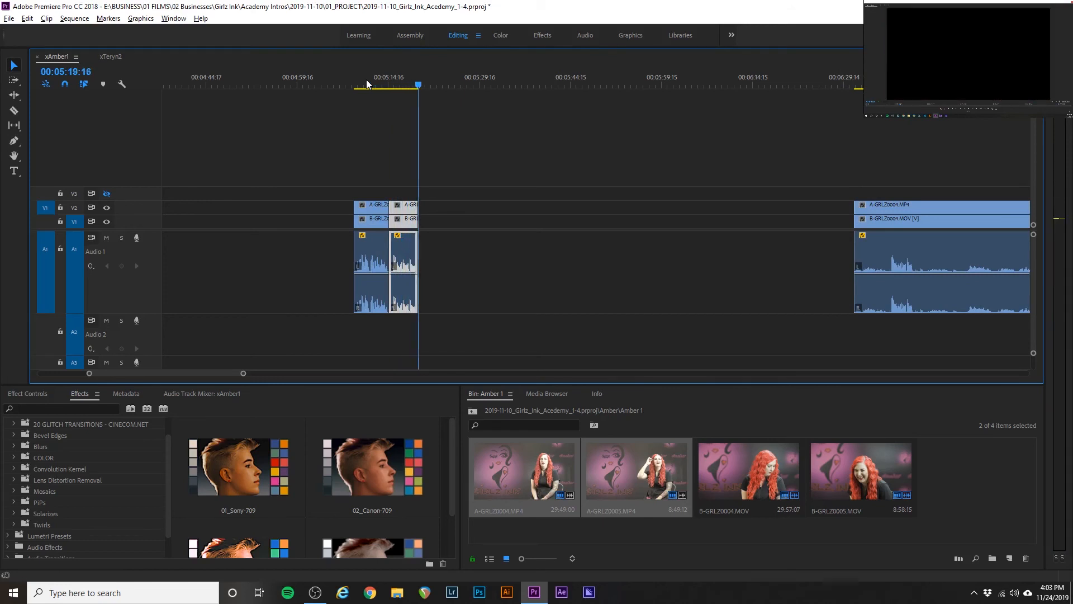
- Play the start of the remaining section after 00:06:31:08 and compare its first phrase with the kept clips
left_click(887, 81)
key("space")
scroll(923, 194, "down", 3)
scroll(924, 200, "down", 3)
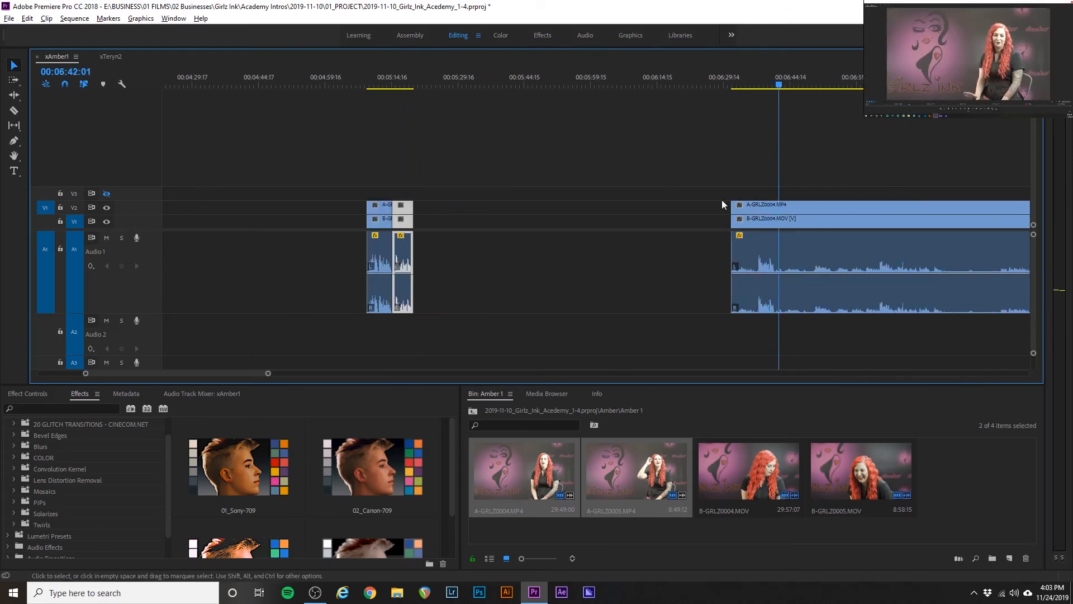
left_click(391, 79)
left_click(763, 84)
left_click(758, 84)
key("space")
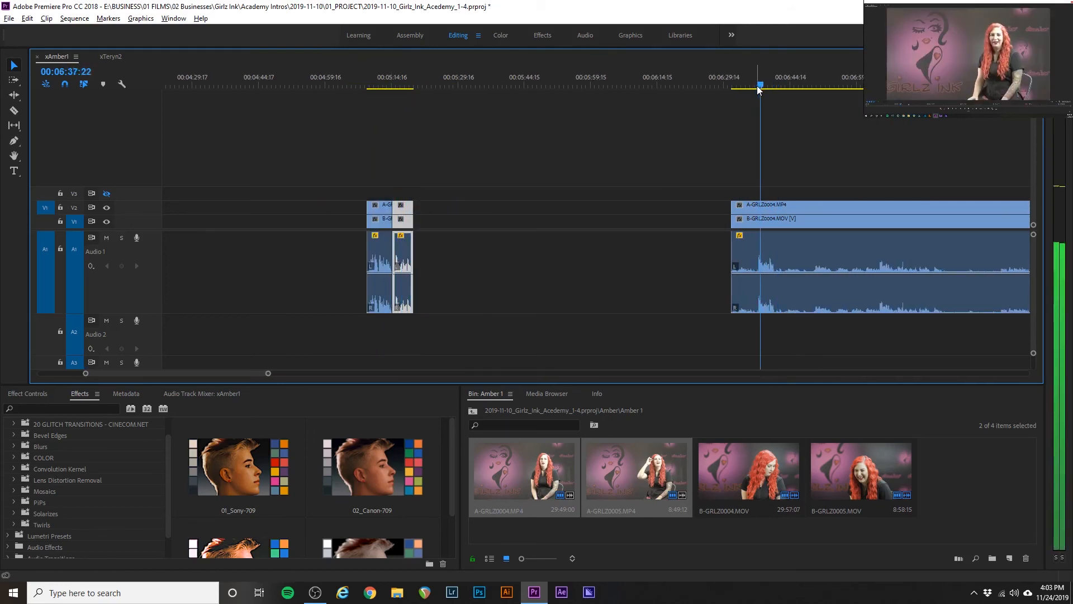
- Play on through the section, split it at 00:08:03:11, and delete the part before the split
scroll(660, 119, "down", 3)
left_click(676, 82)
key("space")
left_click(842, 72)
scroll(813, 189, "down", 3)
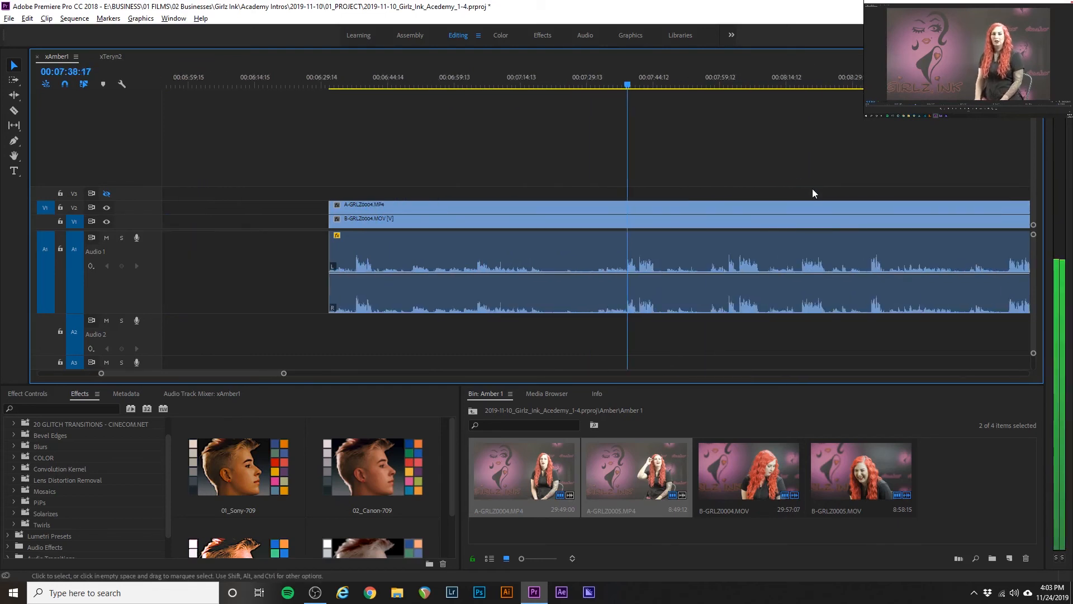
left_click(347, 205)
left_click(727, 86)
key("space")
key("ctrl+k")
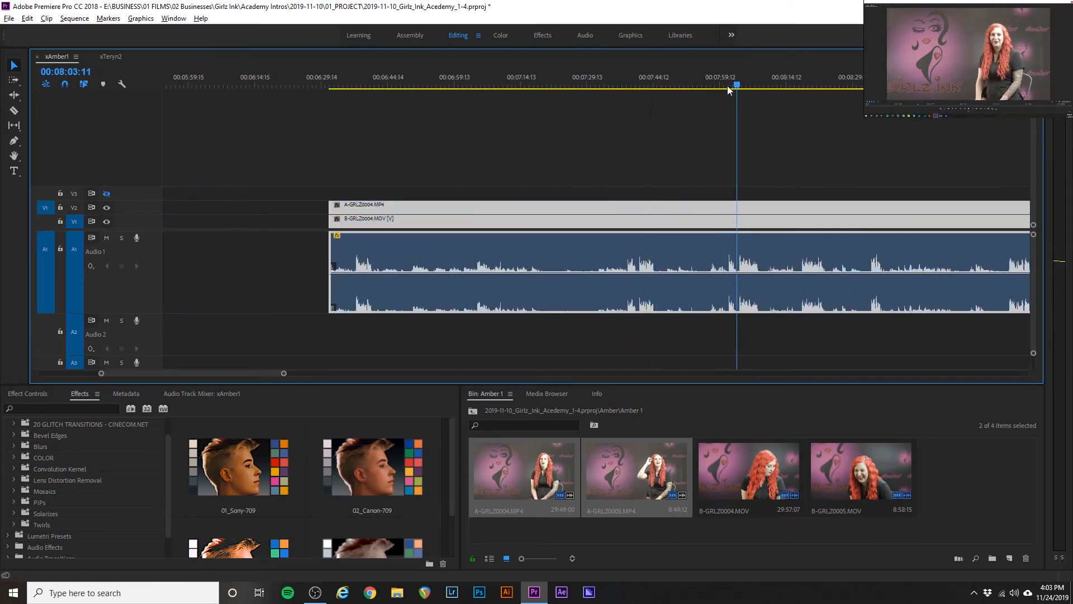
left_click(336, 207)
key("Delete")
- Cut out the GRLZ0004 footage between about 00:08:08 and 00:08:33, leaving the gap open
scroll(337, 207, "down", 3)
left_click(607, 206)
scroll(684, 244, "down", 2)
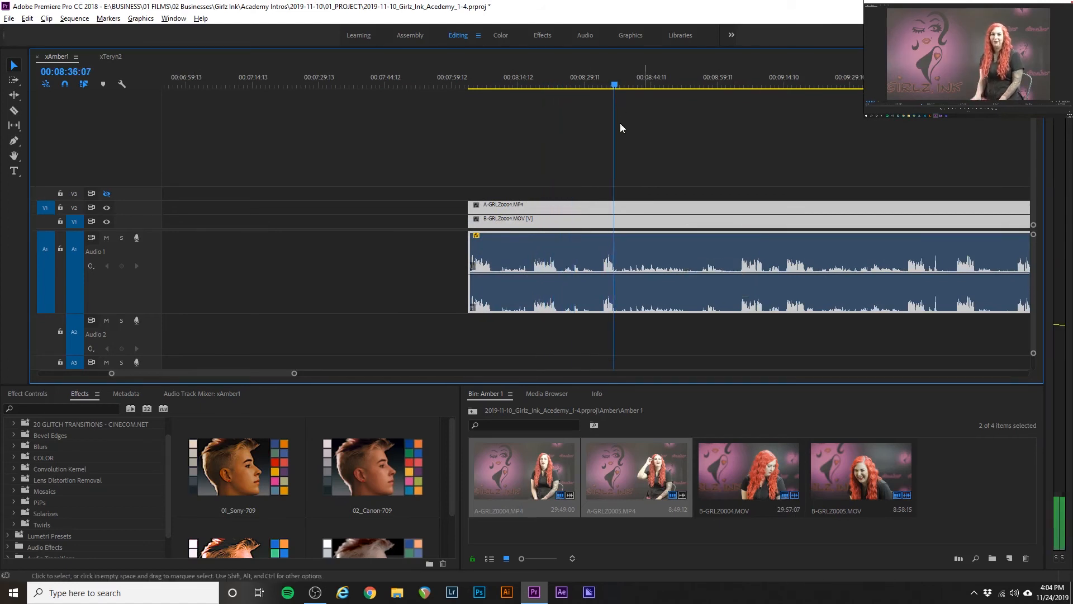
scroll(615, 126, "up", 3)
left_click(844, 85)
scroll(643, 168, "down", 1)
left_click(554, 85)
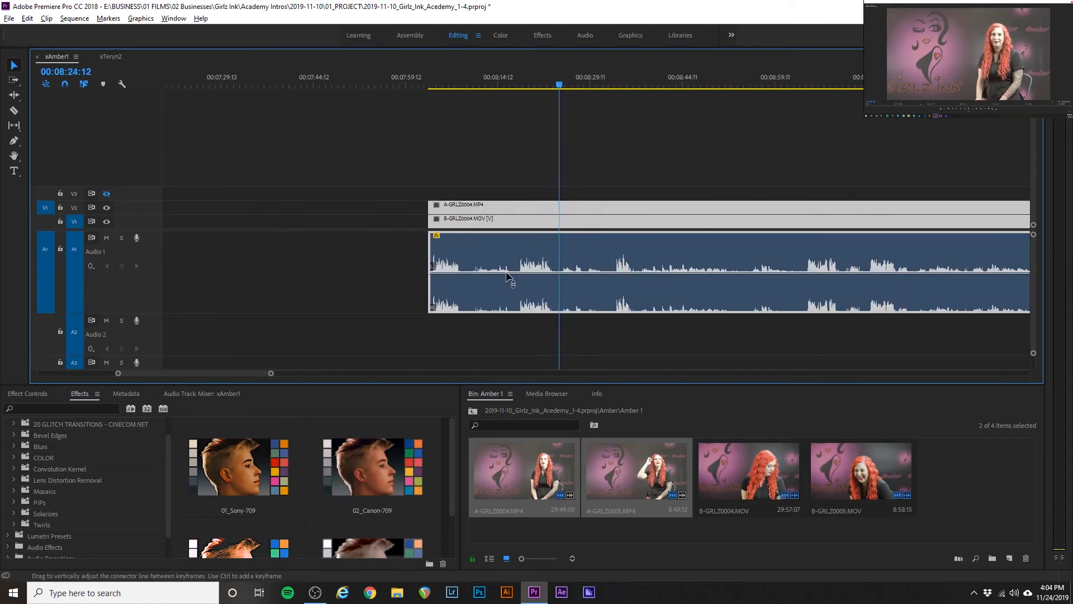
left_click(460, 271)
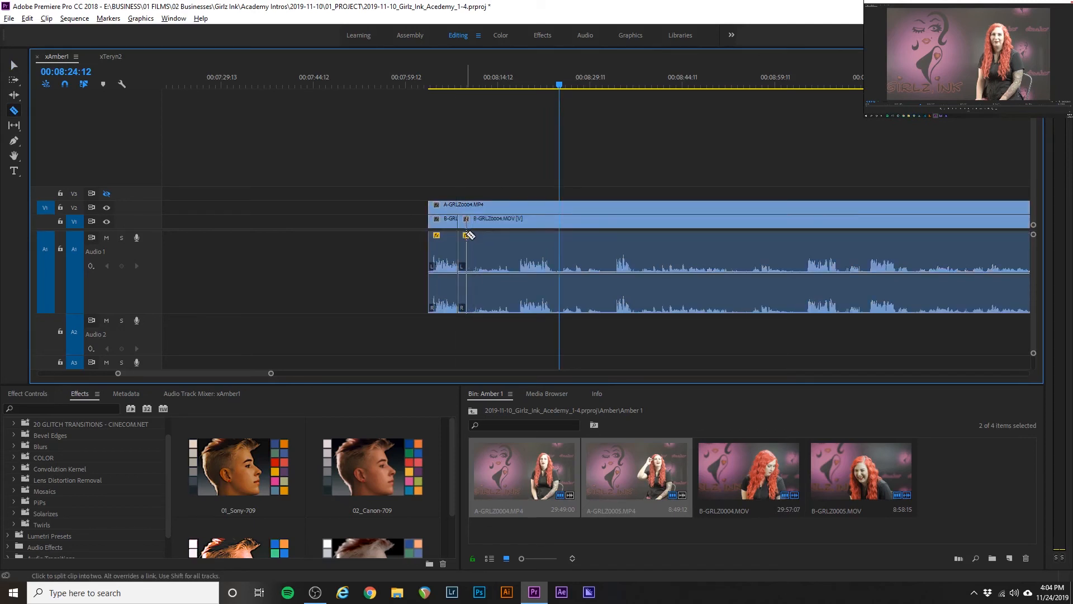
scroll(459, 276, "up", 1)
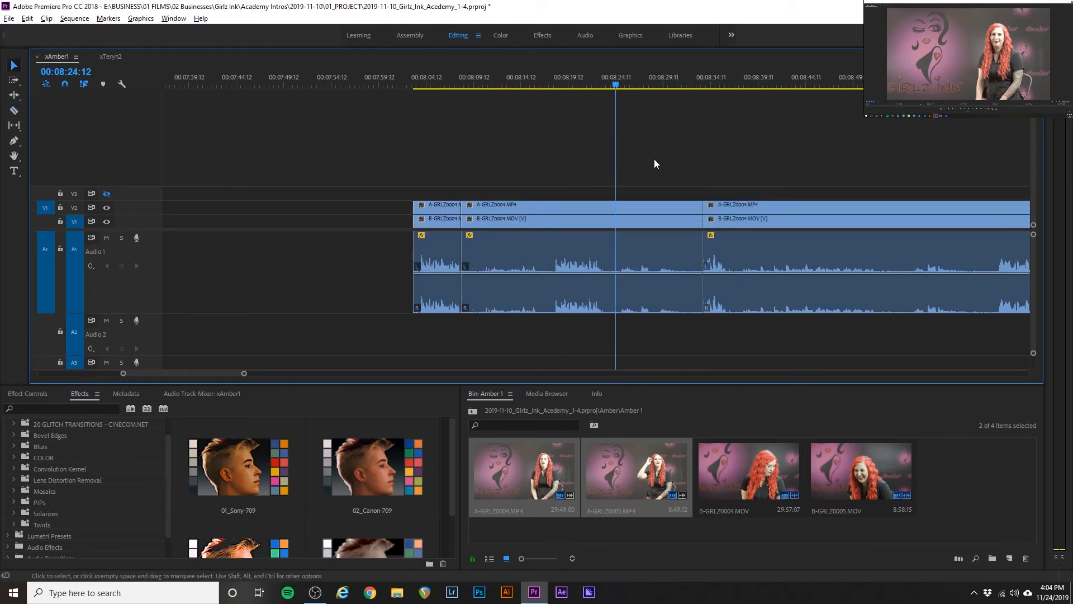
left_click_drag(654, 170, 664, 308)
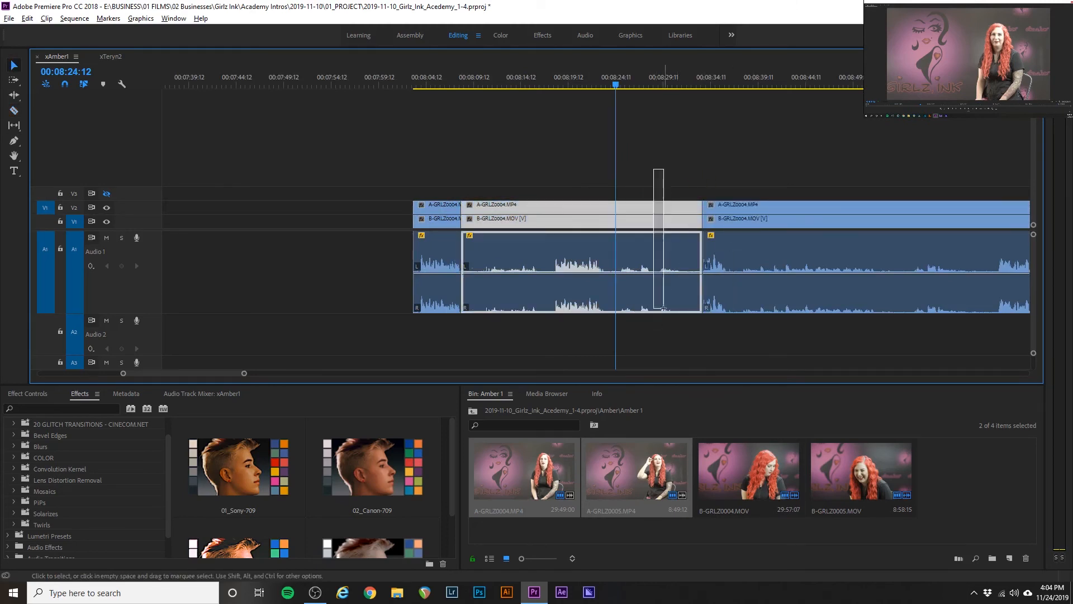
key("Delete")
- Split the remaining GRLZ0004 section at about 00:08:36 and move the short phrase before the cut directly after the clip ending at 00:08:08
key("c")
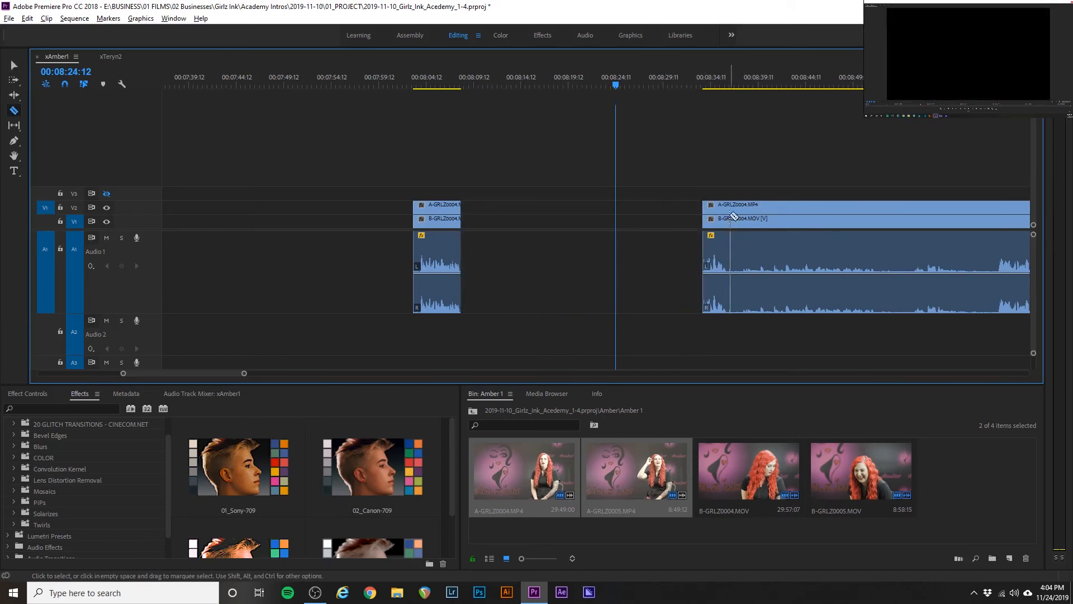
key("v")
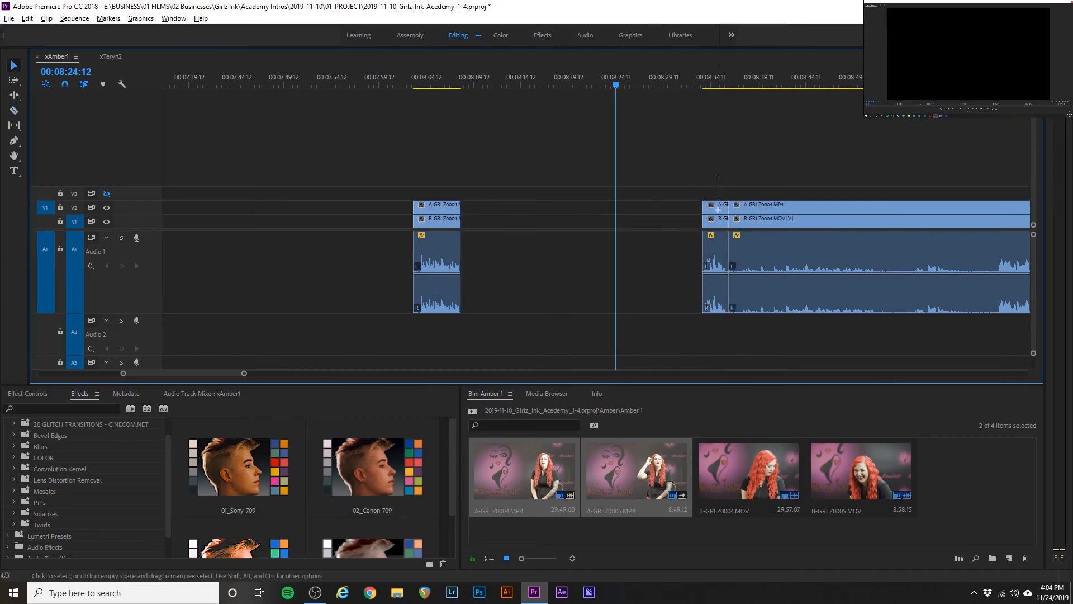
left_click_drag(719, 188, 721, 274)
left_click_drag(713, 207, 472, 207)
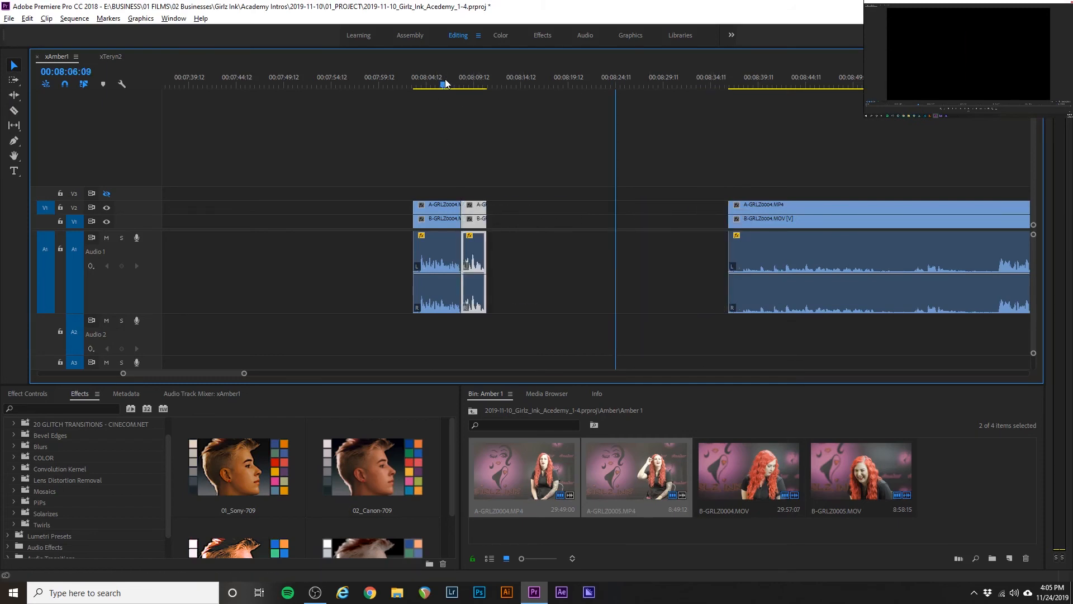
- Tighten the join by trimming the first clip's end to about 00:08:08:00, shortening the second clip's start slightly, and closing the gap
left_click_drag(443, 84, 485, 84)
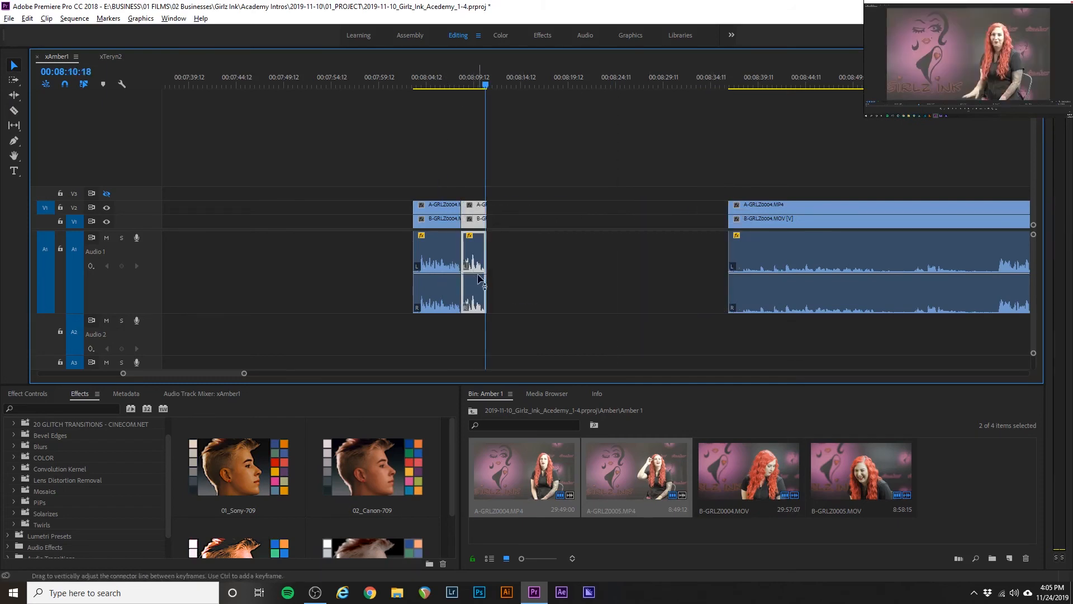
scroll(478, 274, "up", 4)
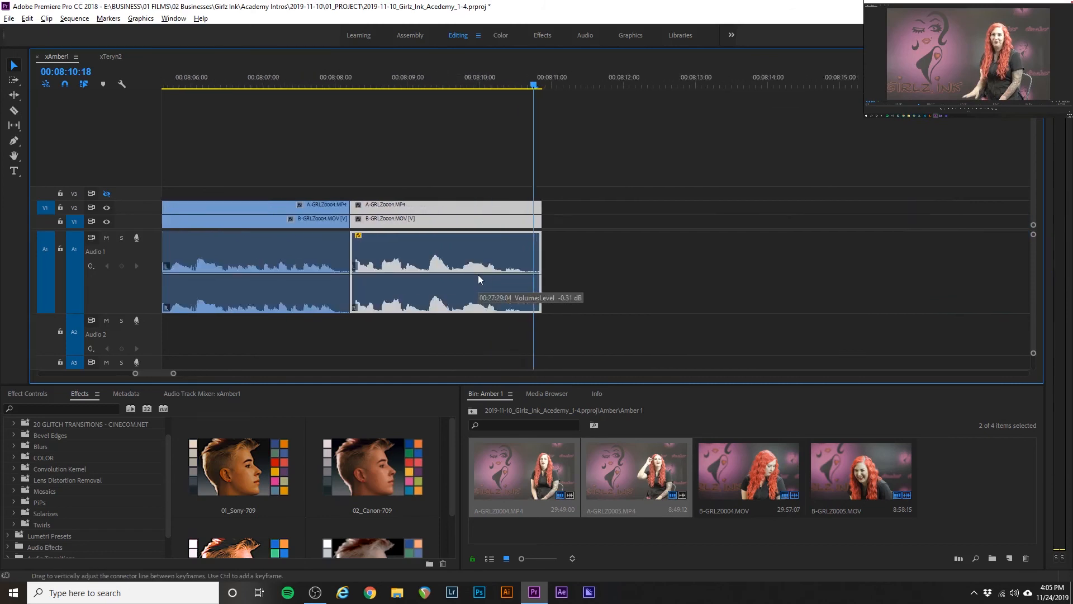
scroll(478, 274, "up", 4)
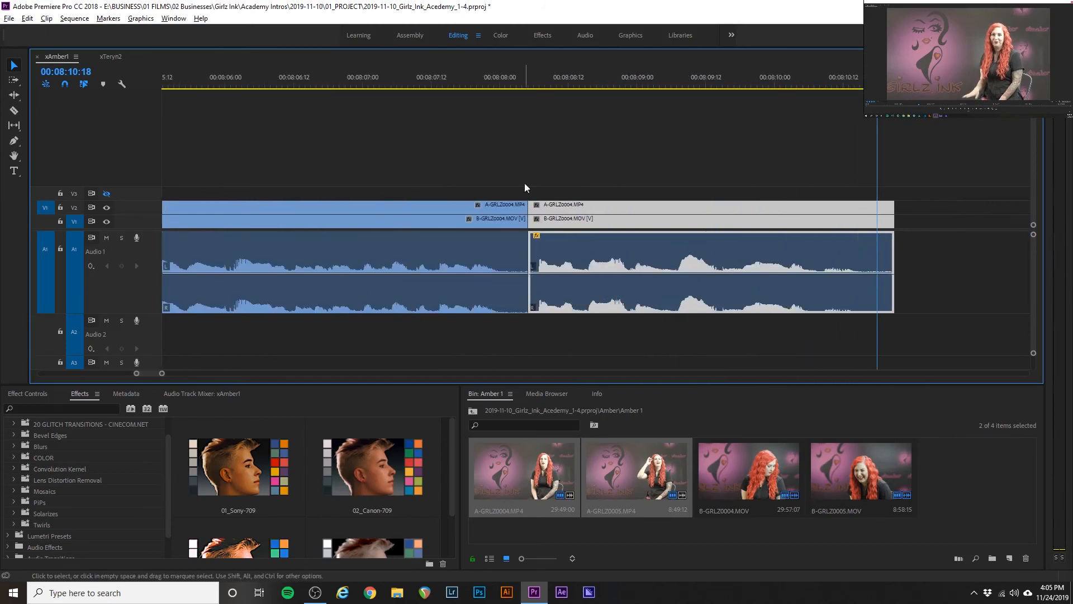
left_click(534, 246)
left_click_drag(522, 298, 493, 307)
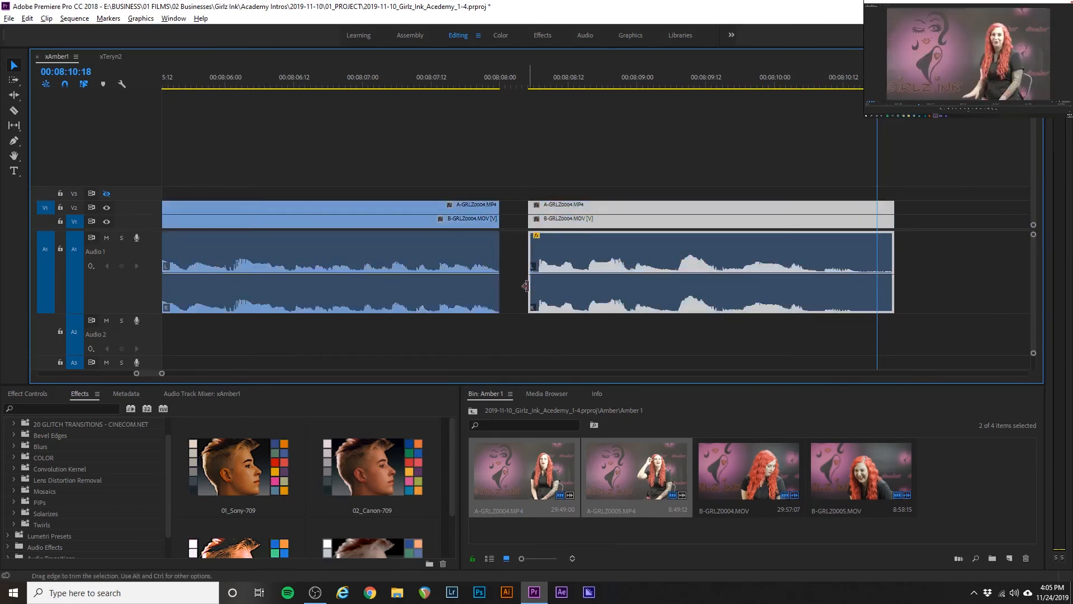
mouse_move(534, 255)
left_mouse_down()
mouse_move(543, 255)
mouse_move(518, 250)
left_mouse_up()
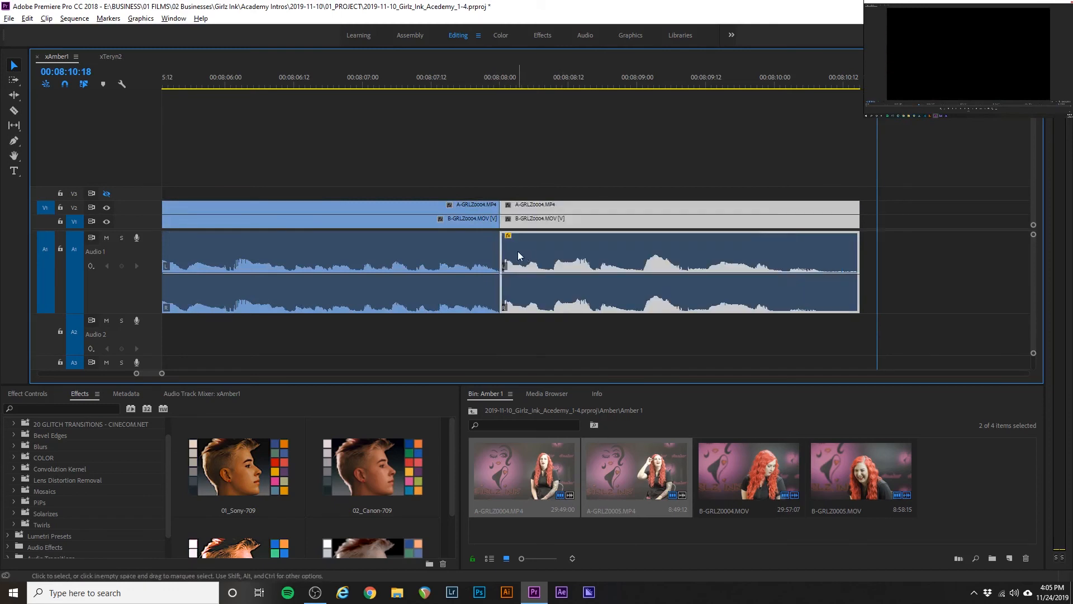
- Listen to the two joined clips with V1 and V2 hidden, show both tracks again, and replay the join with picture
scroll(518, 251, "down", 2)
scroll(518, 250, "down", 2)
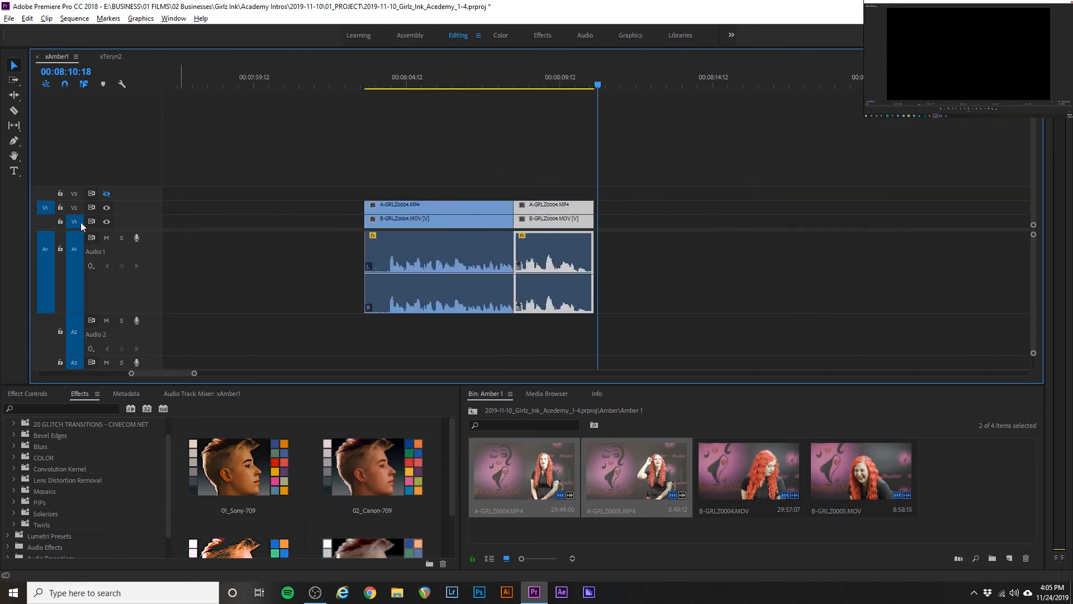
left_click(106, 221)
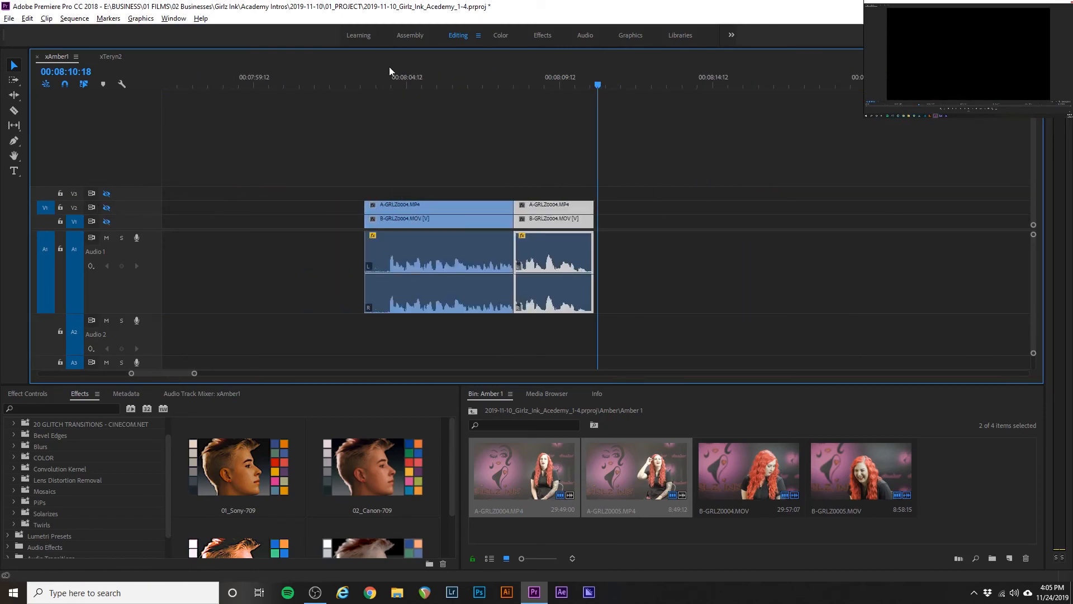
left_click(382, 83)
key("space")
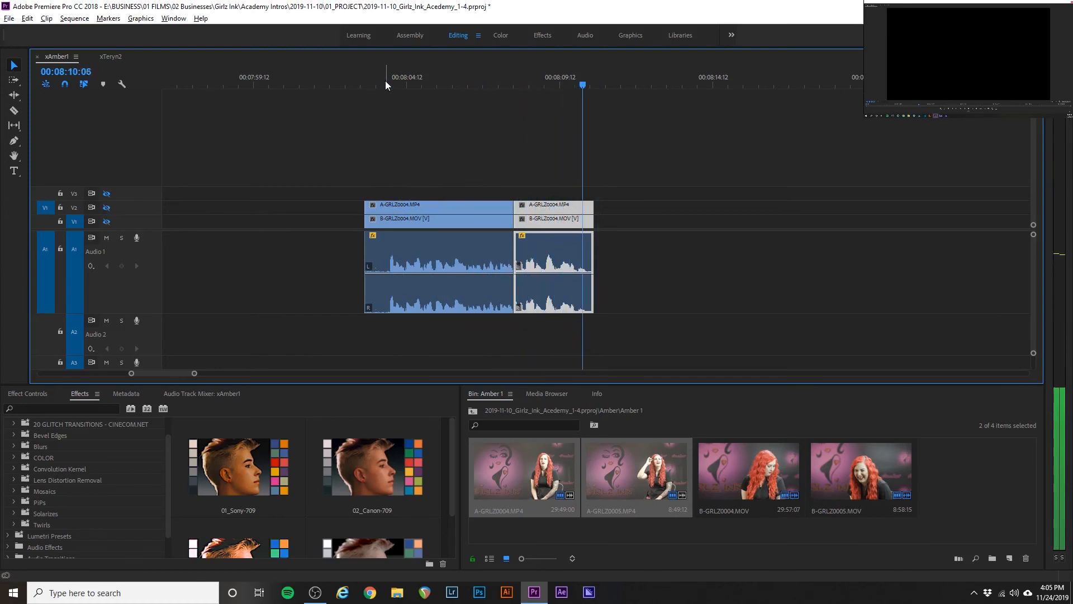
left_click(105, 220)
left_click(499, 77)
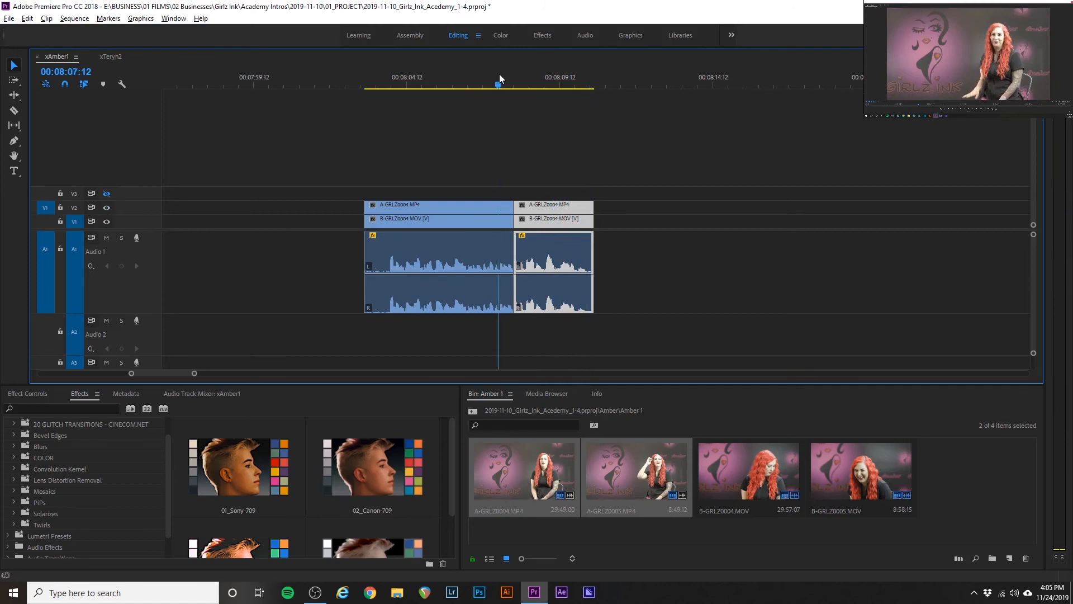
key("space")
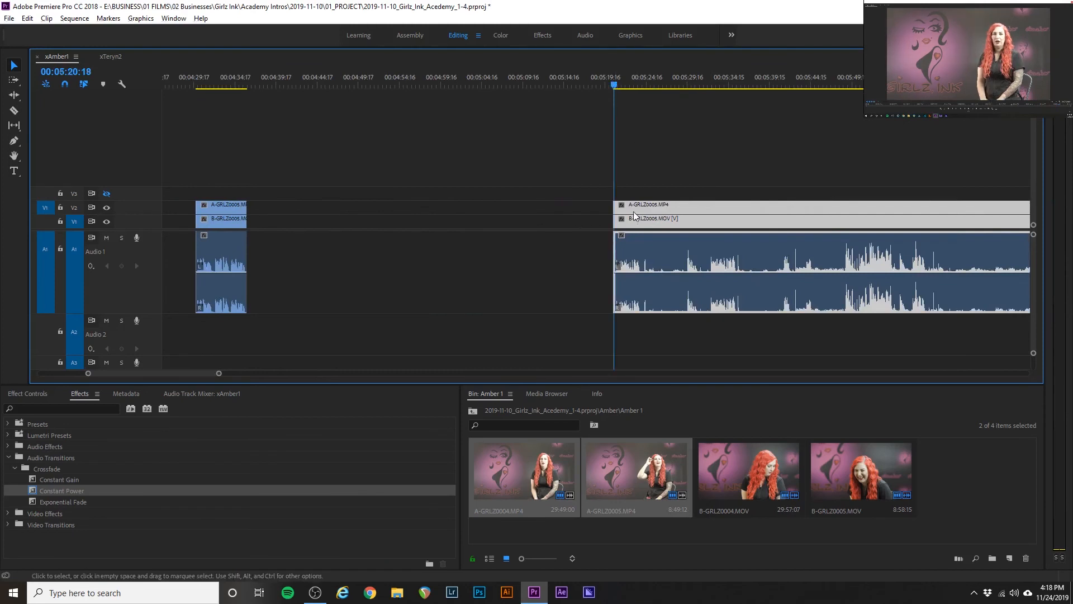
- Play the GRLZ0005 section from 00:05:20:18, split it at 00:05:24:00, and move the phrase before the cut near the clip at 00:04:30
key("space")
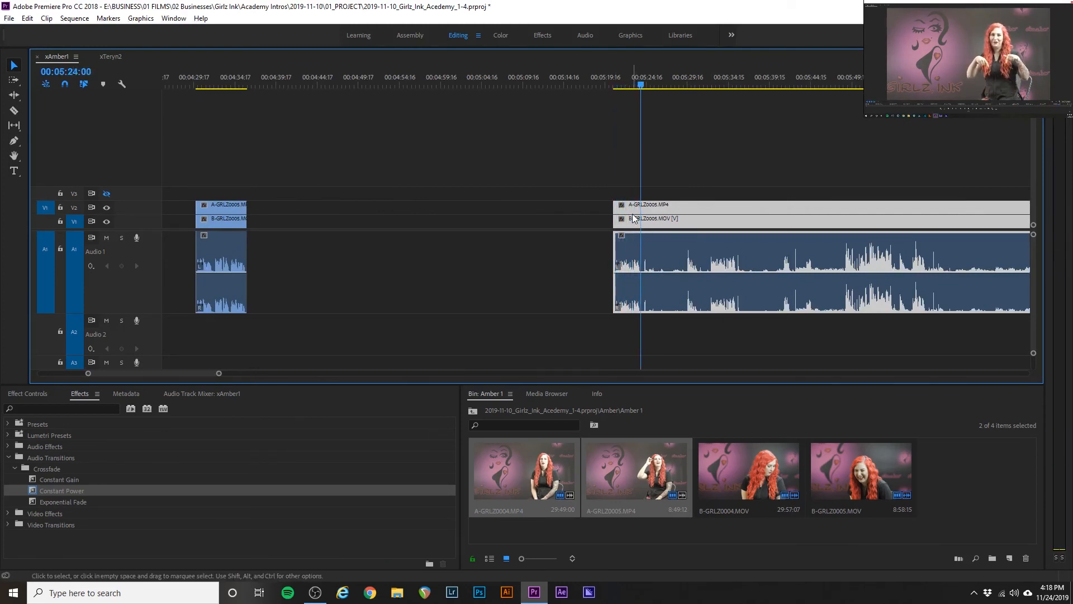
scroll(632, 331, "up", 5)
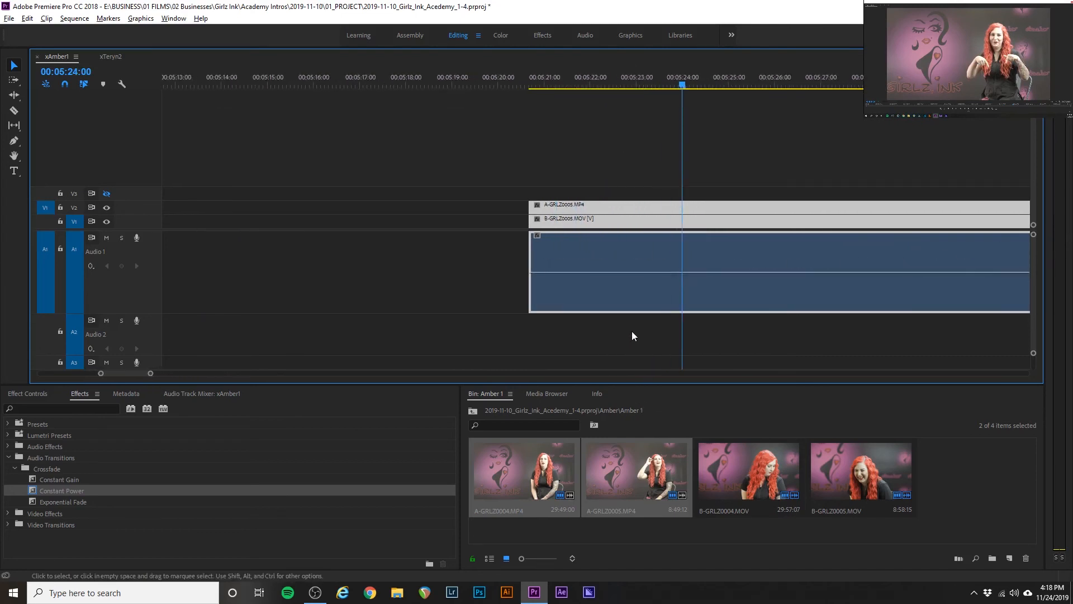
key("c")
left_click(681, 302)
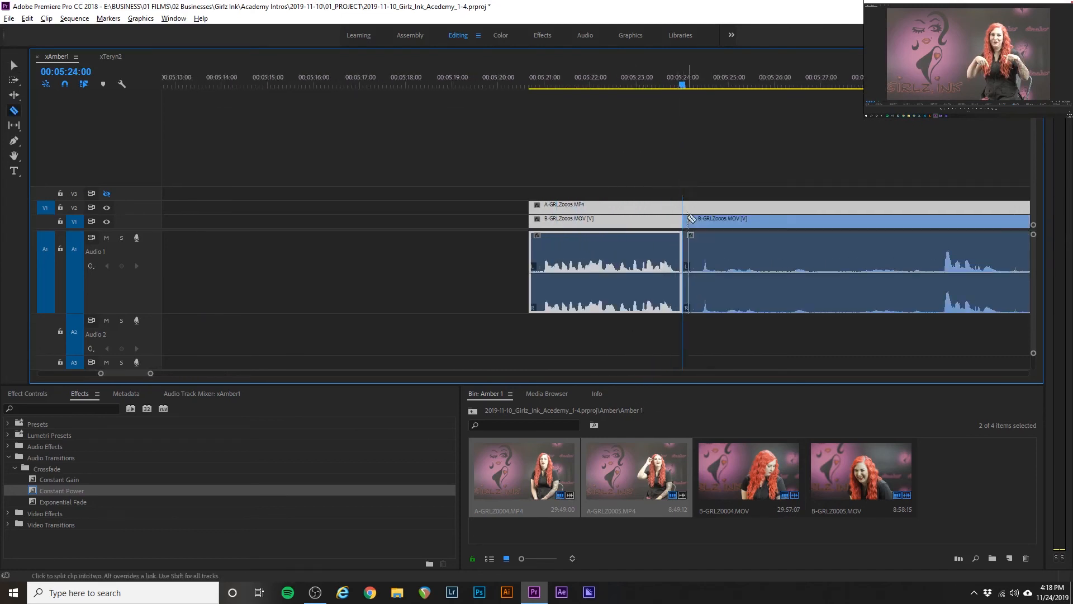
left_click(687, 204)
key("v")
scroll(665, 202, "down", 5)
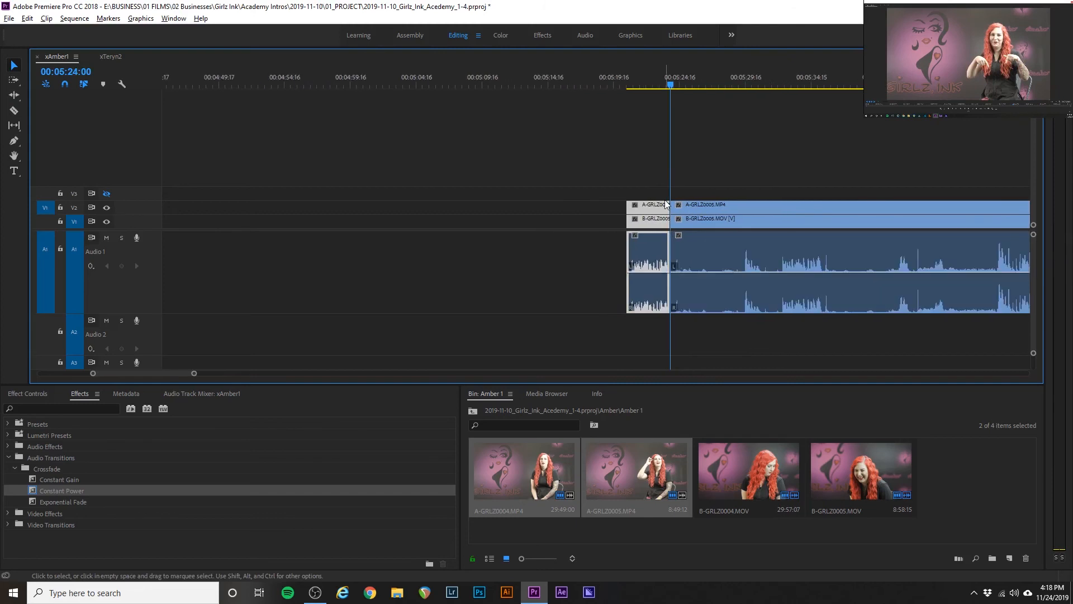
scroll(665, 201, "up", 3)
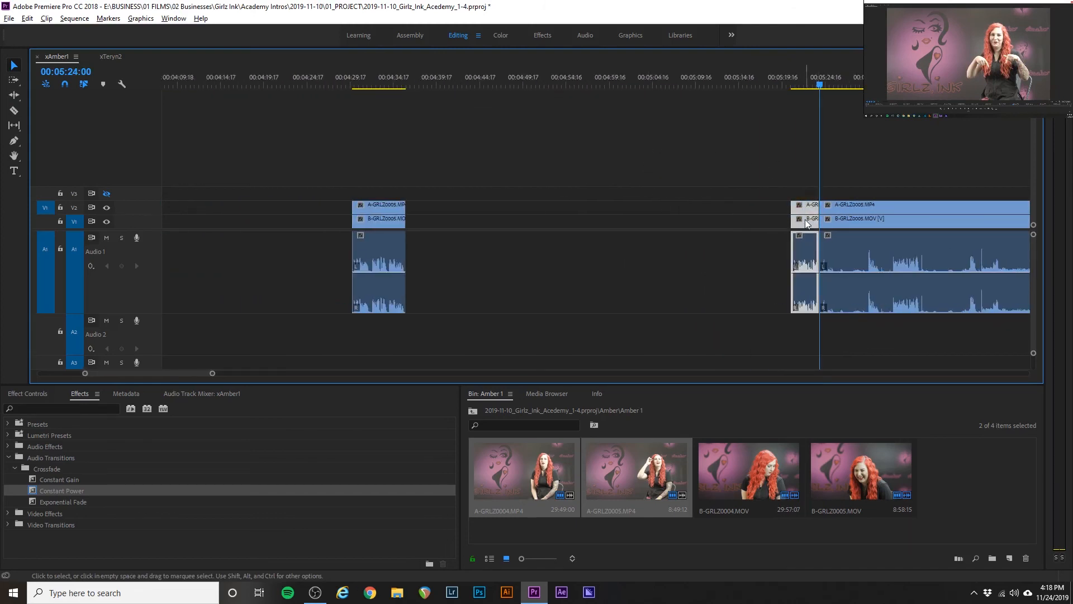
left_click_drag(805, 208, 440, 244)
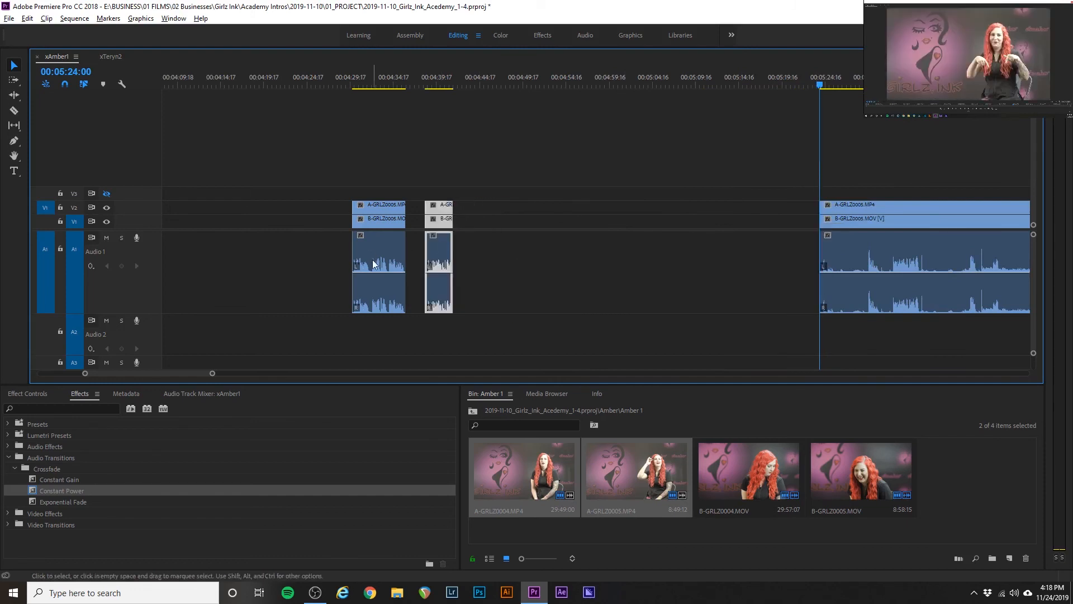
- Trim the end of the clip at 00:04:30 back to about 00:04:34, shorten the second phrase's start, and butt the phrase against it
scroll(367, 258, "up", 3)
scroll(367, 261, "up", 2)
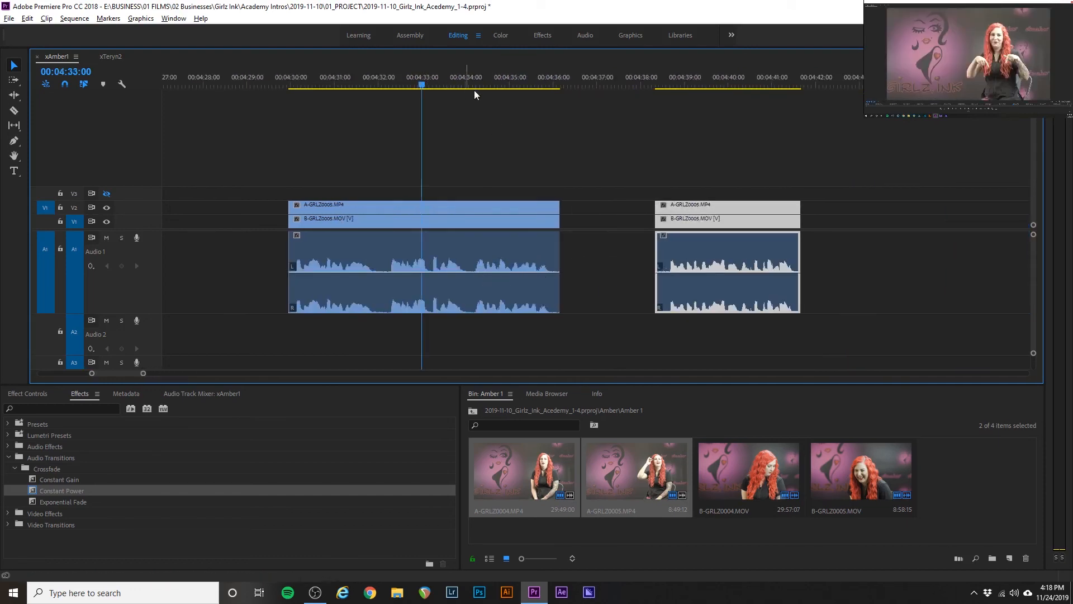
key("space")
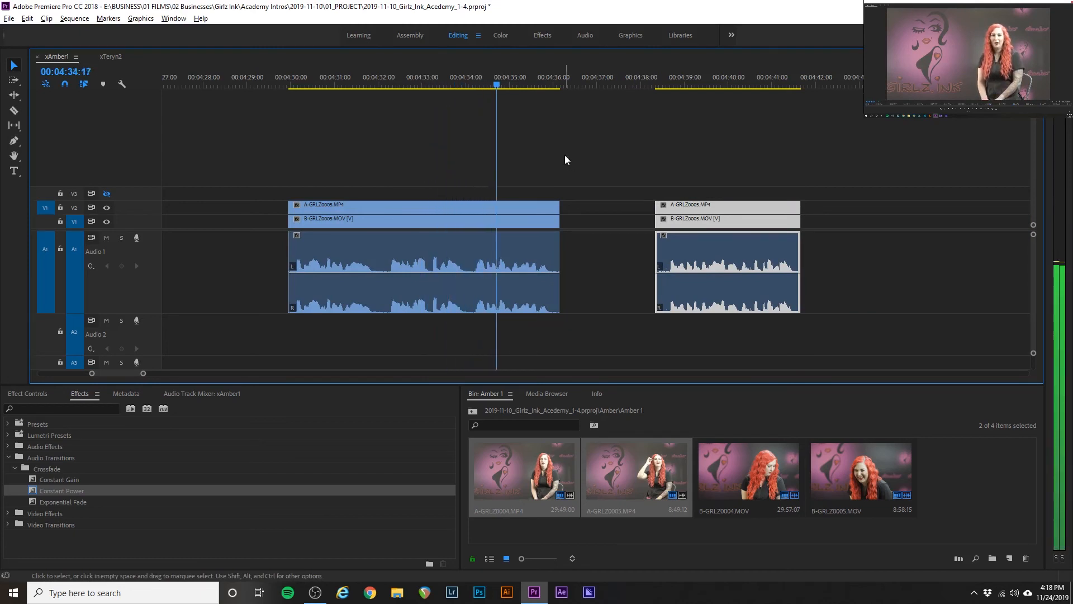
left_click(540, 223)
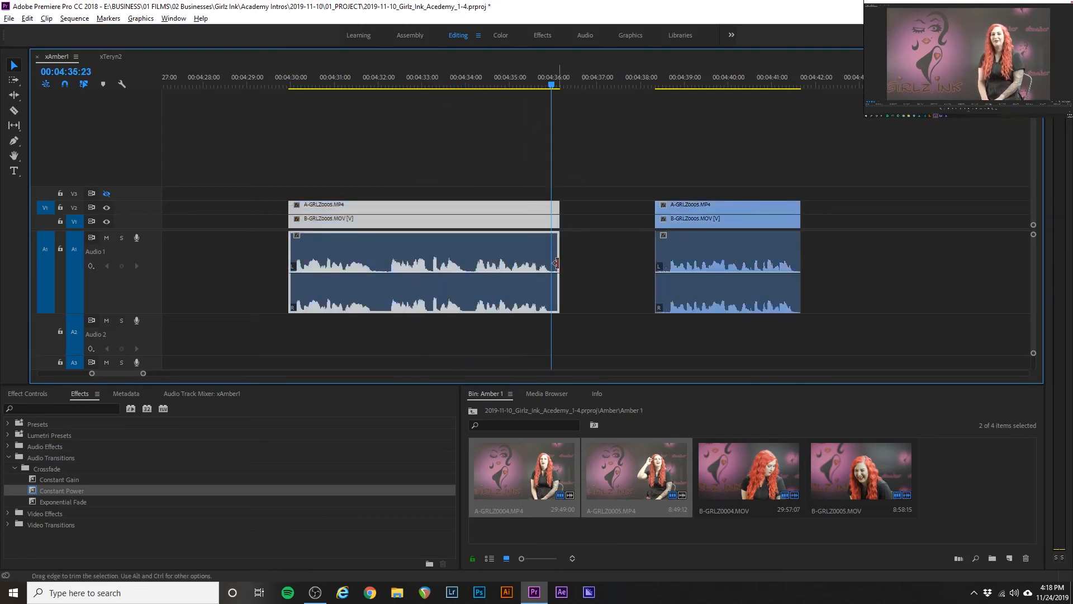
left_click_drag(558, 263, 472, 283)
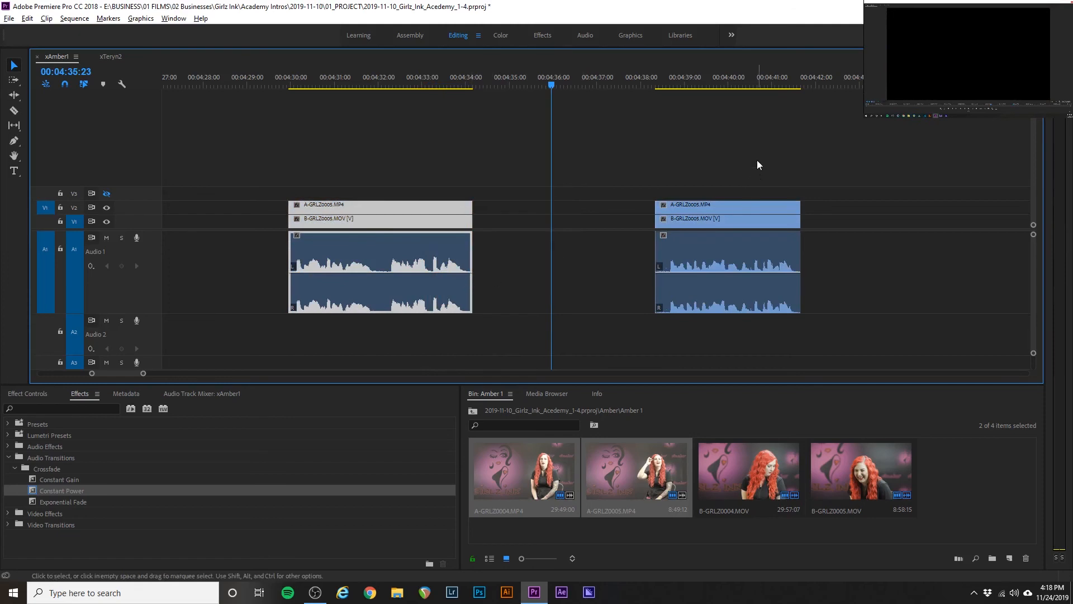
left_click(711, 302)
left_click_drag(659, 251, 515, 266)
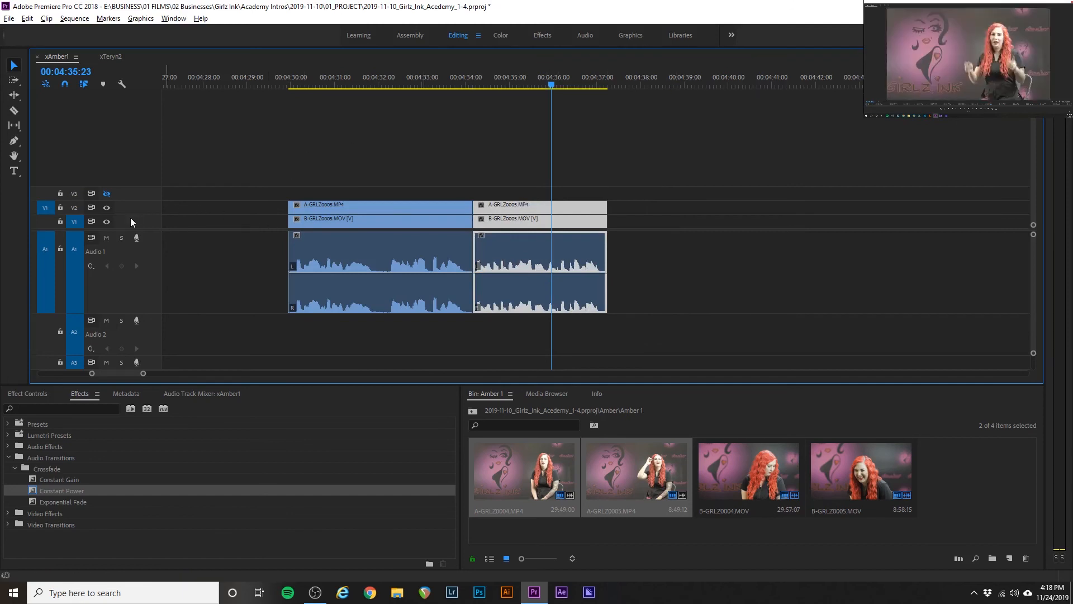
- Hide V2 and V1 and play the two joined GRLZ0005 clips from about 00:04:30 to check the audio
left_click(107, 209)
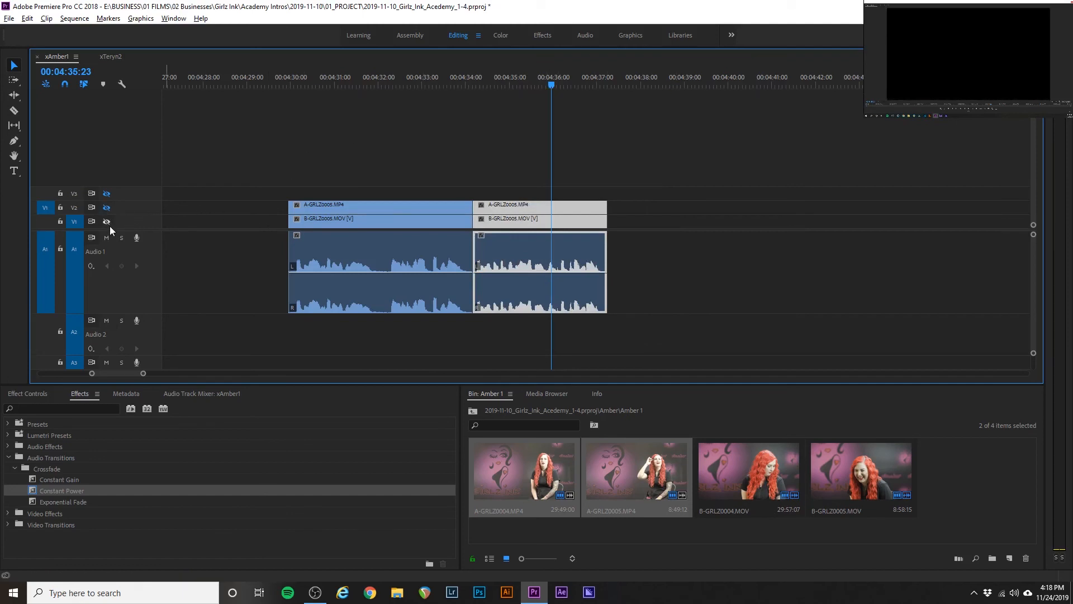
left_click(284, 80)
key("space")
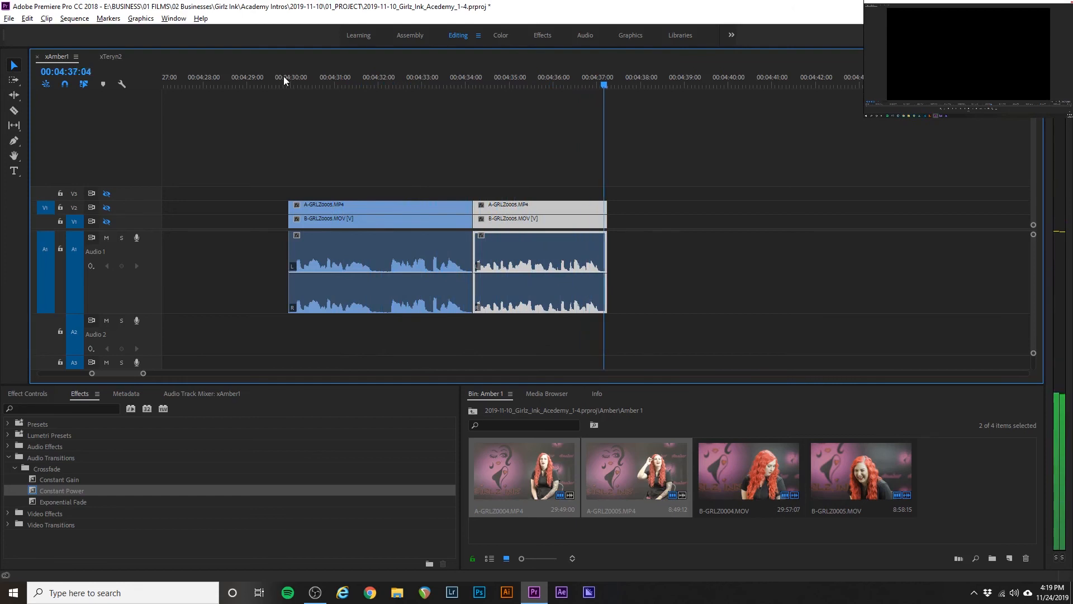
scroll(486, 260, "up", 2)
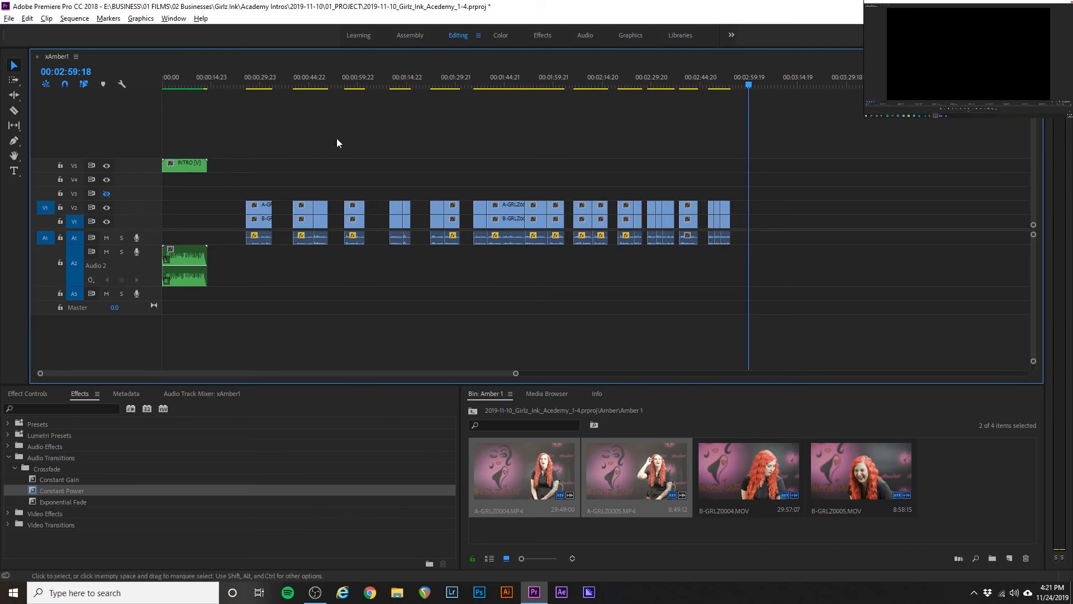
- Add the Slow Southern music track from the project's top level to A2, directly after the intro audio
left_click(472, 411)
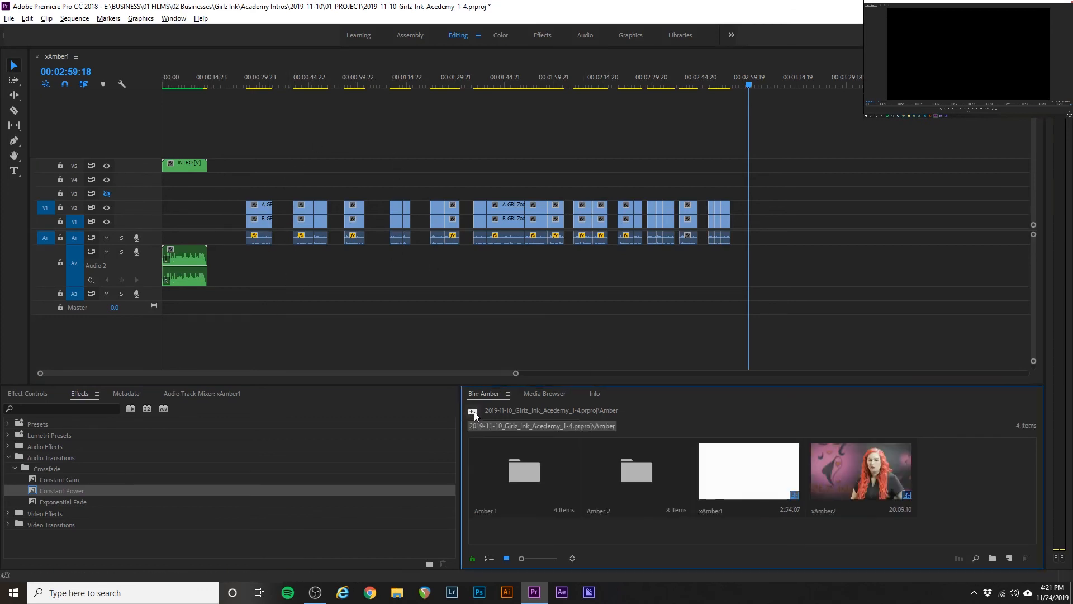
left_click(473, 412)
scroll(797, 463, "down", 2)
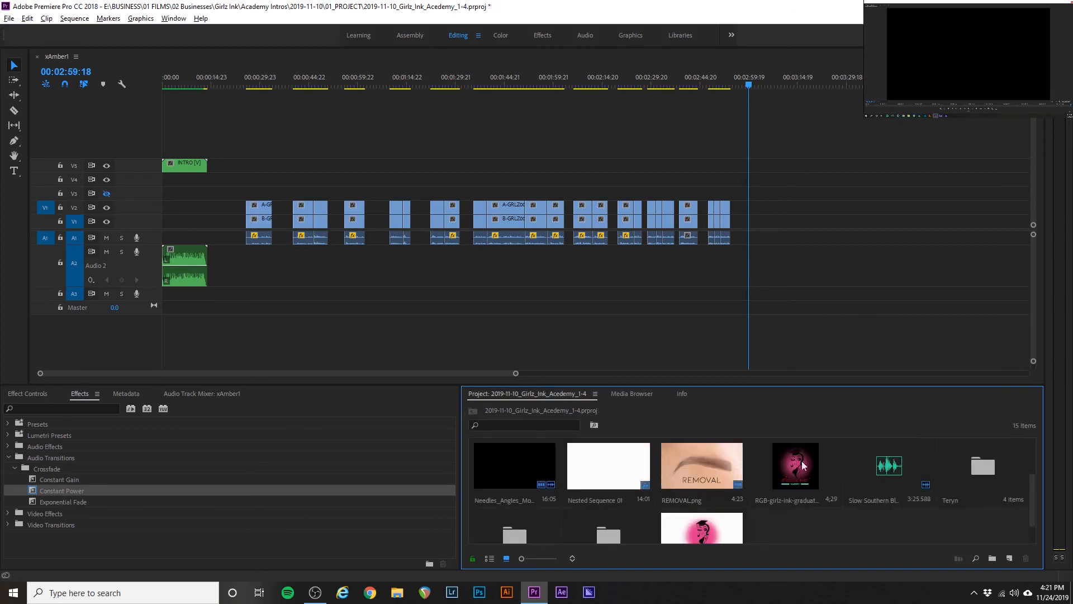
left_click_drag(861, 467, 211, 292)
scroll(210, 289, "up", 2)
scroll(210, 290, "up", 1)
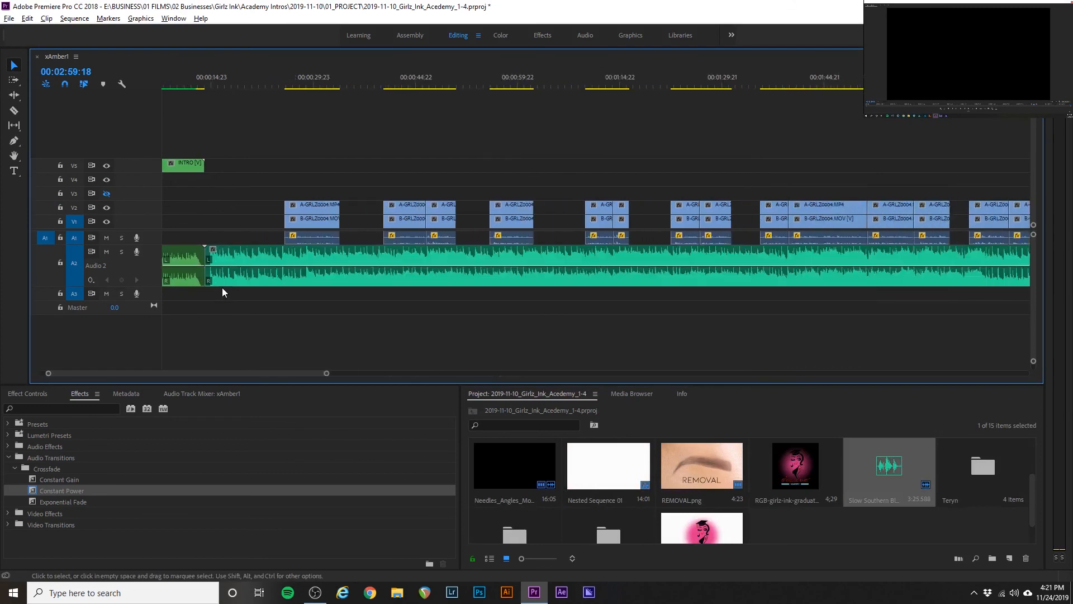
scroll(250, 275, "up", 3)
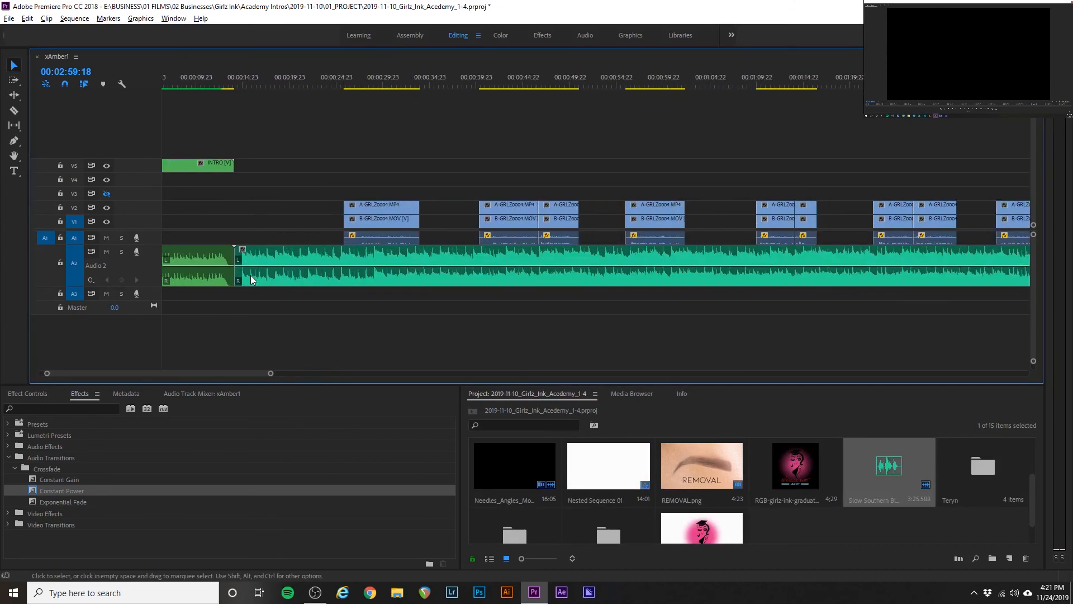
scroll(250, 275, "up", 3)
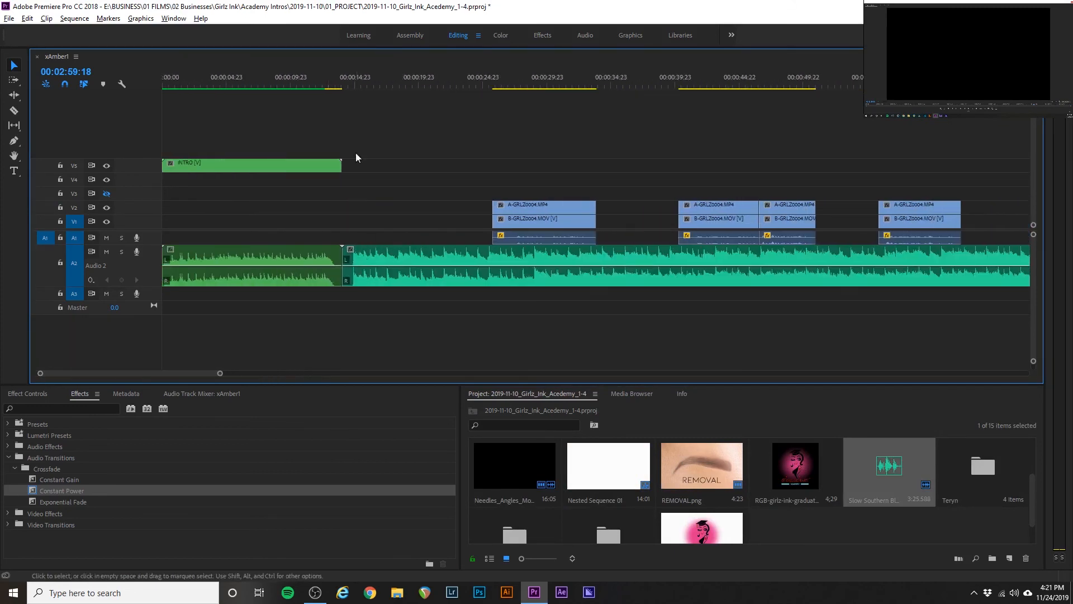
- Play the intro-to-music transition, tighten the music's start against the end of the intro, and lower the music's volume to about -25.57 dB
left_click(290, 80)
key("space")
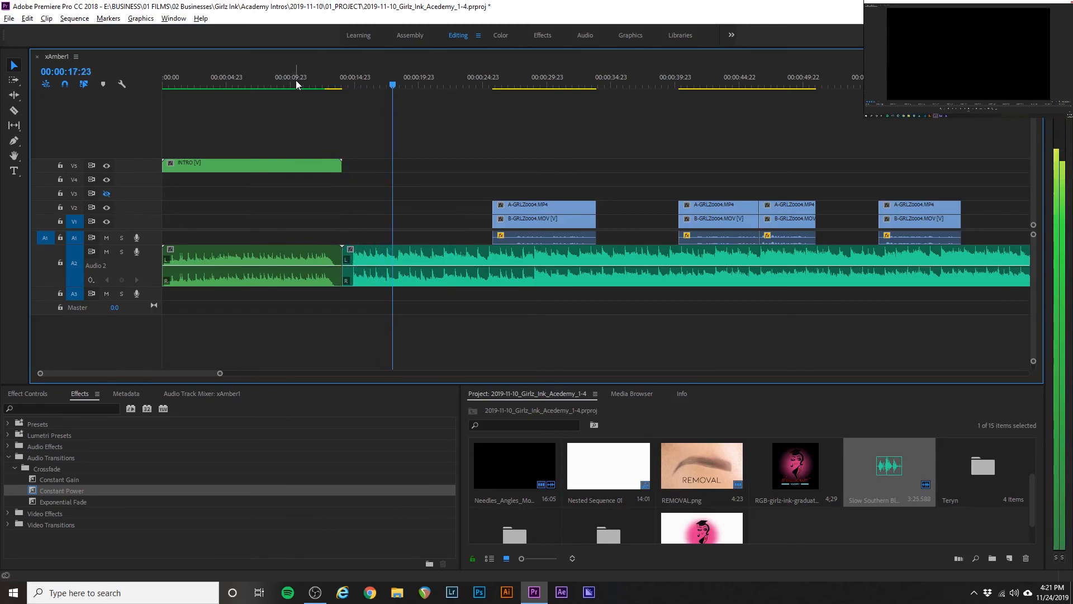
key("space")
scroll(357, 247, "up", 5, "alt")
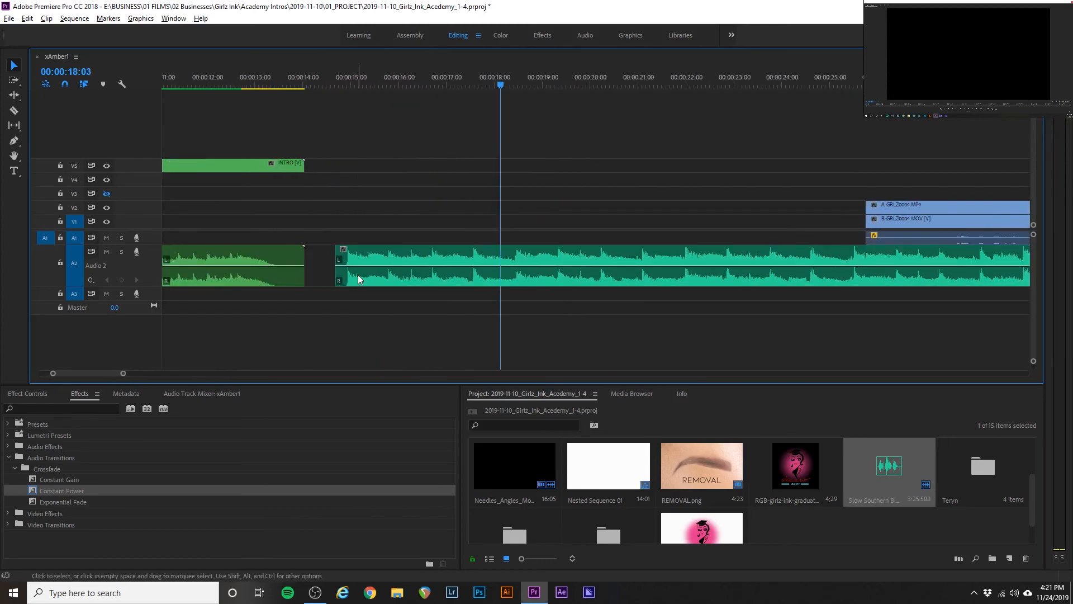
mouse_move(358, 274)
left_mouse_down()
mouse_move(323, 277)
mouse_move(345, 279)
left_mouse_up()
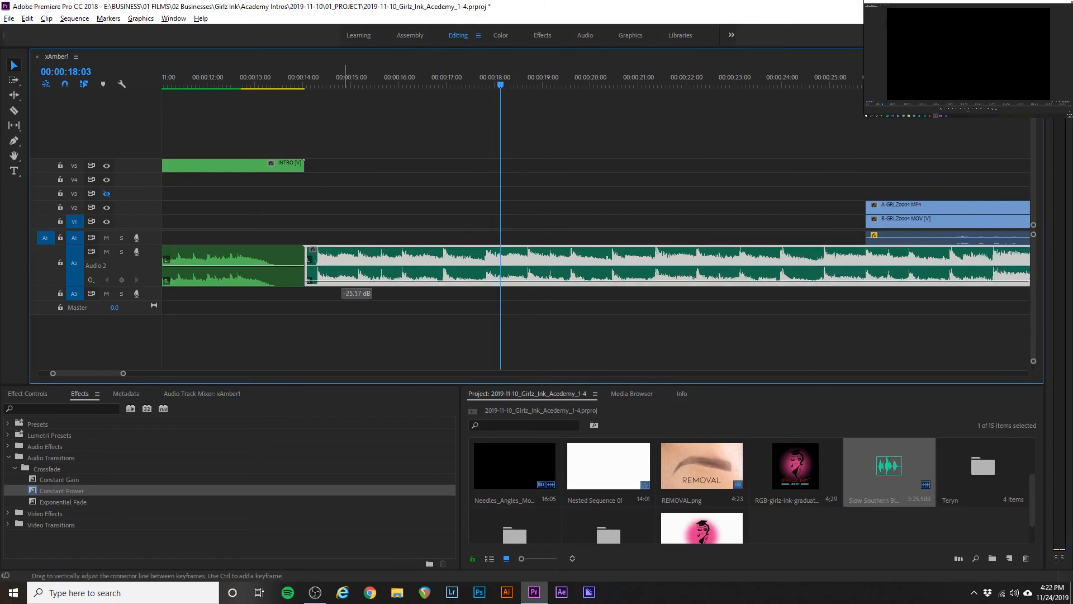
- Add two volume keyframes to the music at about 00:00:16:23 and 00:00:17:18, and raise the level before the first one
scroll(384, 212, "down", 7)
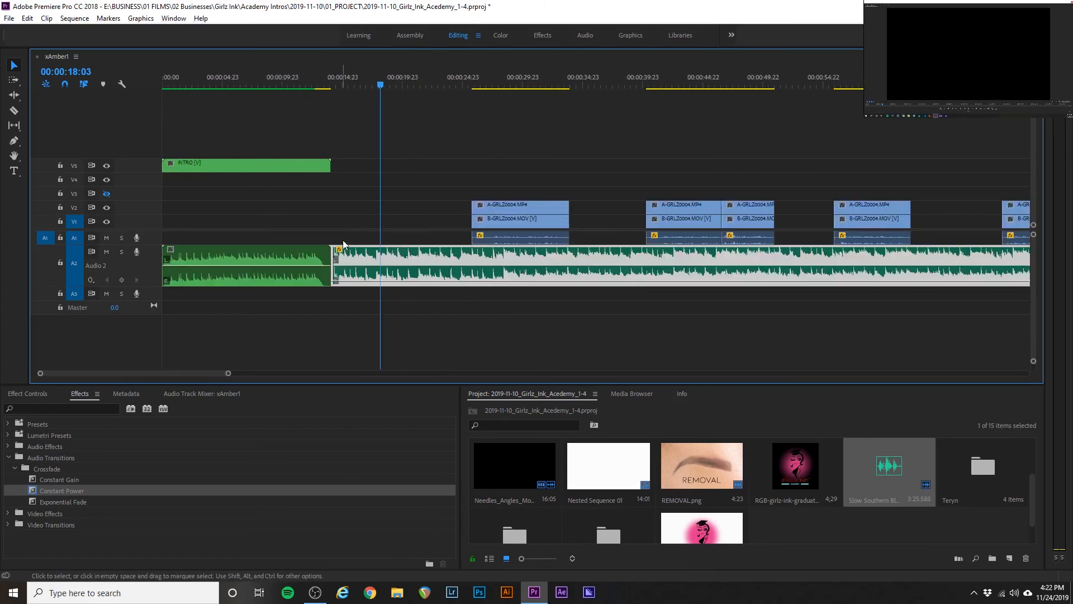
scroll(348, 254, "up", 5)
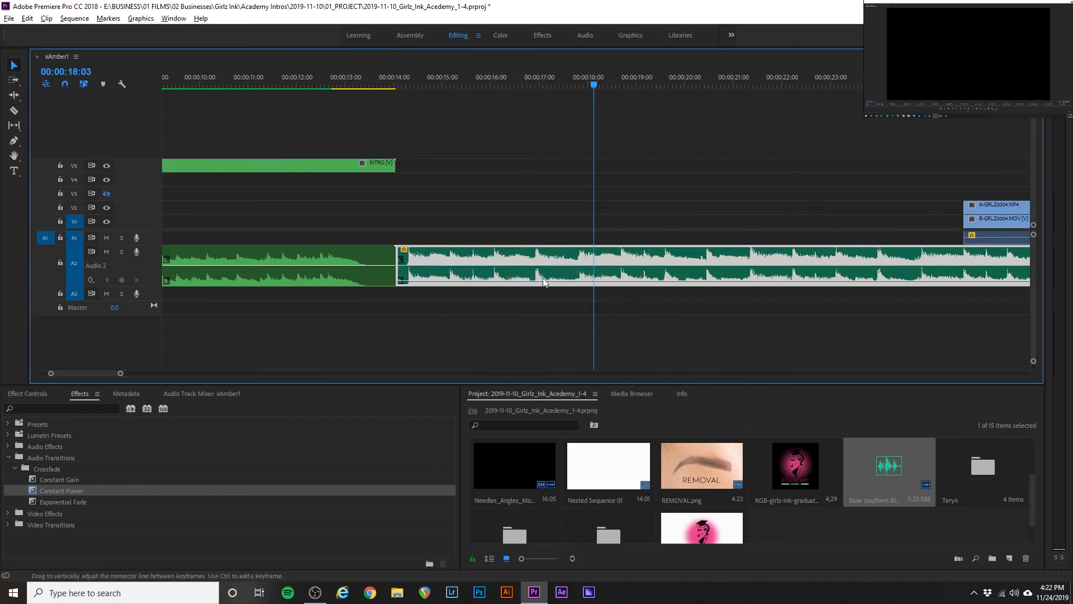
scroll(554, 263, "down", 5)
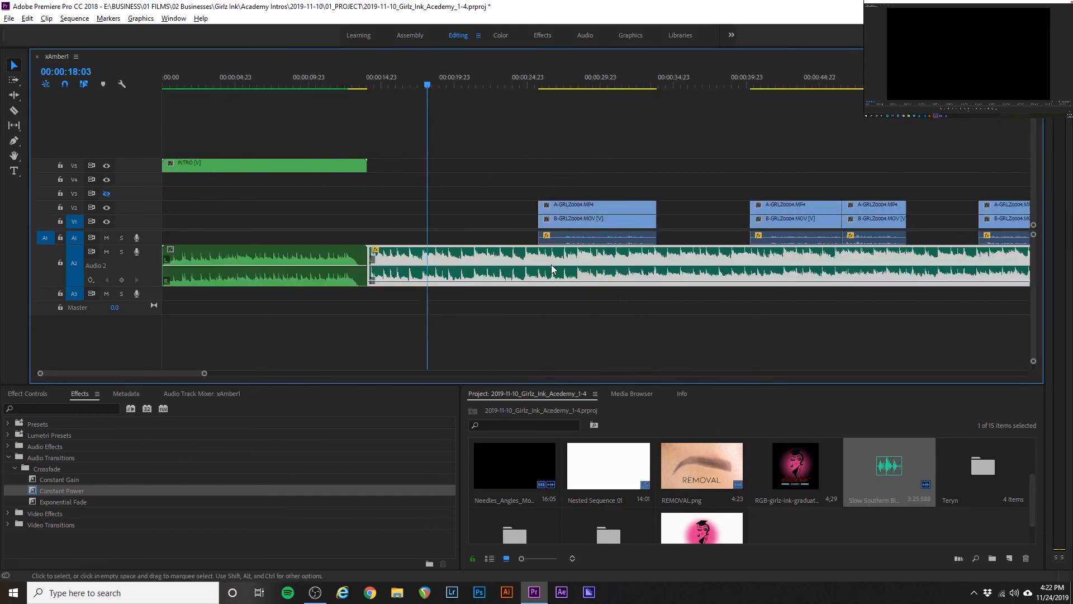
scroll(376, 266, "up", 4)
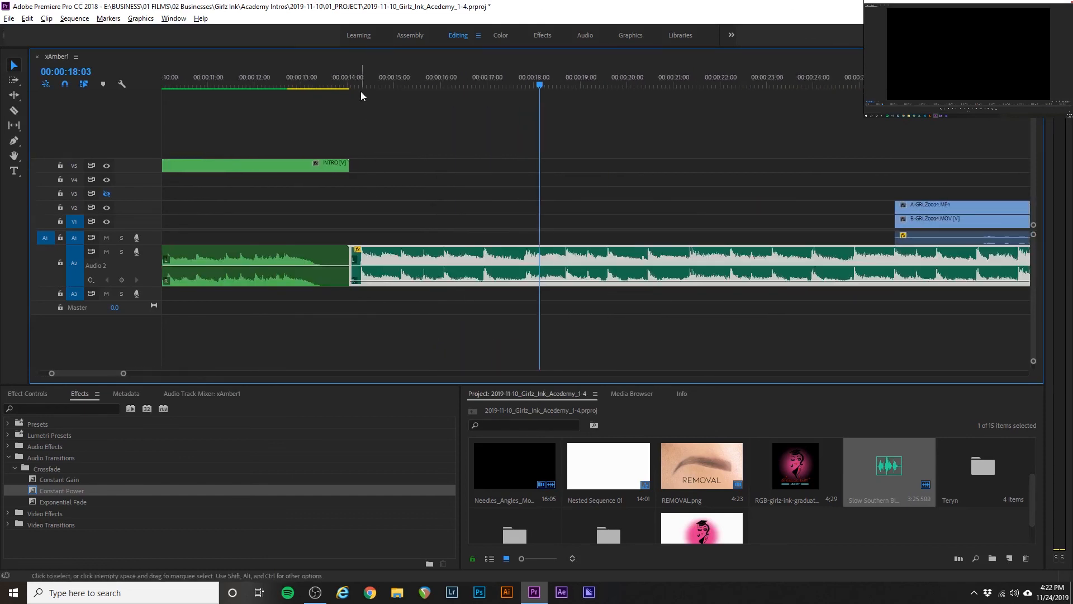
left_click(347, 77)
key("space")
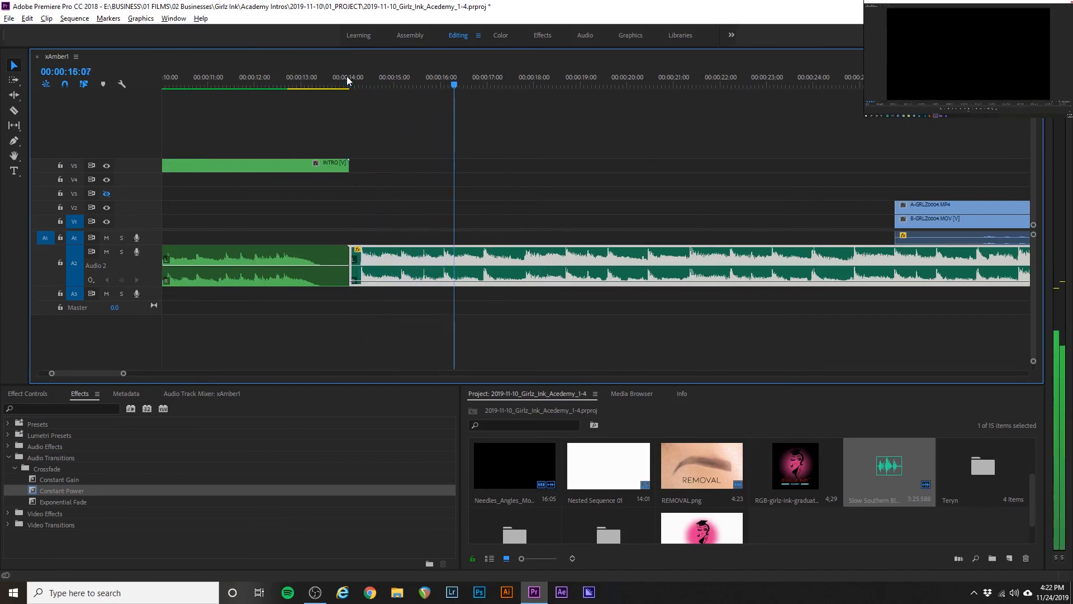
key("space")
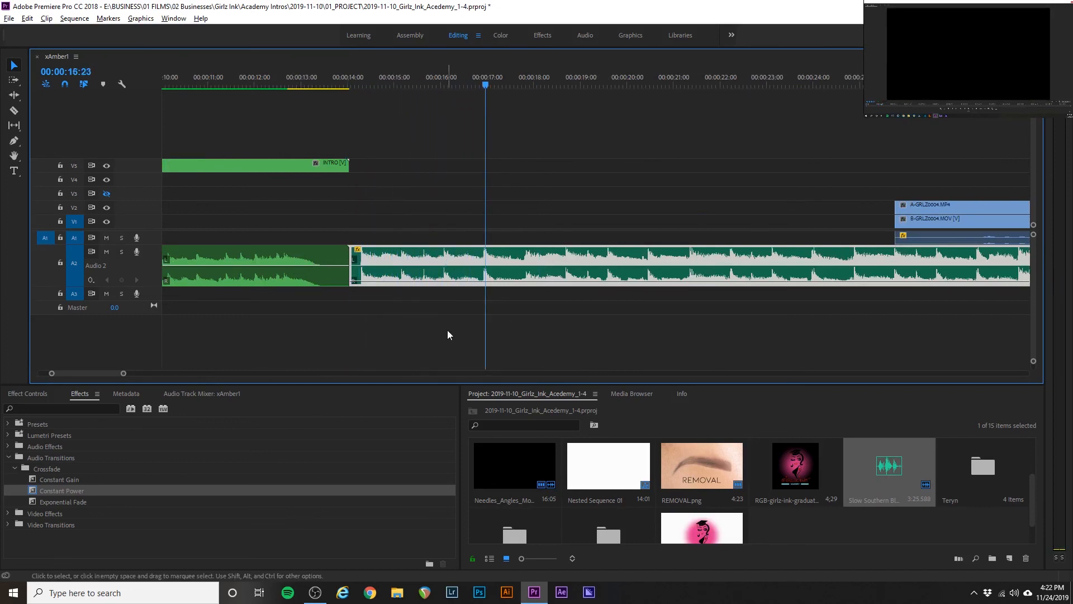
left_click(485, 281, "ctrl")
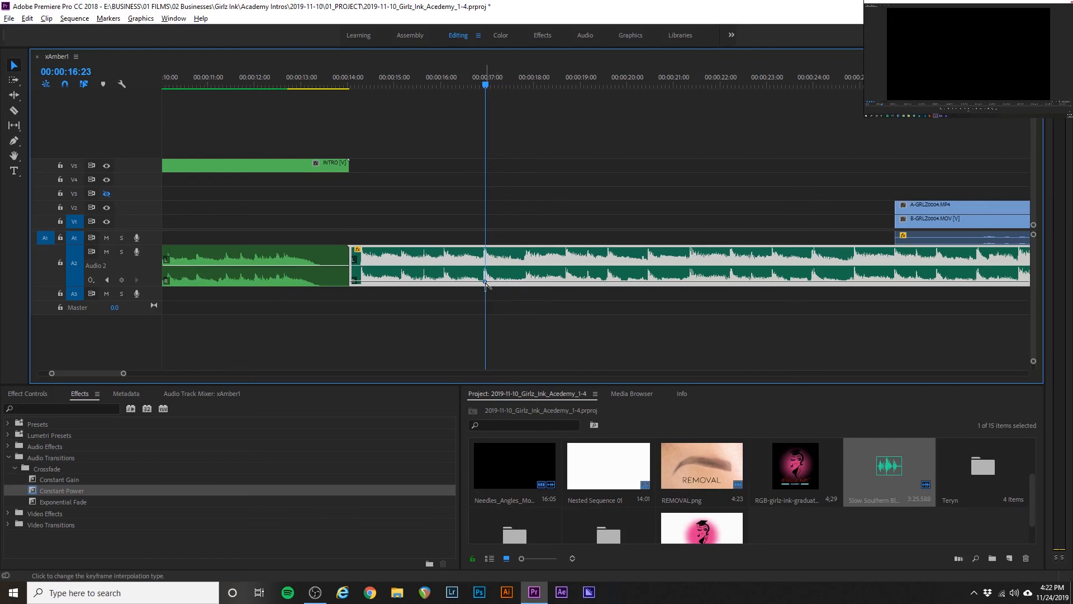
left_click(523, 281, "ctrl")
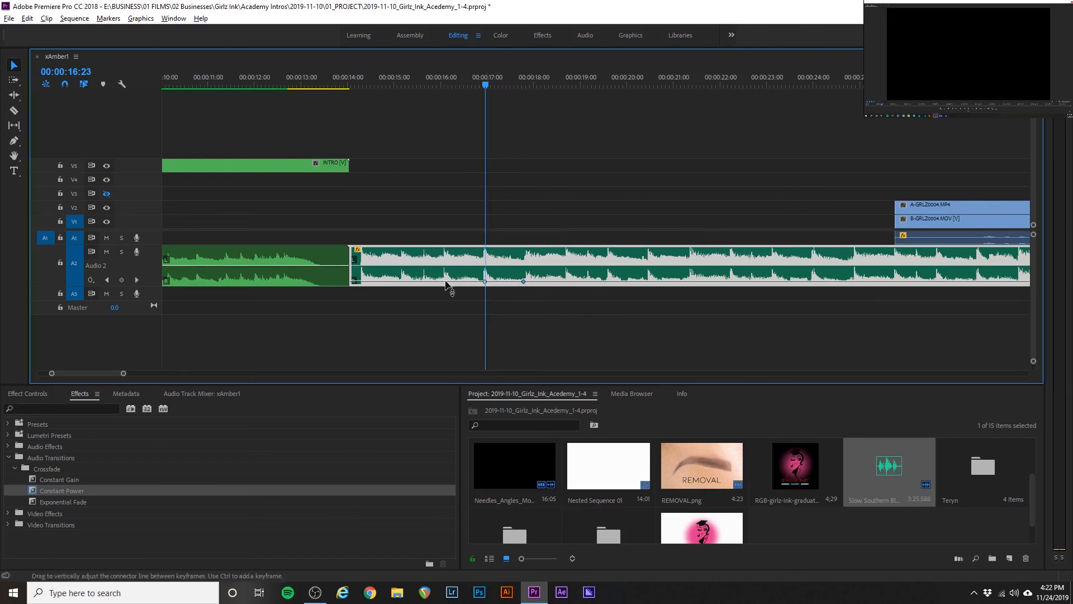
left_click_drag(444, 283, 445, 294)
- Play from the end of the intro at about 00:00:13:22 to check the music's start and volume drop
left_click(350, 79)
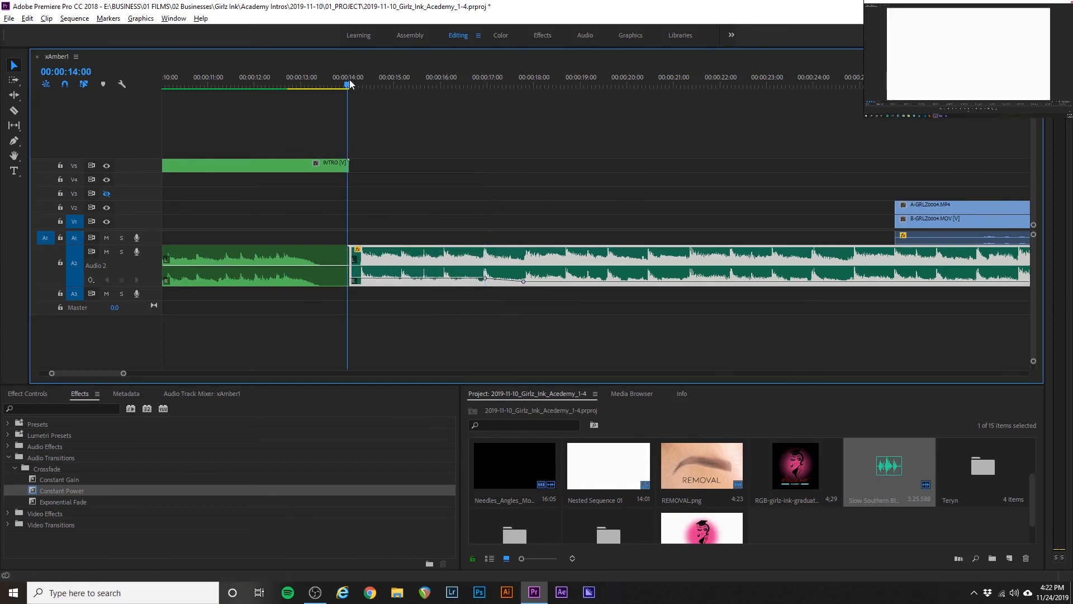
left_click(342, 85)
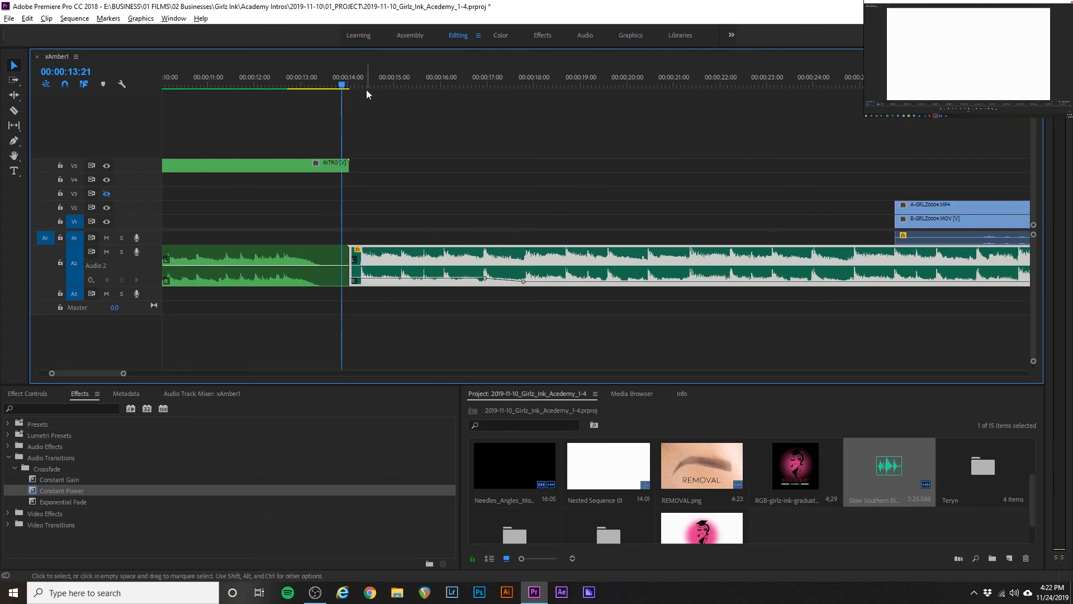
key("space")
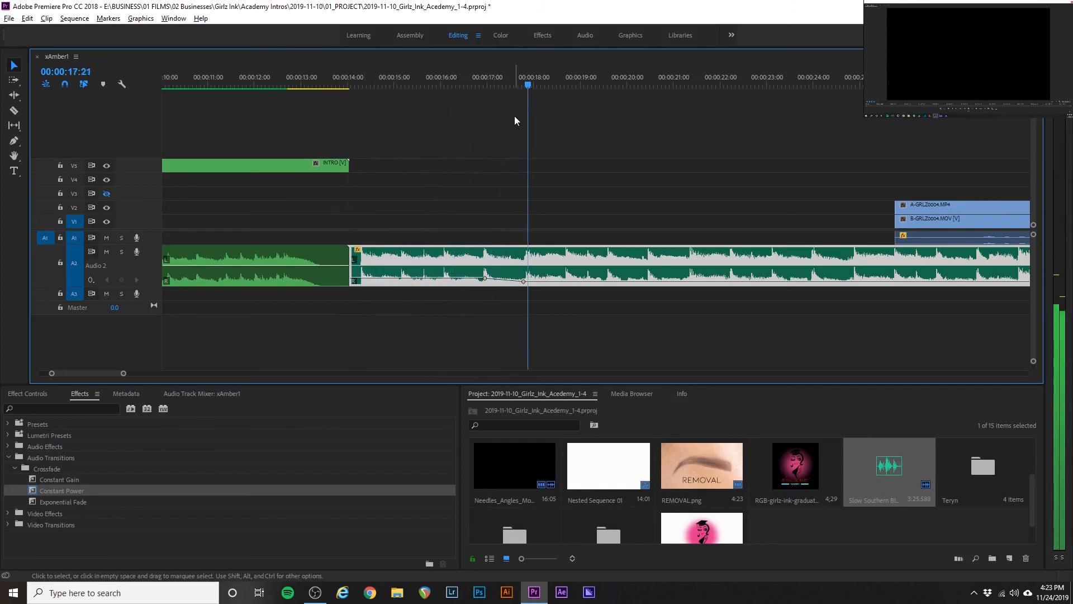
left_click(524, 83)
left_click(347, 75)
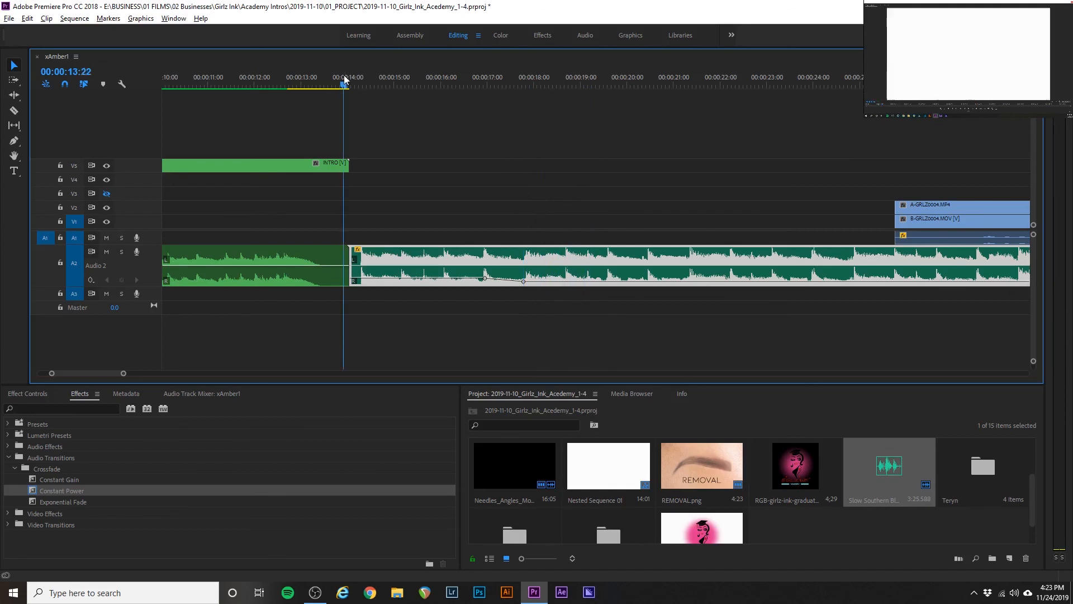
key("space")
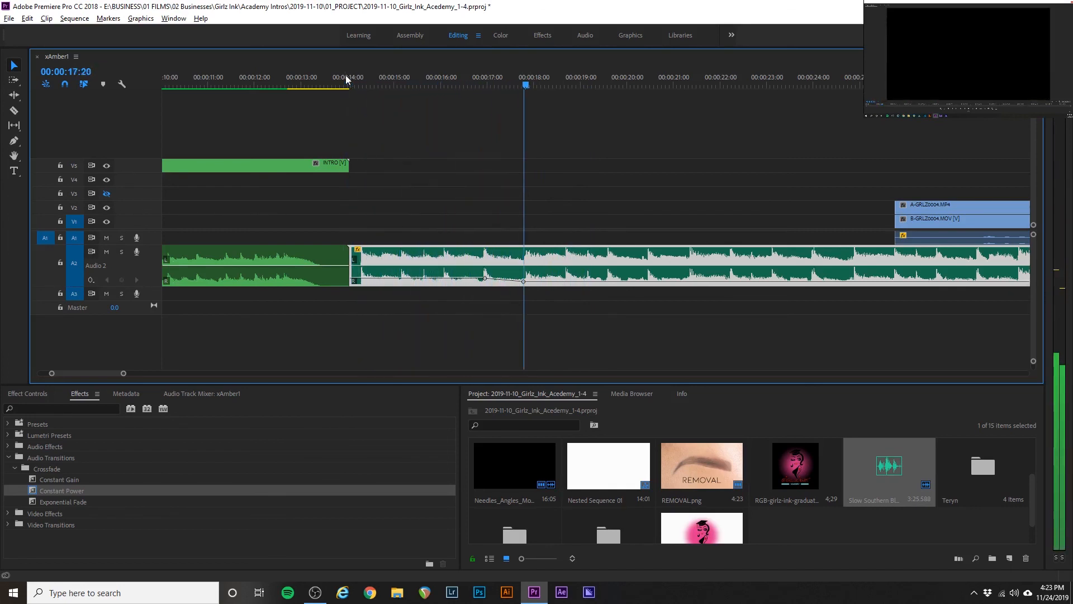
key("space")
left_click(528, 82)
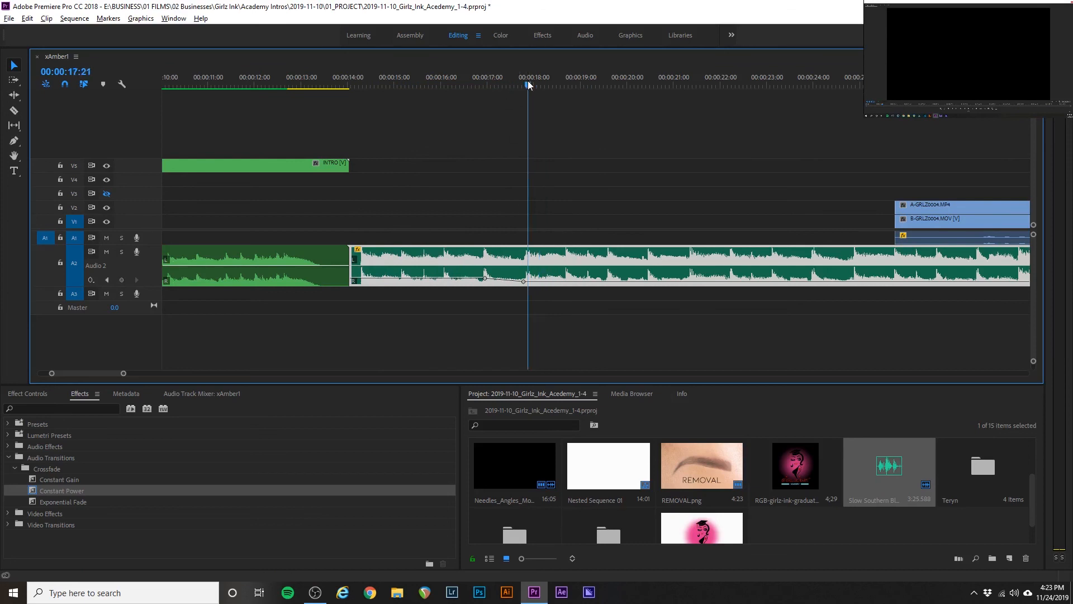
- Play the interview phrases at about 00:00:40 and 00:00:56 over the music to review their content
scroll(626, 153, "down", 3, "alt")
scroll(628, 154, "down", 2, "alt")
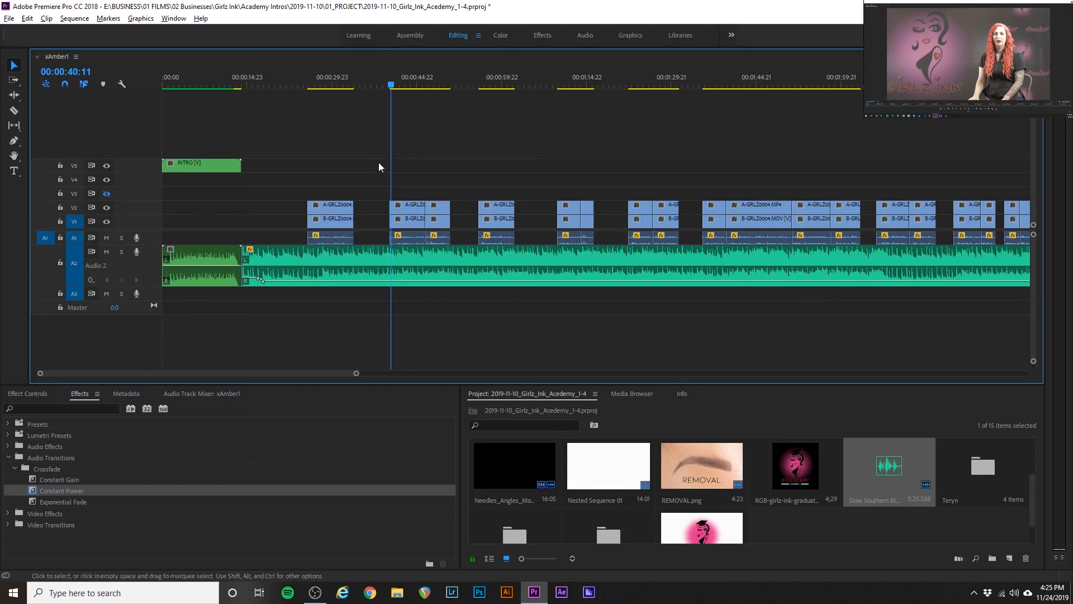
key("space")
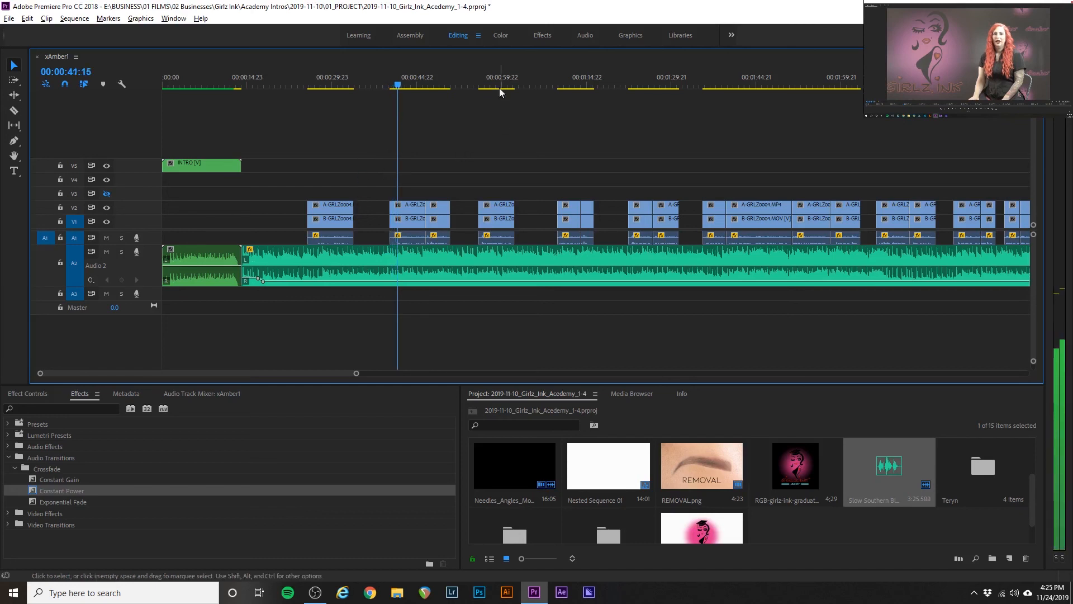
left_click(482, 84)
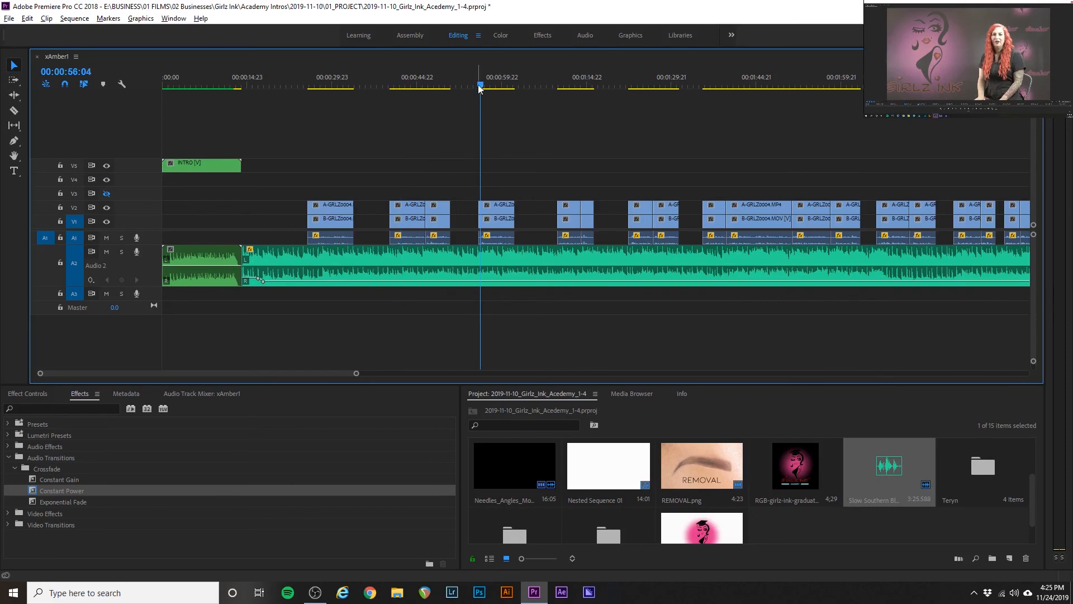
key("space")
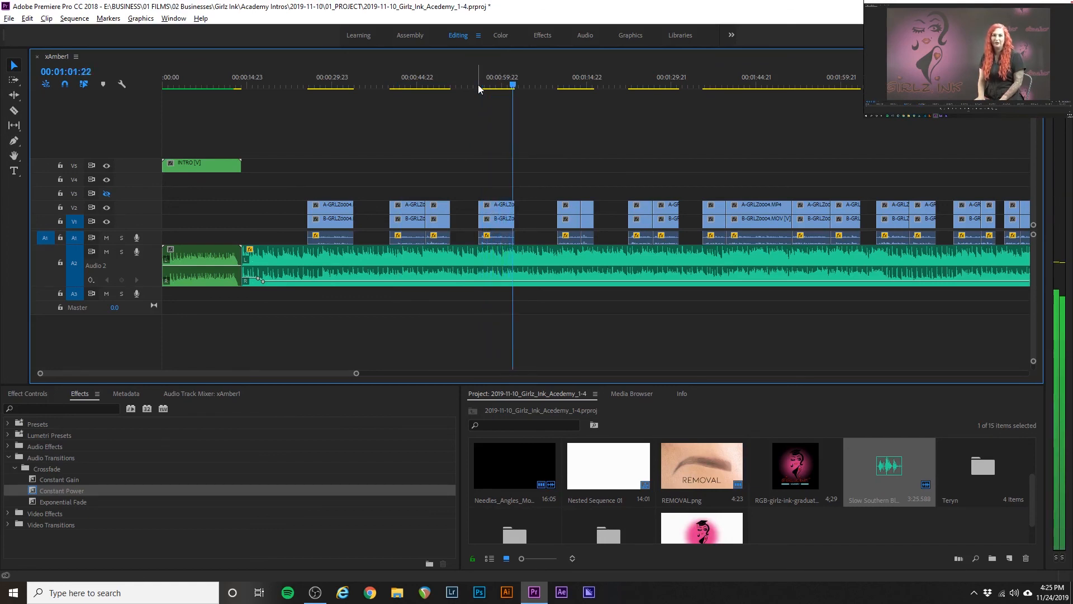
key("space")
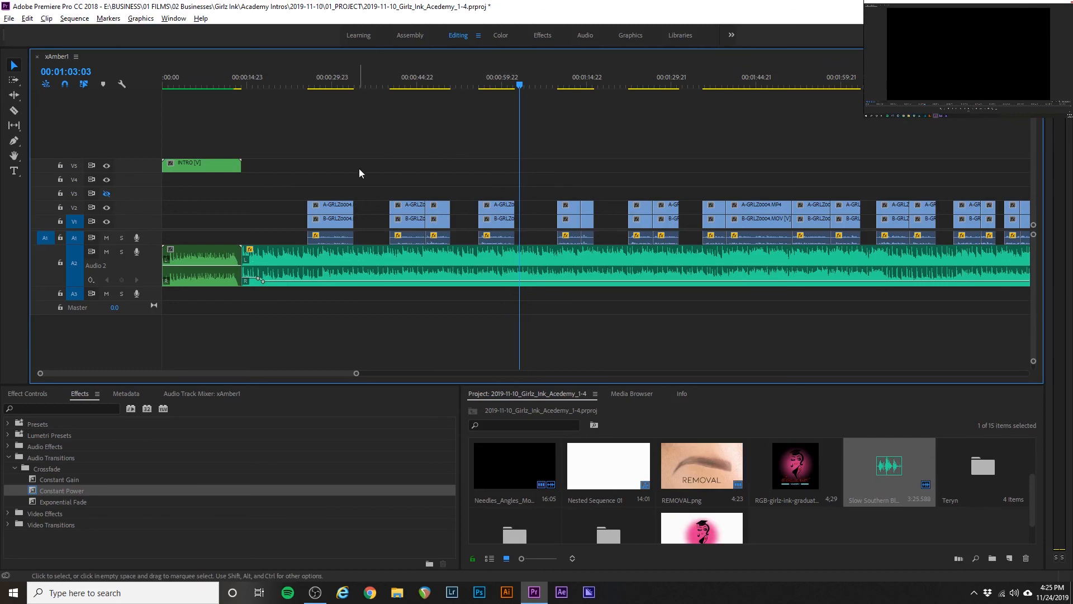
- Delete the first GRLZ0004 phrase at about 00:00:26 and move the joined pair after it to about 00:00:21
left_click_drag(359, 168, 330, 236)
key("Delete")
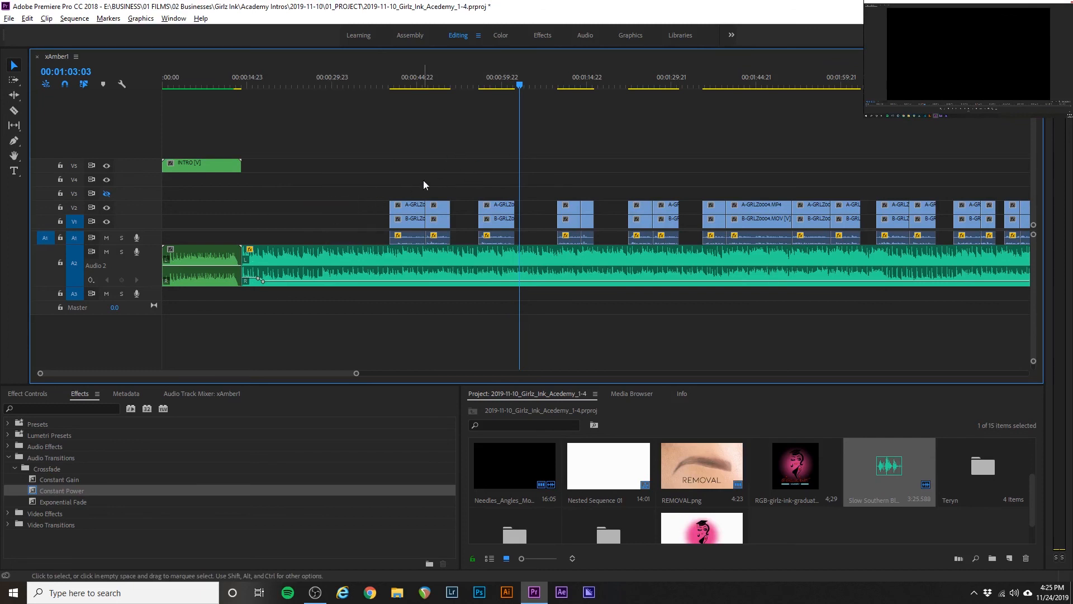
left_click_drag(440, 176, 292, 222)
- Move the single GRLZ0004 phrase at about 00:00:56 earlier, to start at about 00:00:45
left_click_drag(486, 158, 385, 223)
left_click(542, 178)
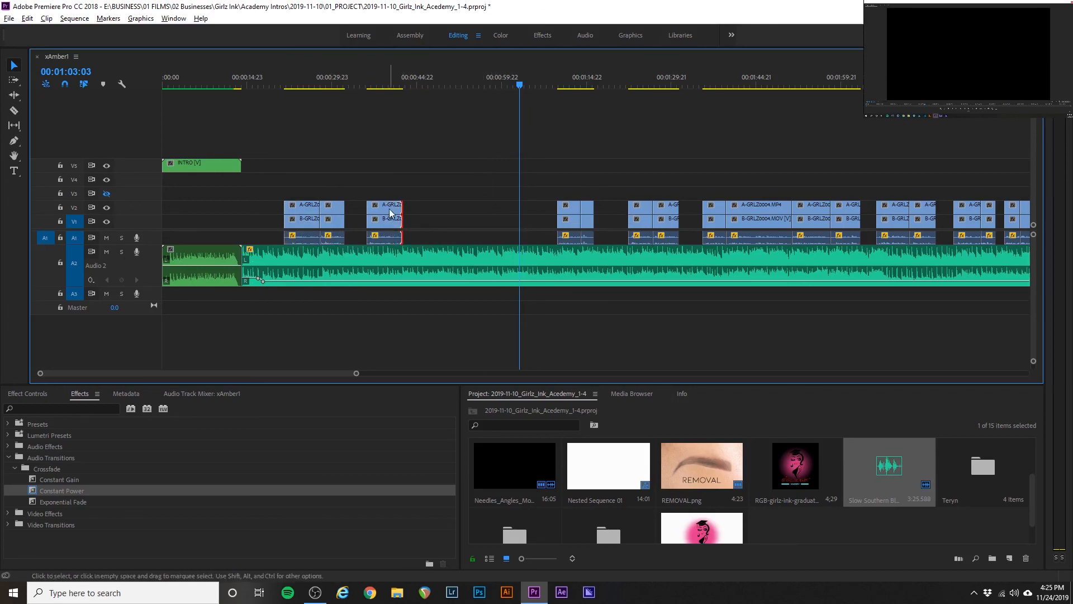
left_click(392, 225)
left_click_drag(418, 208, 441, 210)
- Expand the Audio 1 track and extend the moved phrase's start back to about 00:00:40 and its end to the next clip
left_click(343, 208)
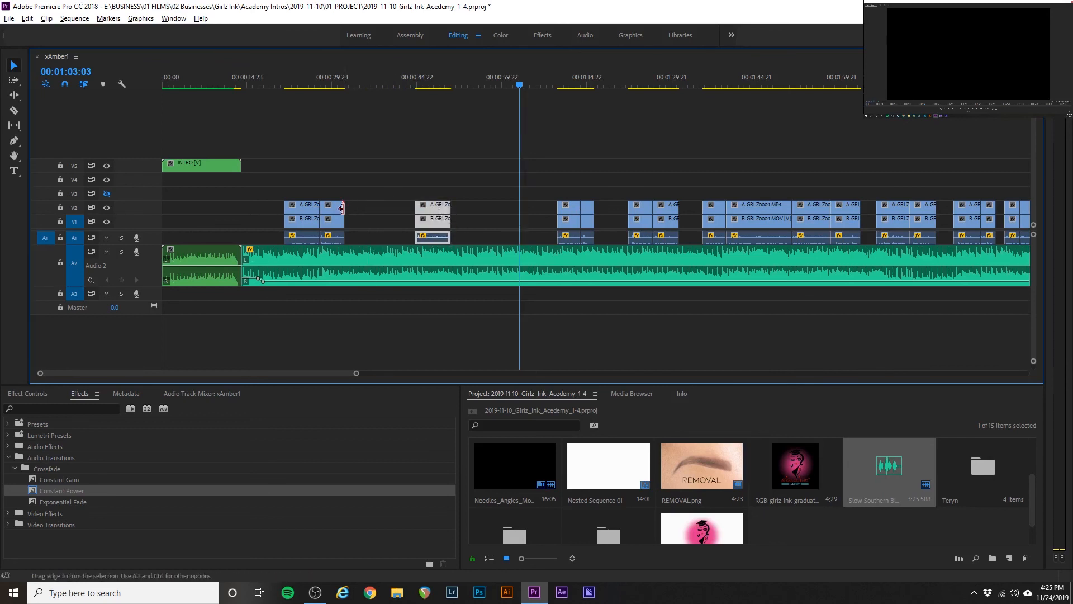
left_click(297, 210)
left_click(337, 209)
left_click(440, 210)
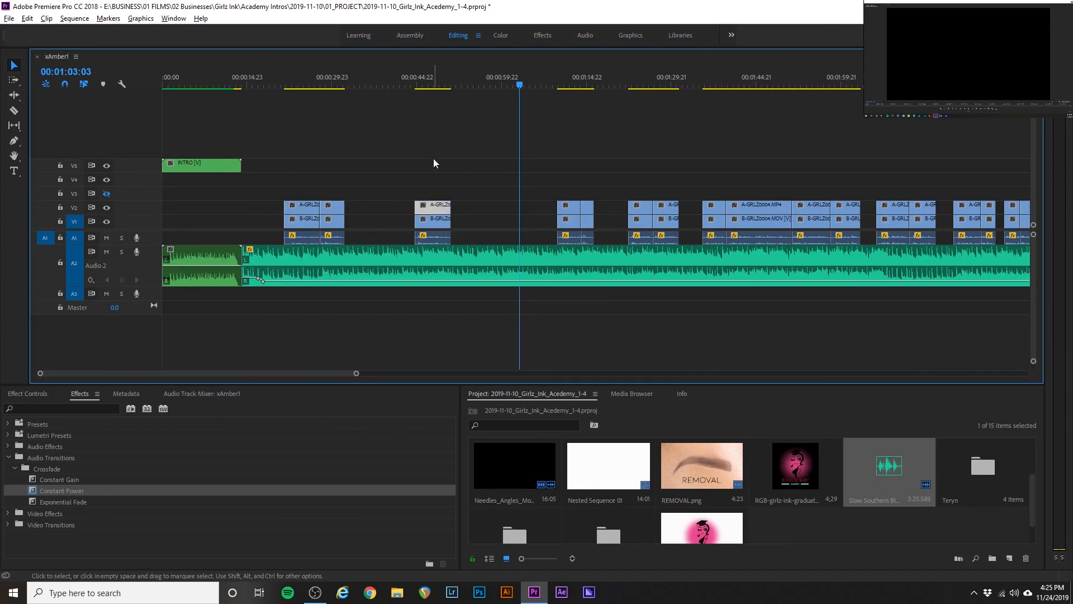
mouse_move(451, 207)
left_mouse_down()
mouse_move(530, 207)
mouse_move(451, 213)
left_mouse_up()
double_click(146, 236)
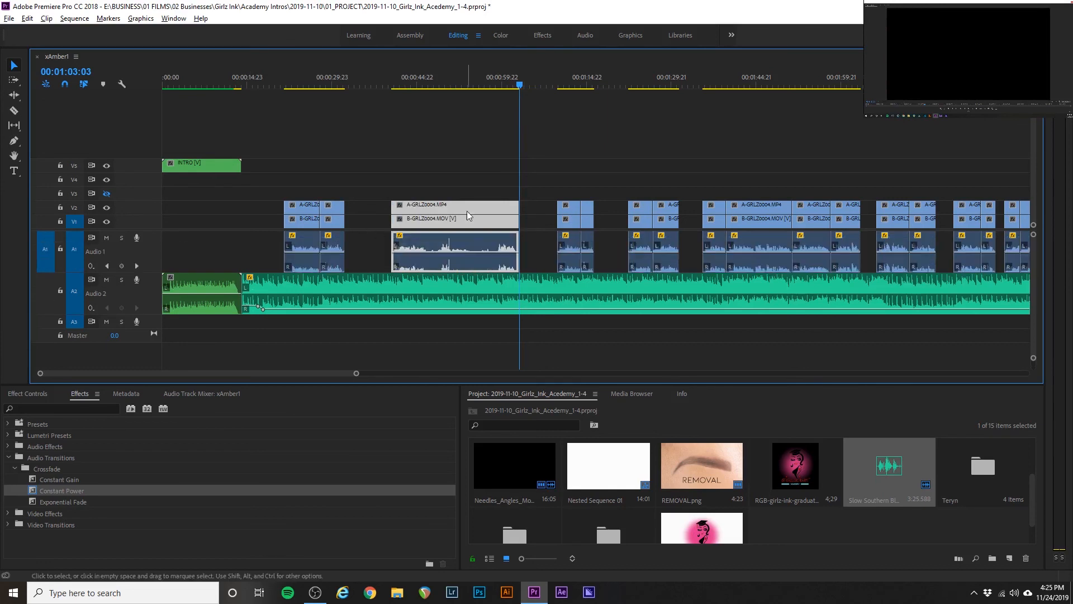
left_click_drag(516, 221, 558, 220)
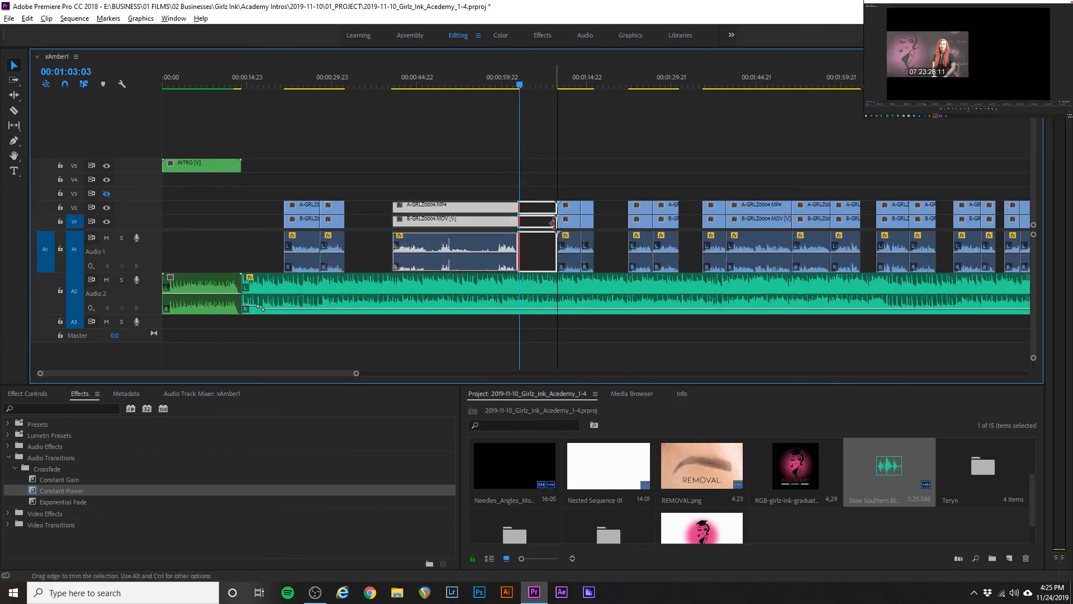
- Play the extended clip from about 00:00:57:11, cut it at 00:01:02:11, and delete the part after the cut
left_click(479, 79)
left_click_drag(480, 78, 489, 82)
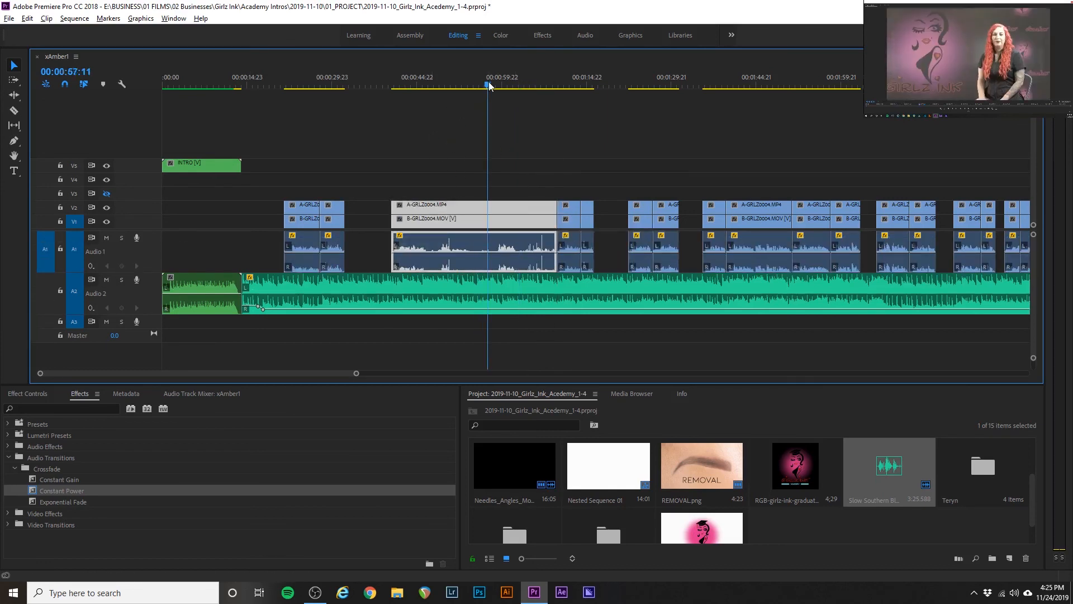
key("space")
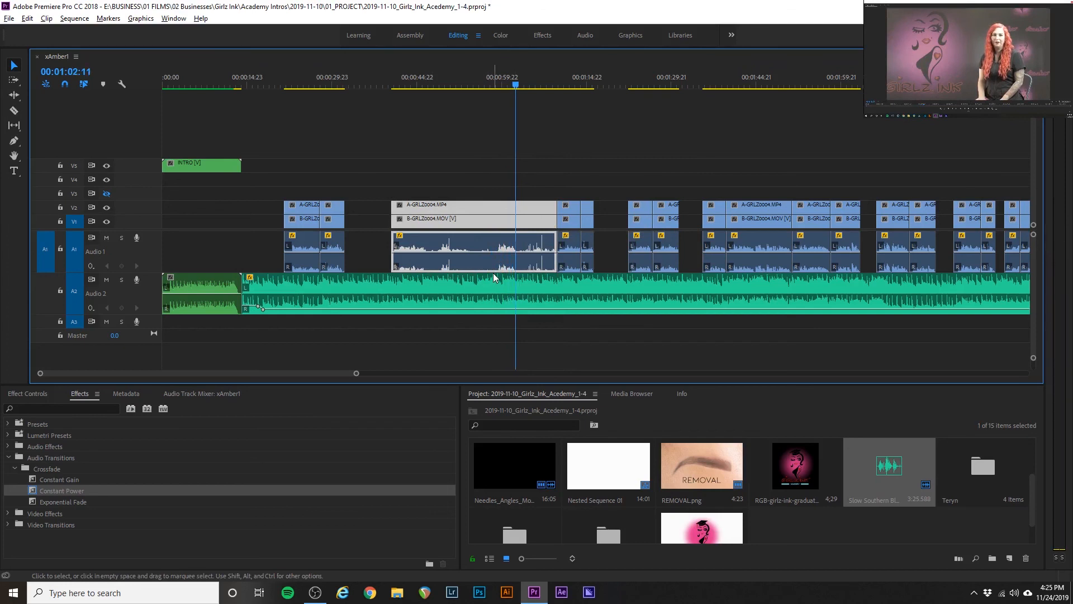
key("c")
left_click(517, 211)
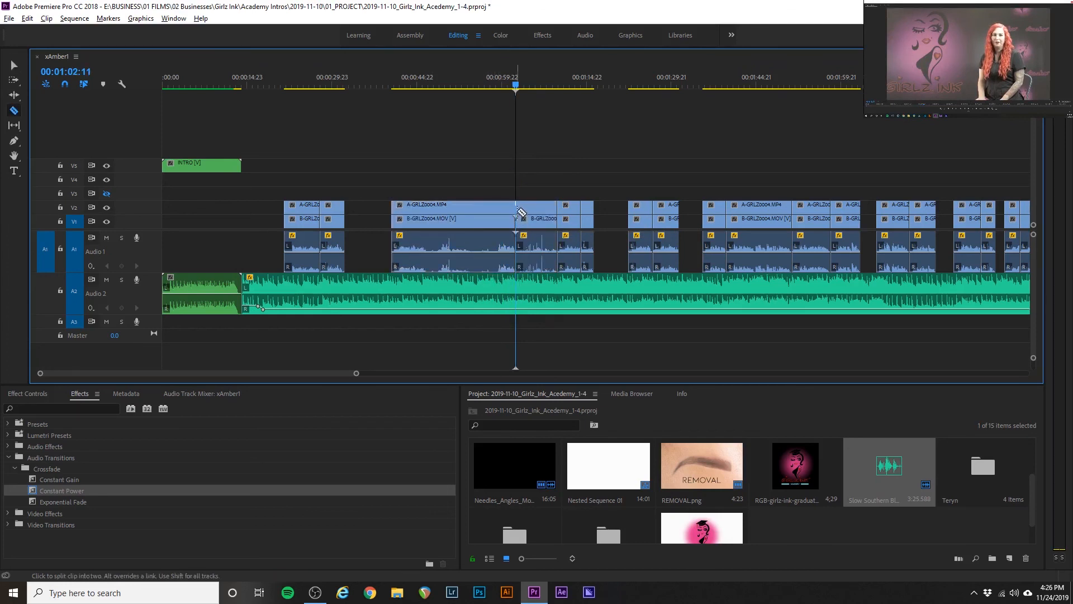
key("v")
left_click(528, 210)
key("Delete")
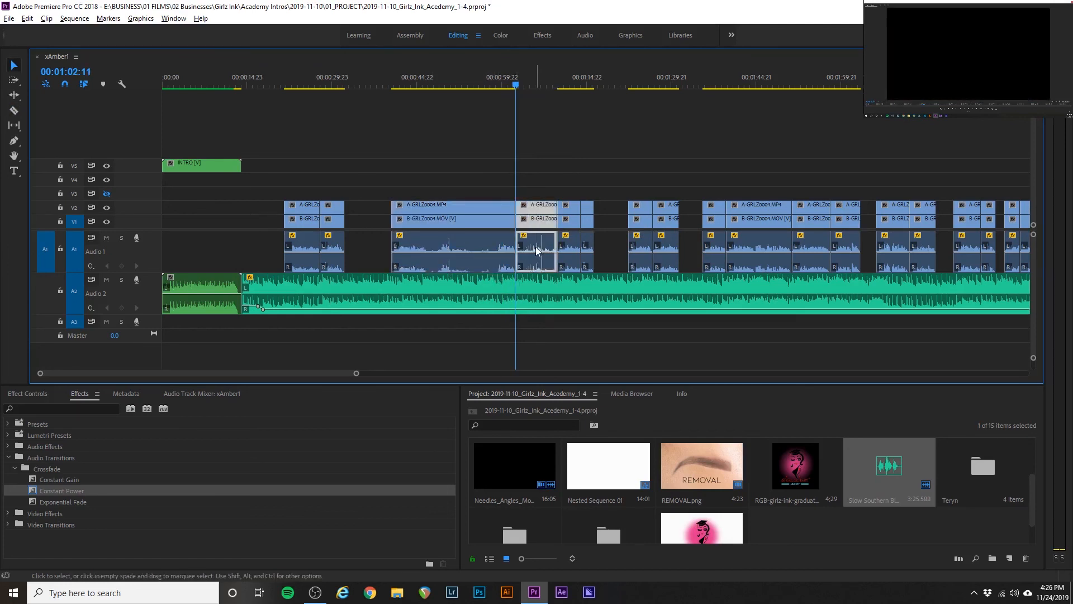
- Cut the extended clip at about 00:00:46:18, remove its middle section, and butt the closing phrase against the cut
key("=")
key("=")
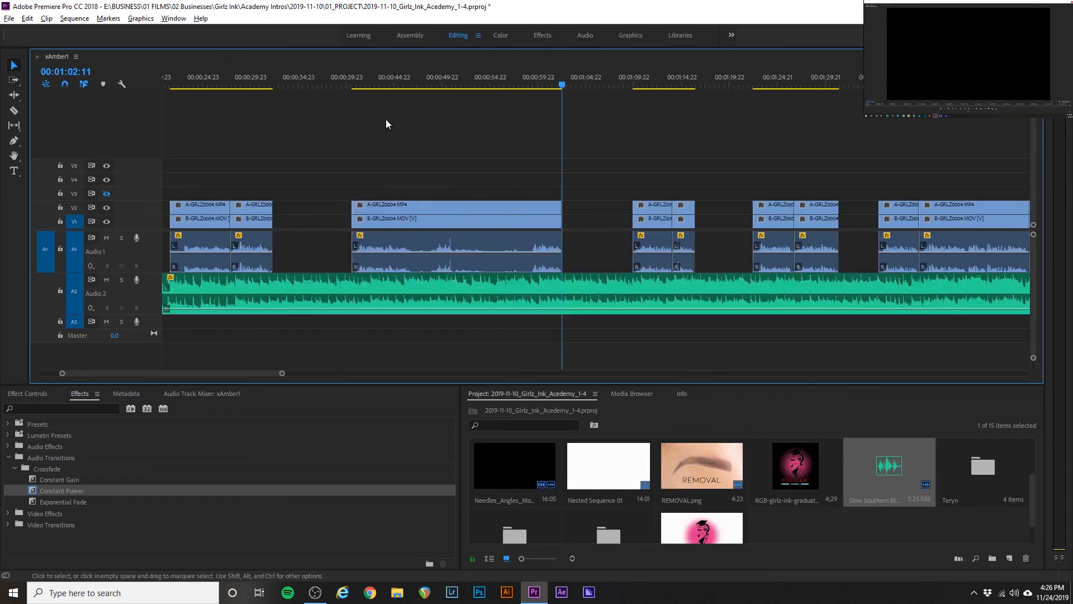
left_click(373, 83)
key("space")
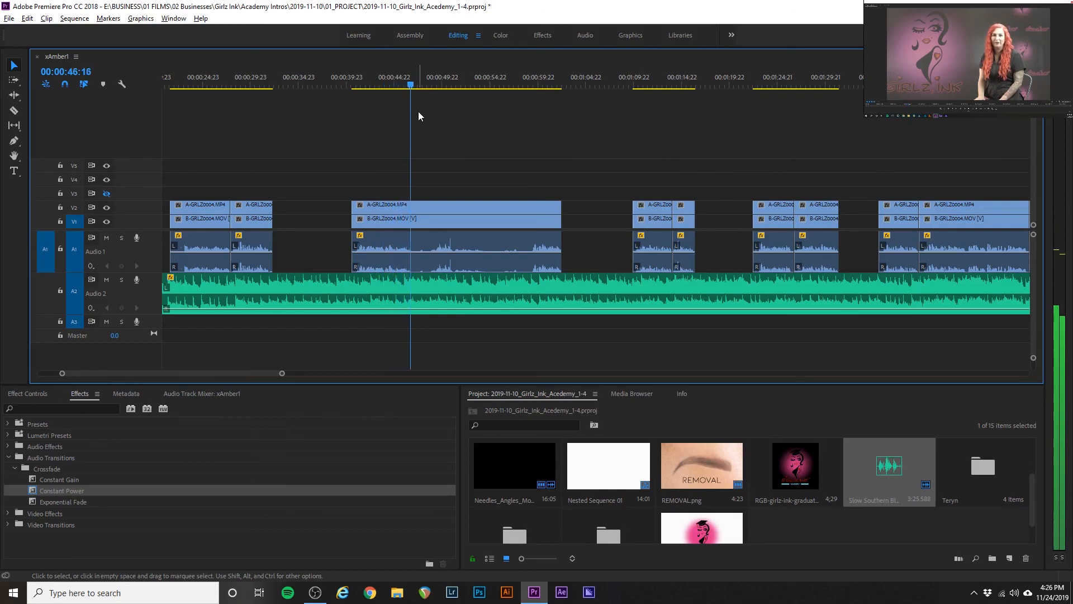
key("space")
key("-")
key("-")
key("=")
key("=")
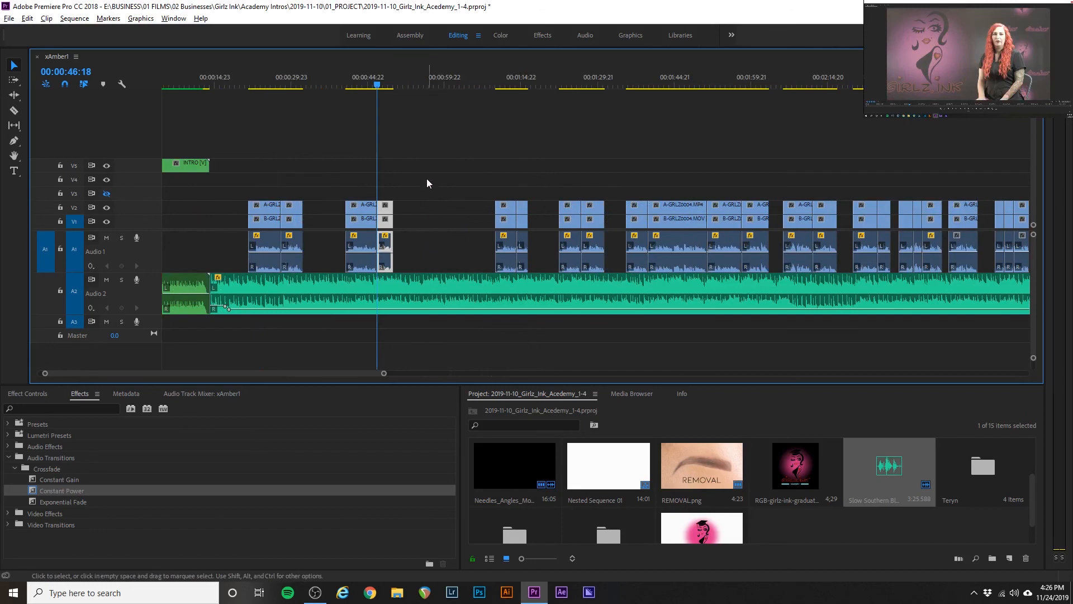
- Play the first GRLZ0004 clip of the joined phrase from 00:00:40:20 and trim its start to about 00:00:41:21 on all tracks
scroll(379, 218, "up", 5)
scroll(320, 166, "up", 2)
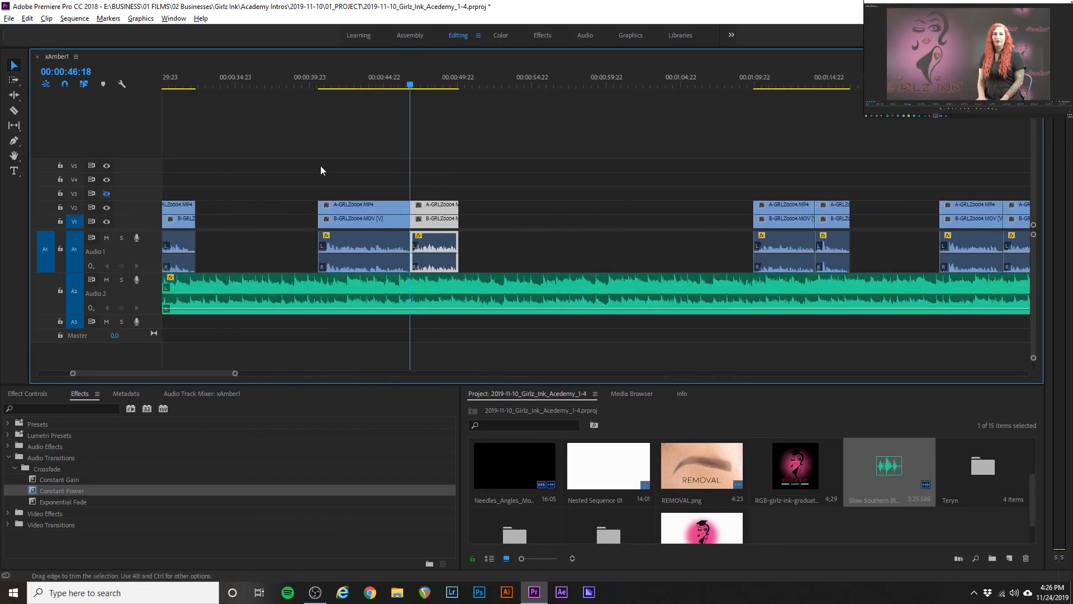
left_click(322, 100)
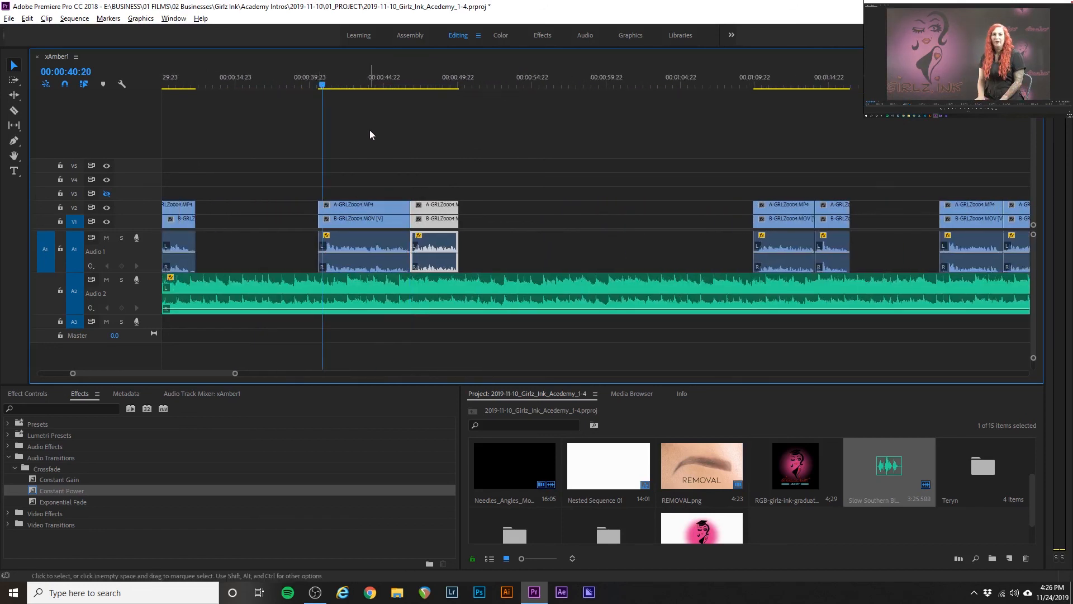
key("space")
scroll(372, 202, "up", 2)
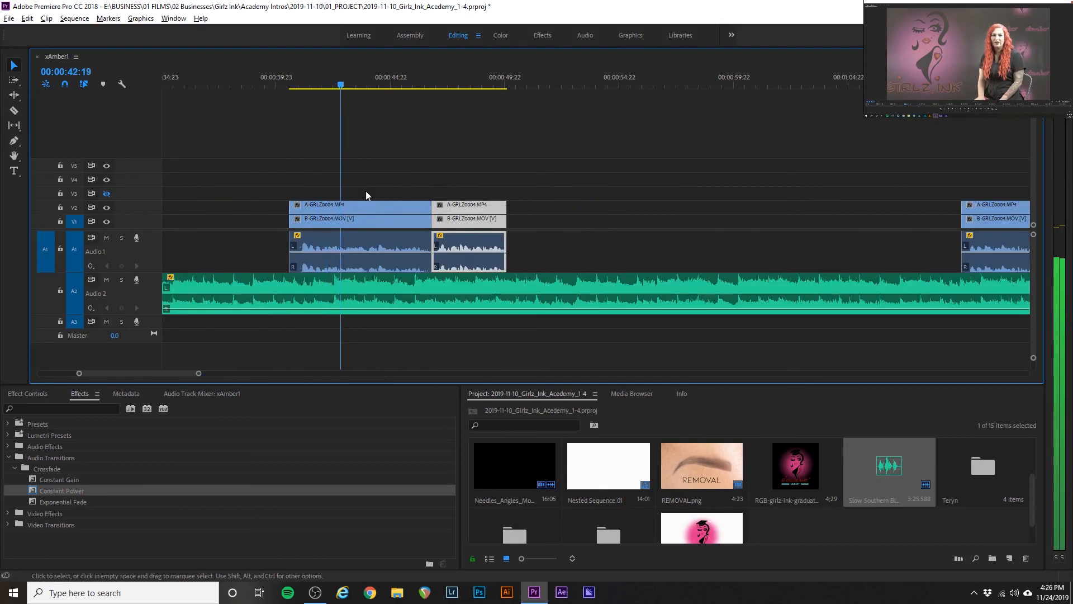
key("space")
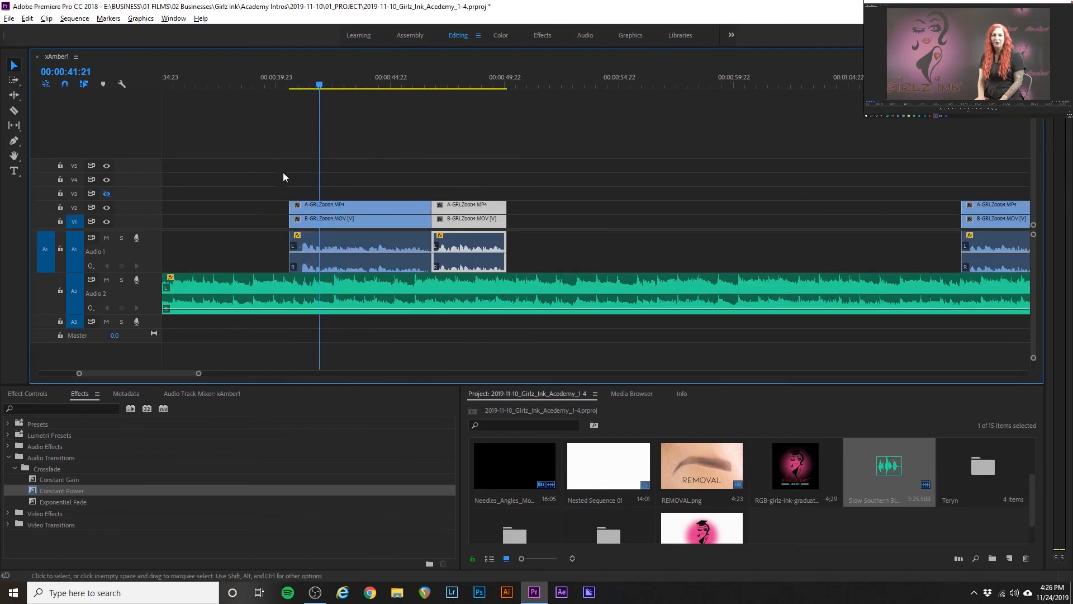
left_click_drag(299, 181, 320, 222)
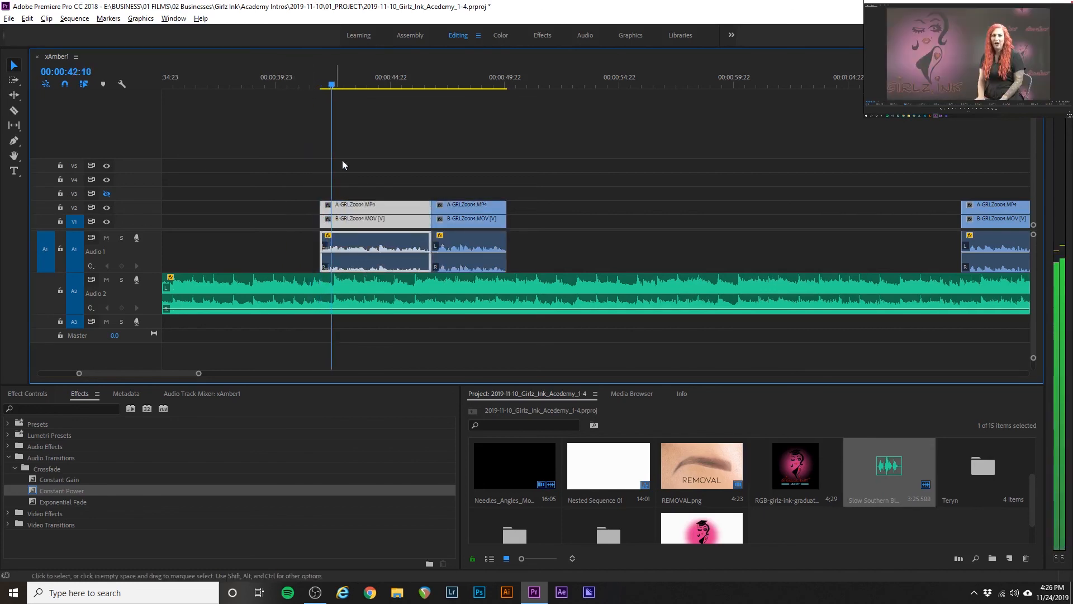
- Extend the trimmed clip's start back to about 00:00:41:19 and play the opening from just before it
scroll(361, 215, "up", 4)
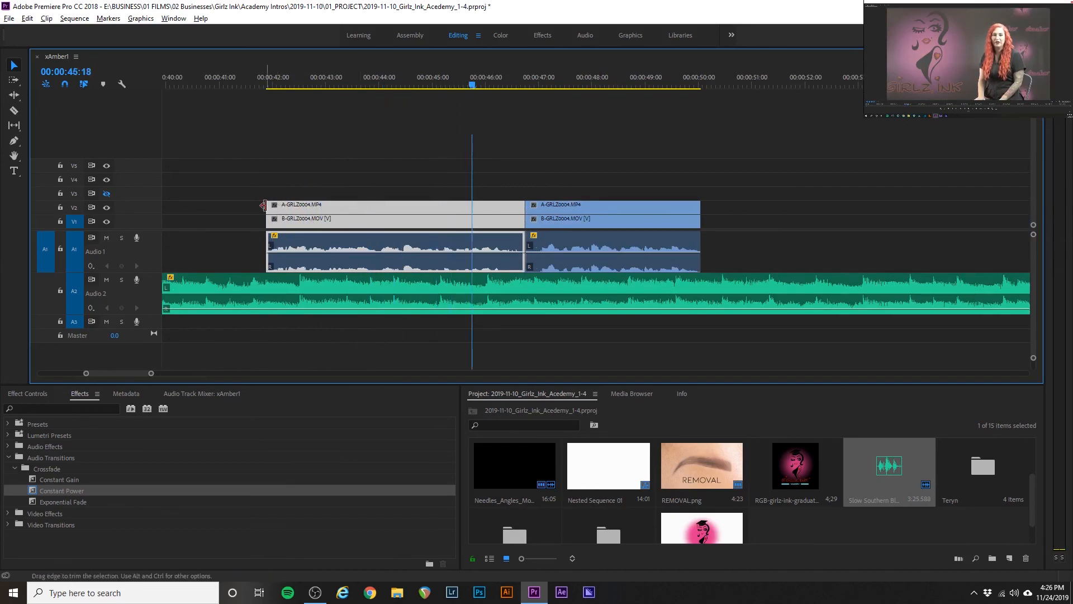
left_click_drag(263, 206, 259, 207)
scroll(261, 237, "up", 4)
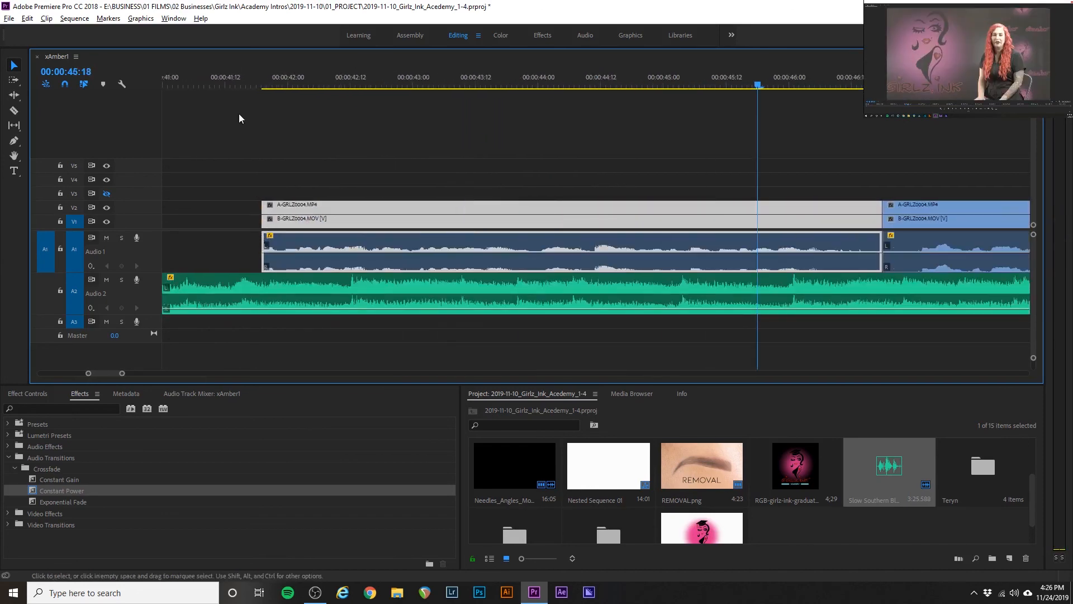
left_click(236, 85)
key("space")
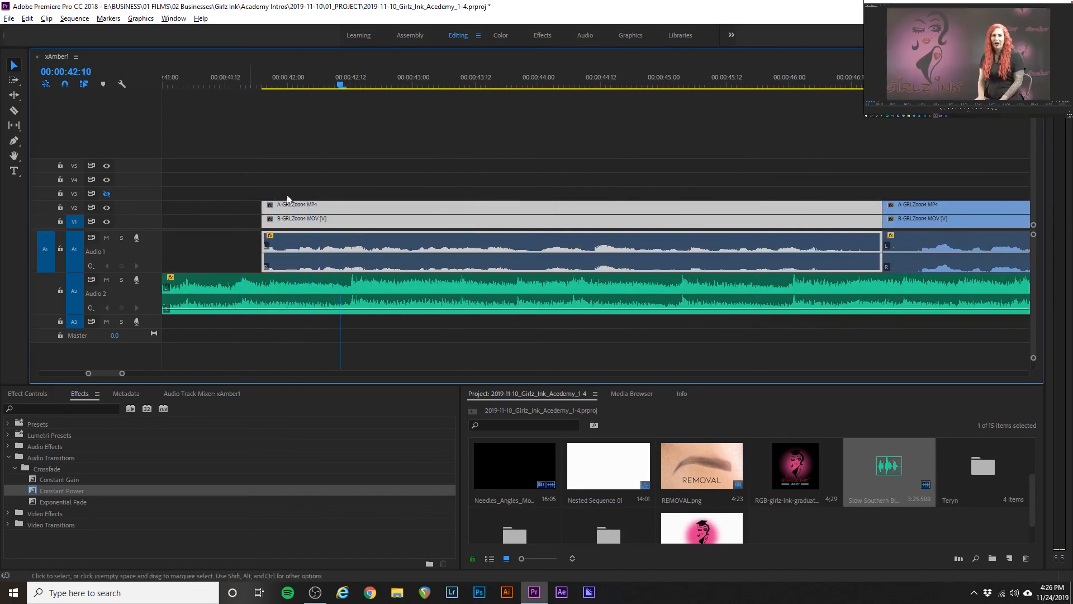
key("space")
- Fine-tune the start of the clip at about 00:00:41:20 and replay its opening from the edge to check it
left_click_drag(270, 206, 273, 219)
left_click(260, 84)
key("space")
left_click(262, 85)
key("space")
key("minus")
key("minus")
key("minus")
key("minus")
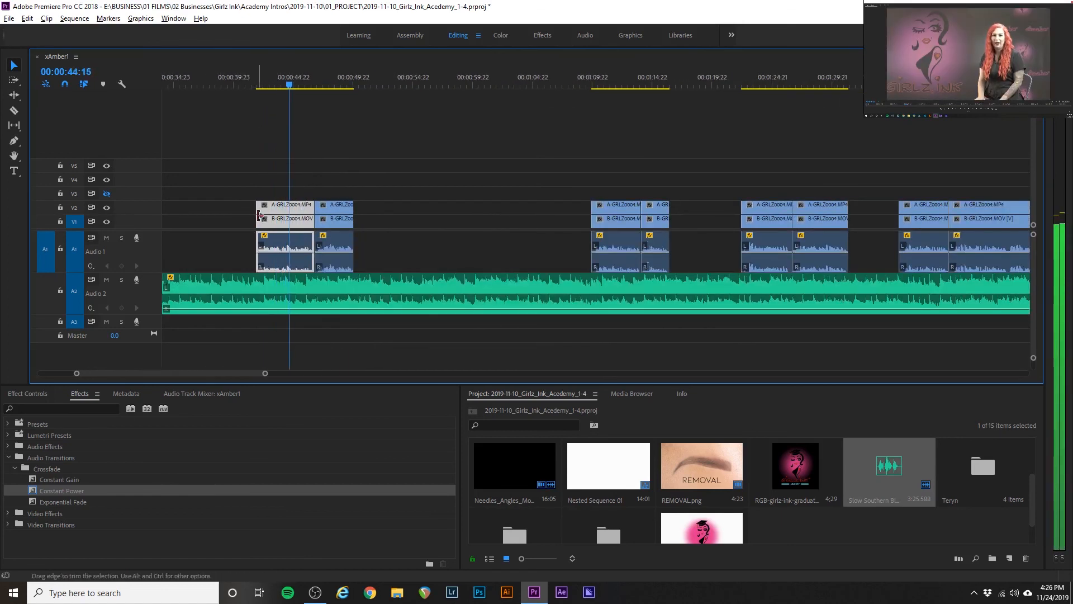
key("minus")
- Play the first phrase from 00:00:22:18 and raise the A-GRLZ0004 clip at about 00:00:28 to V3, exposing the B angle
scroll(256, 216, "up", 2)
scroll(256, 216, "up", 4)
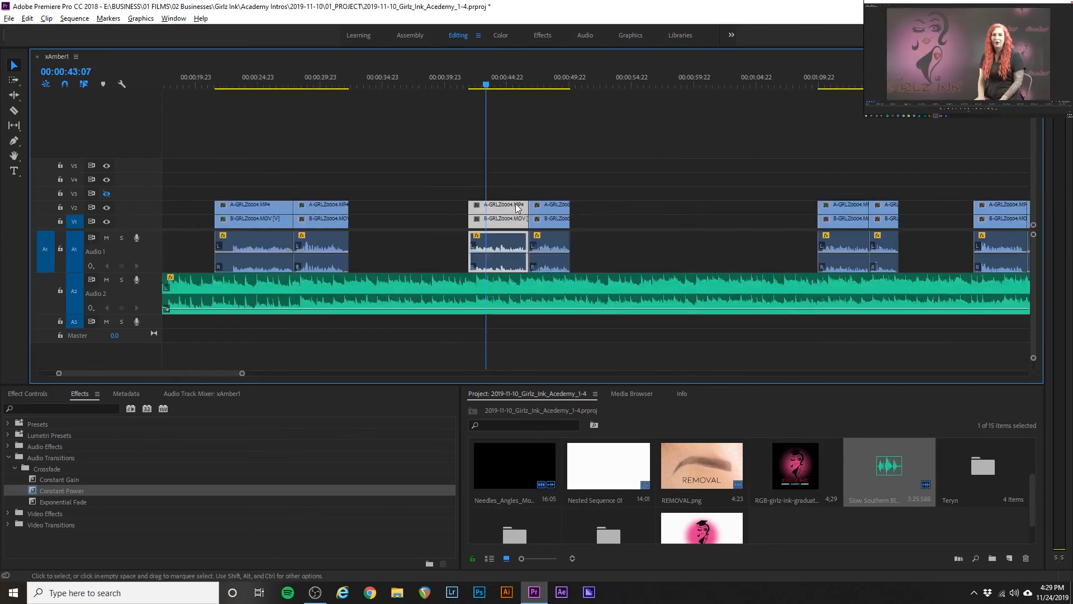
scroll(518, 208, "down", 6)
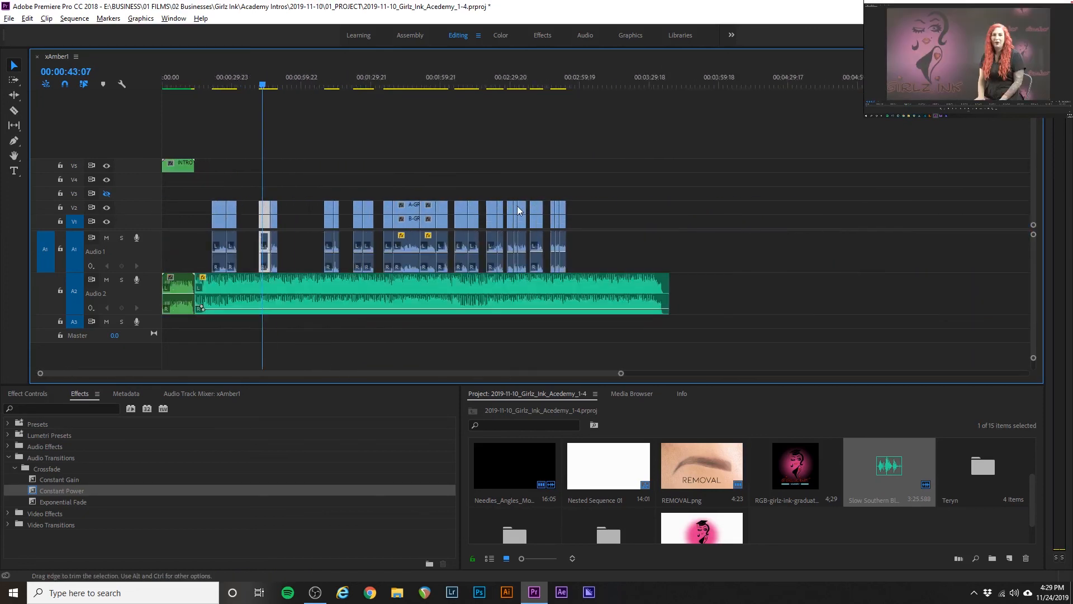
scroll(199, 202, "up", 5)
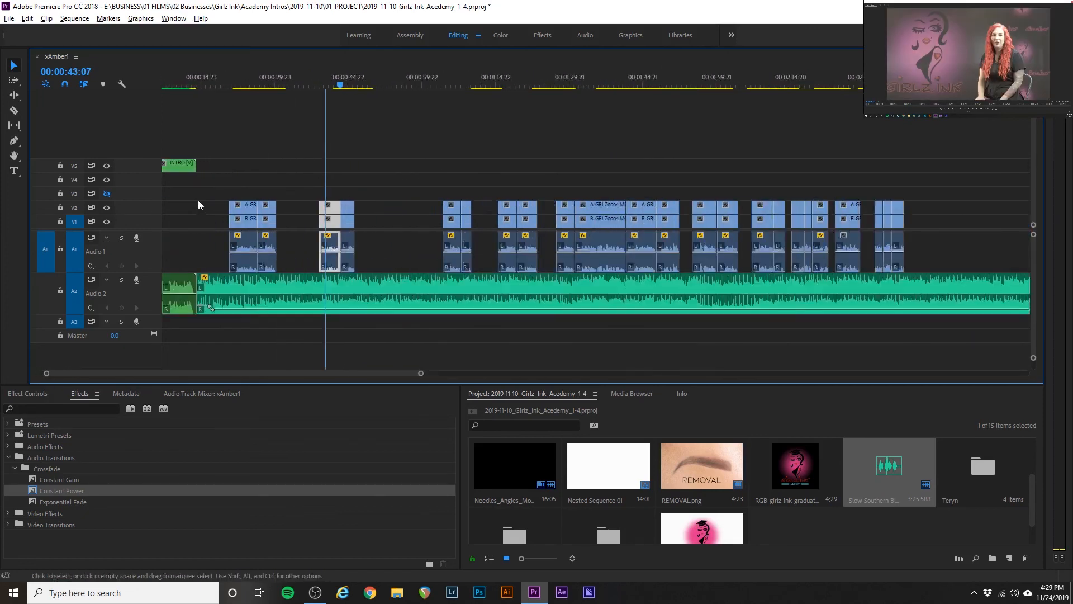
left_click(322, 84)
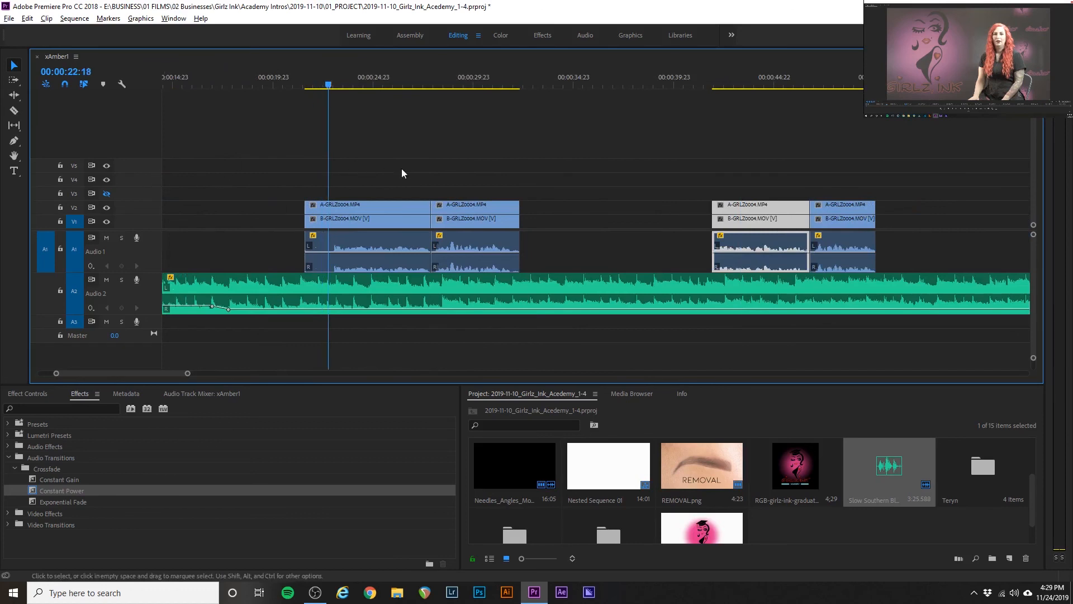
key("space")
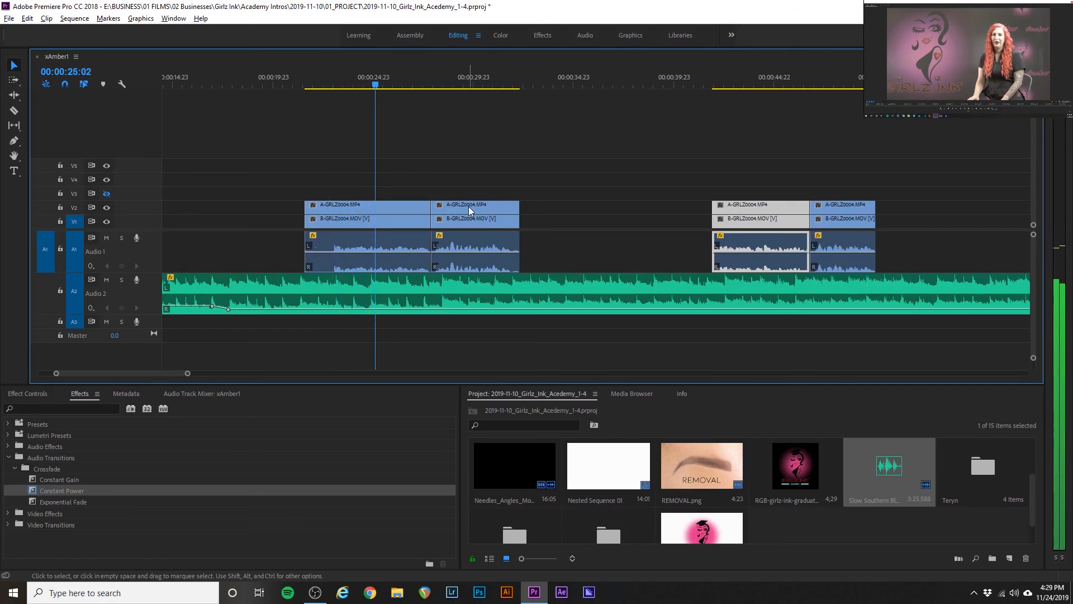
left_click_drag(468, 207, 470, 193)
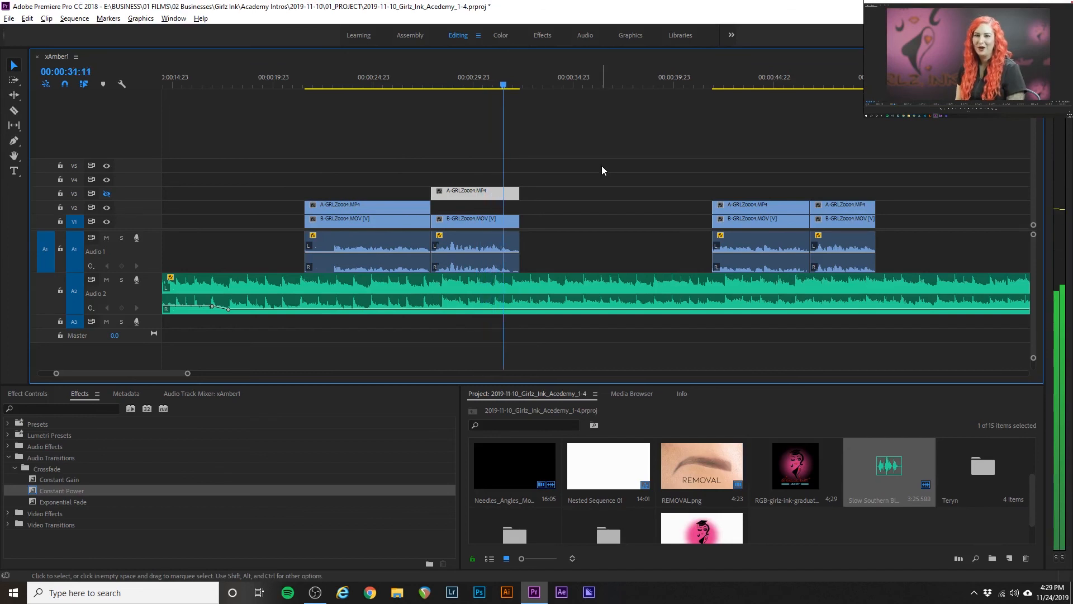
key("space")
- Cut the first A-GRLZ0004 clip on V2 at about 00:00:23:15 and 00:00:26:01
left_click(365, 202)
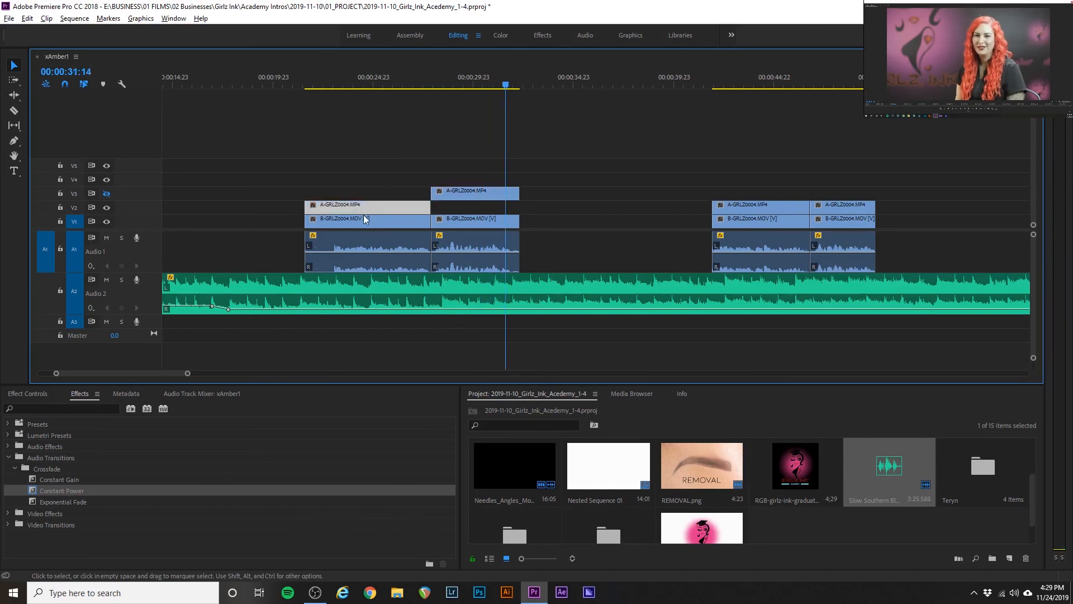
key("c")
left_click(348, 207)
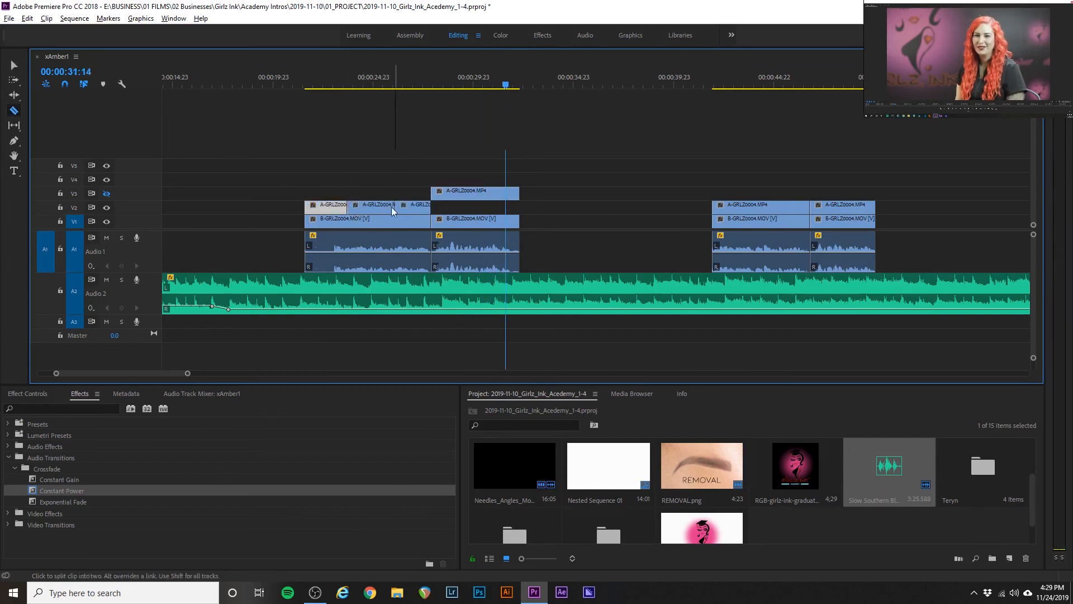
- Try removing the middle A-GRLZ0004 section on V2 to expose the B angle, play from 00:00:21:20, and undo the removal
key("v")
left_click(380, 209)
key("Delete")
left_click(310, 85)
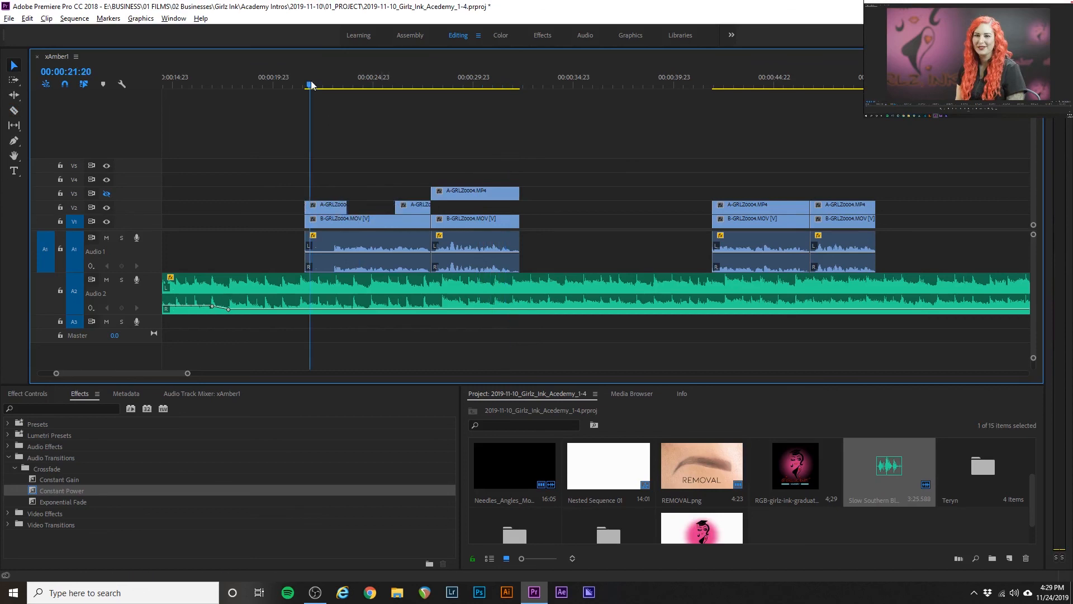
key("space")
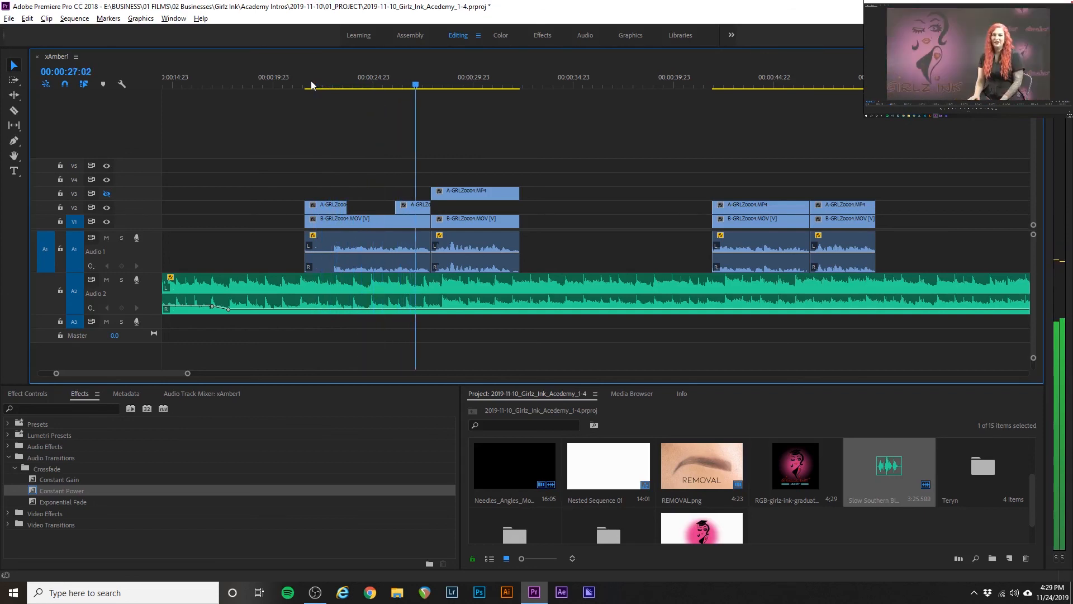
key("space")
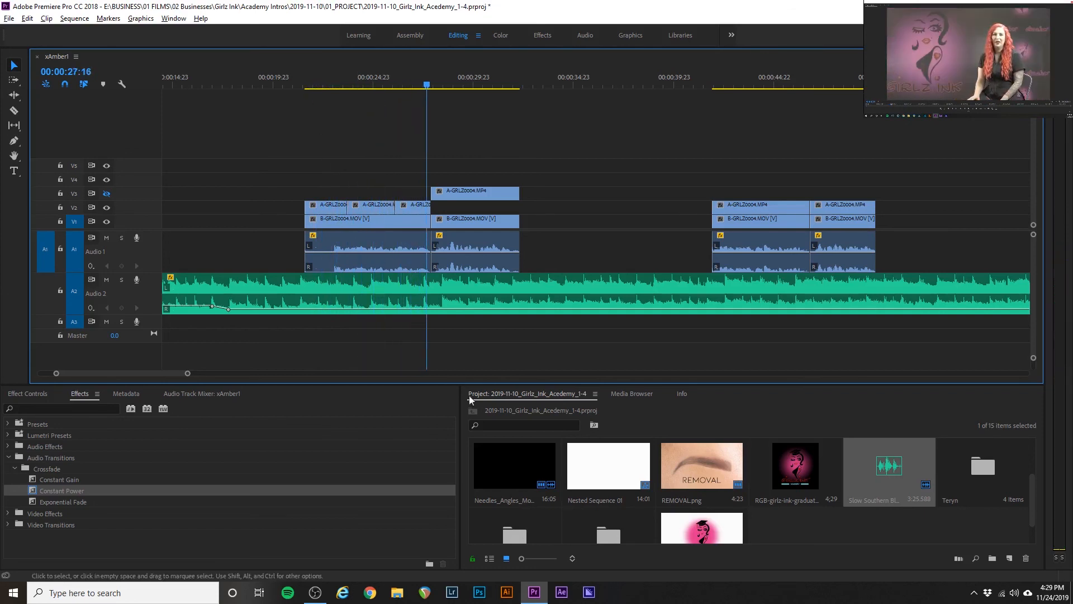
left_click(315, 592)
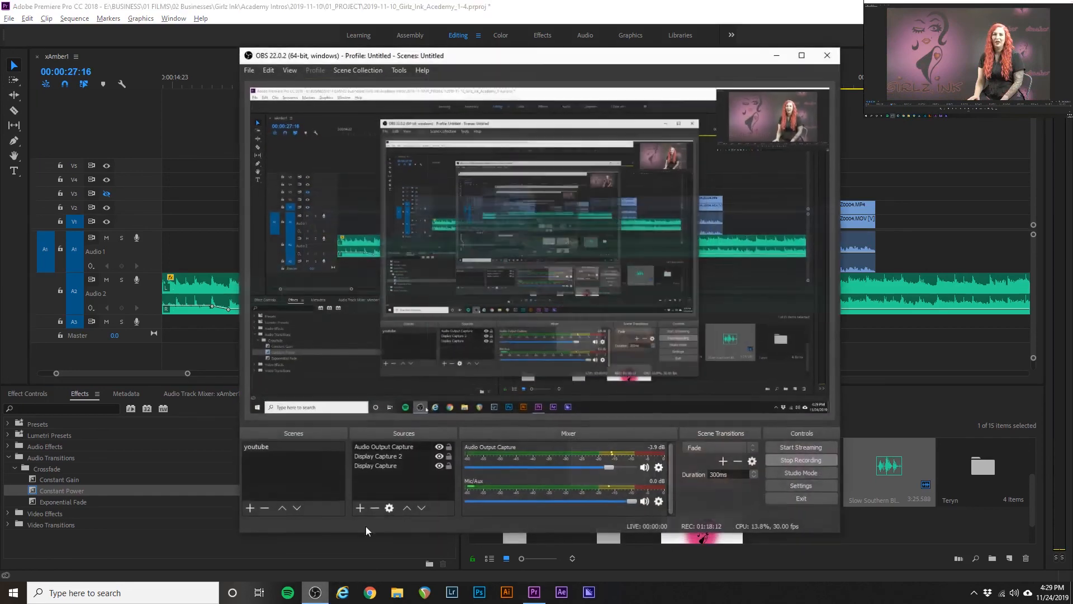